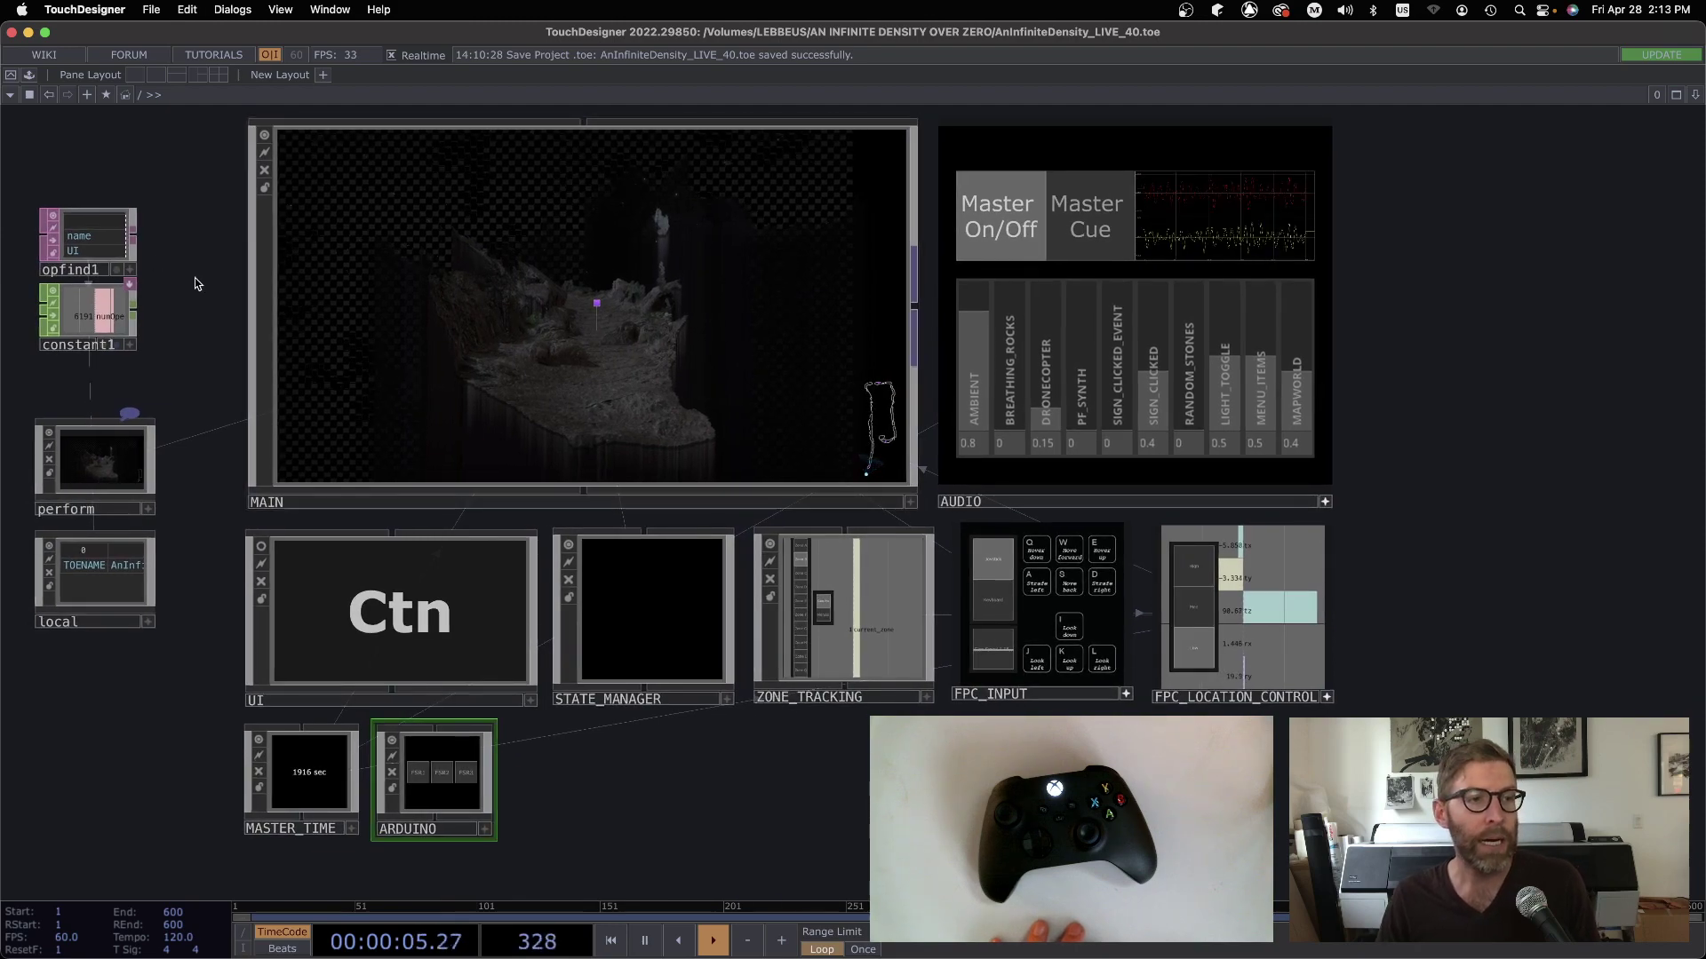
# Inspect the operator list in opfind1 and its Component and Families parameters.
pyautogui.hscroll(-10, 343, 312)
pyautogui.scroll(10, 597, 416)
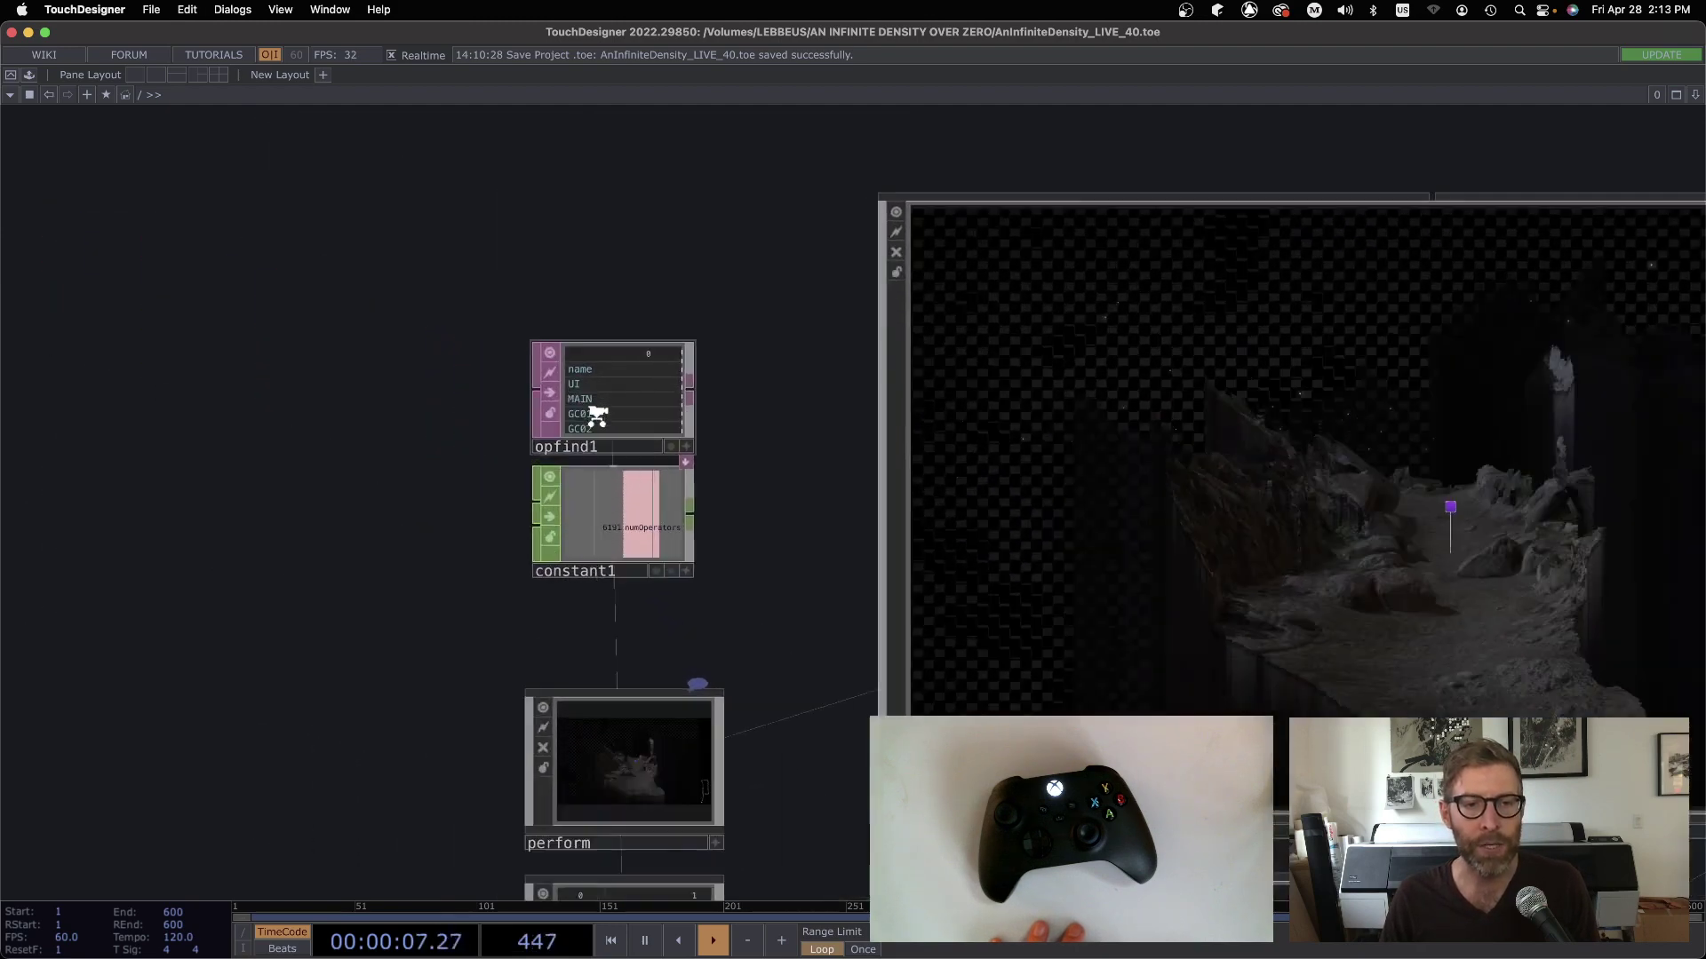
pyautogui.hscroll(5, 1139, 494)
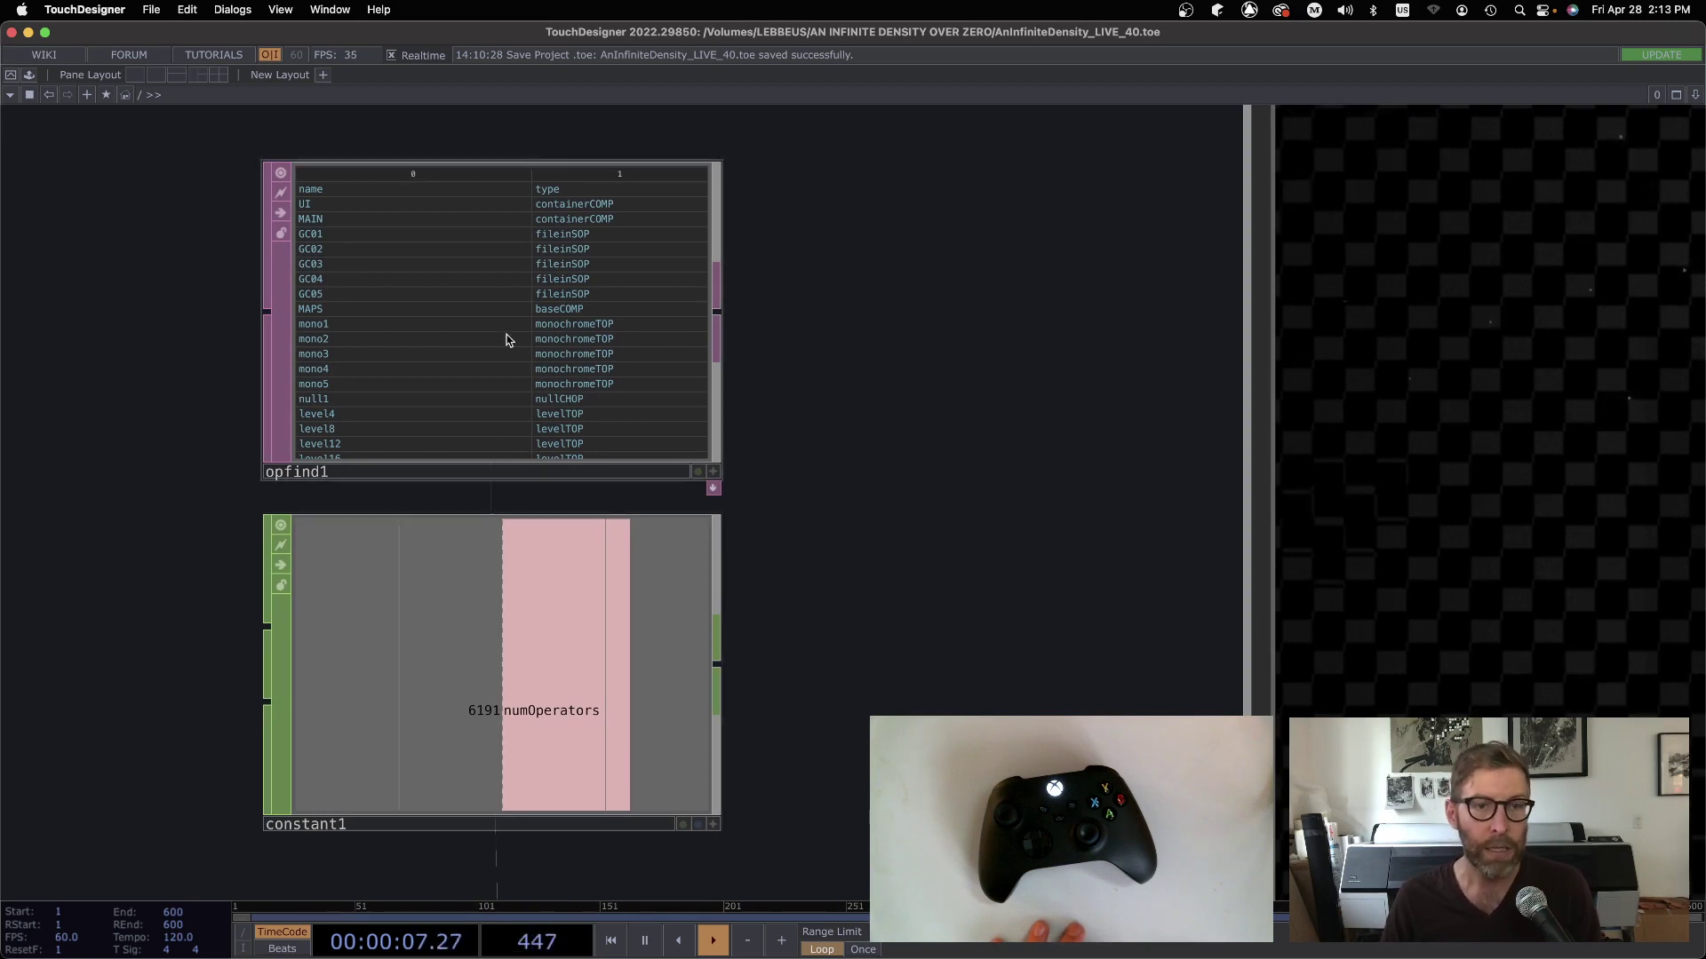
pyautogui.press('p')
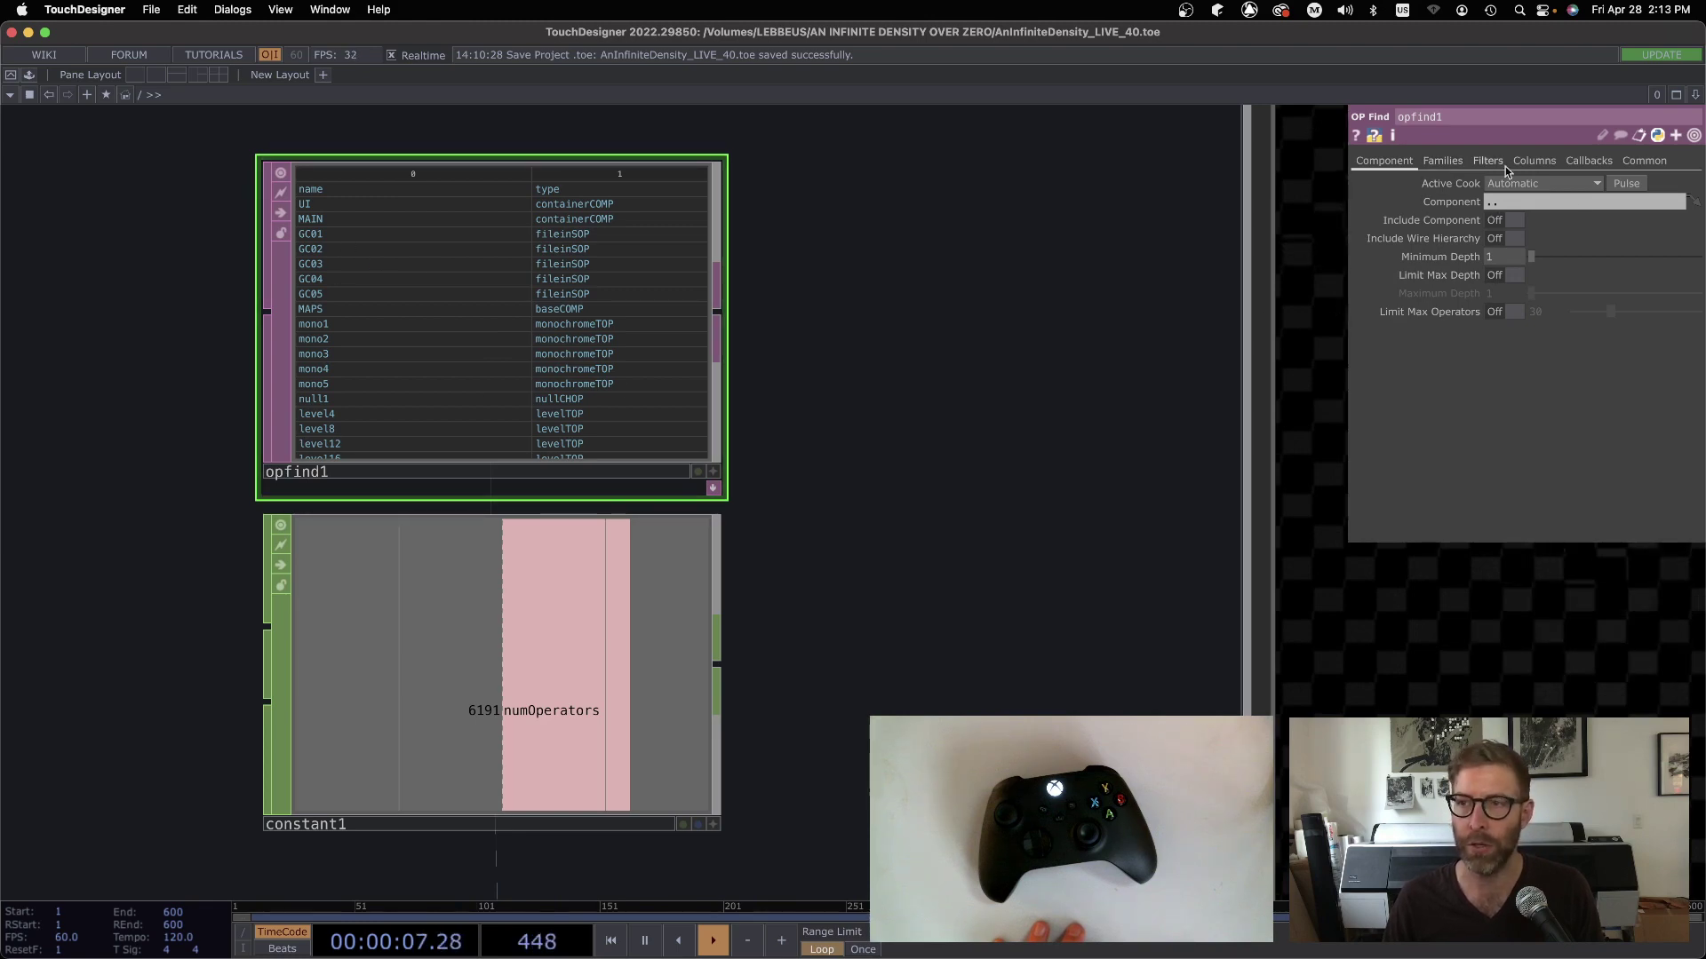
pyautogui.click(1448, 162)
pyautogui.click(1393, 163)
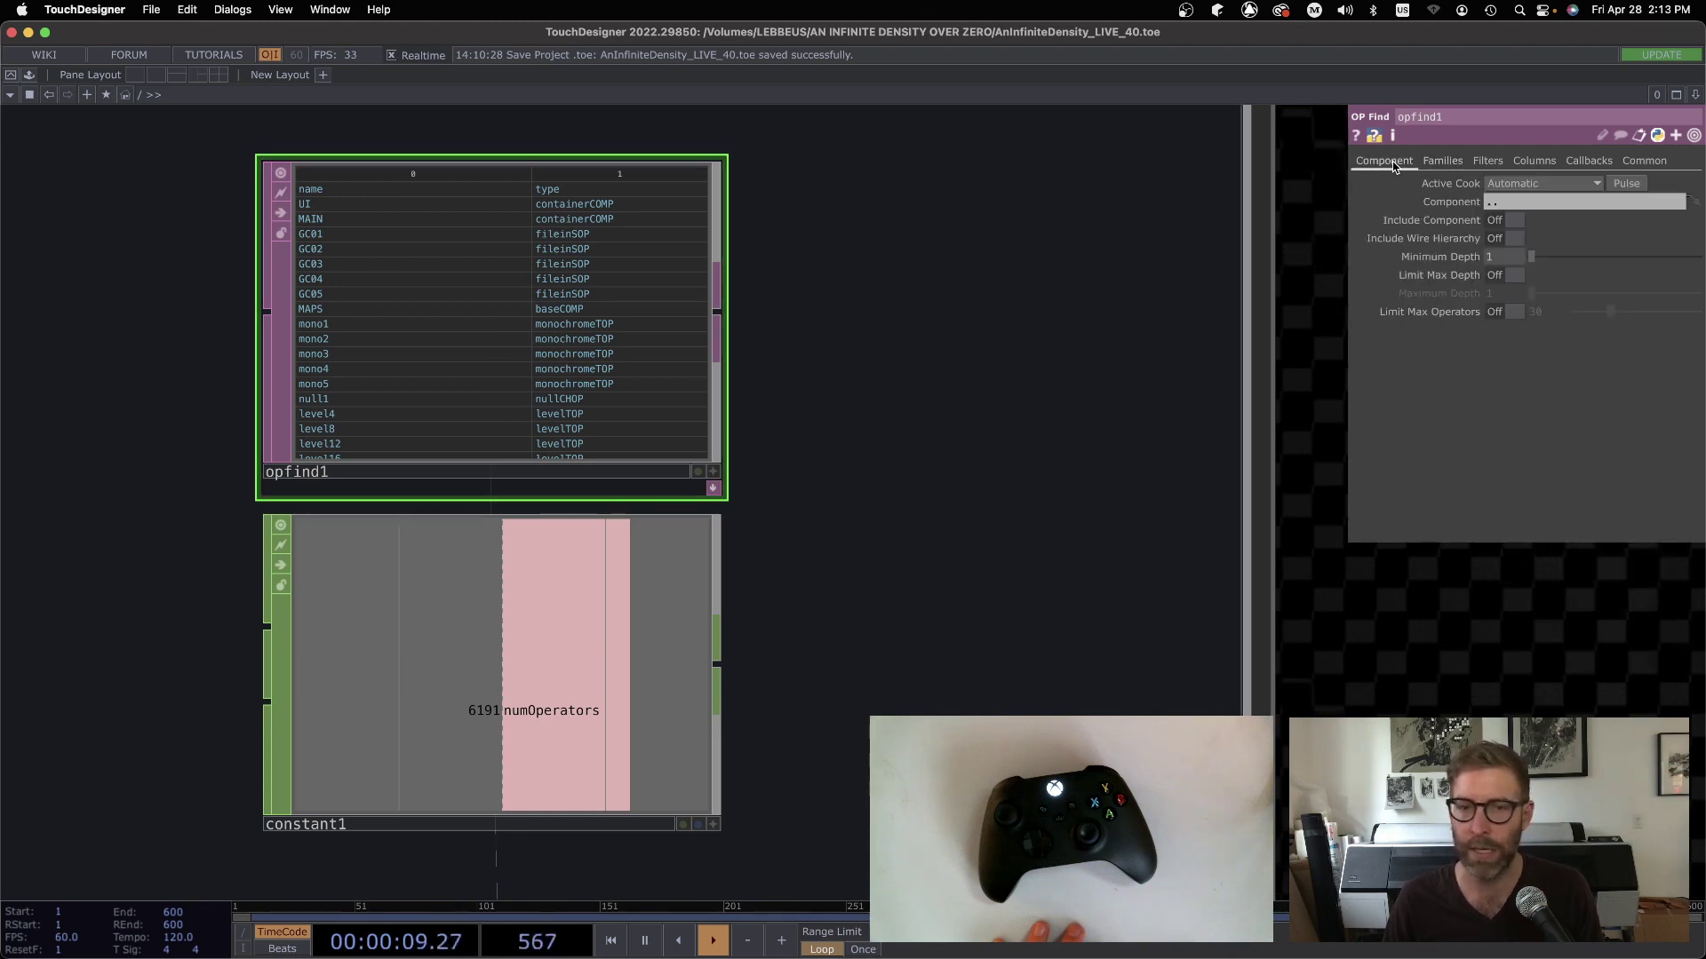
# Inspect the parameters of constant1 to see how its numOperators channel is derived from opfind1.
pyautogui.click(492, 636)
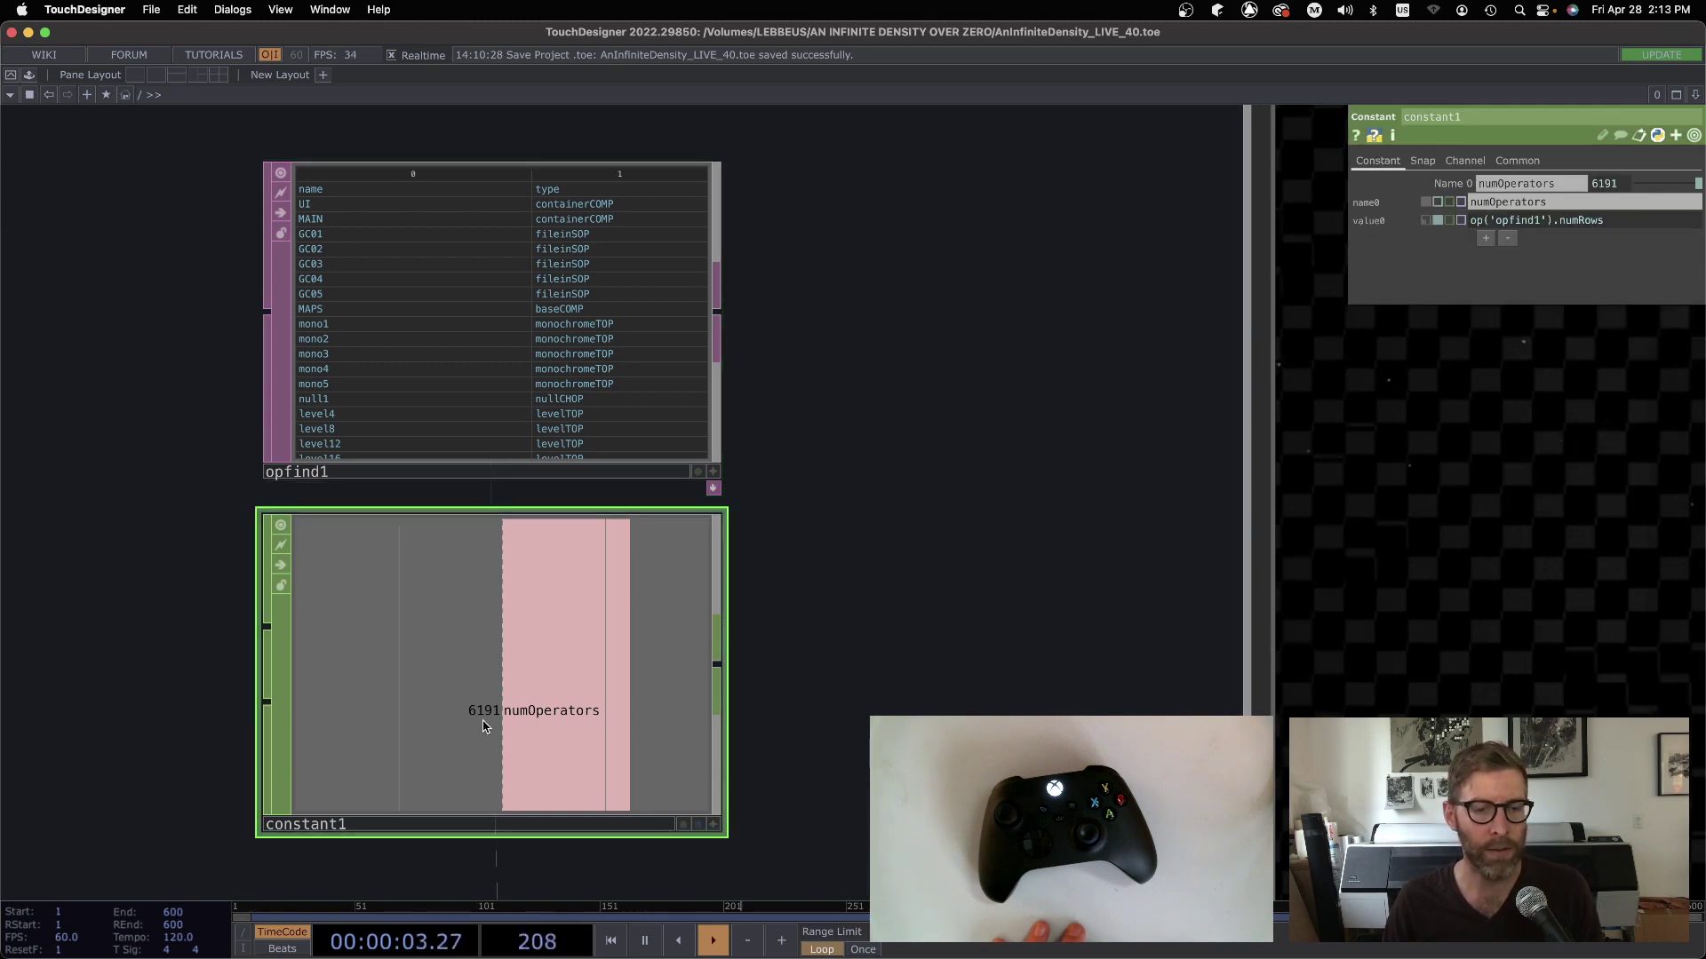
pyautogui.press('p')
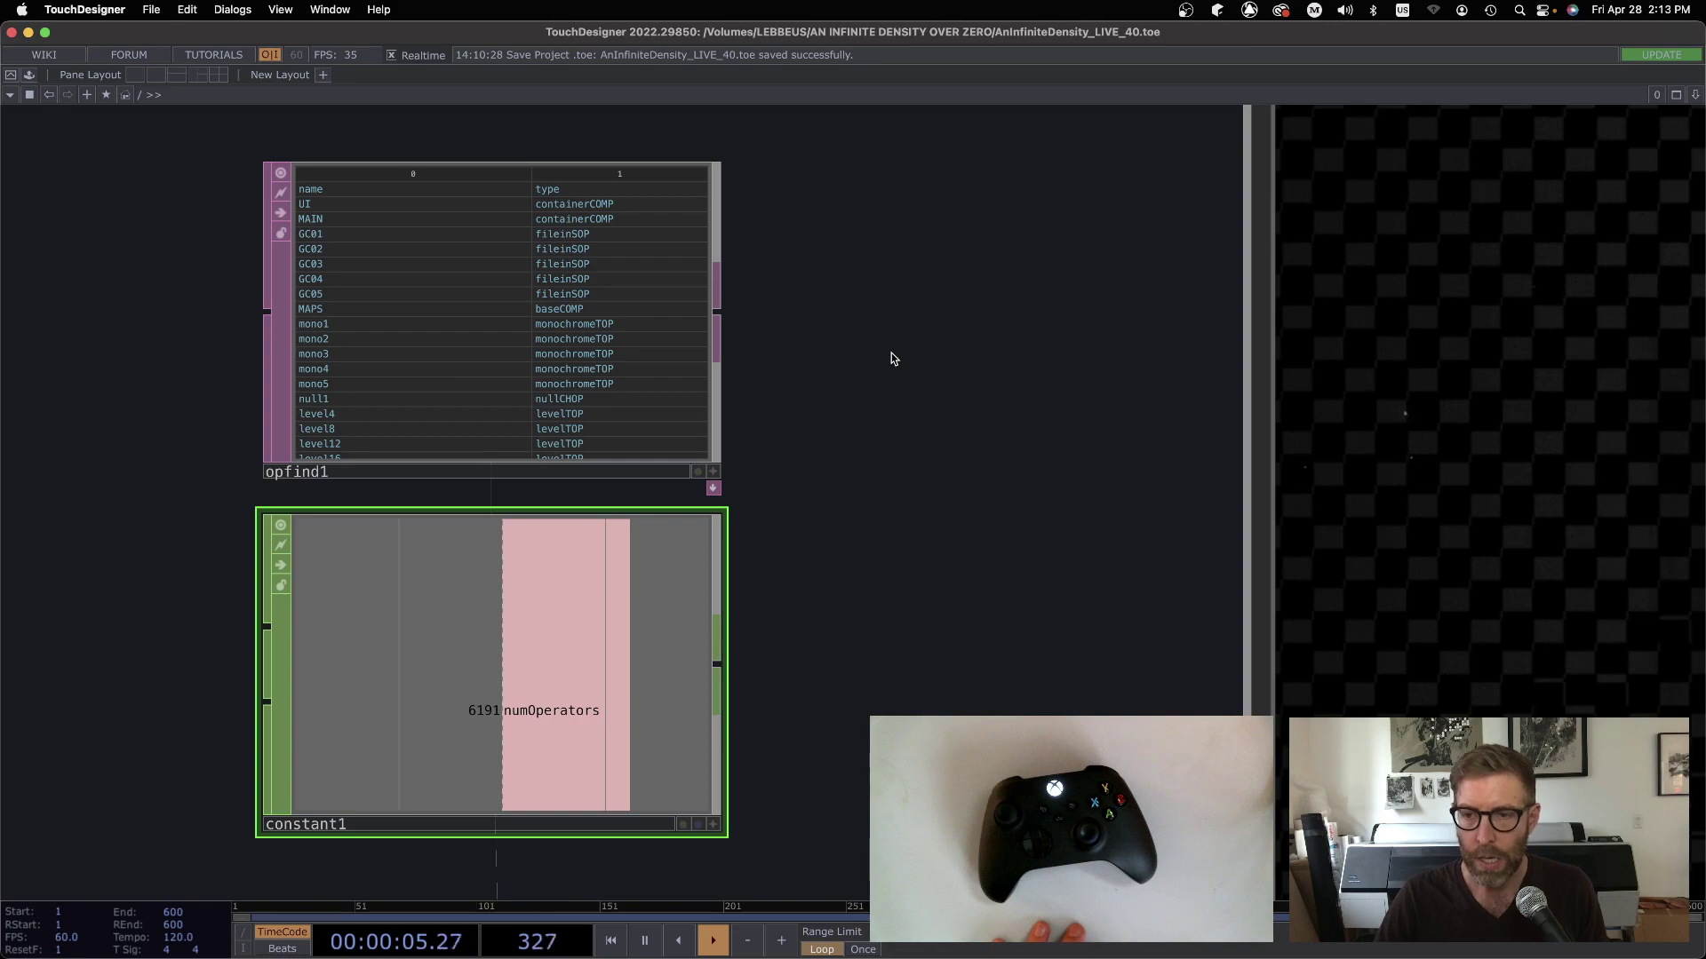
pyautogui.scroll(-5, 998, 515)
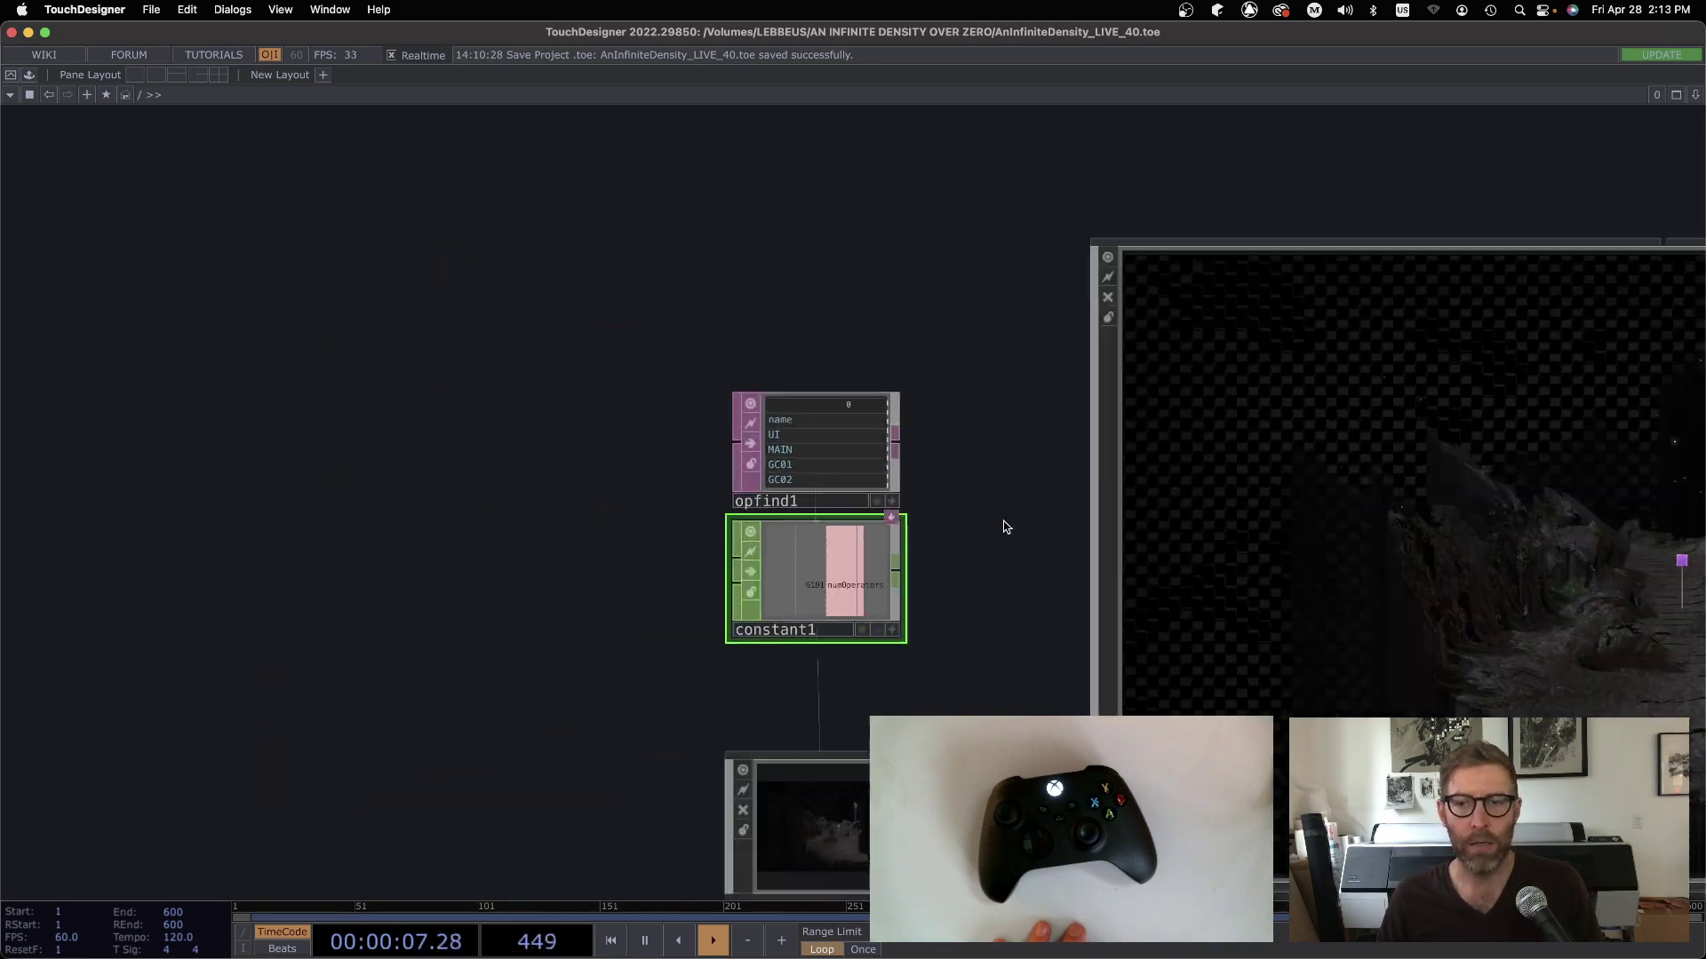
# Frame the whole root network and examine its components, including the MAIN scene and the AUDIO mixer.
pyautogui.press('h')
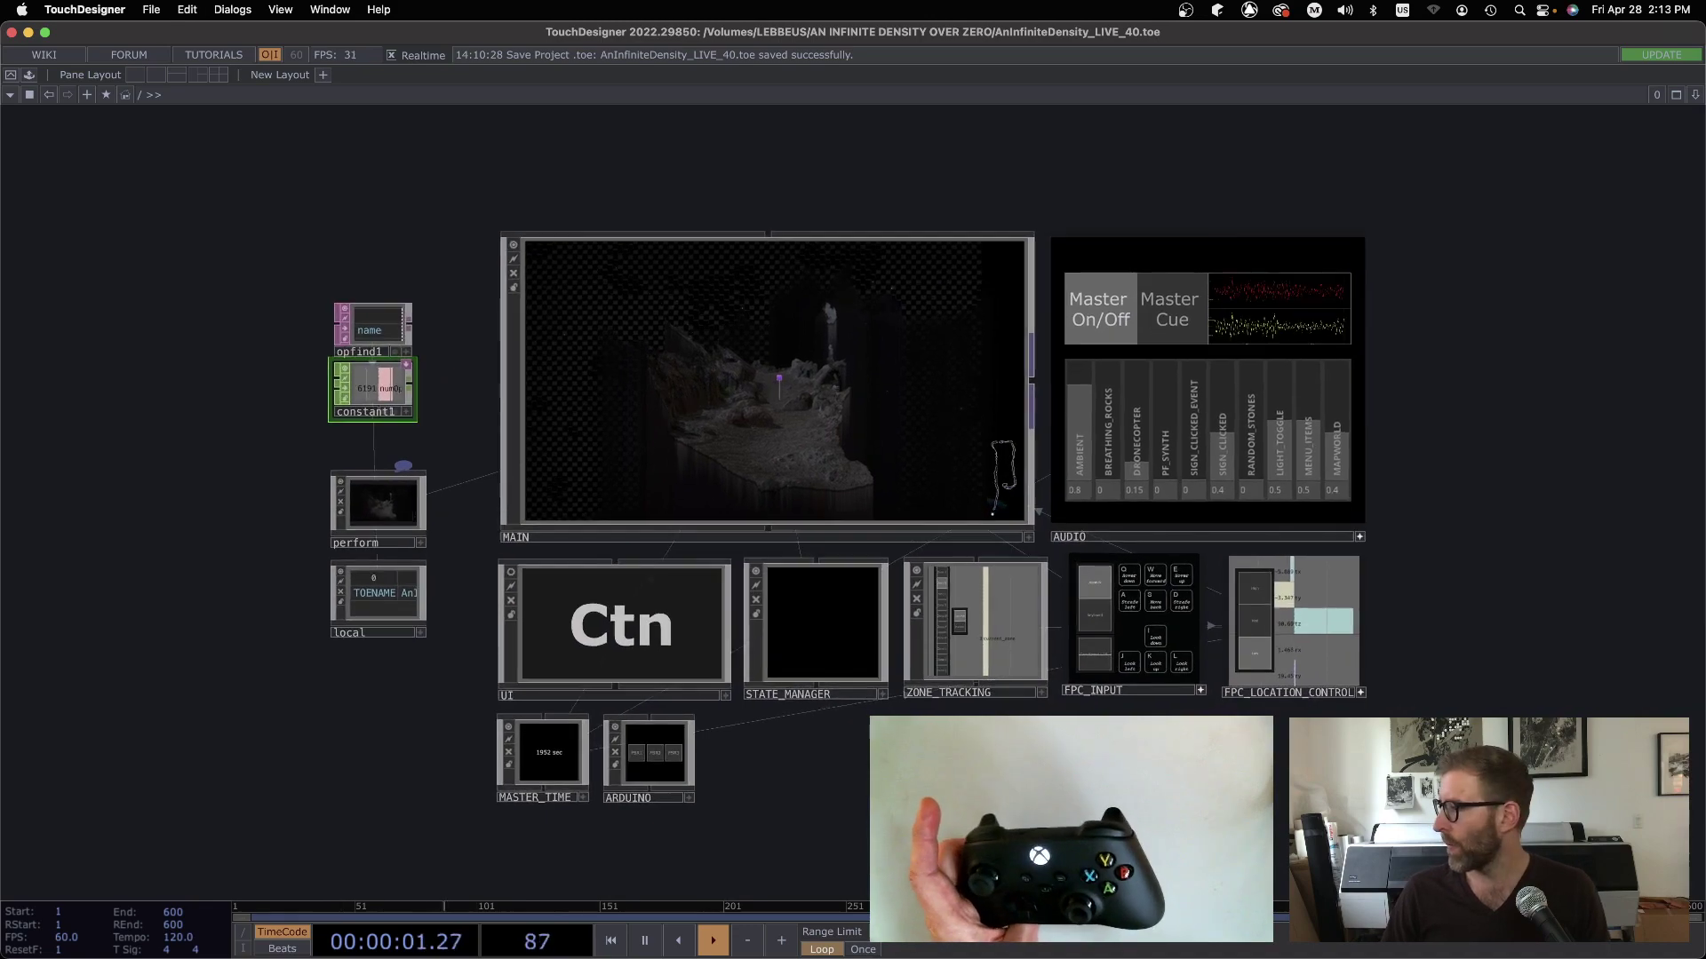
pyautogui.scroll(3, 902, 749)
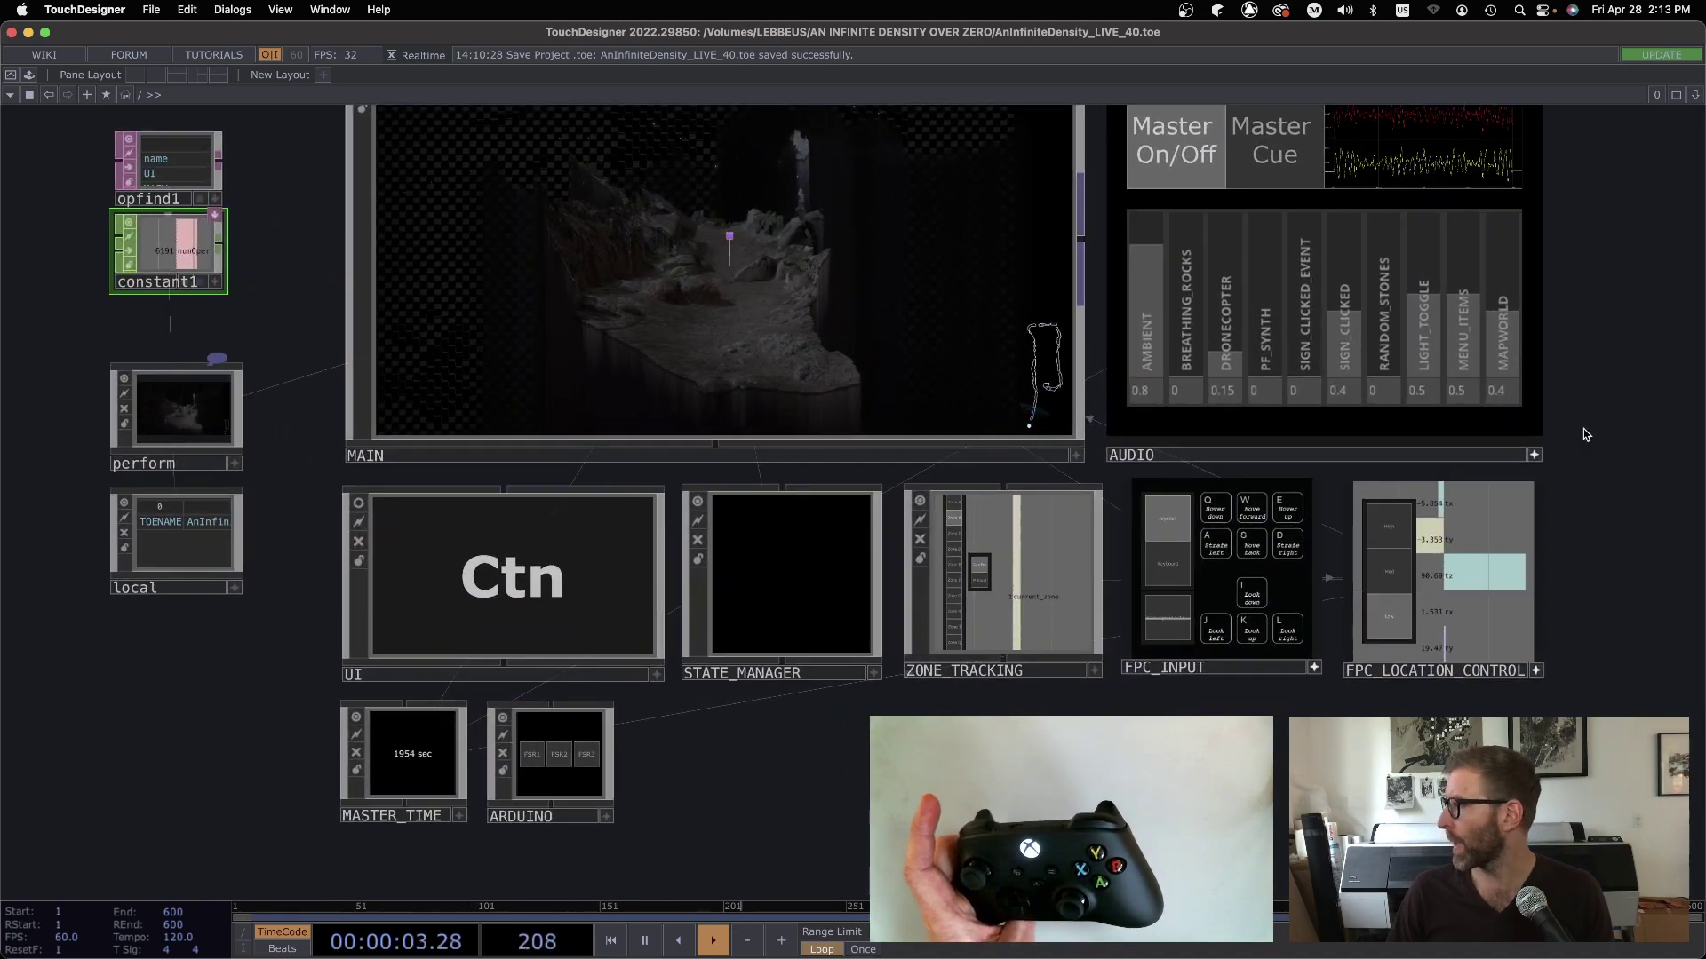
pyautogui.scroll(2, 1580, 434)
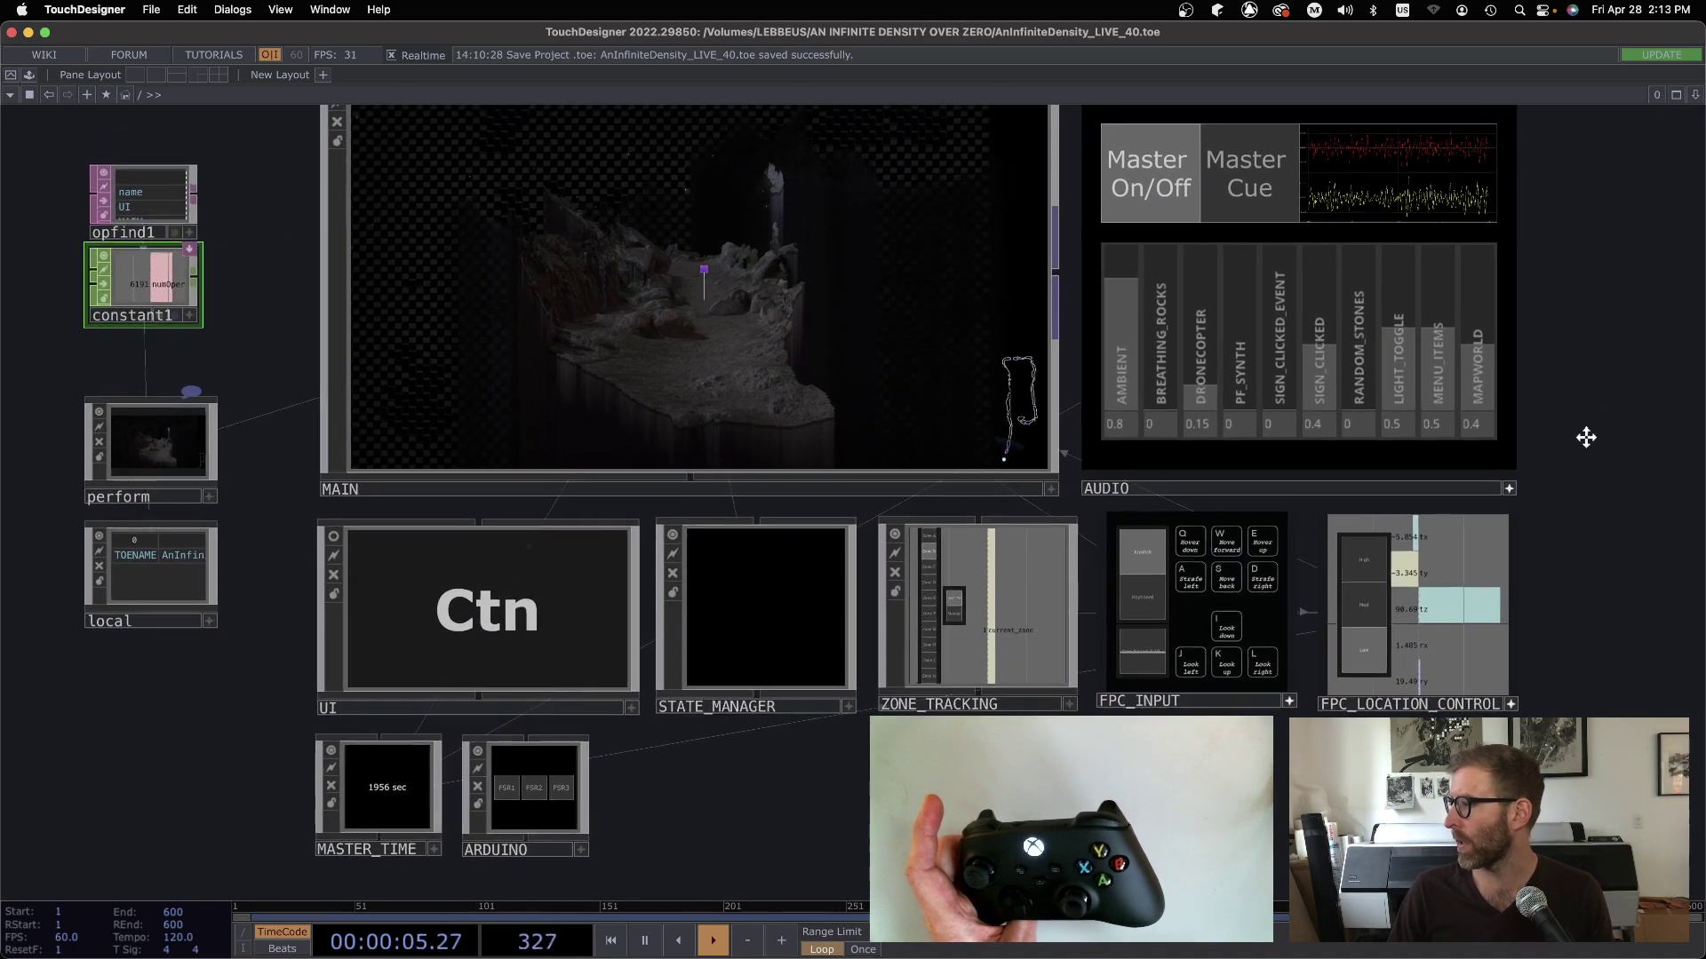
pyautogui.hscroll(1, 1586, 437)
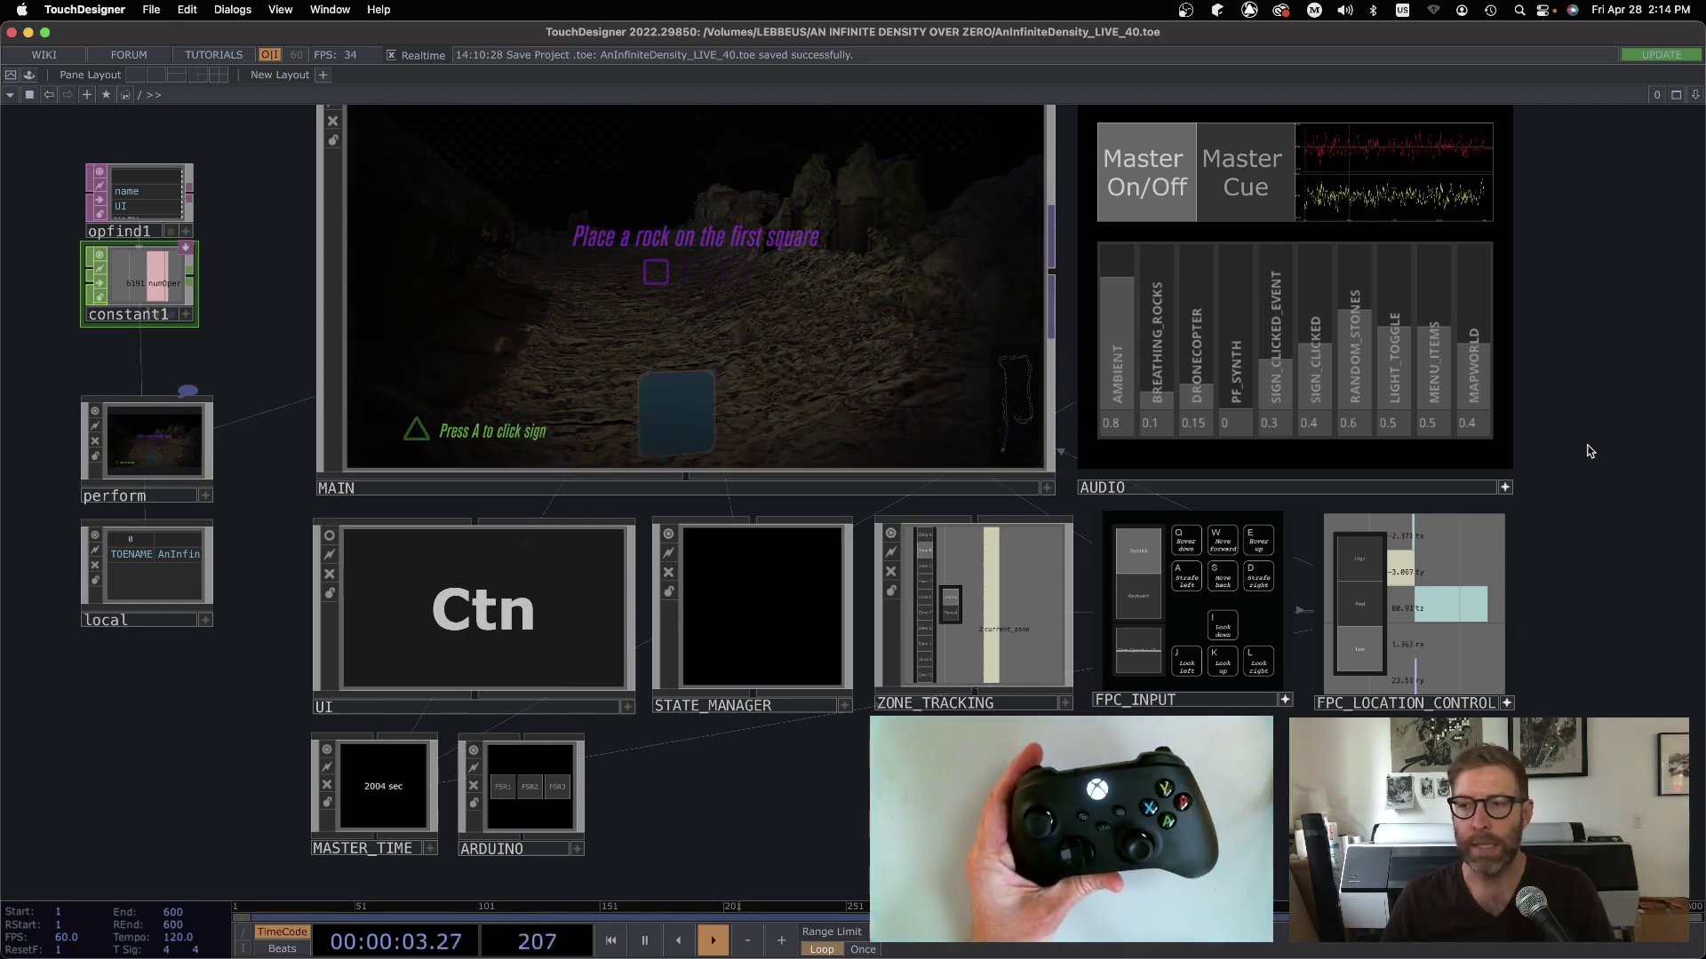
pyautogui.moveTo(1587, 388); pyautogui.dragTo(1506, 432)
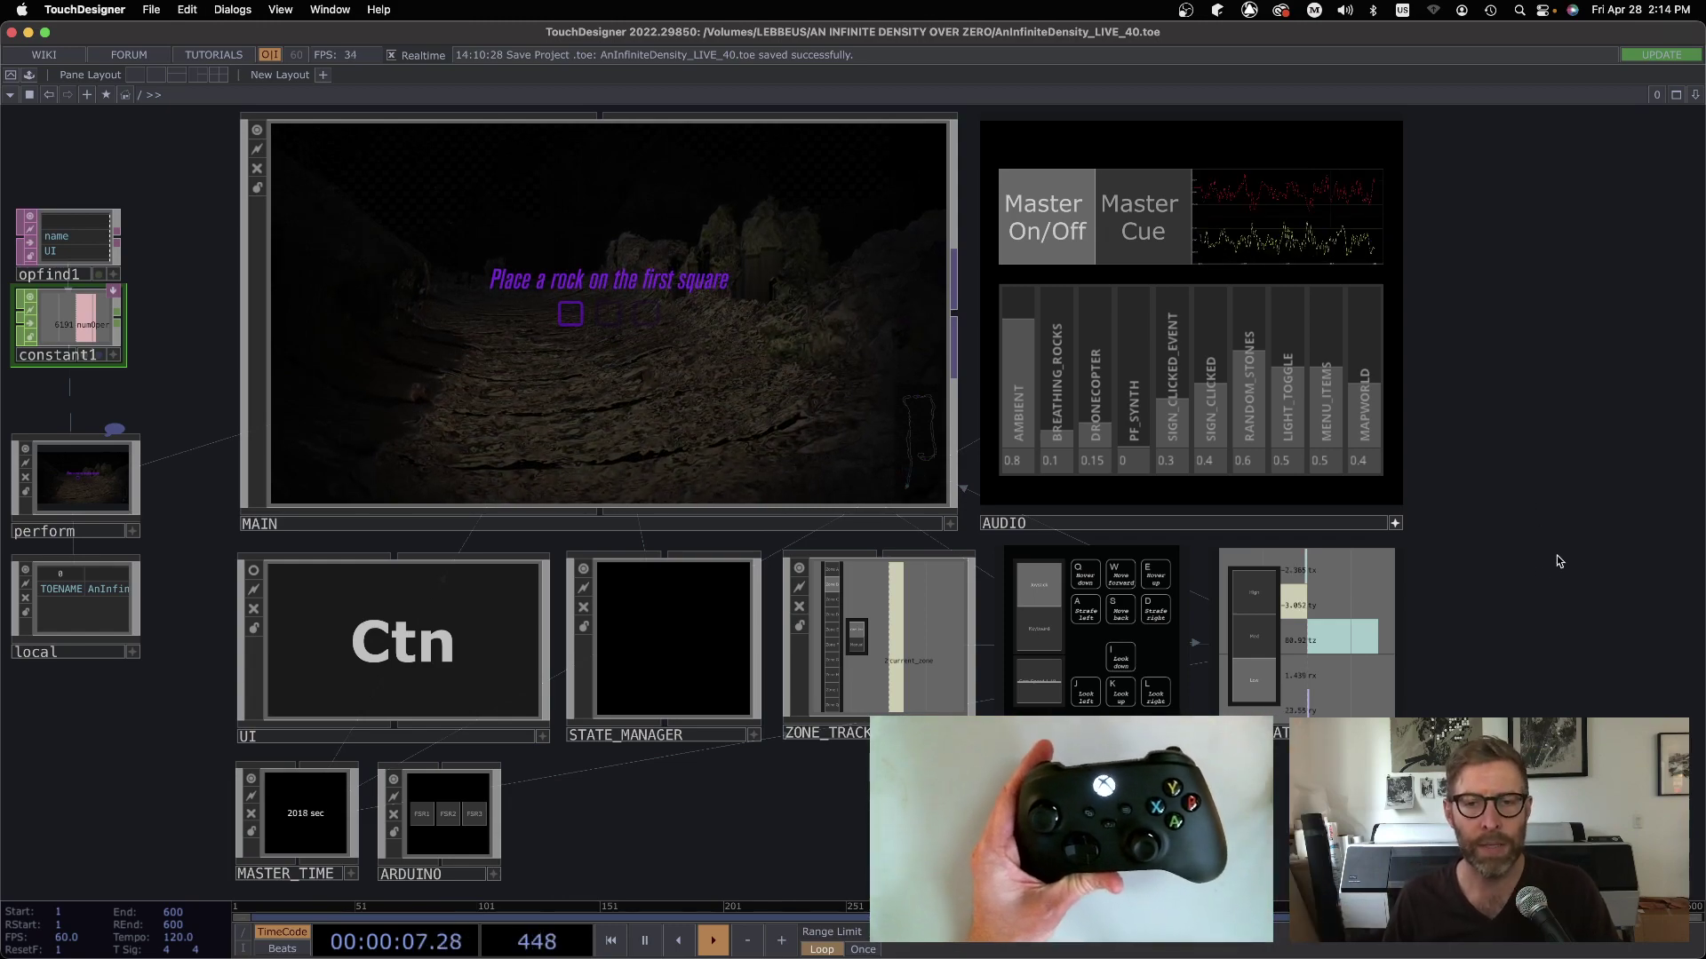
pyautogui.hscroll(-1, 621, 812)
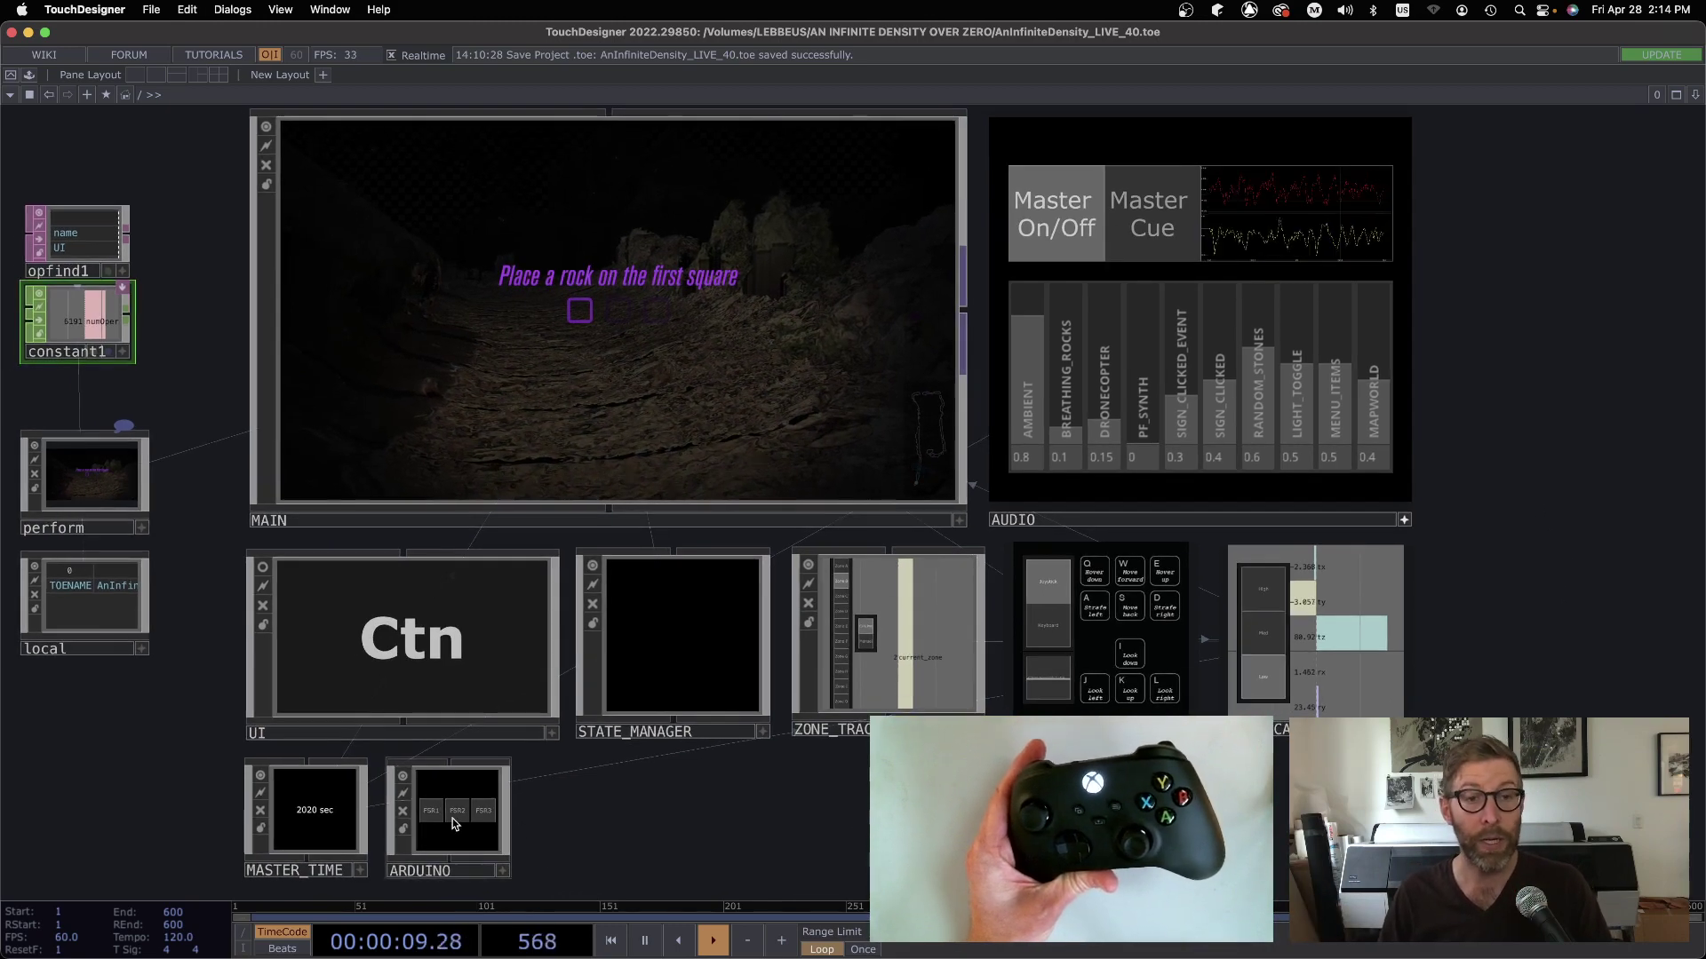
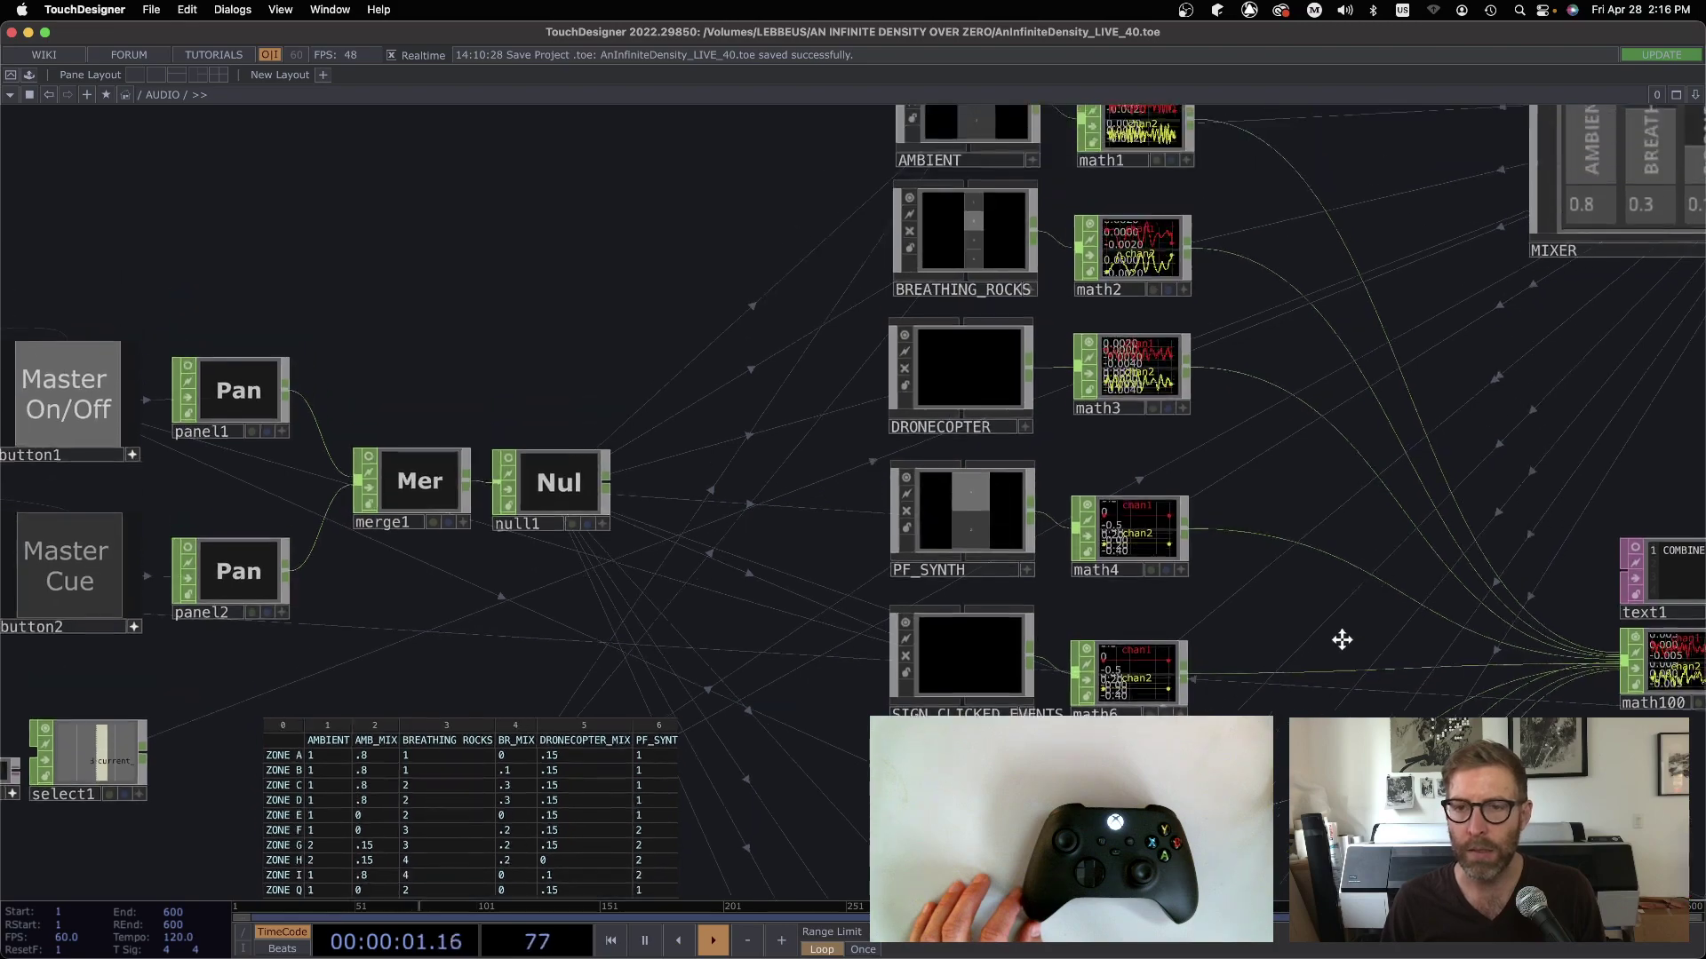
# Look inside the DRONECOPTER component at its camera movement and audio file chains, and return to the AUDIO network.
pyautogui.scroll(5, 951, 476)
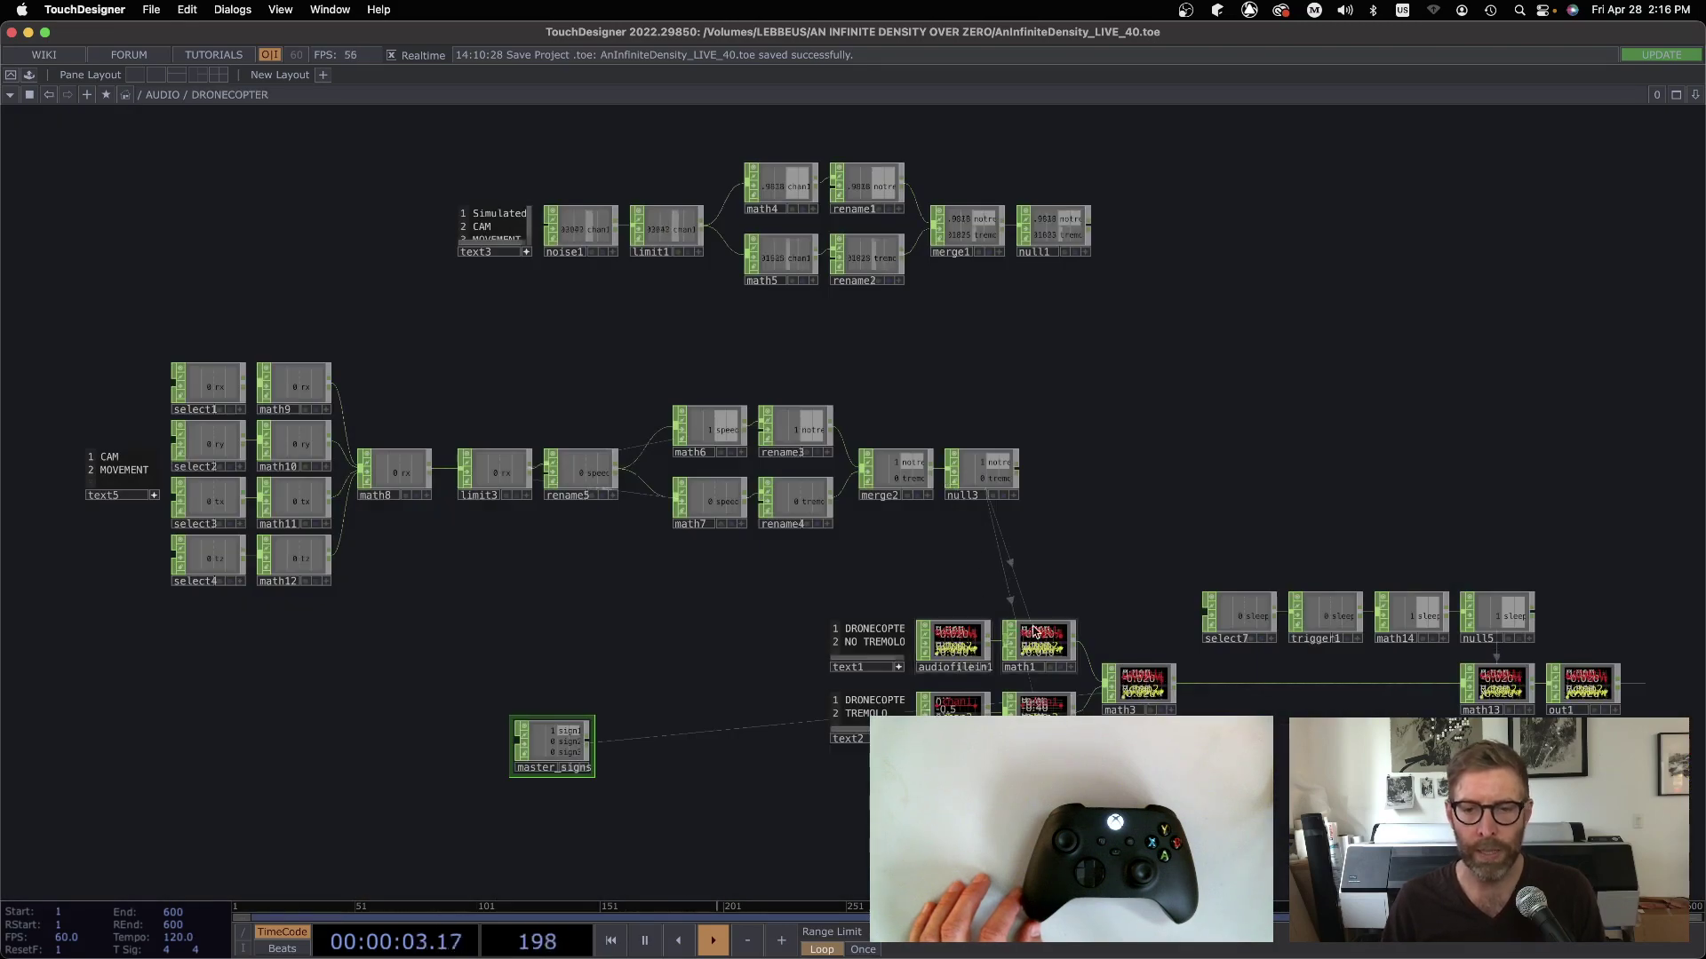
pyautogui.scroll(5, 1112, 494)
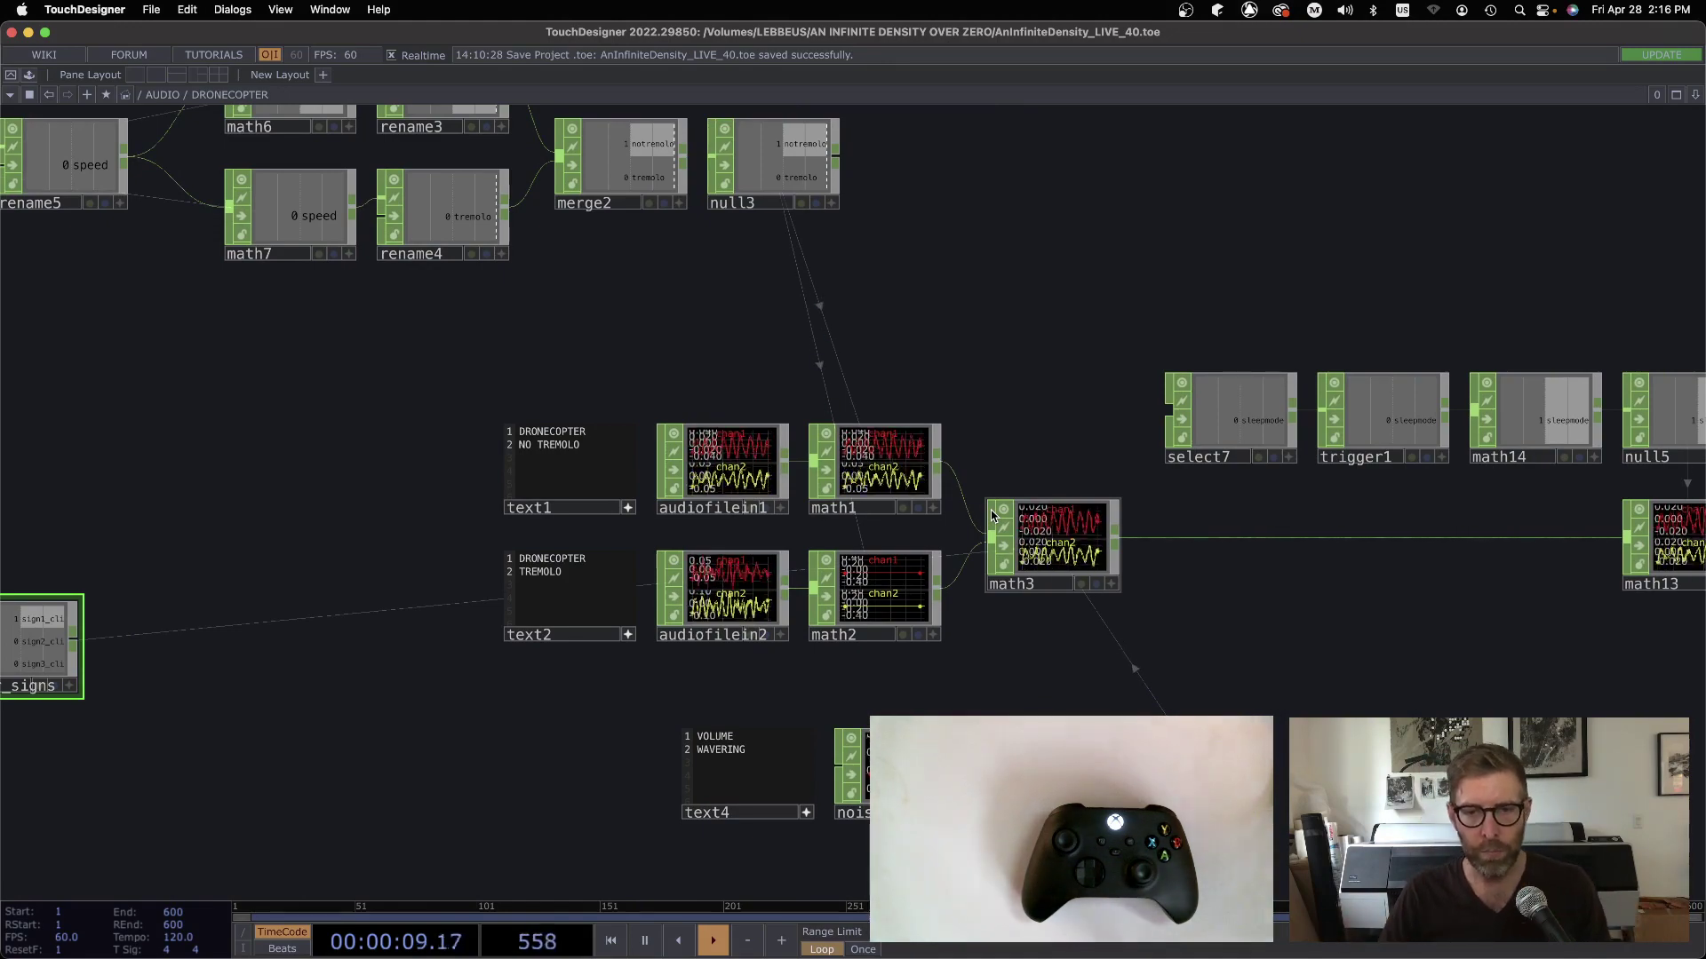
pyautogui.scroll(-5, 1155, 598)
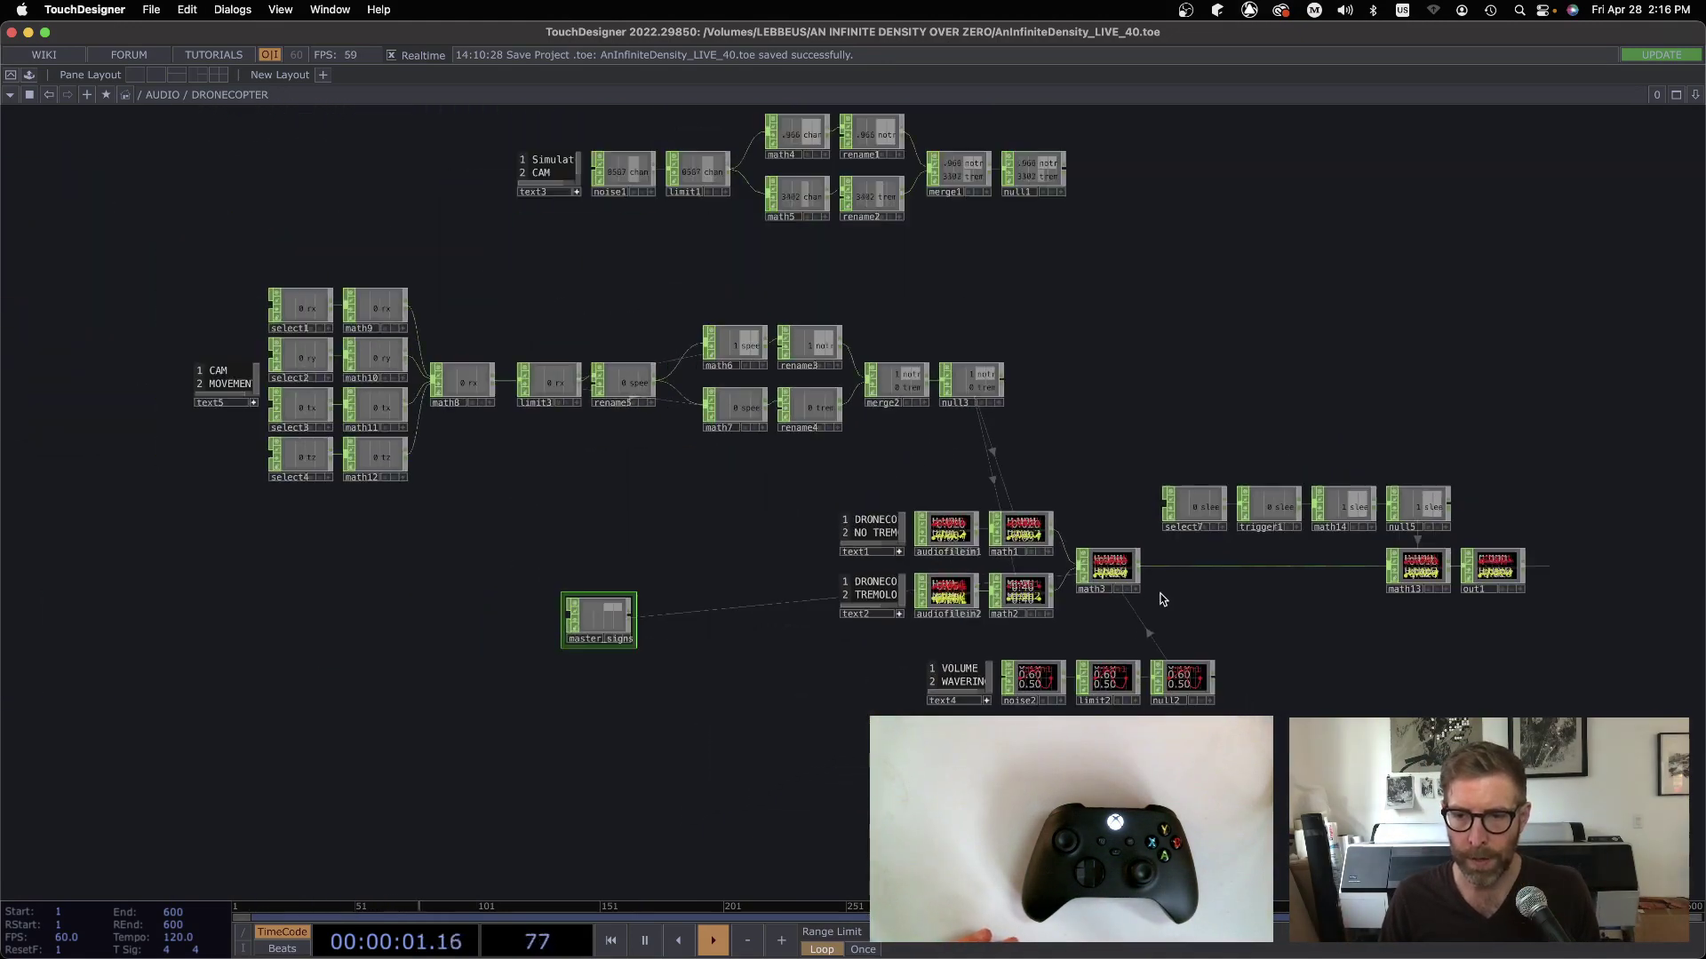
pyautogui.scroll(-5, 1160, 599)
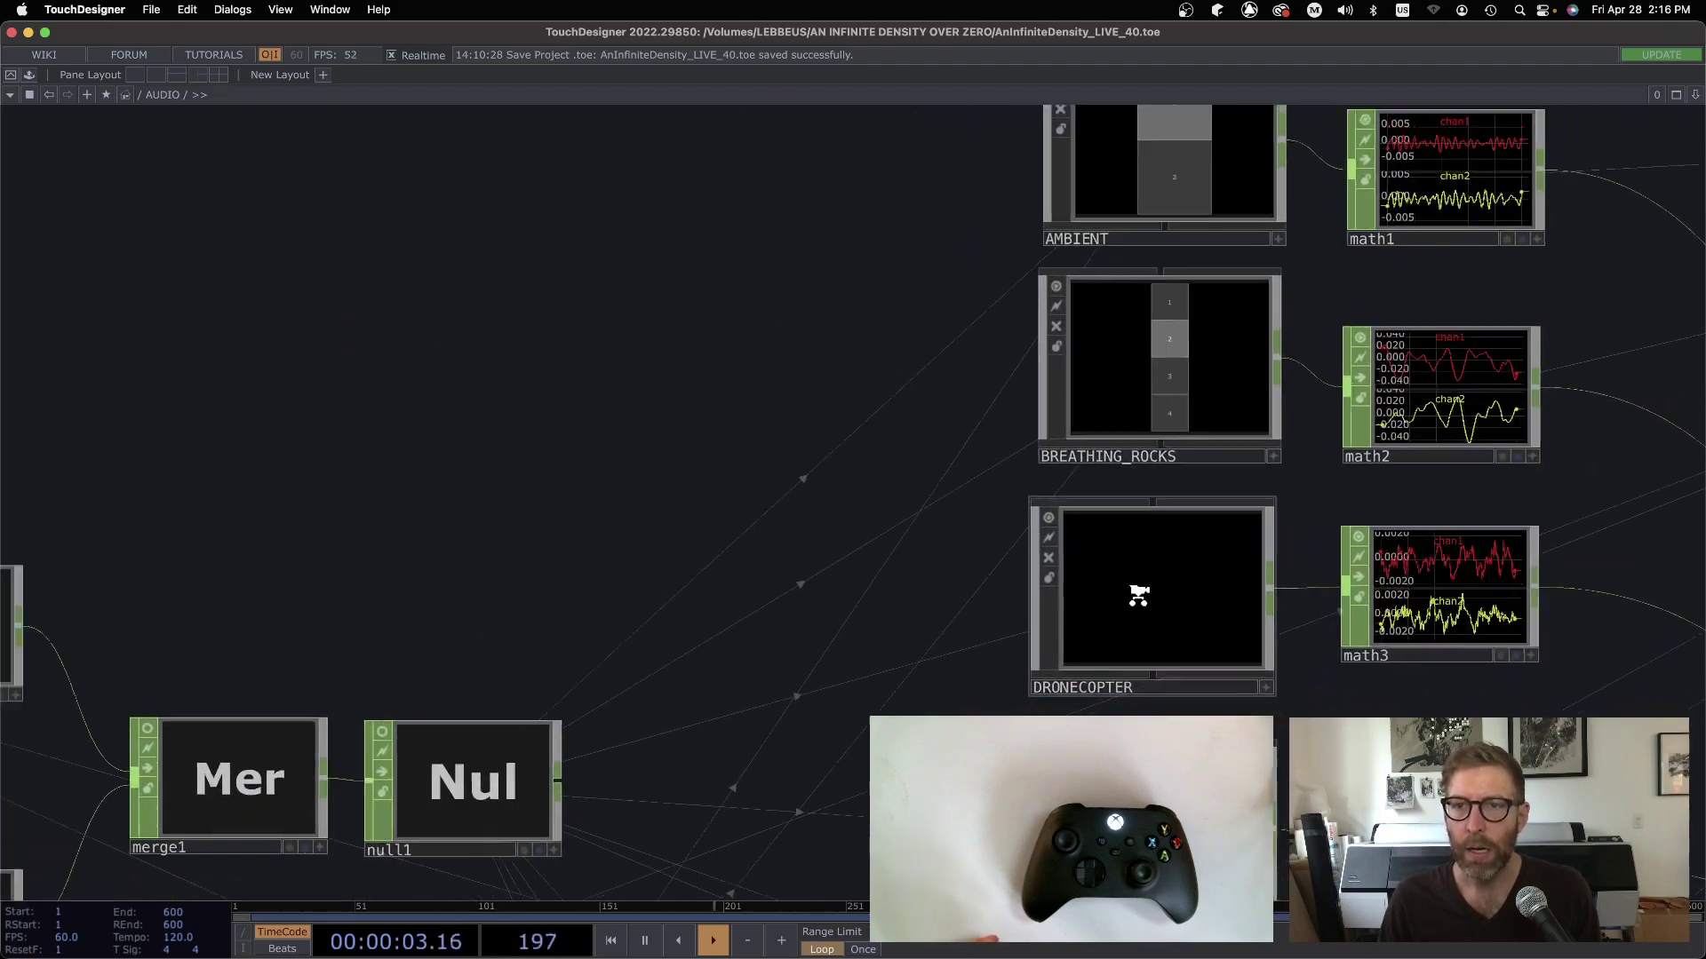
# View the zone mix values in table1 and look briefly inside the SIGN_CLICKED component.
pyautogui.scroll(-5, 756, 303)
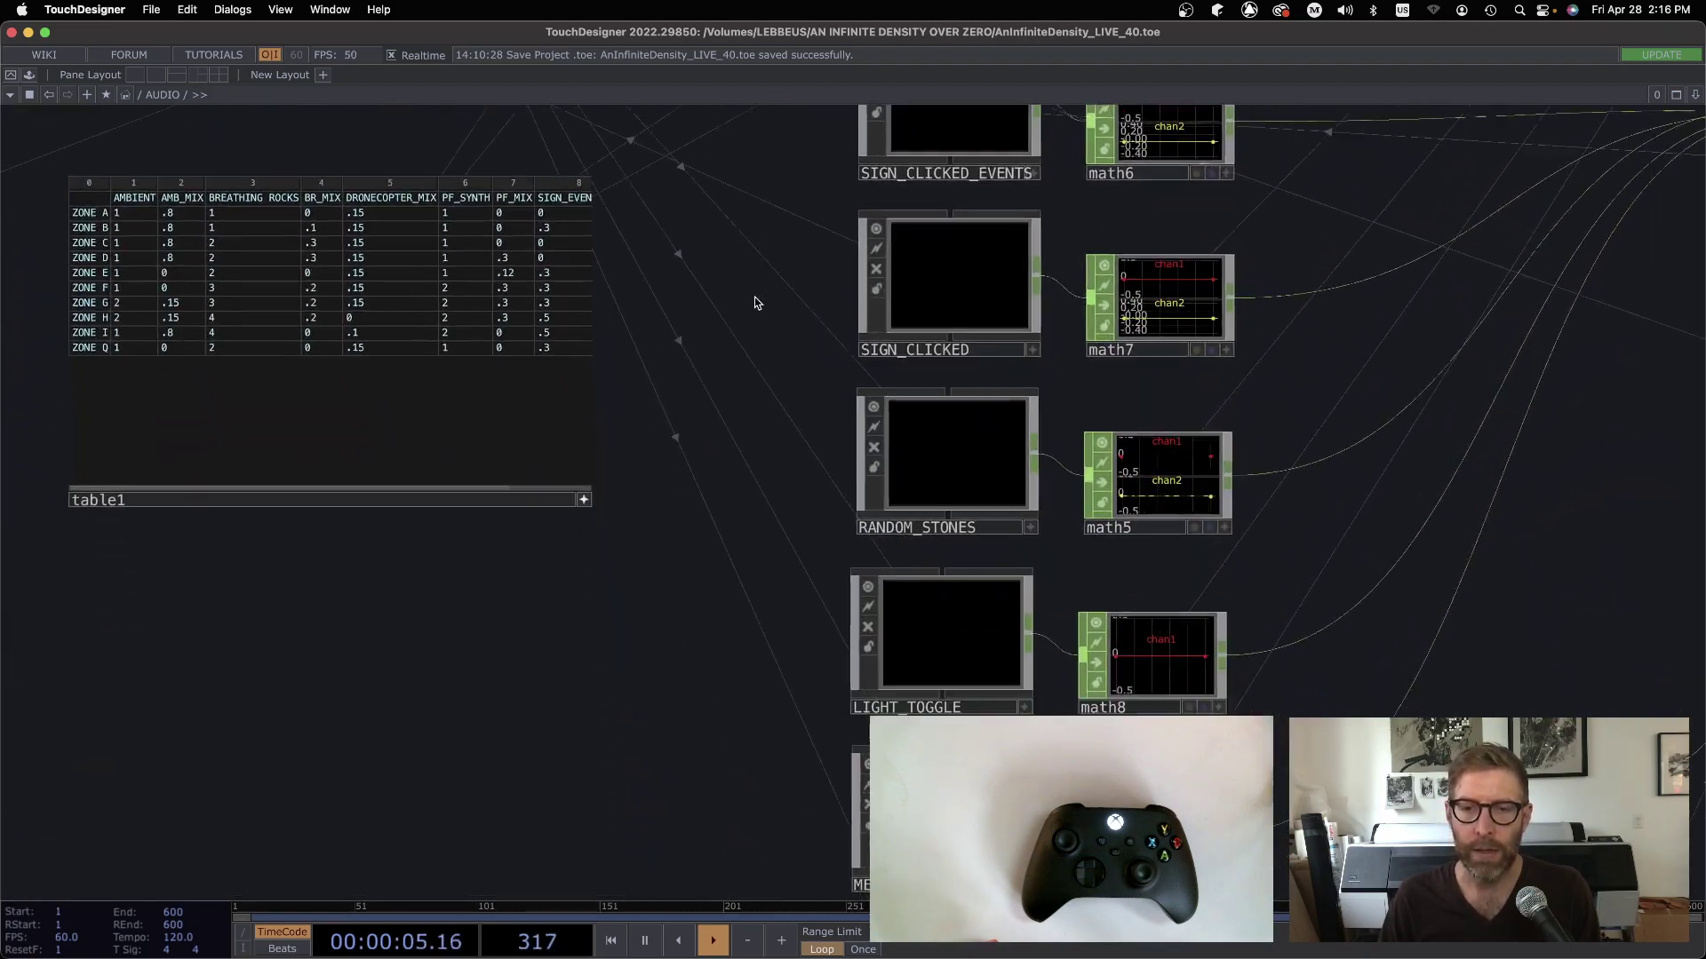
pyautogui.scroll(5, 819, 483)
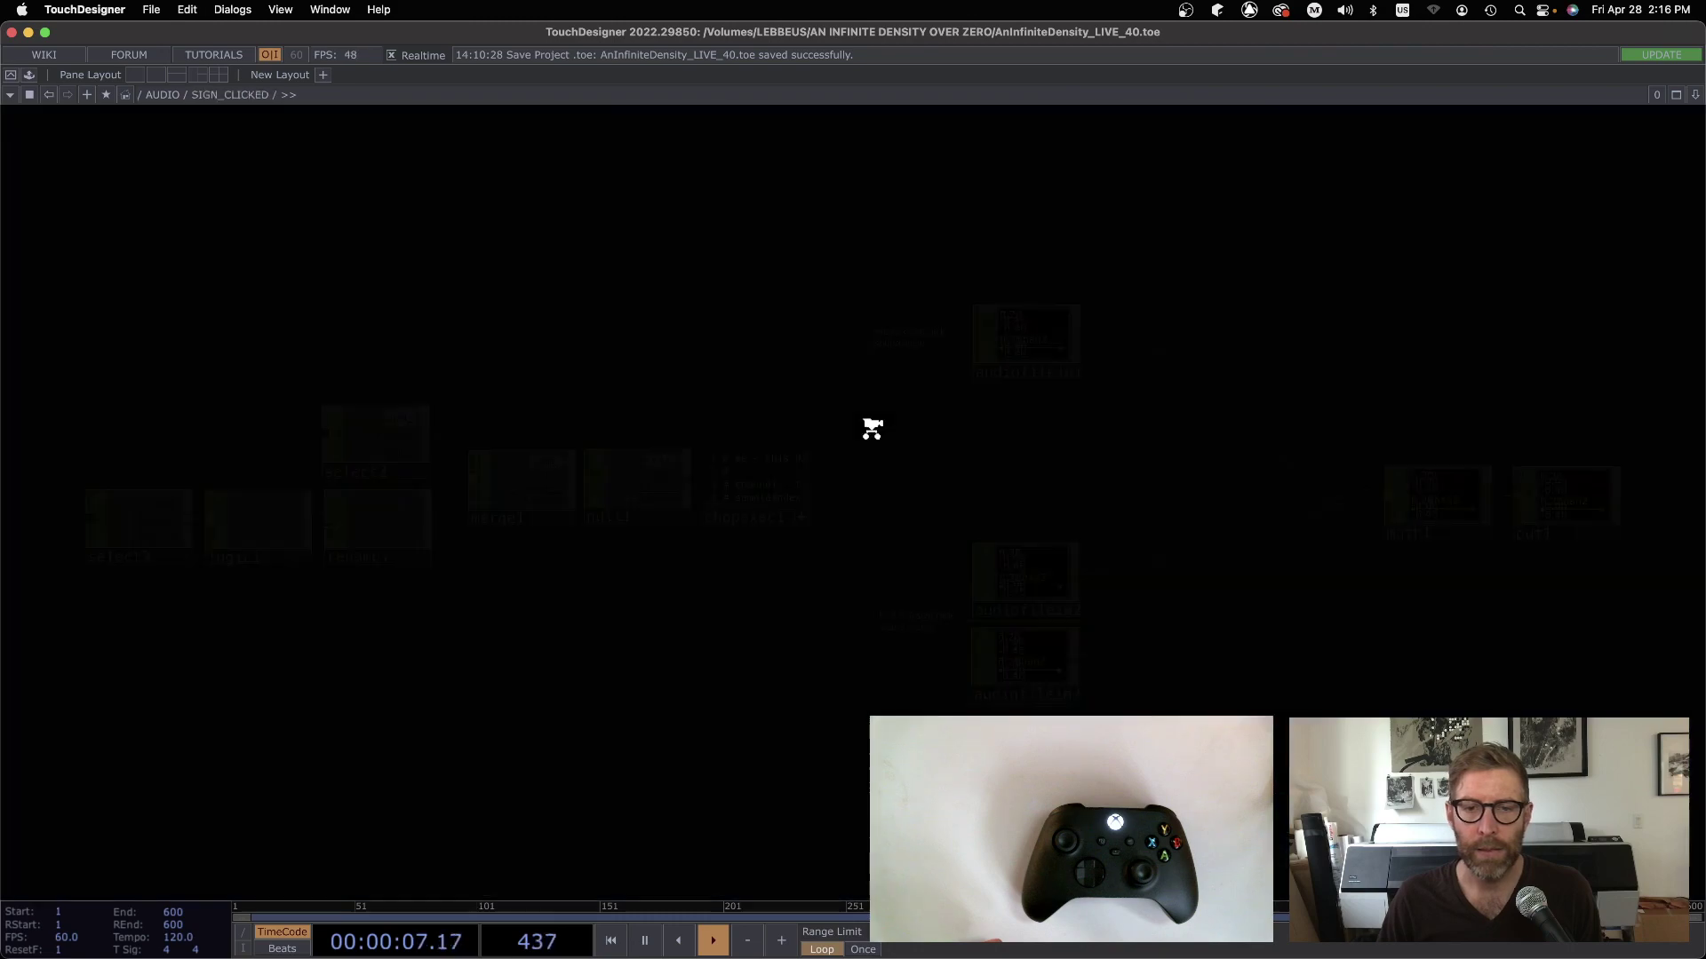
pyautogui.scroll(-5, 858, 505)
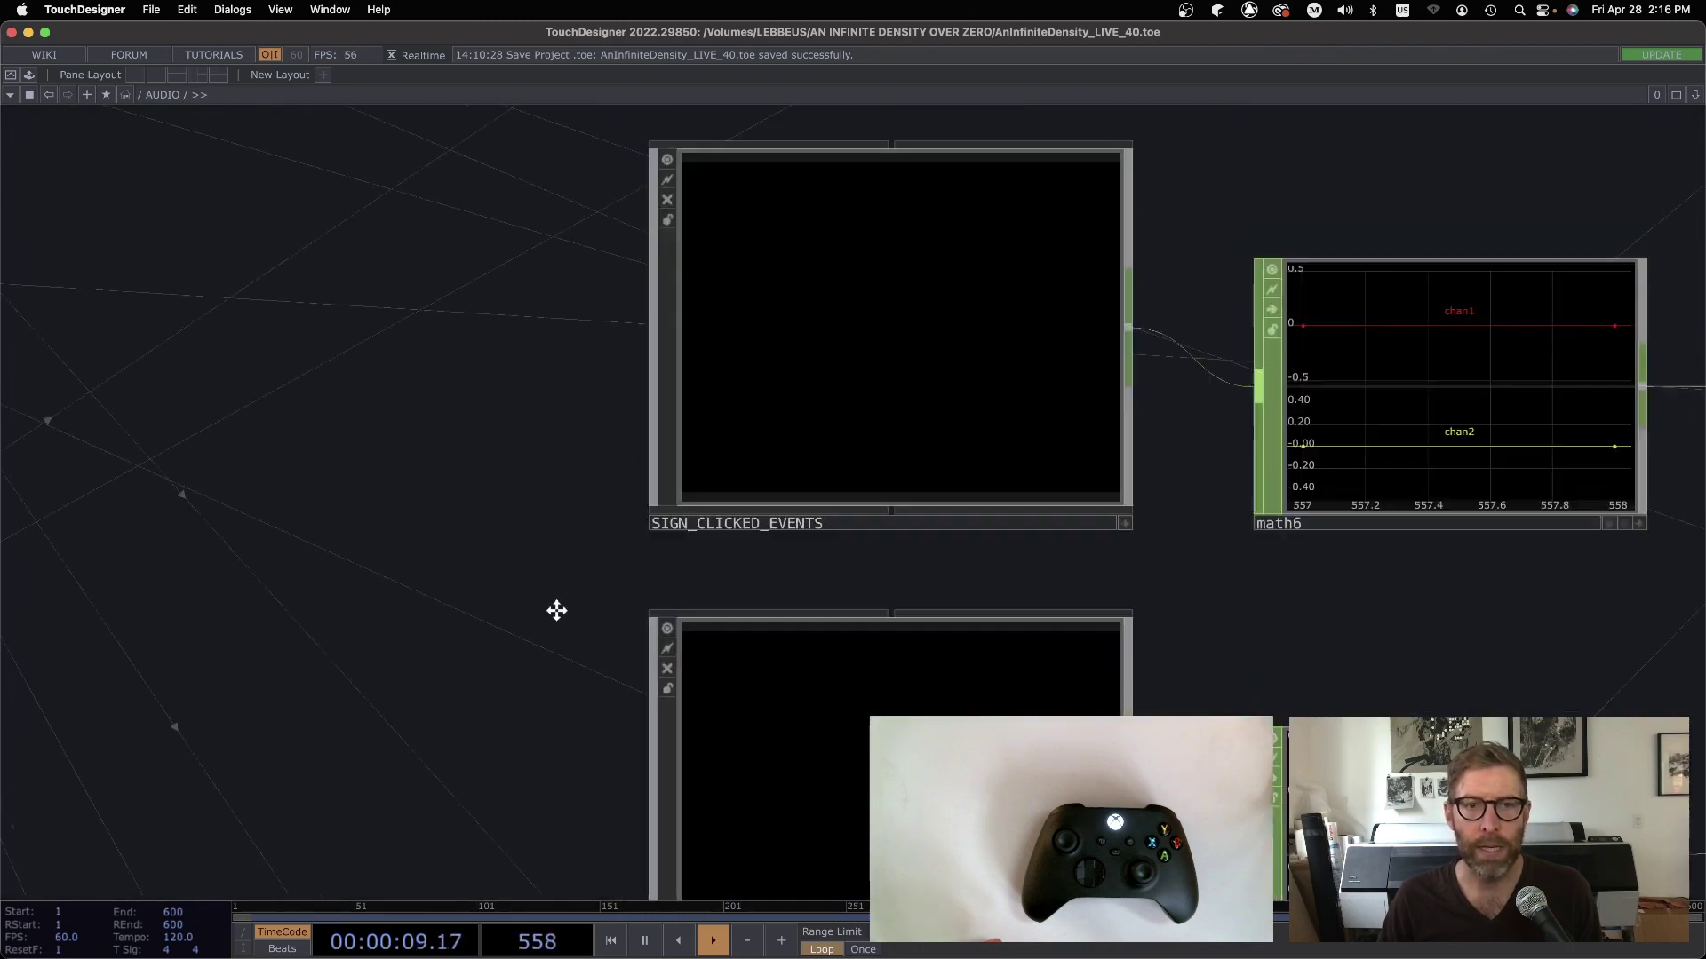
# Examine the zone-based audio triggers and the current_zone input inside SIGN_CLICKED_EVENTS, and return to the AUDIO network.
pyautogui.scroll(5, 880, 430)
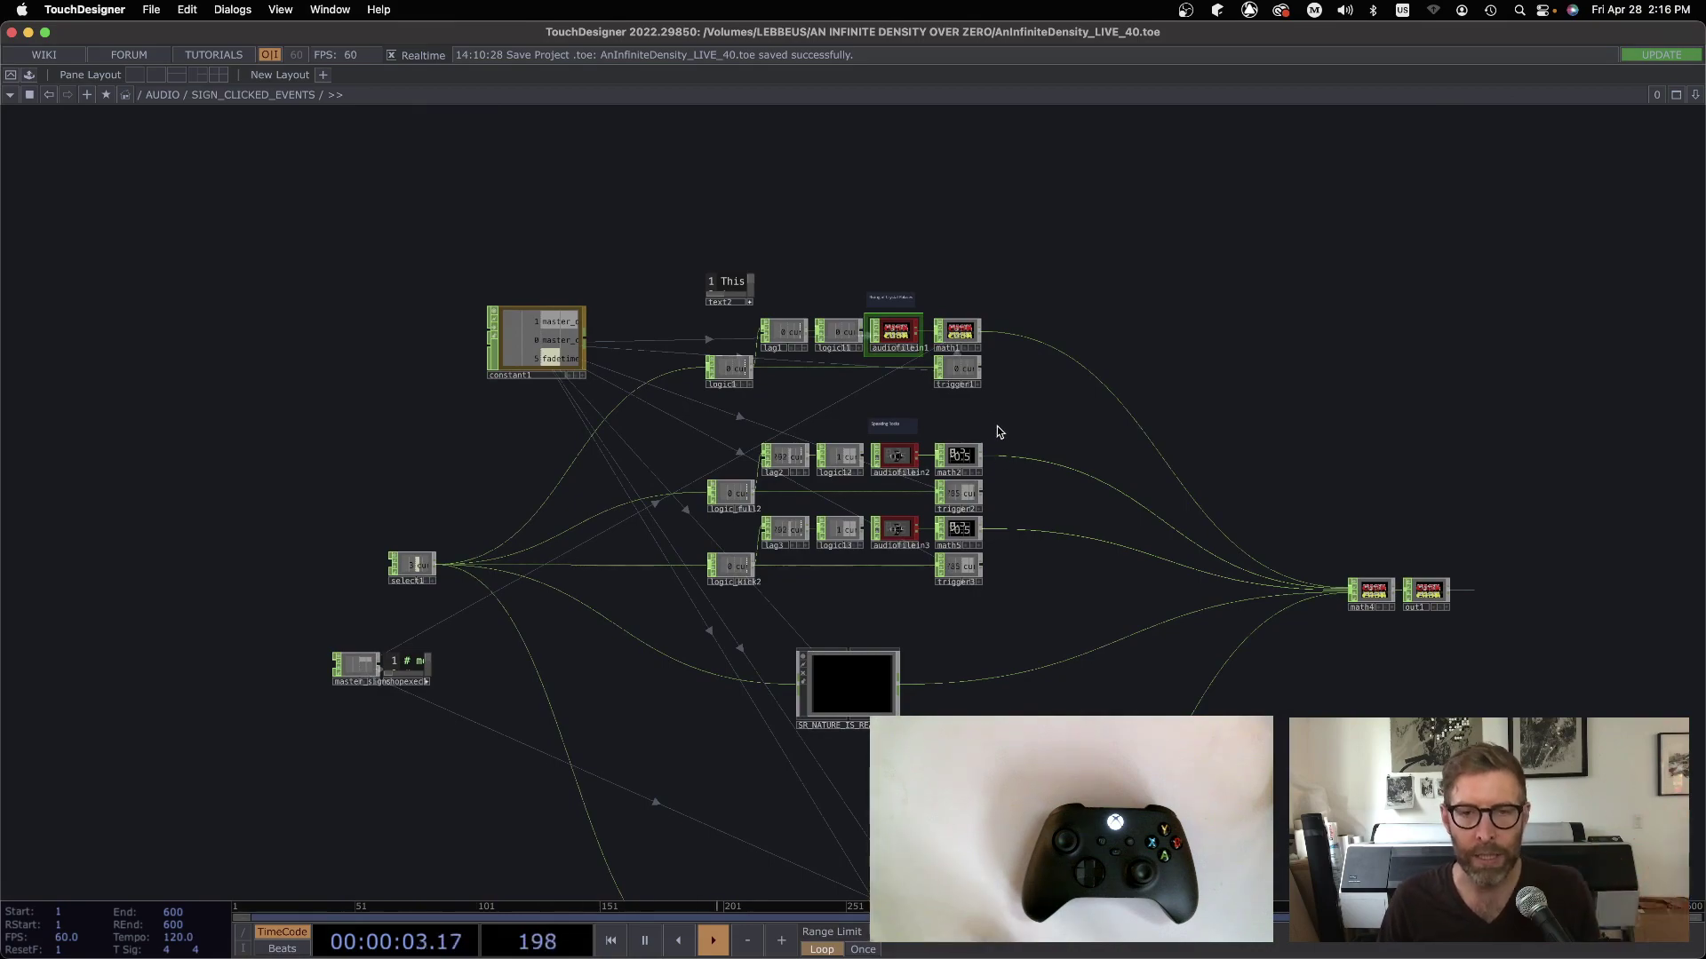
pyautogui.scroll(5, 910, 339)
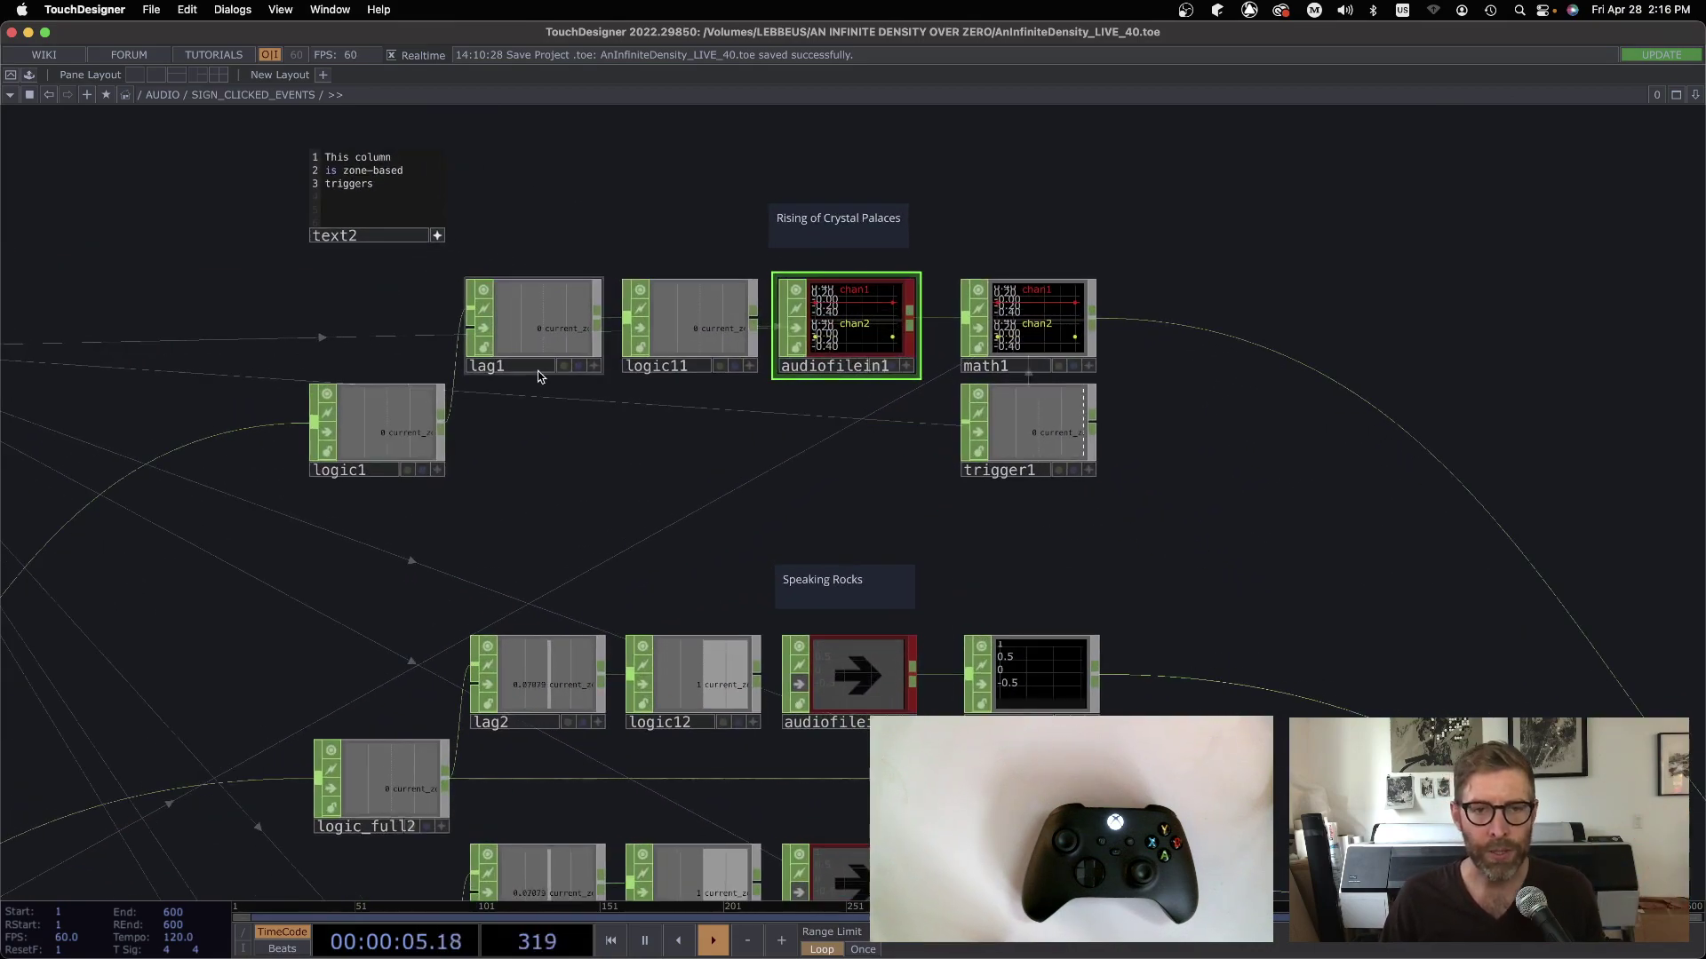
pyautogui.hscroll(-5, 1091, 513)
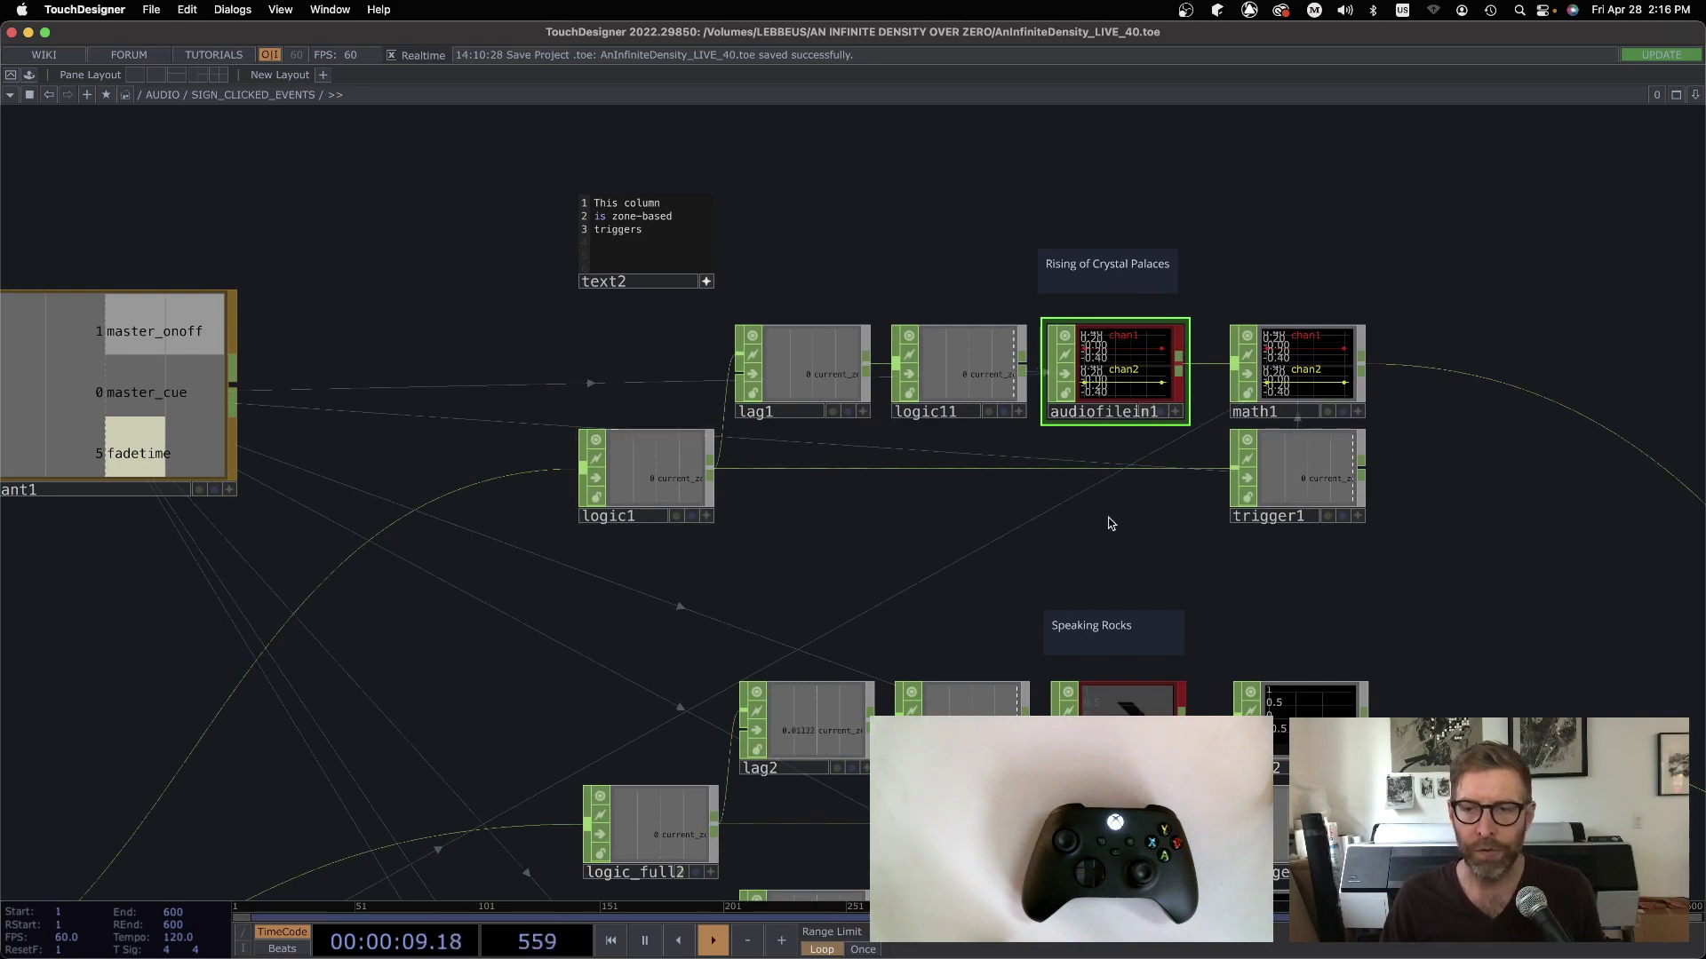
pyautogui.scroll(-1, 1381, 581)
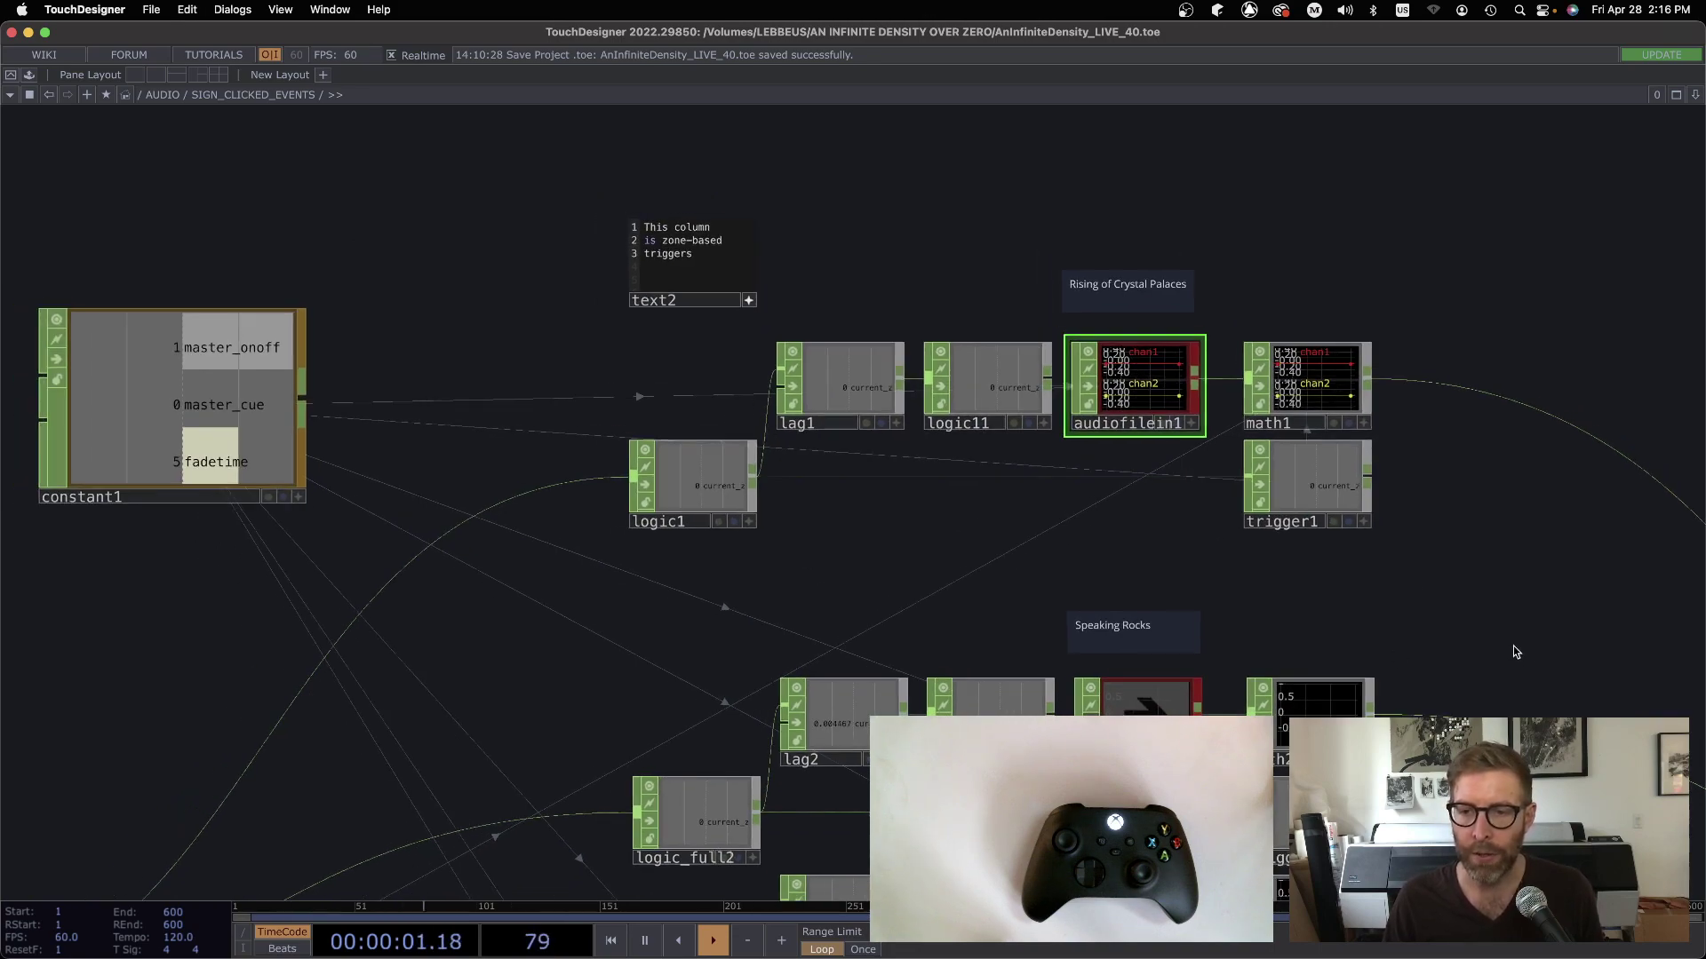
pyautogui.scroll(-5, 1511, 648)
pyautogui.scroll(-3, 781, 563)
pyautogui.hscroll(-5, 550, 589)
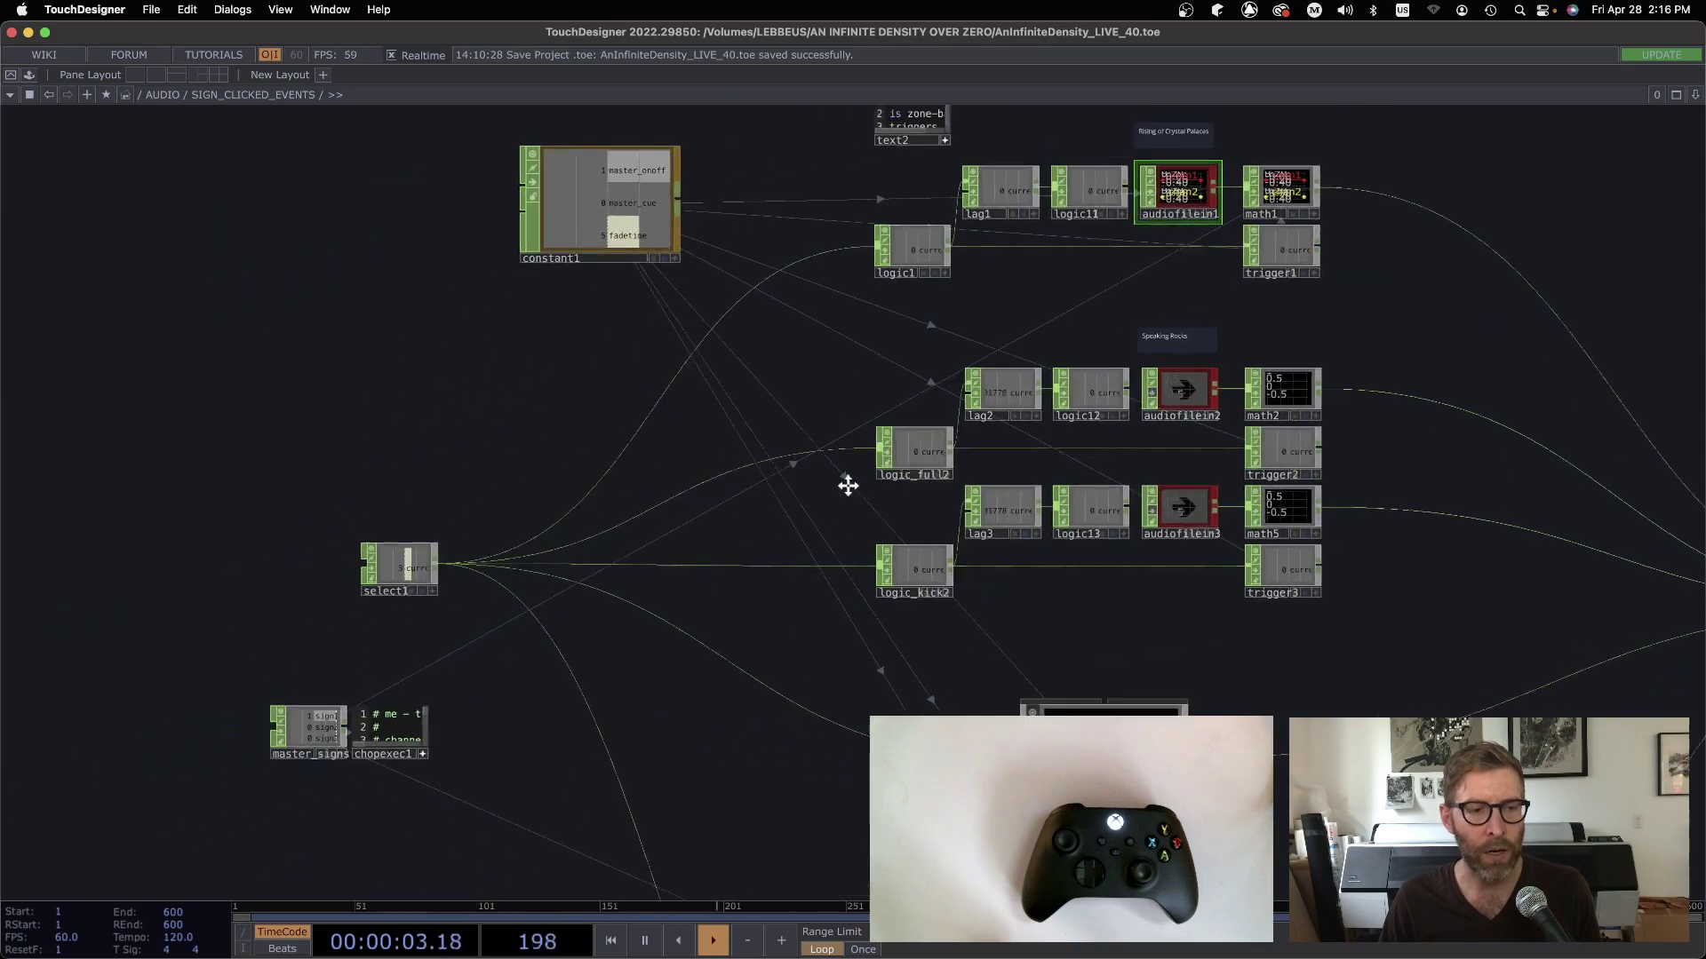
pyautogui.scroll(10, 476, 563)
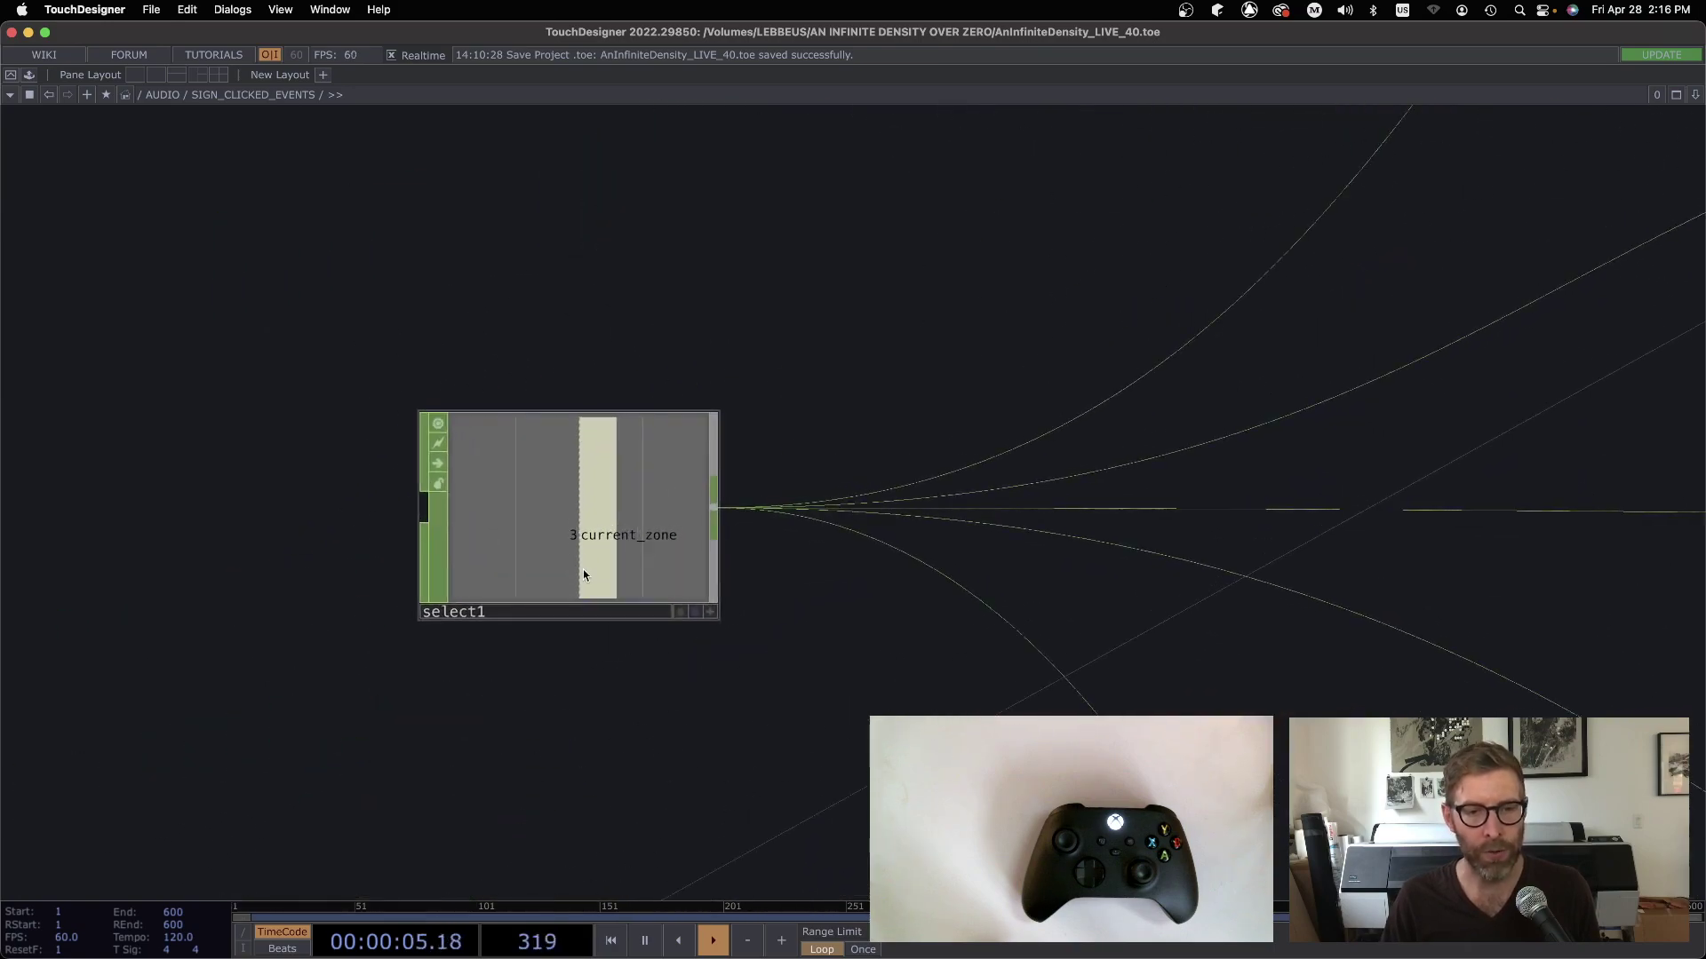
pyautogui.scroll(-15, 880, 604)
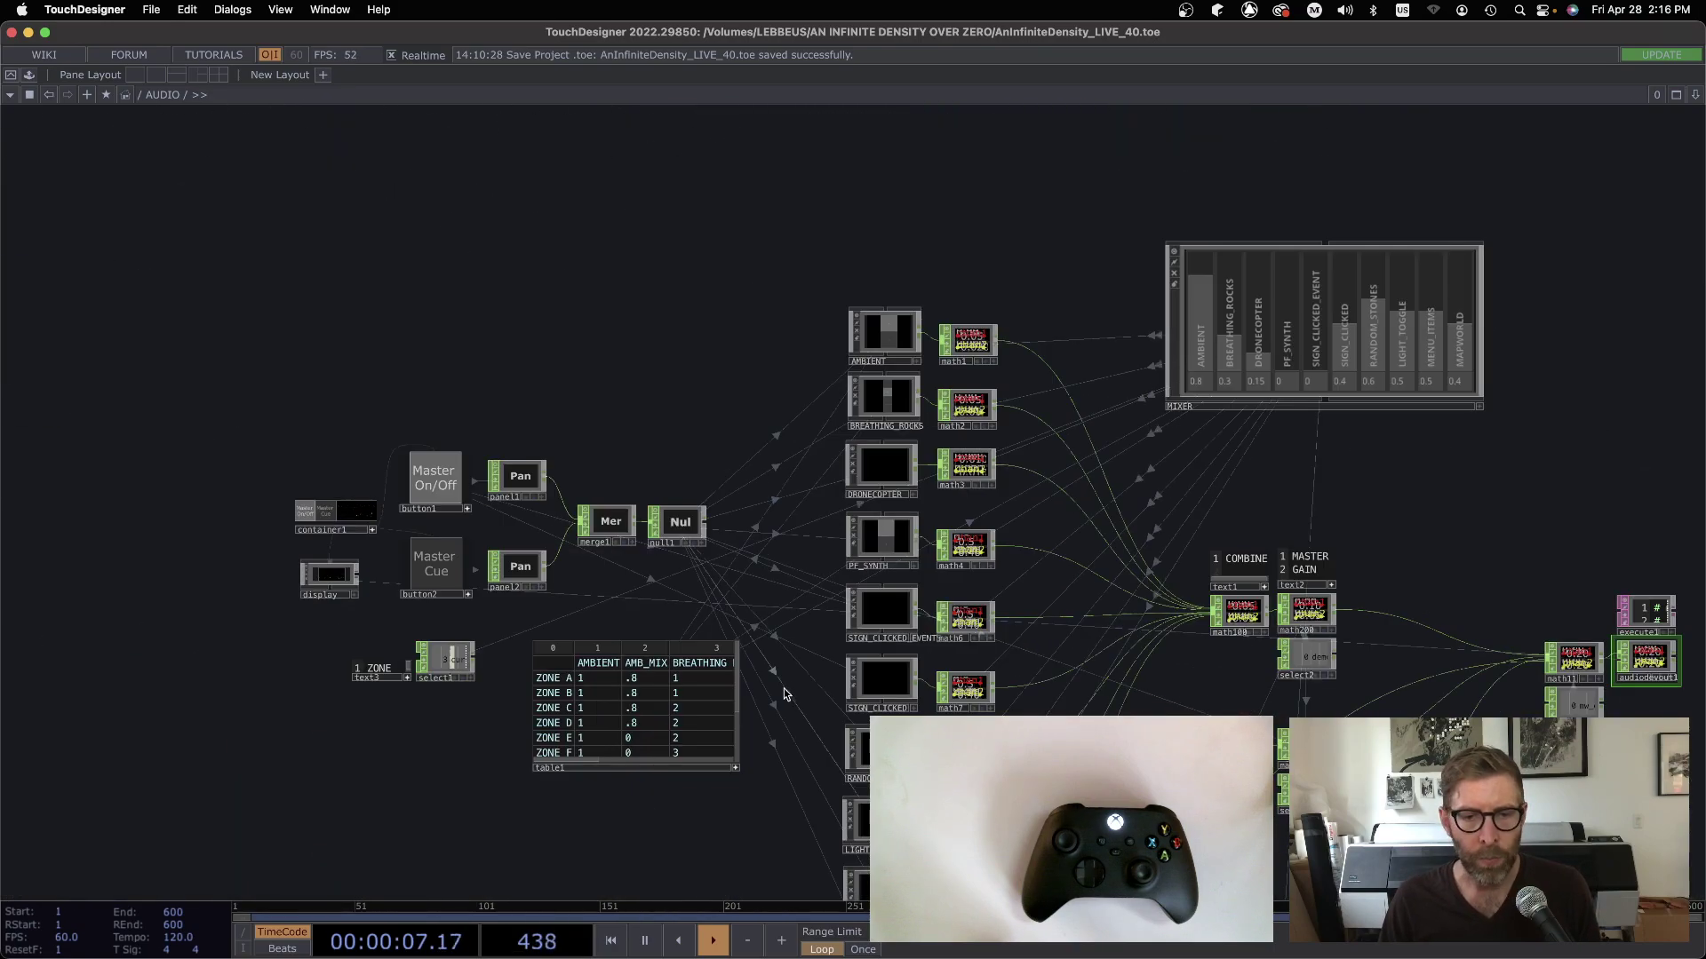
# Examine the channel levels in the MIXER component and the per-zone mix settings in table1.
pyautogui.scroll(10, 1187, 524)
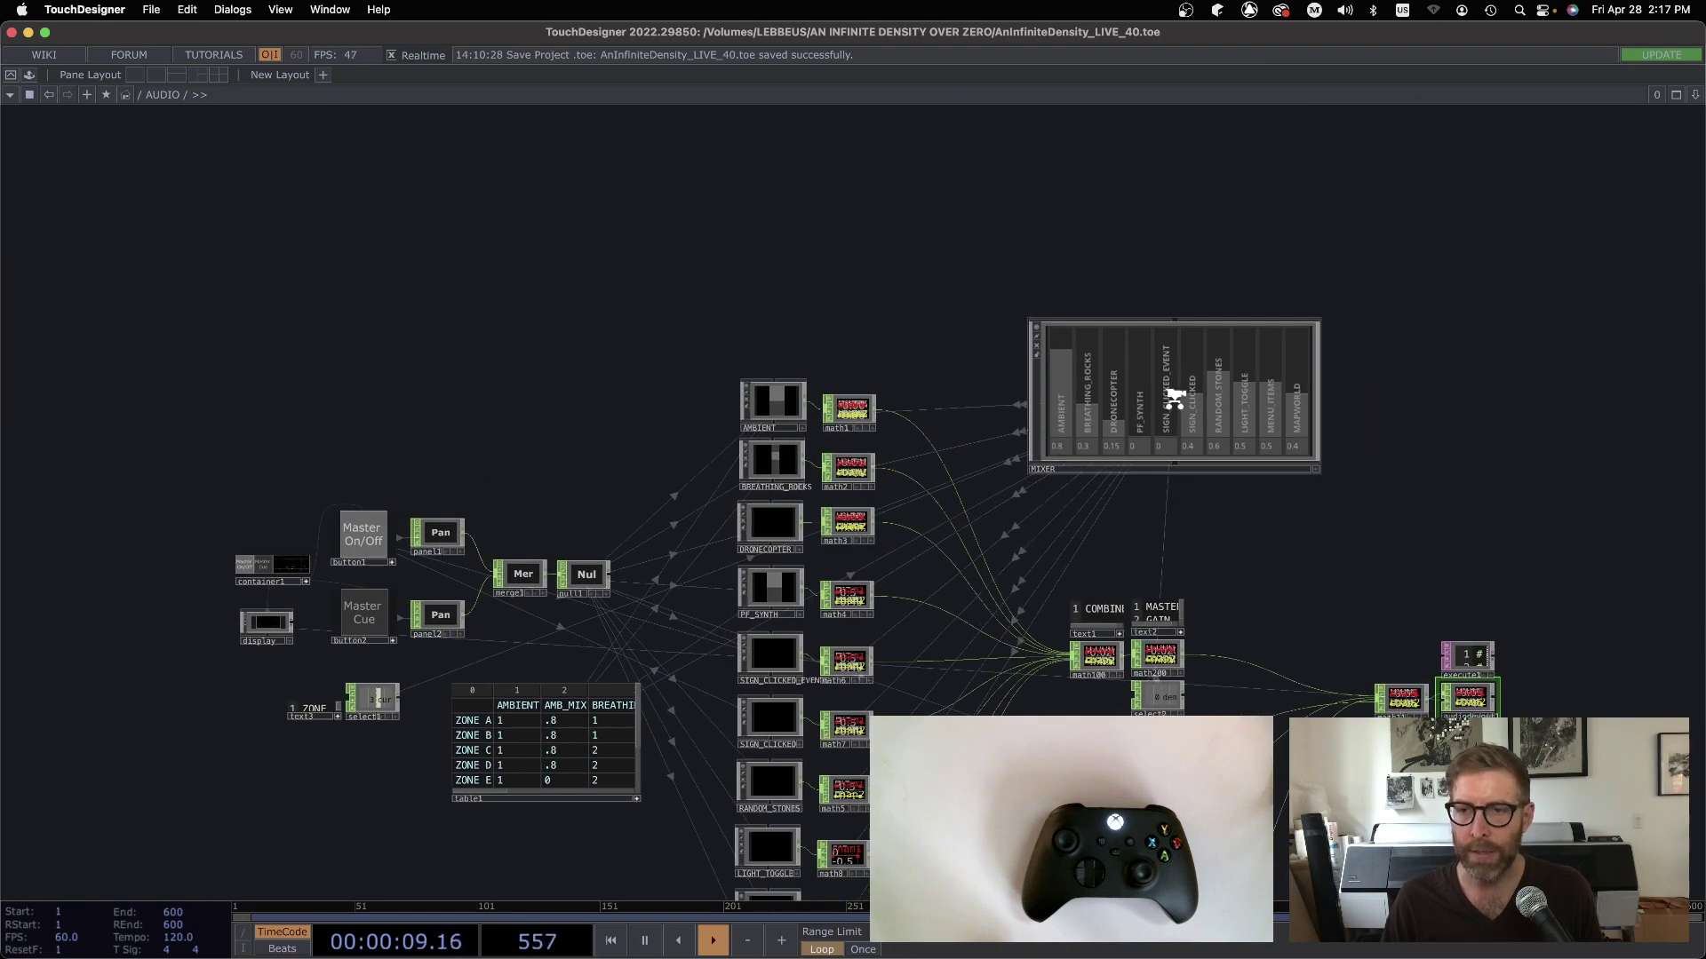
pyautogui.scroll(-8, 662, 597)
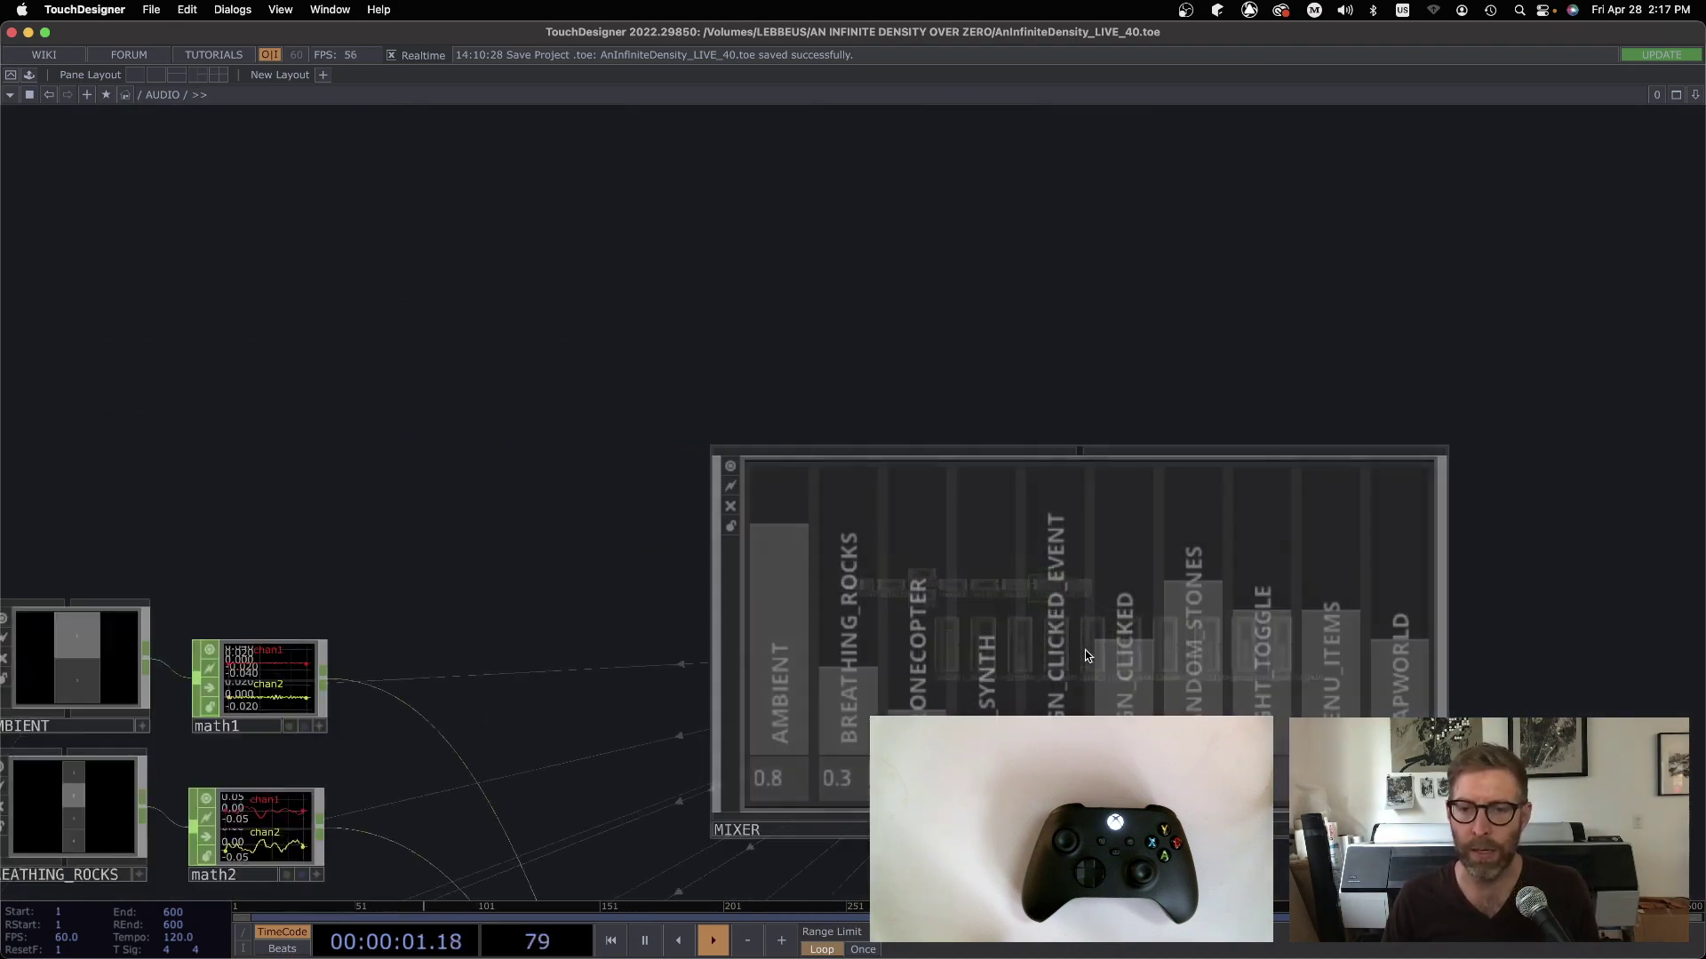
pyautogui.moveTo(1524, 654); pyautogui.dragTo(1626, 170)
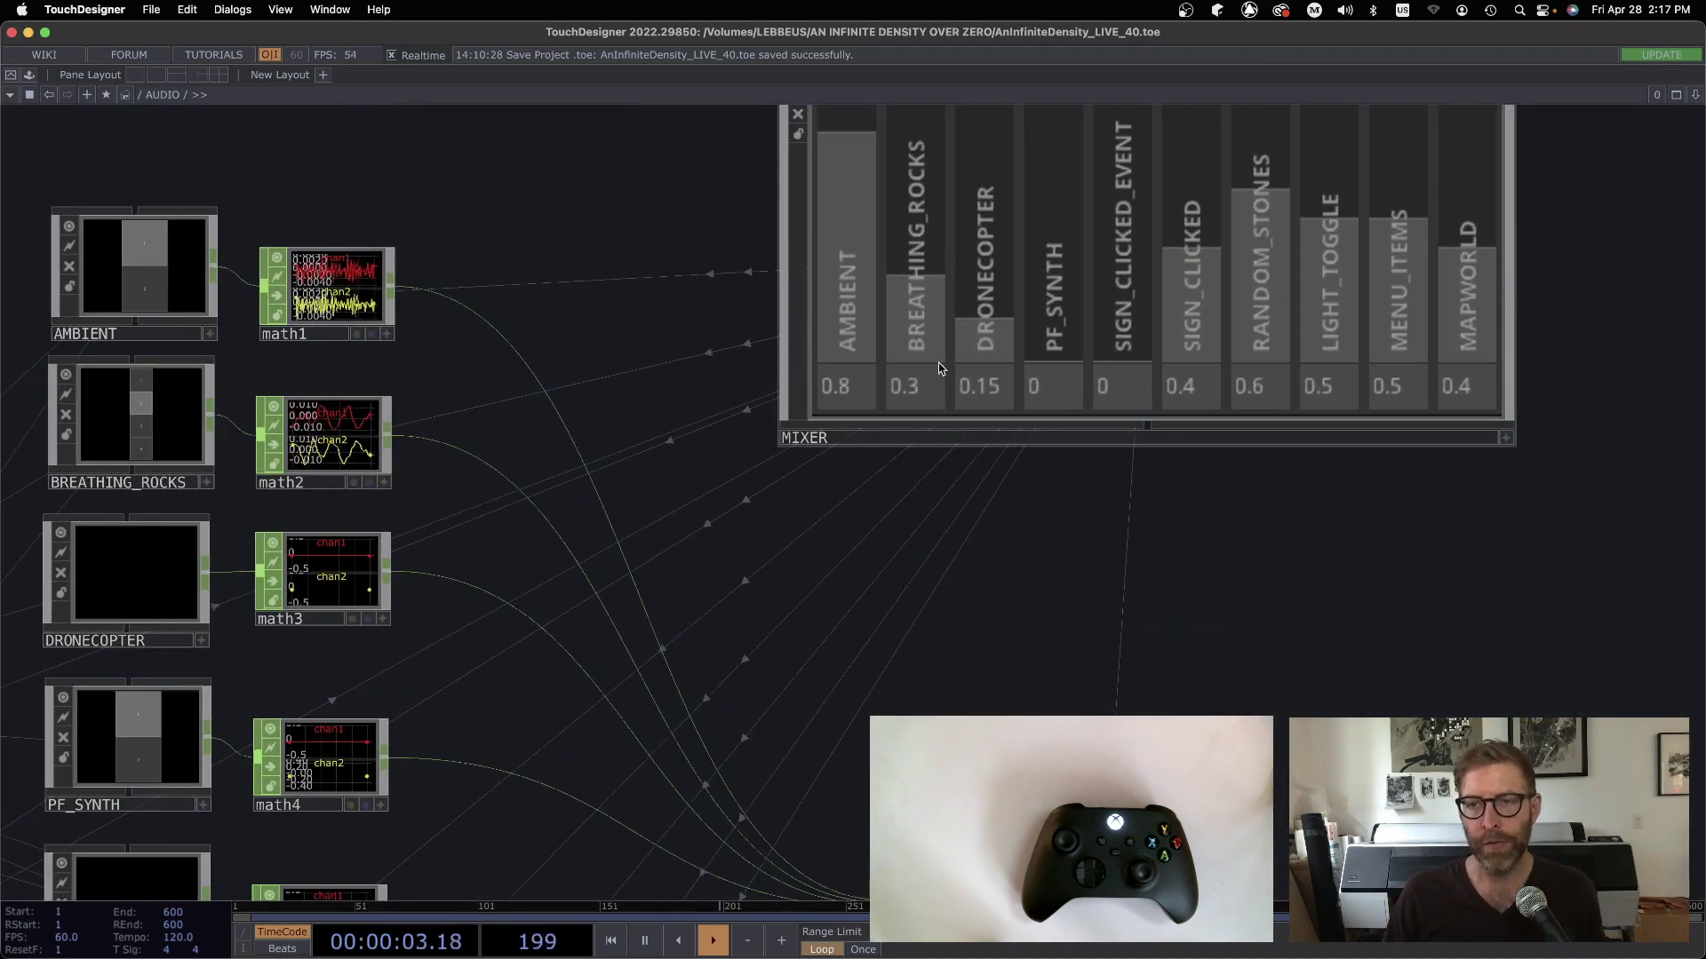
pyautogui.moveTo(1122, 621); pyautogui.dragTo(1548, 244)
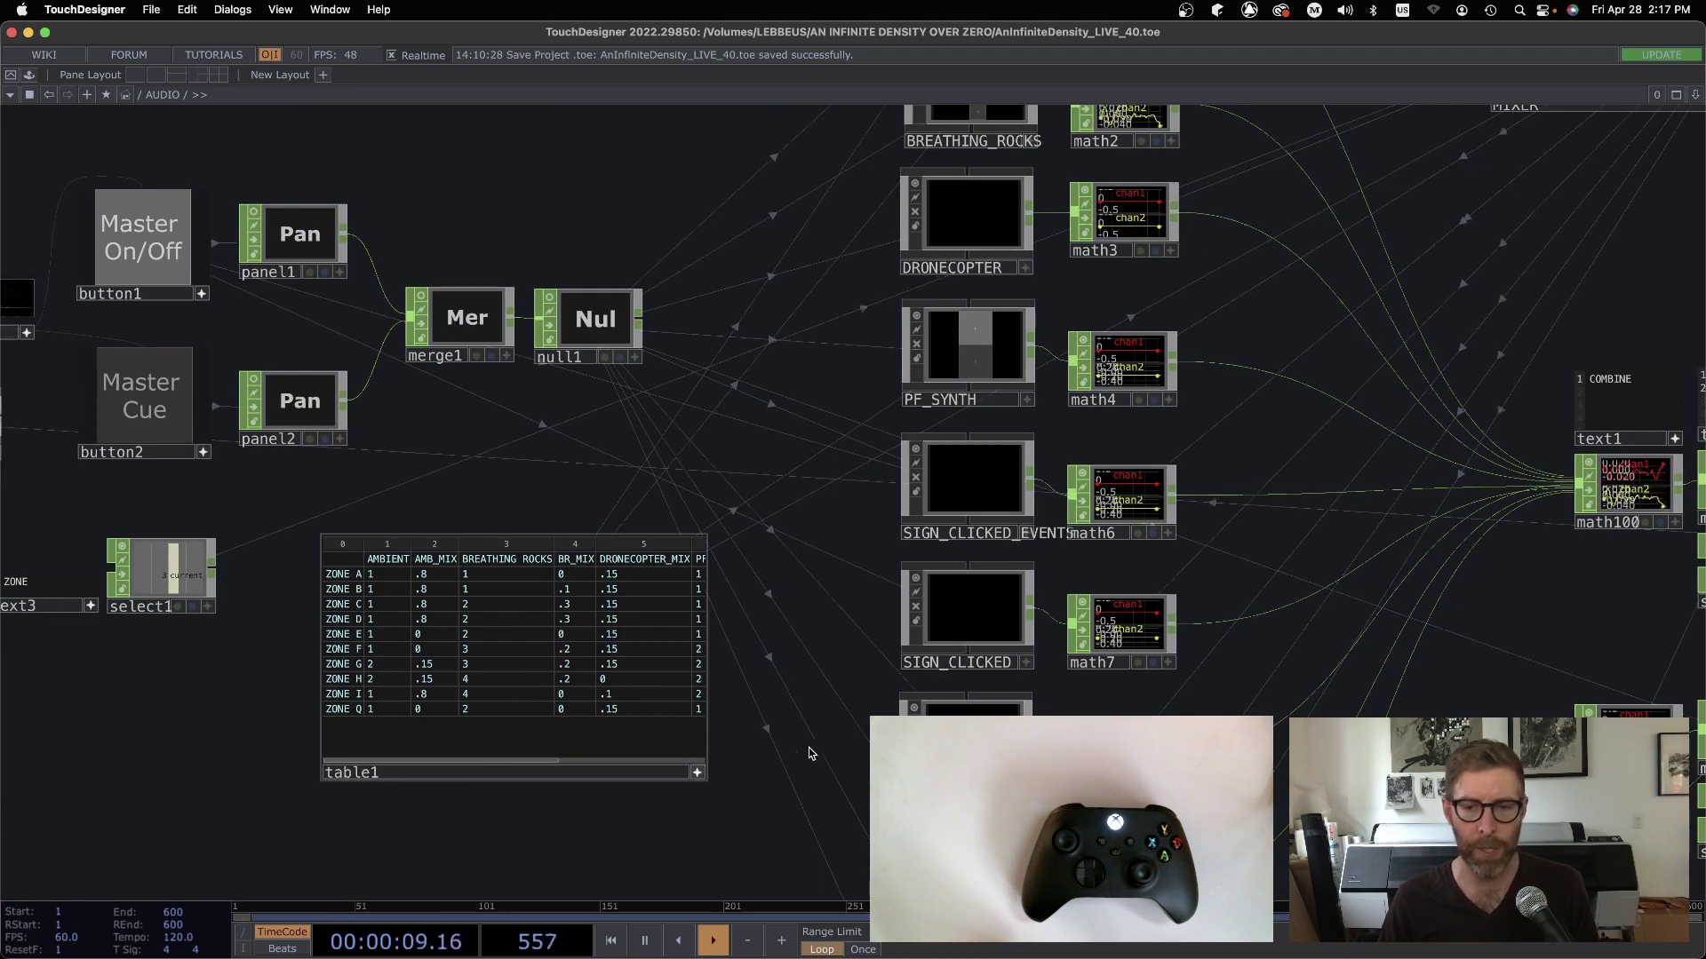
# Leave the AUDIO network and open the ZONE_TRACKING component to view its internal network.
pyautogui.scroll(-10, 808, 748)
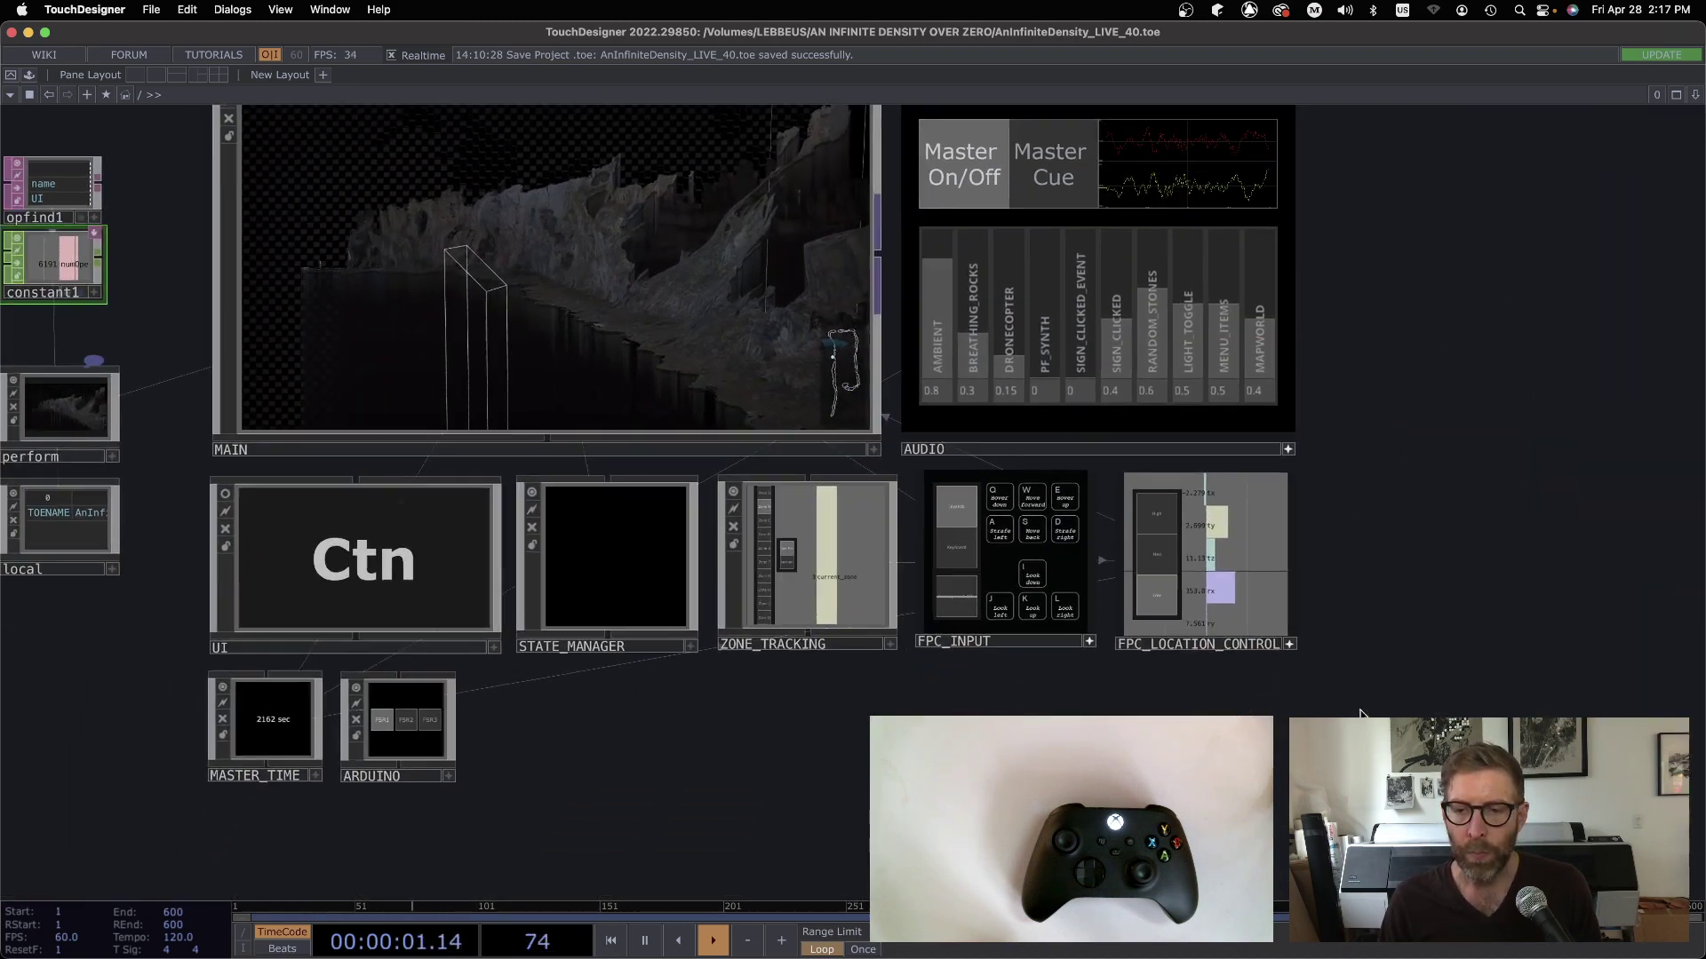
pyautogui.scroll(5, 786, 569)
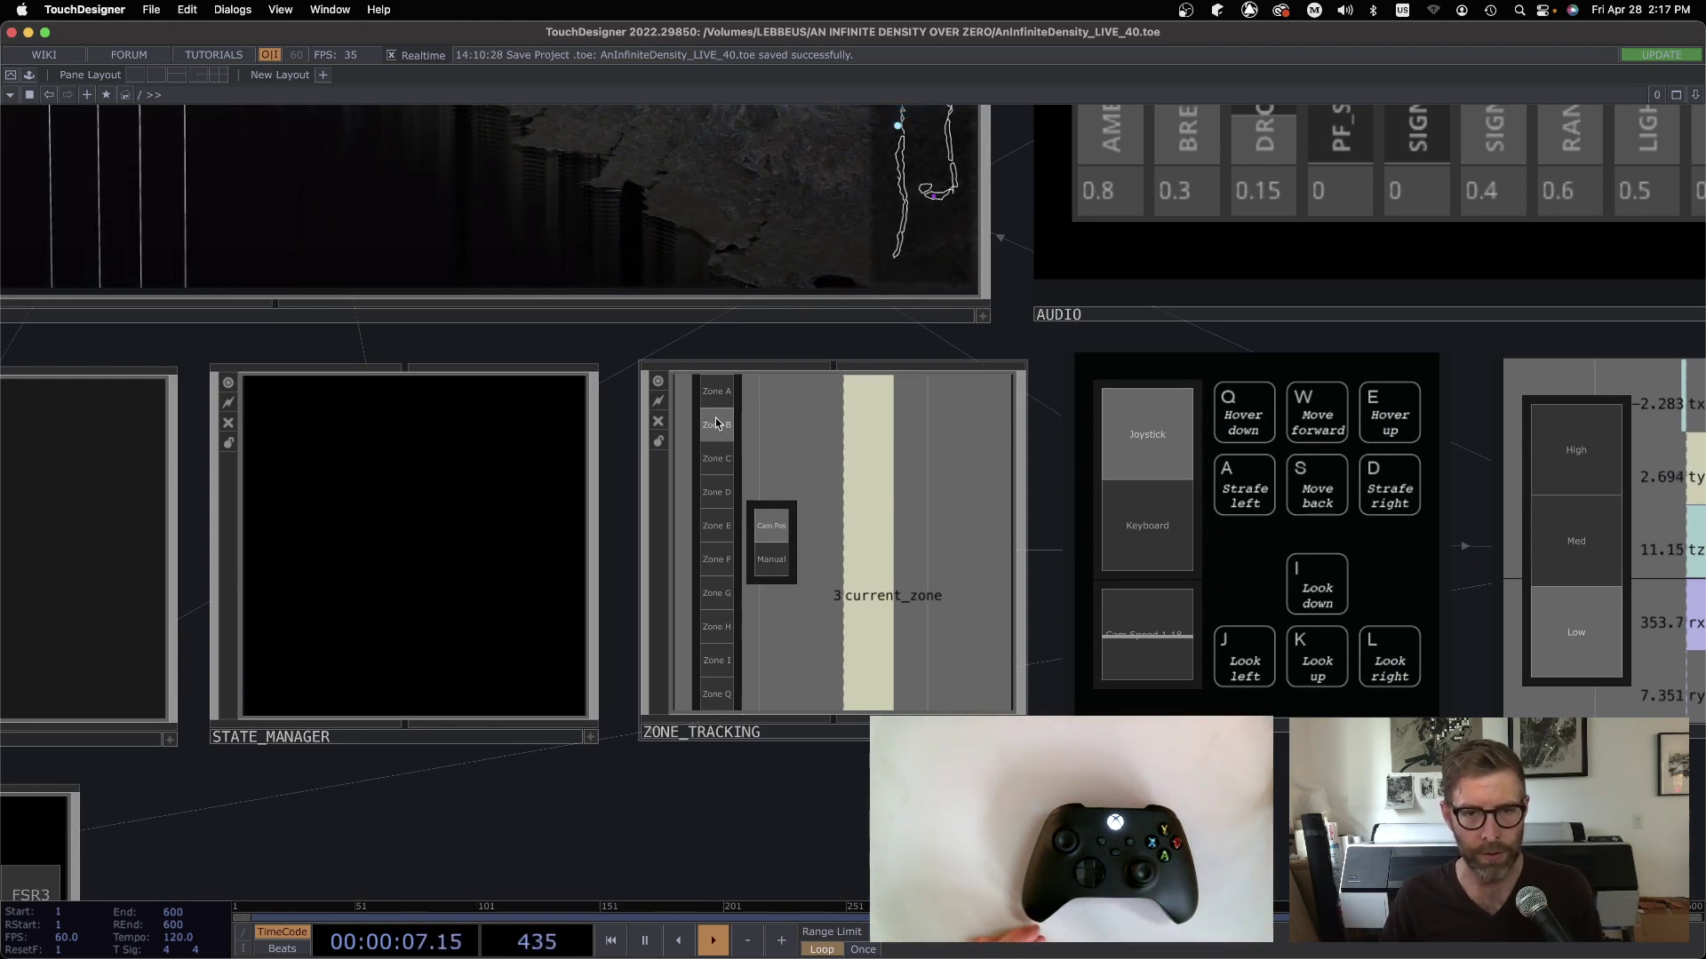
pyautogui.scroll(5, 808, 573)
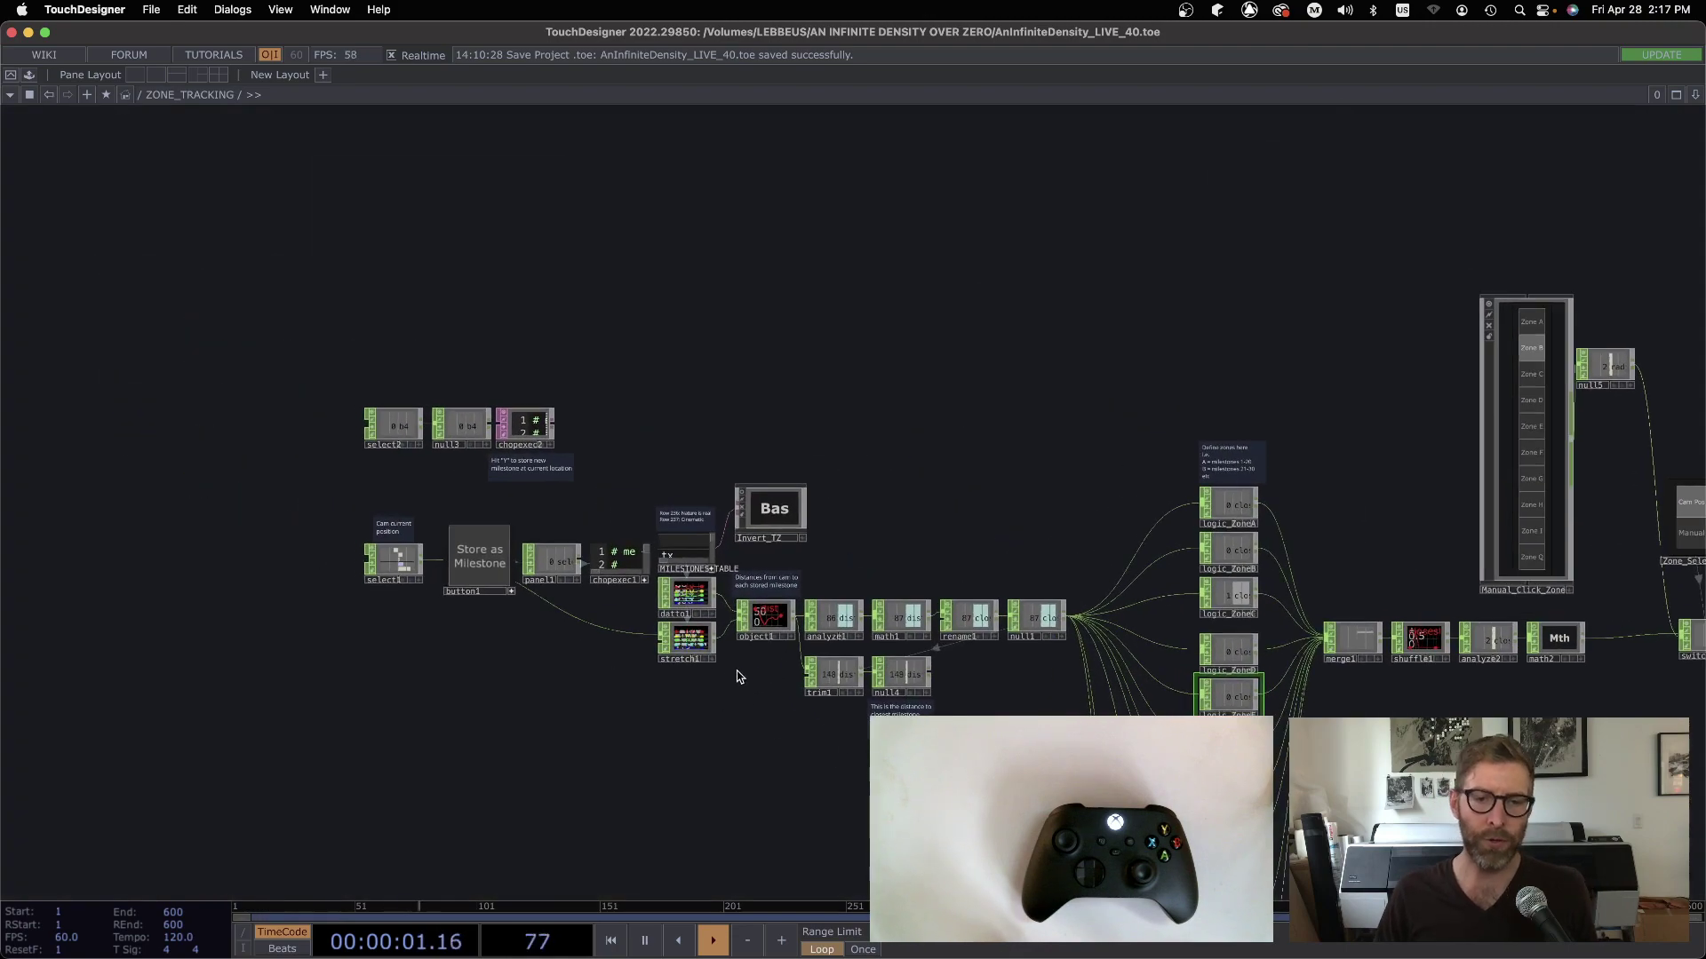
# Examine the stored camera positions in MILESTONES_TABLE inside the ZONE_TRACKING network.
pyautogui.scroll(4, 708, 606)
pyautogui.scroll(5, 691, 616)
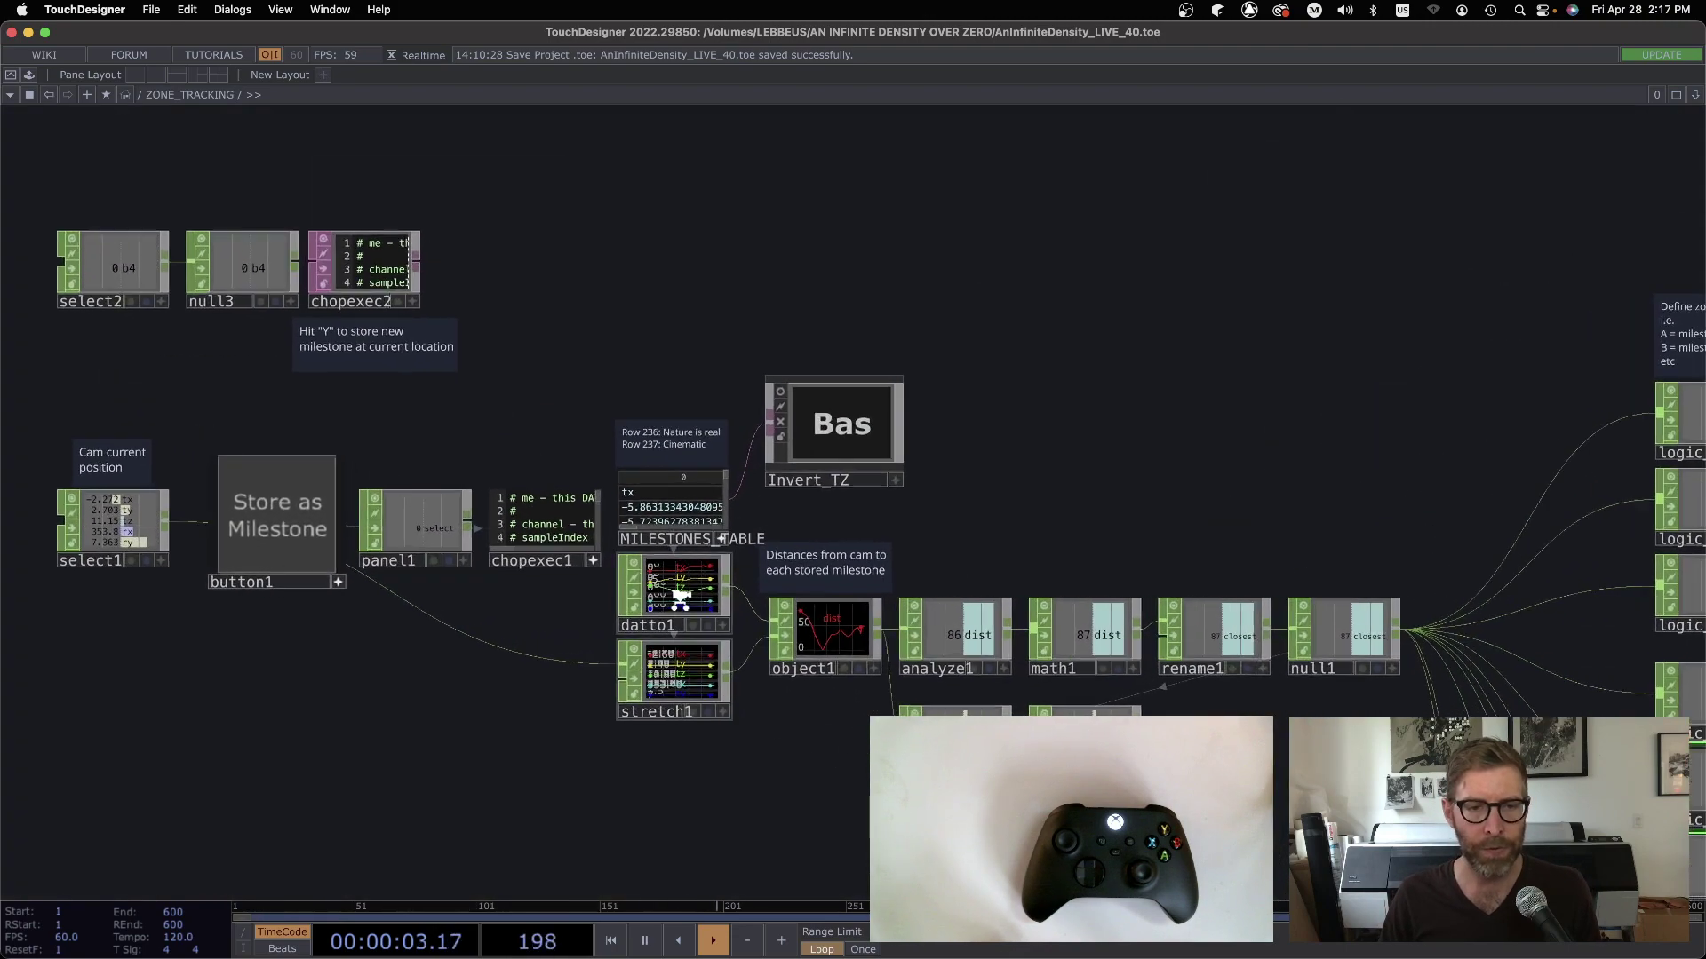
pyautogui.scroll(5, 811, 445)
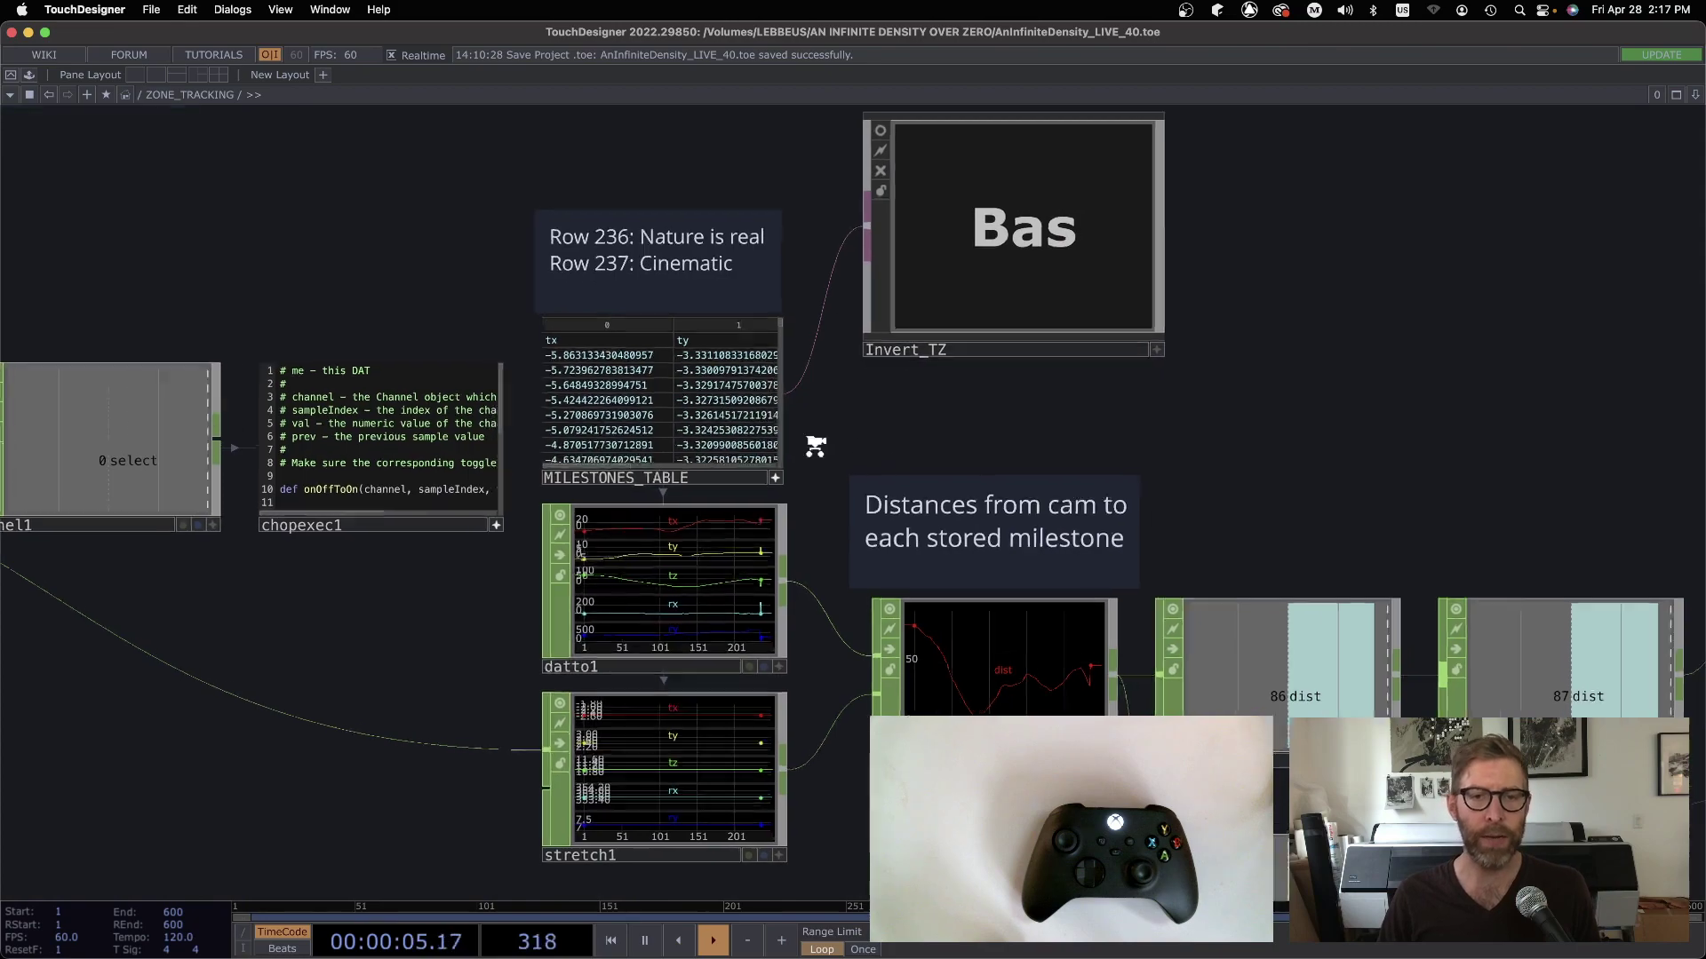
pyautogui.scroll(5, 969, 553)
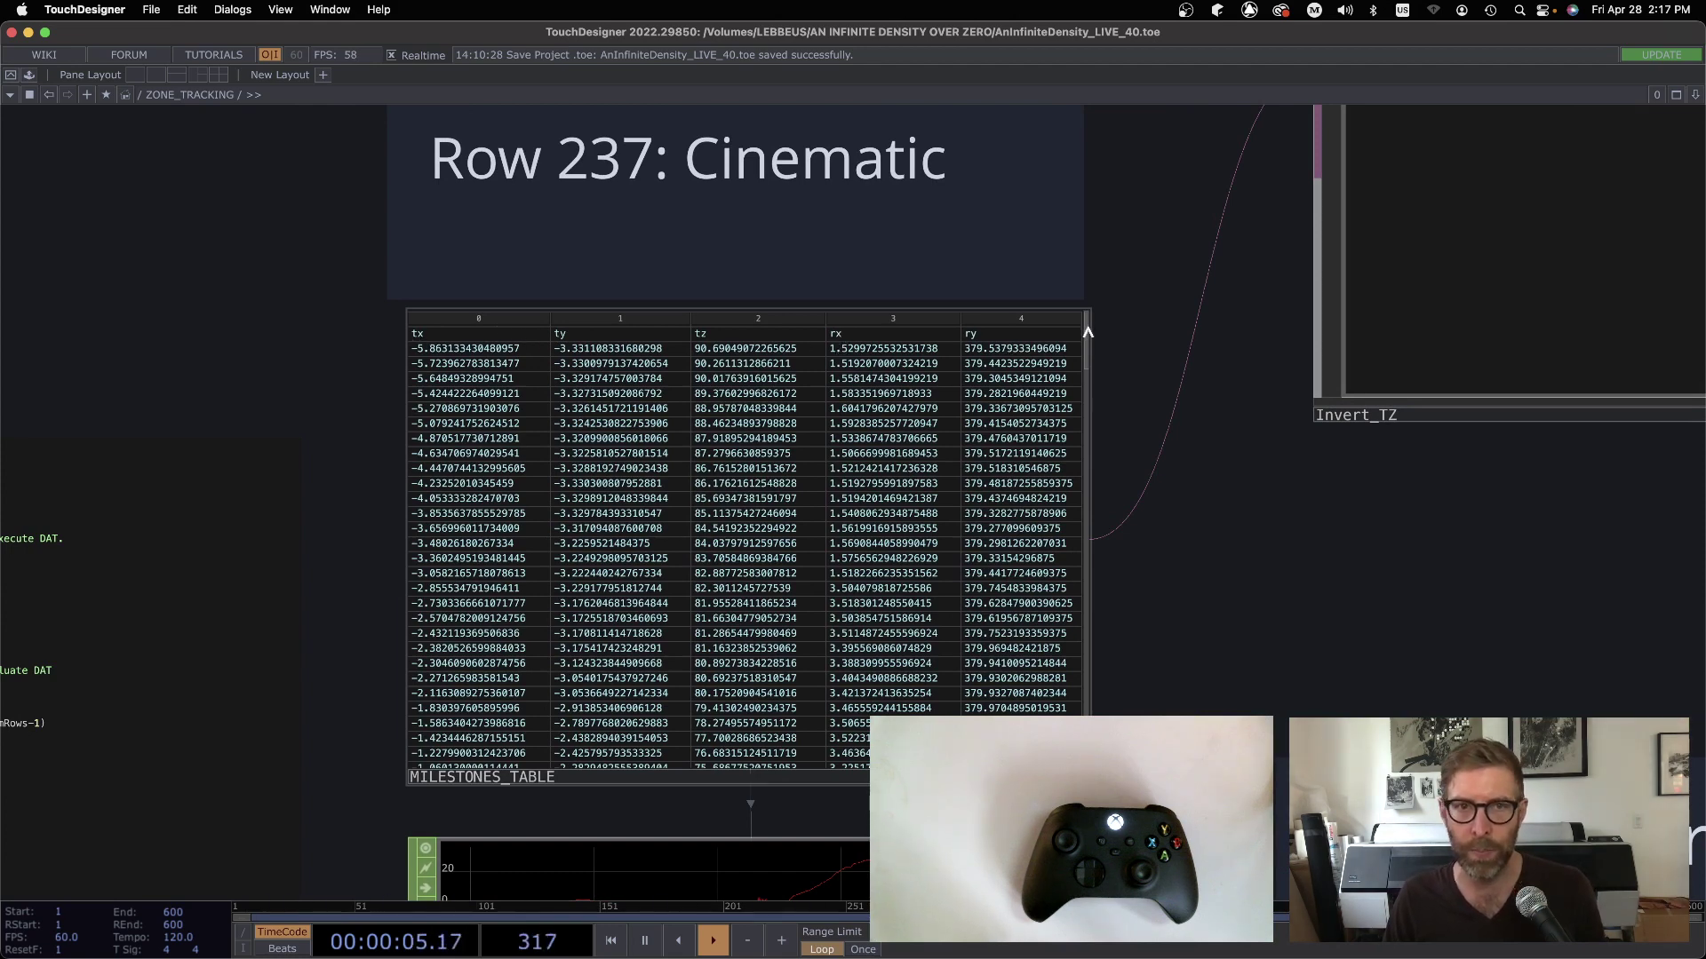
pyautogui.scroll(-3, 1087, 332)
pyautogui.scroll(3, 1088, 333)
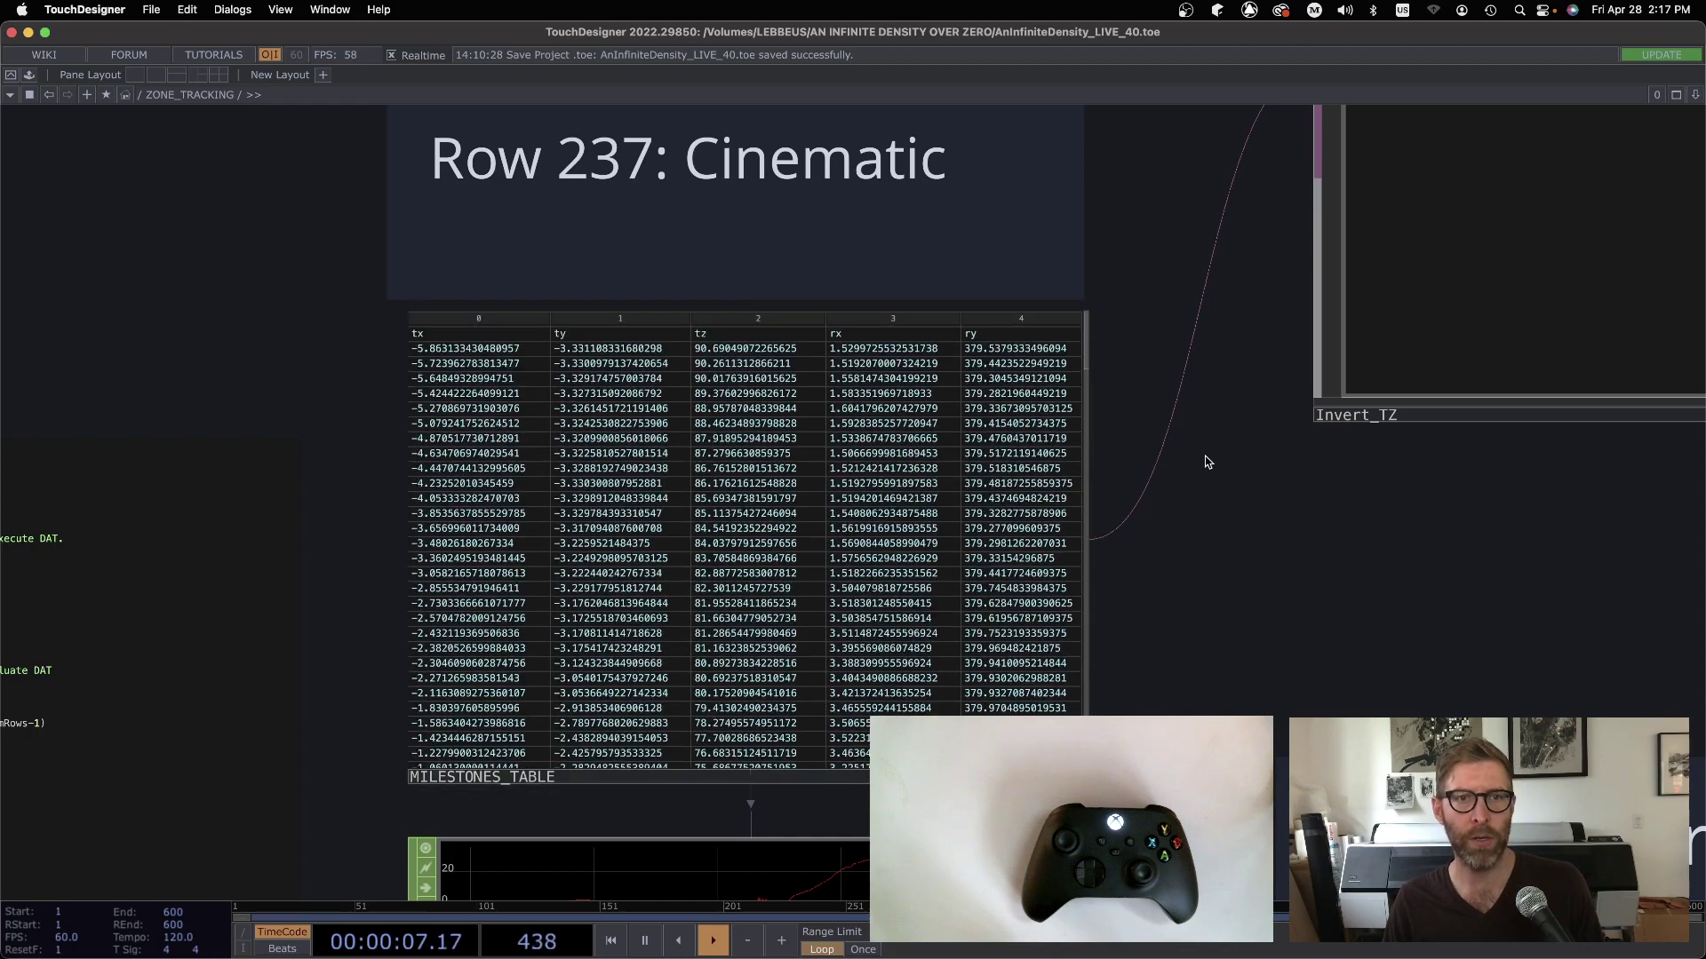
pyautogui.moveTo(1204, 456); pyautogui.dragTo(1235, 327)
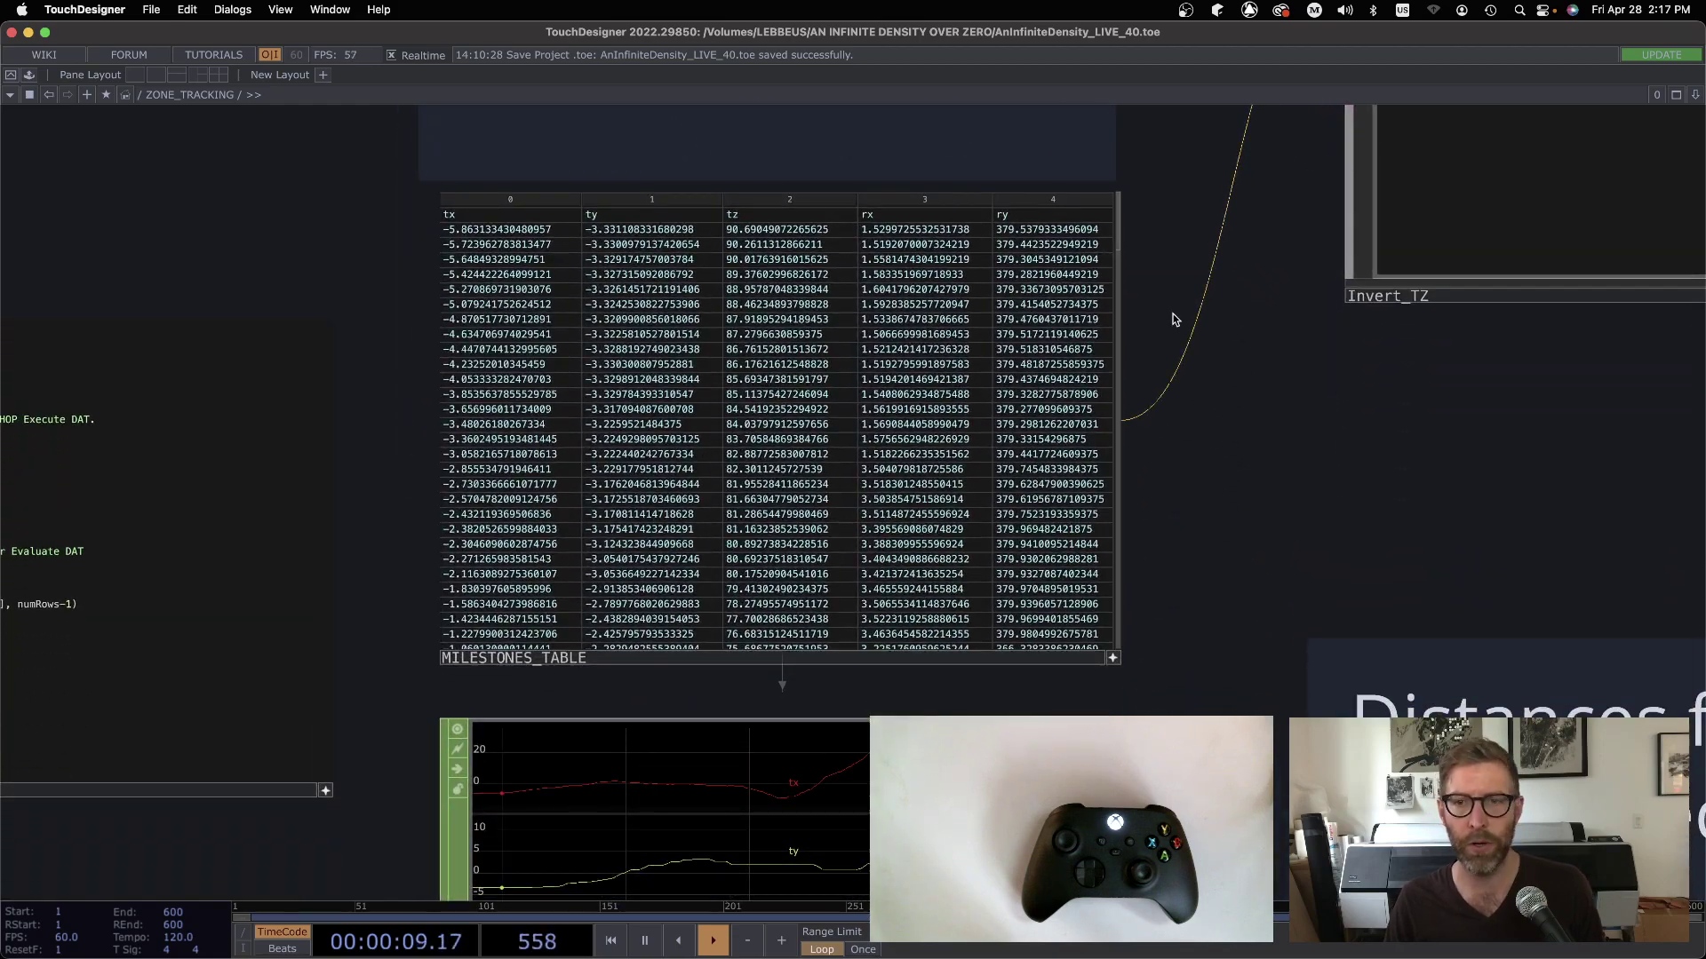
pyautogui.moveTo(1118, 233); pyautogui.dragTo(1120, 171)
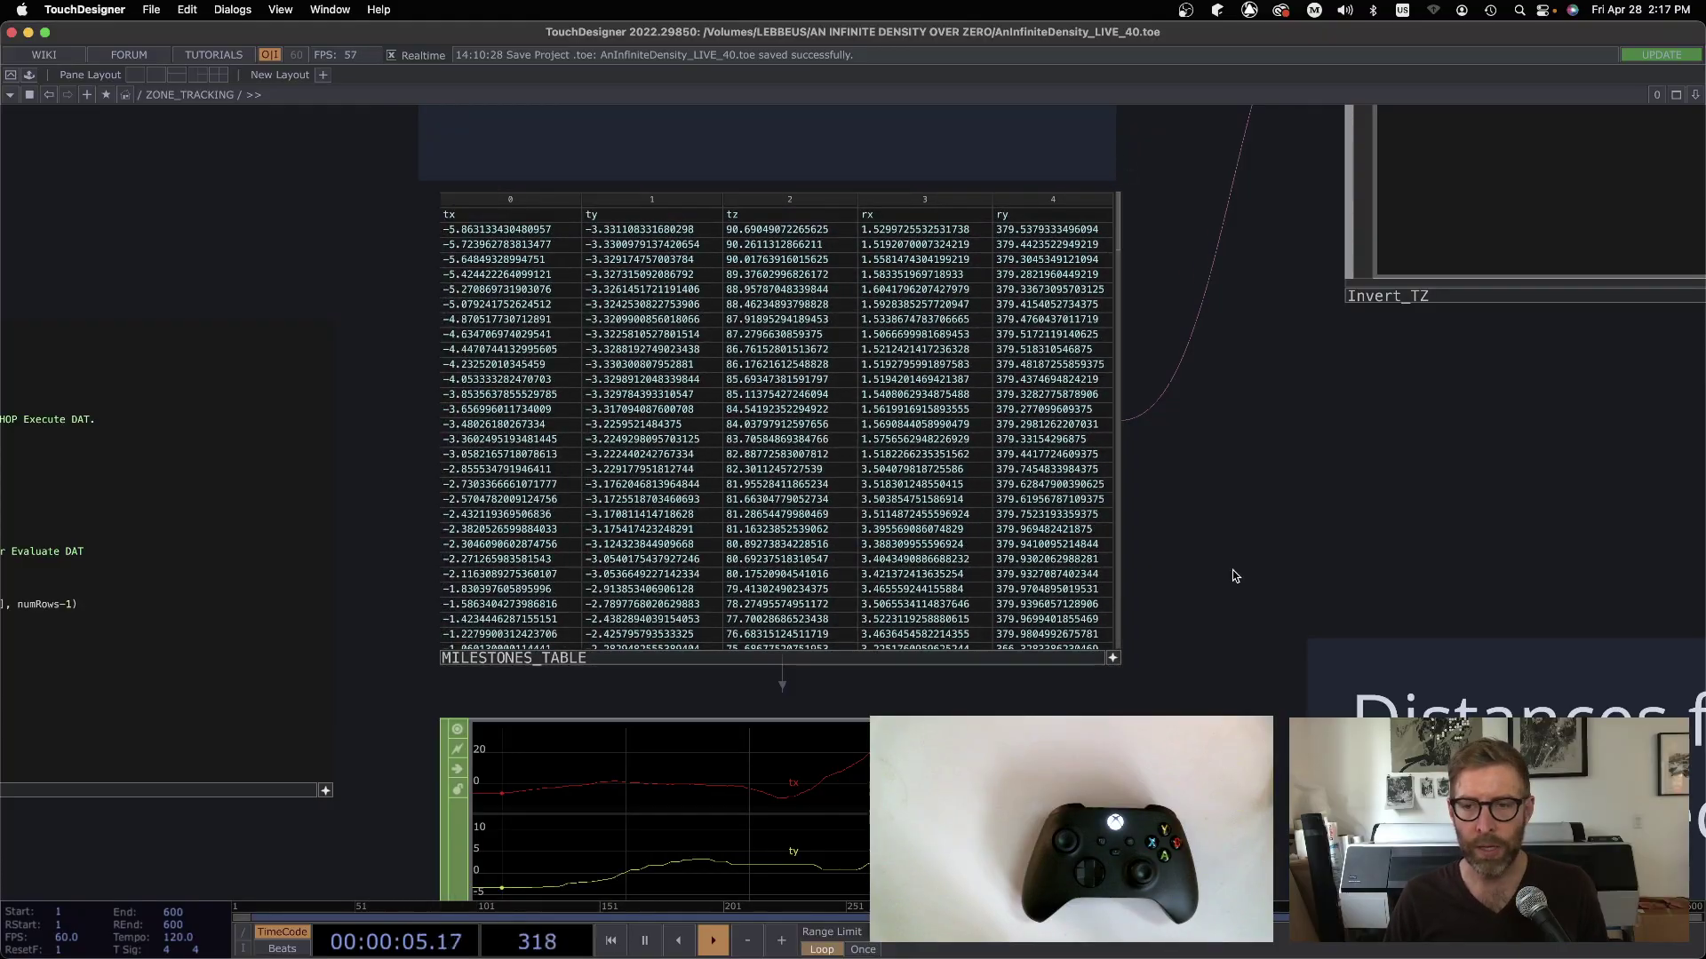
# Examine how datto1 and stretch1 feed object1 to calculate the distances from the camera to each stored milestone.
pyautogui.scroll(-5, 1226, 564)
pyautogui.scroll(3, 889, 266)
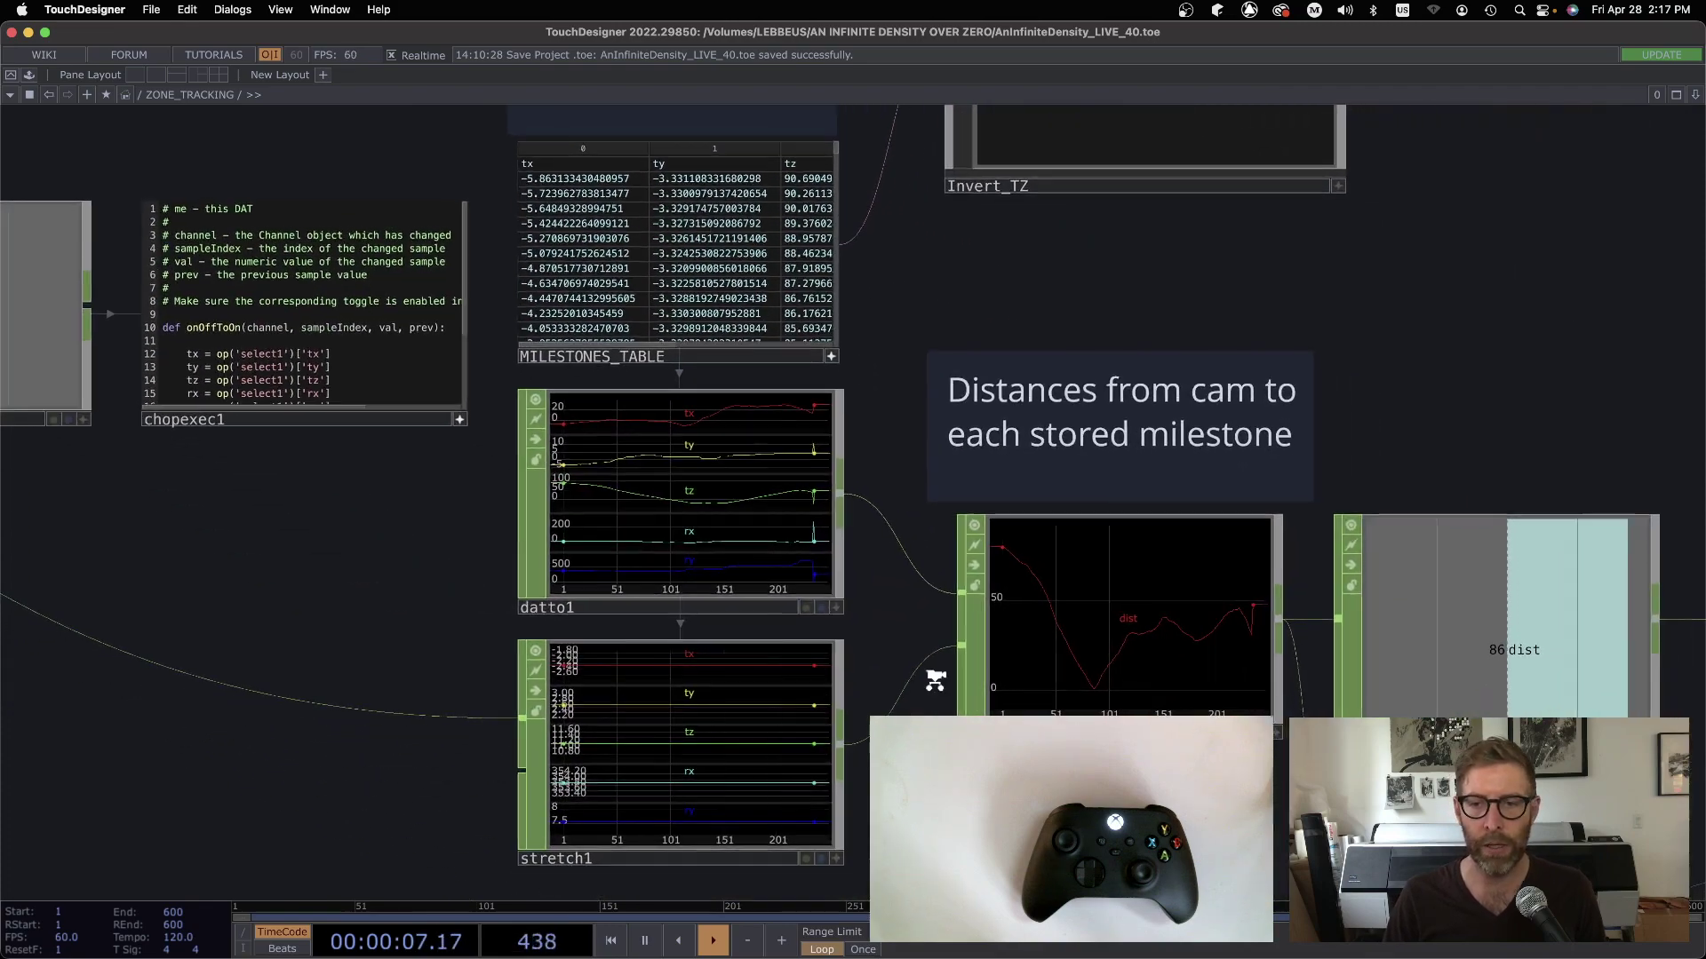
pyautogui.scroll(-5, 978, 604)
pyautogui.scroll(3, 566, 580)
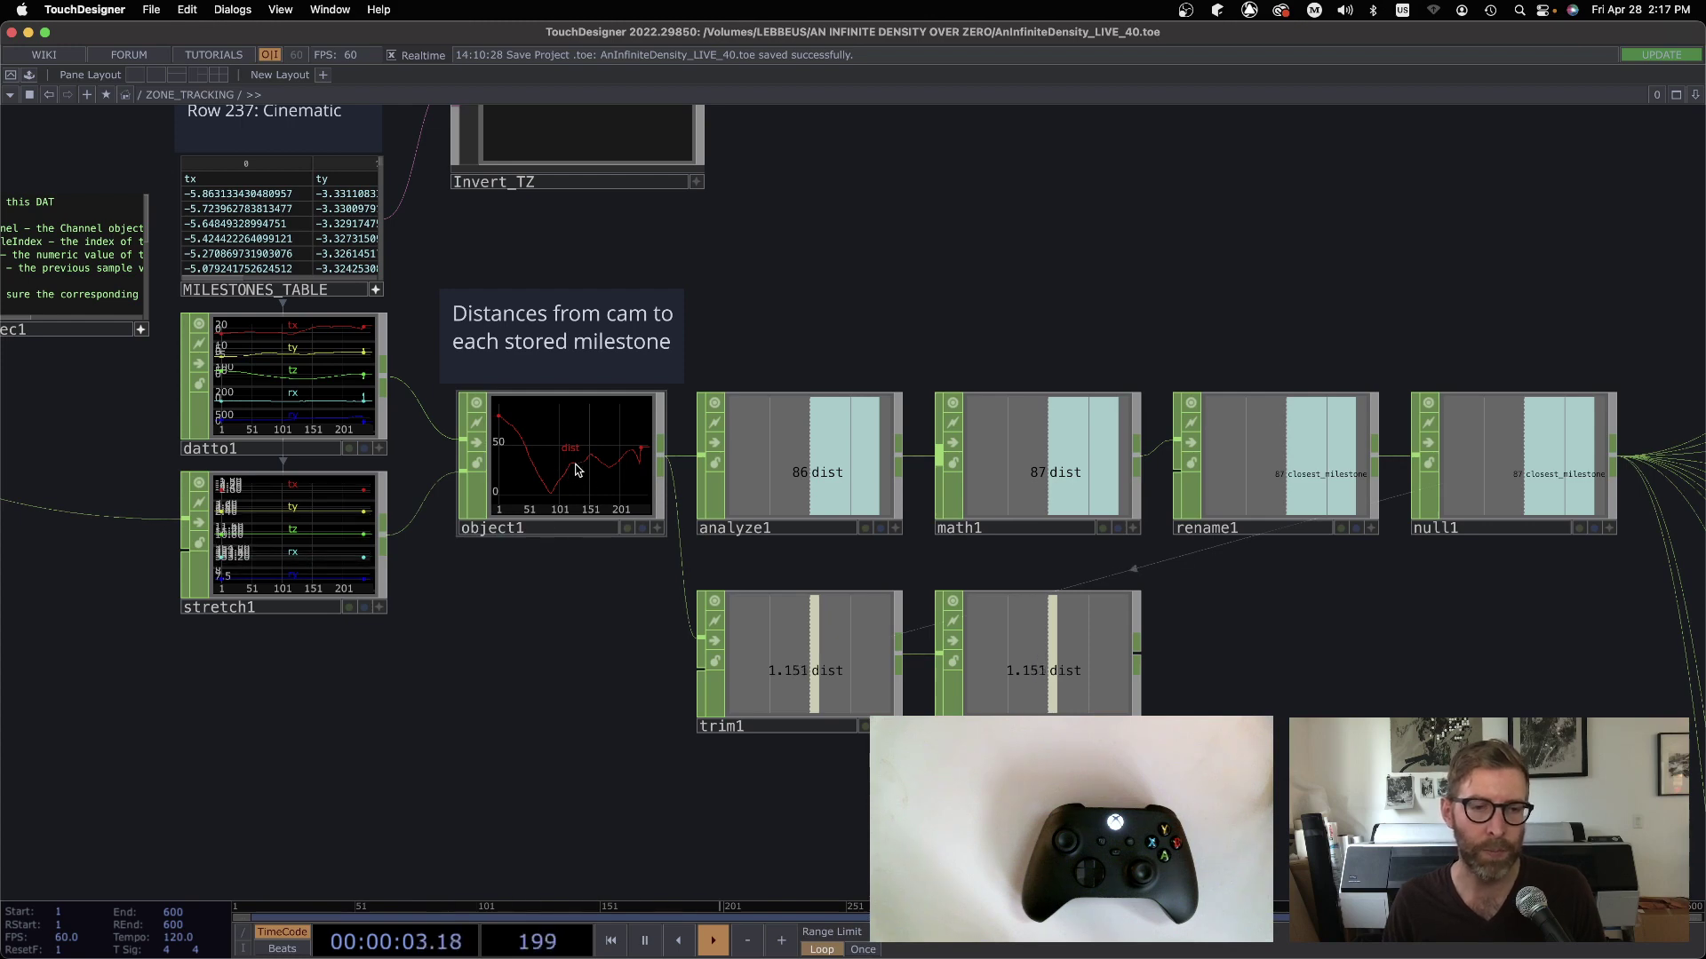
pyautogui.moveTo(518, 595); pyautogui.dragTo(880, 736)
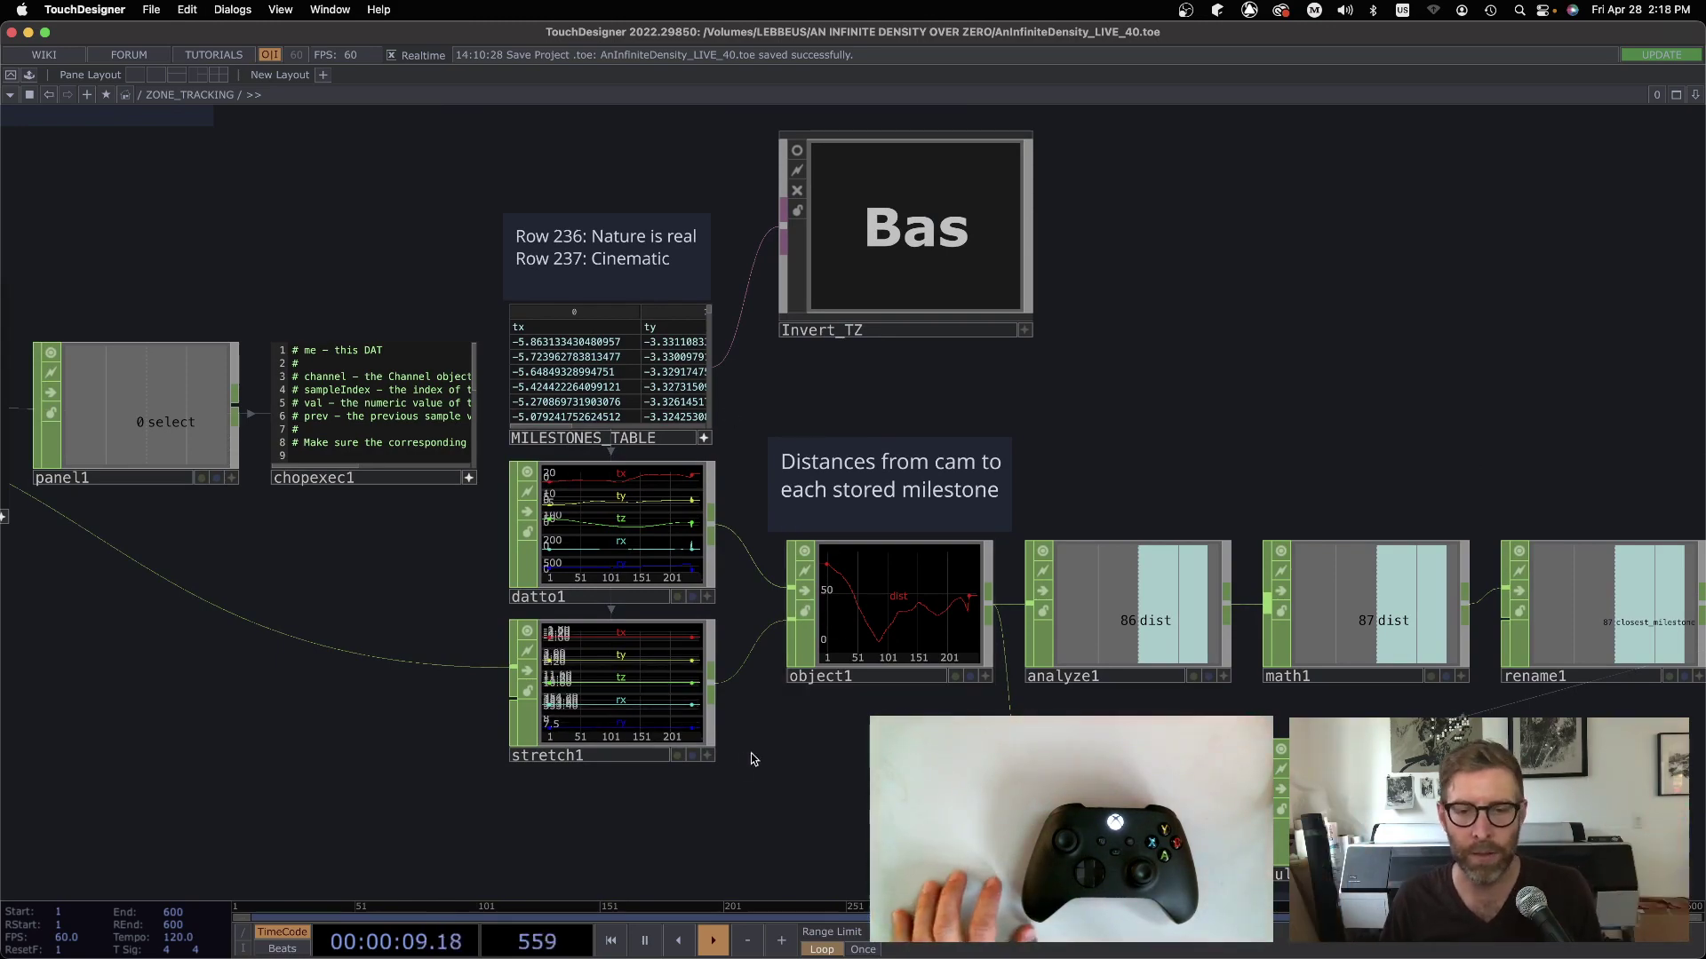
# Leave the ZONE_TRACKING network and open the FPC_INPUT component to view its joystick and keyboard inputs.
pyautogui.scroll(-10, 913, 711)
pyautogui.scroll(5, 912, 711)
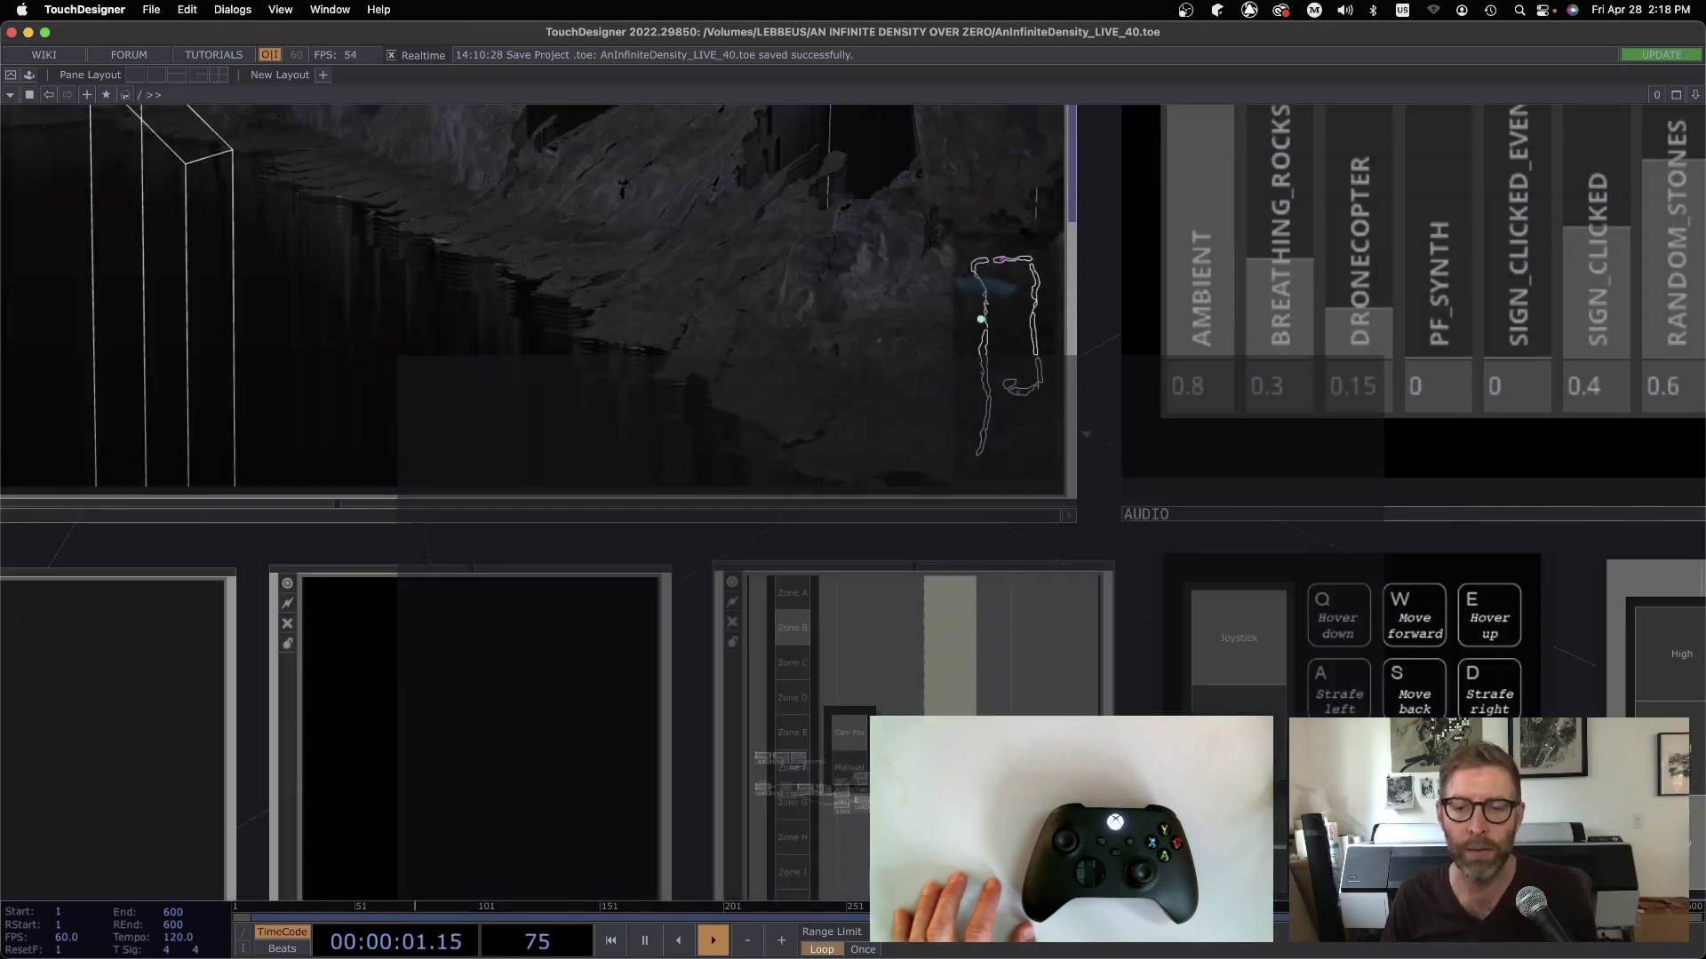
pyautogui.scroll(-3, 1089, 737)
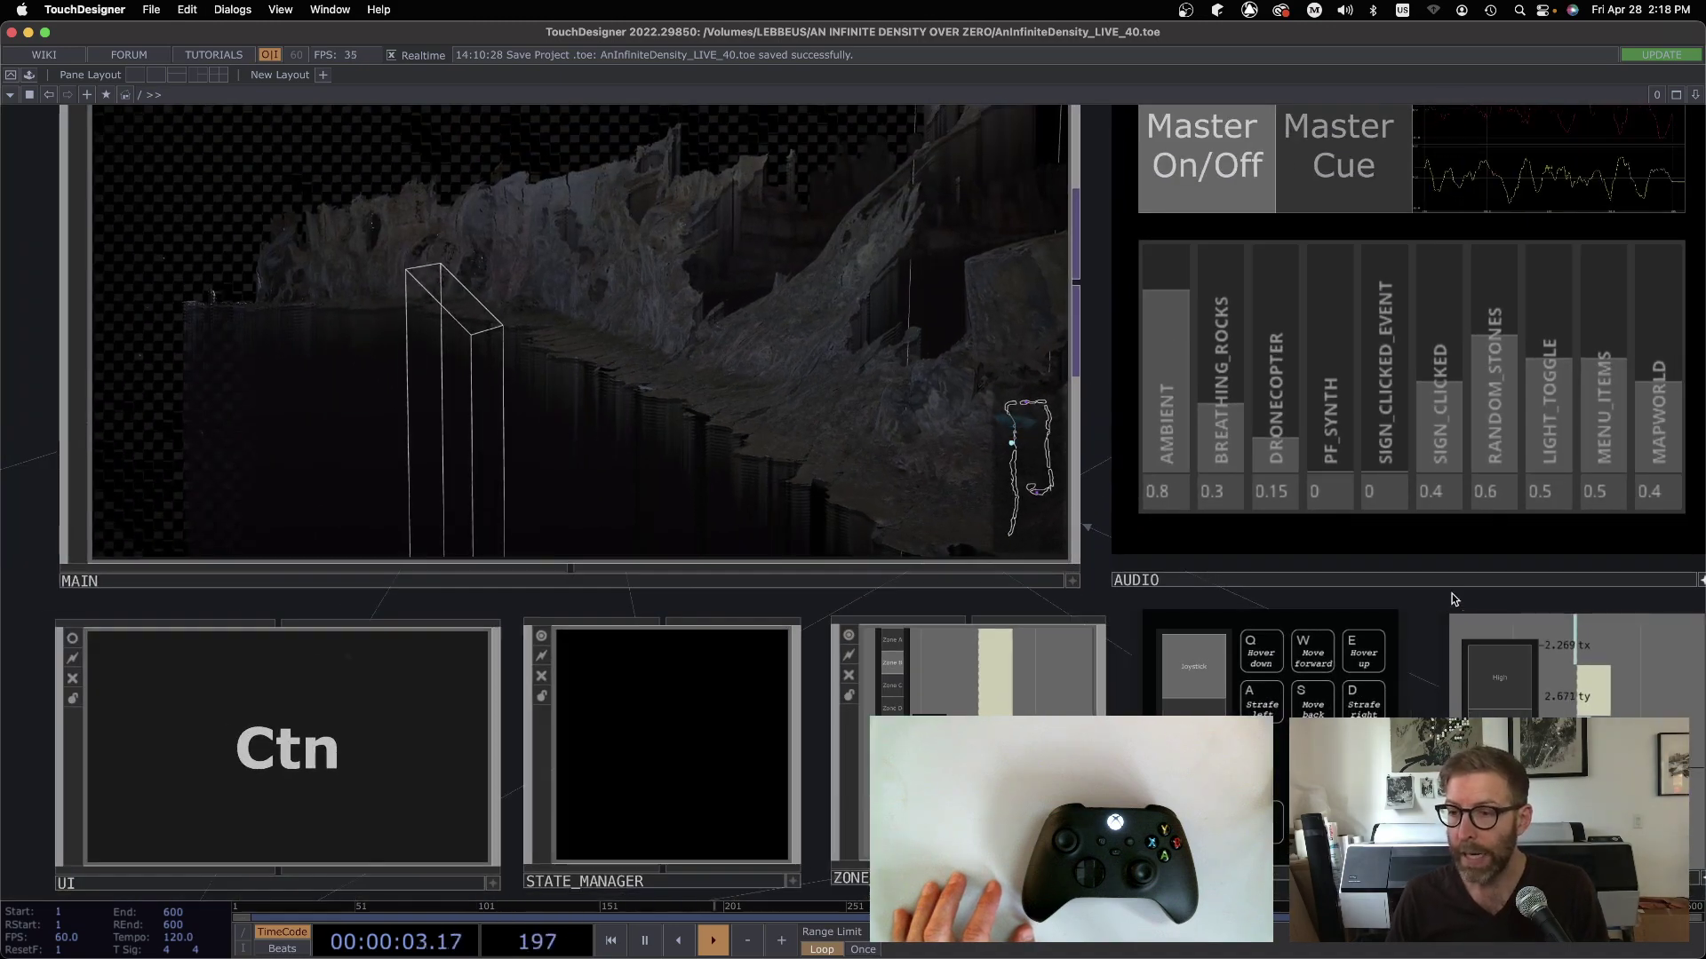
pyautogui.hscroll(10, 1424, 631)
pyautogui.scroll(-4, 1423, 631)
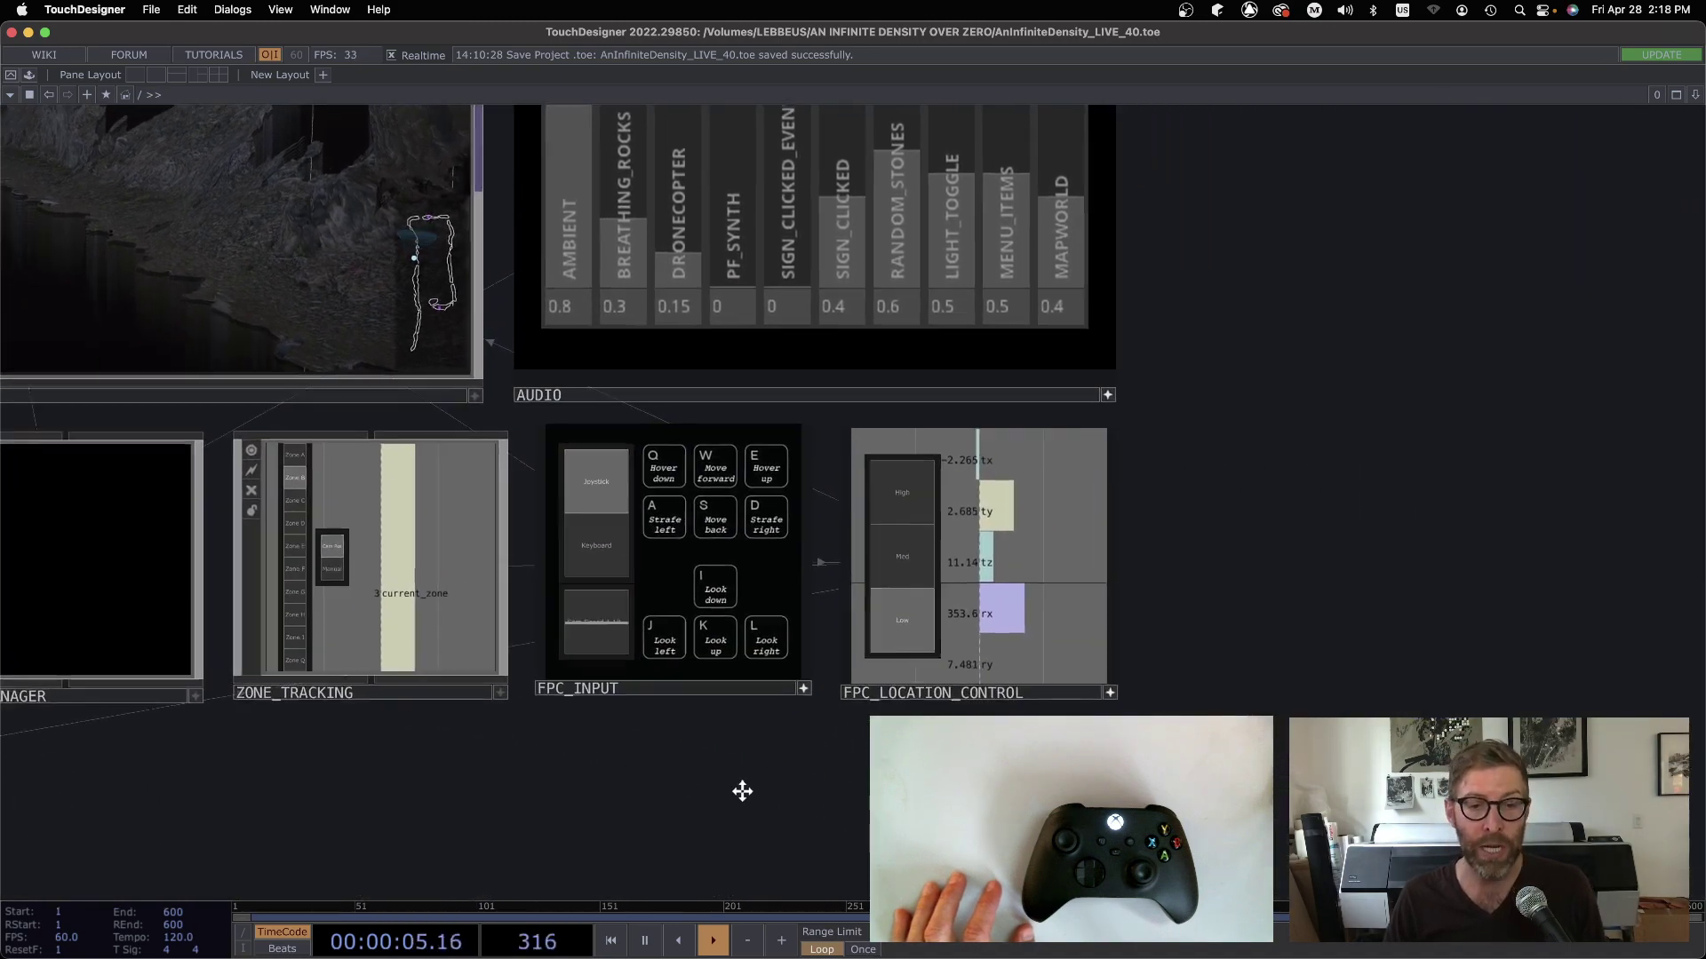
pyautogui.scroll(5, 762, 604)
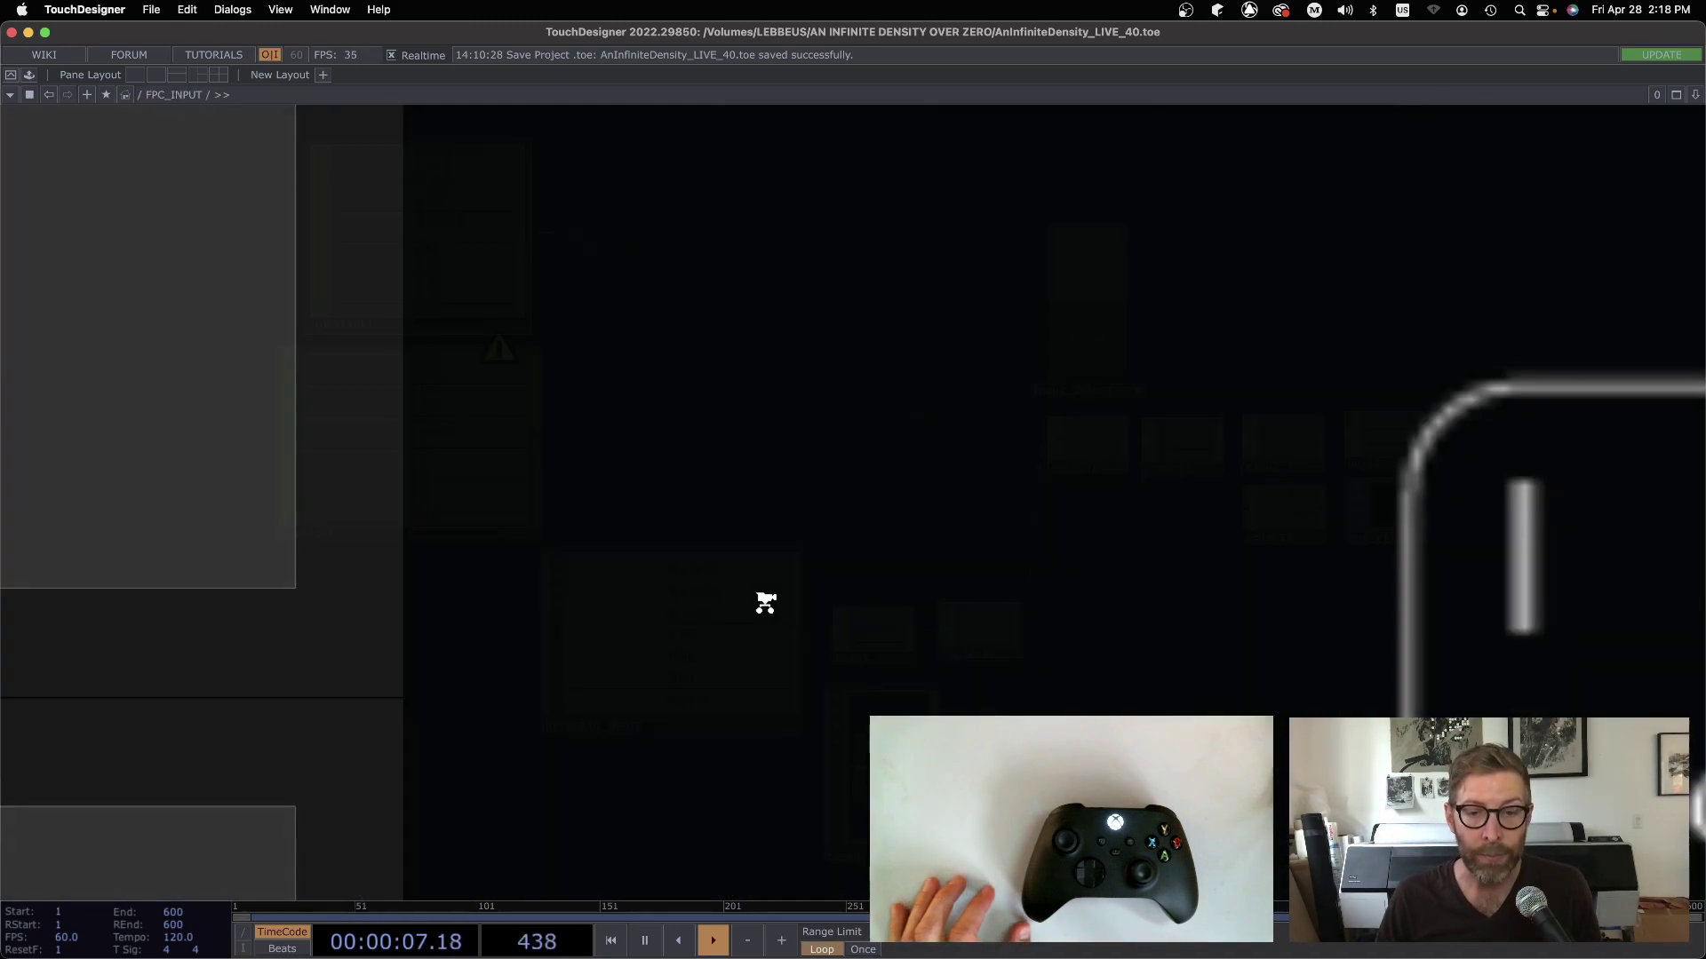
pyautogui.scroll(4, 400, 462)
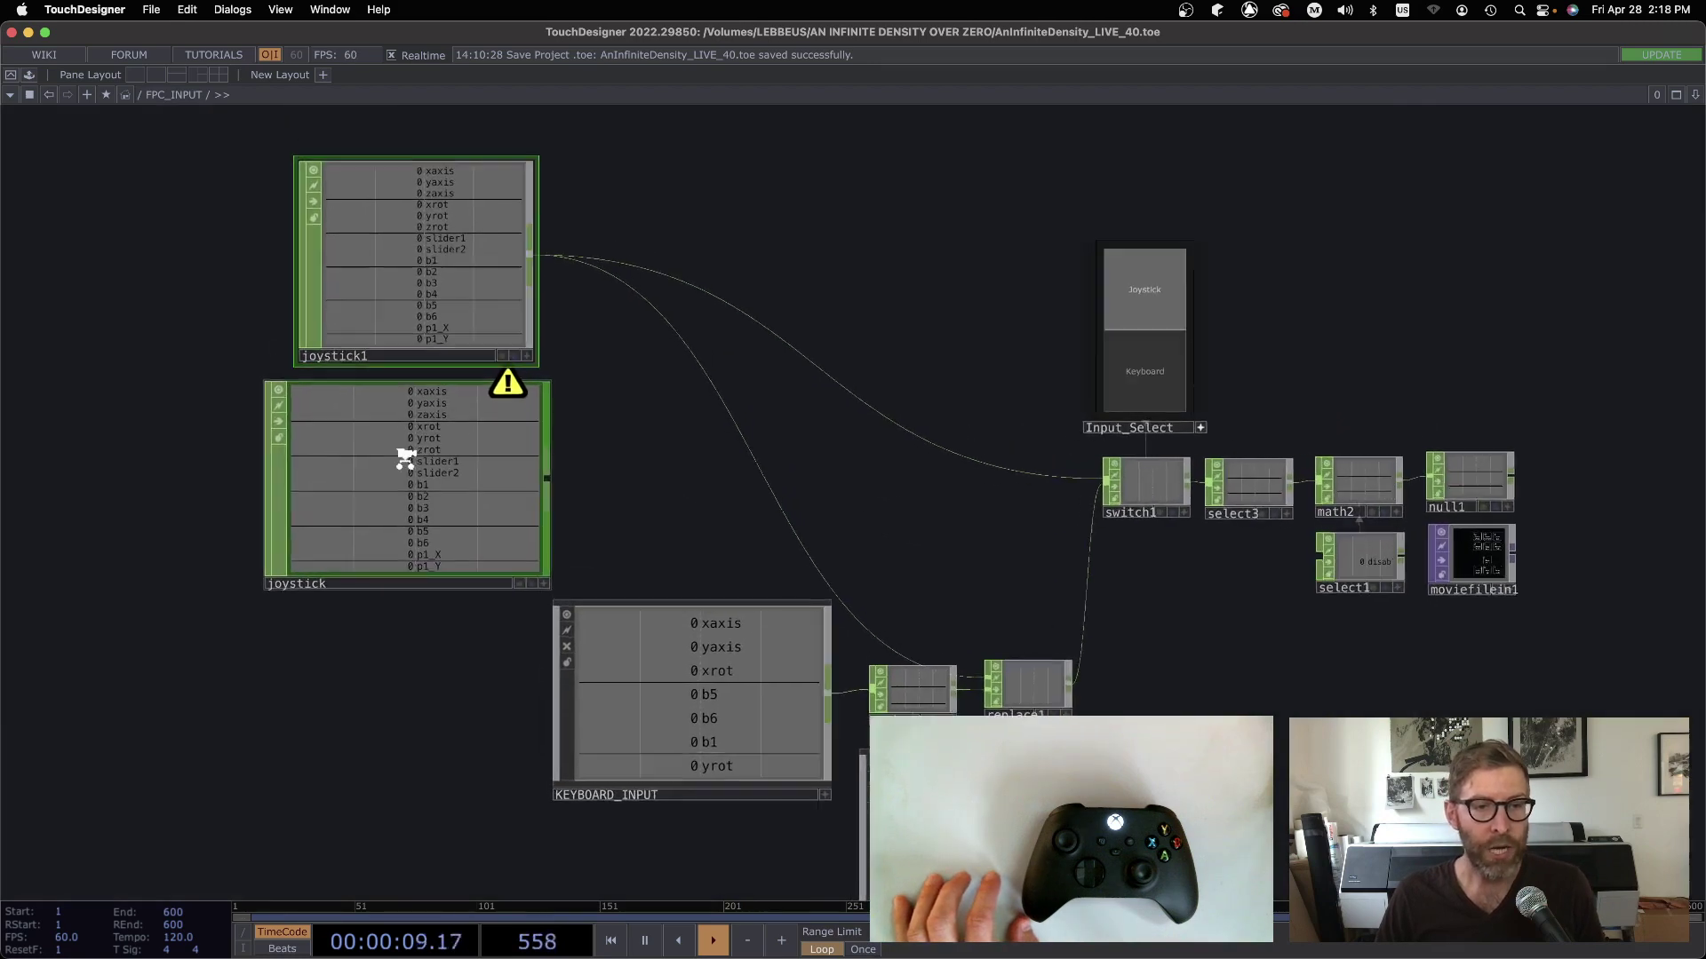
# Show the OSC In parameters of joystick1 and shift the joystick operator below it slightly farther away.
pyautogui.moveTo(708, 481); pyautogui.dragTo(811, 499)
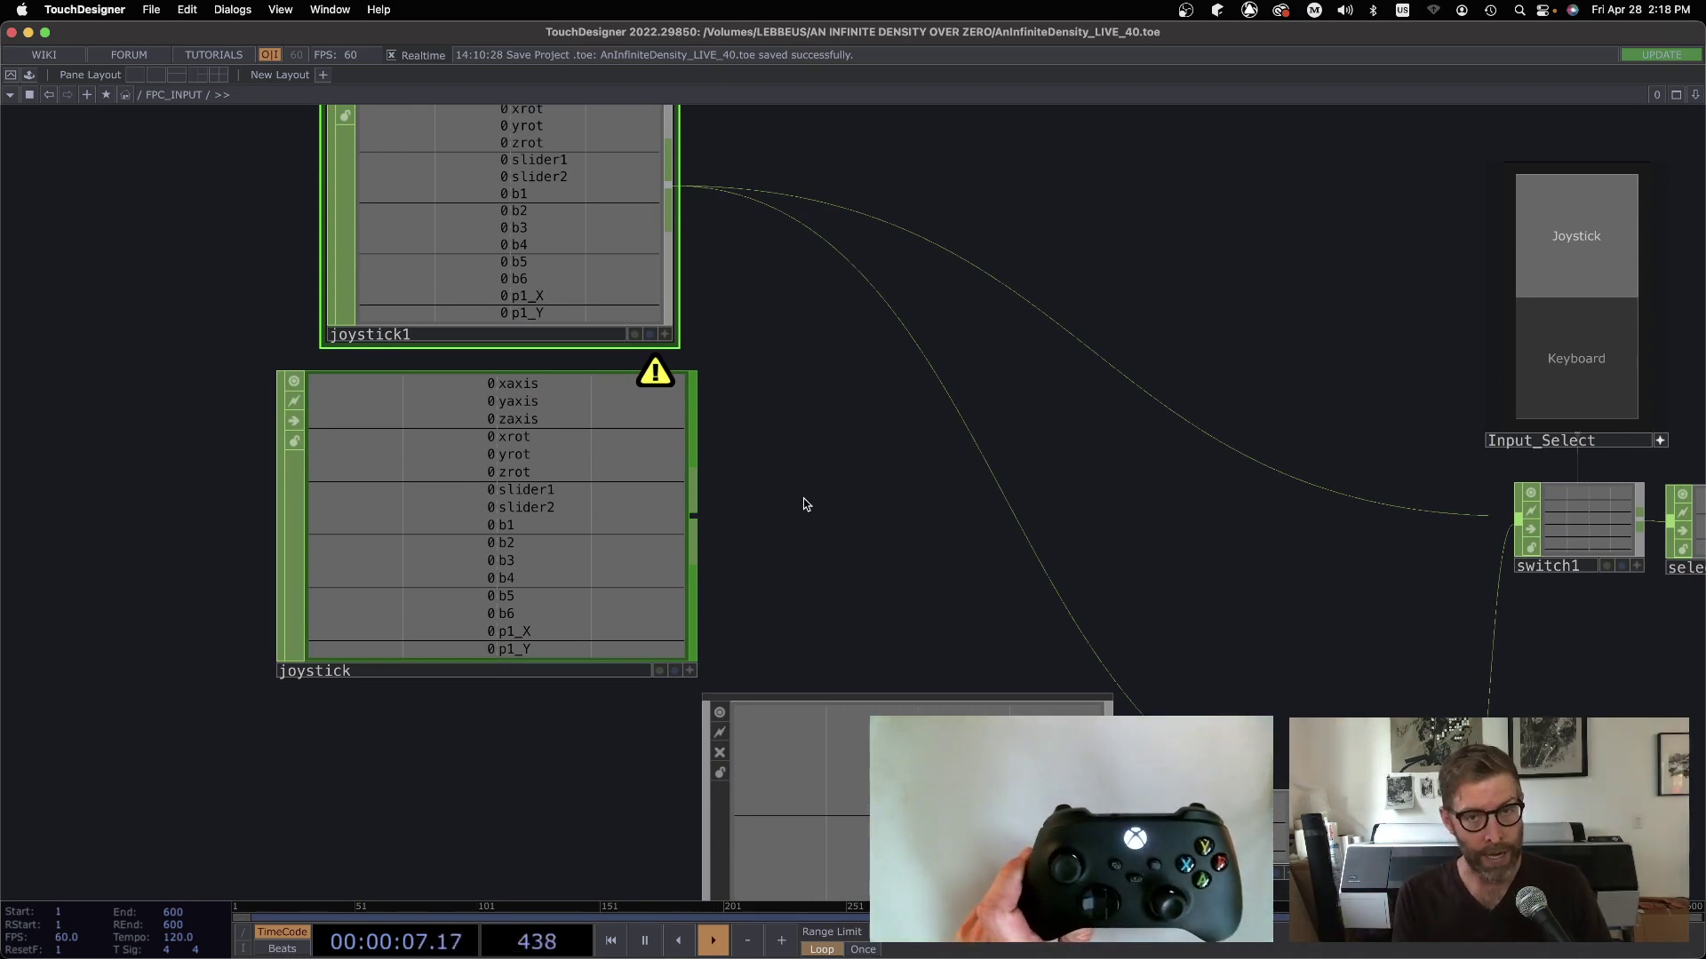
pyautogui.moveTo(809, 503); pyautogui.dragTo(900, 609)
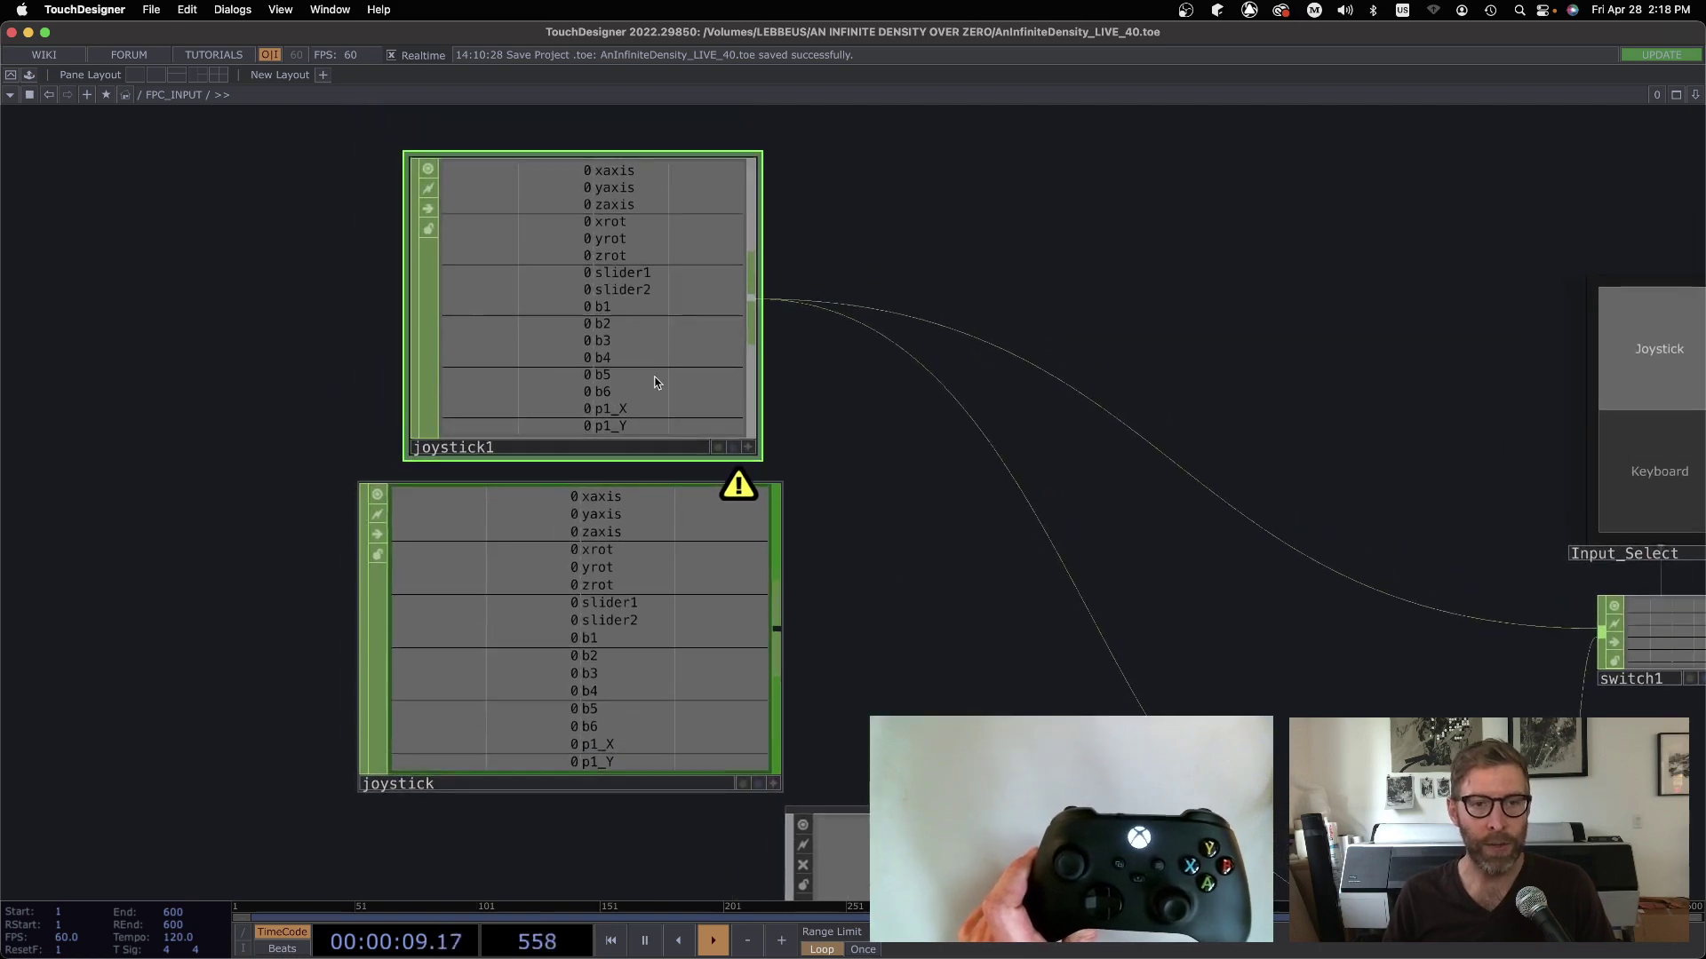
pyautogui.press('p')
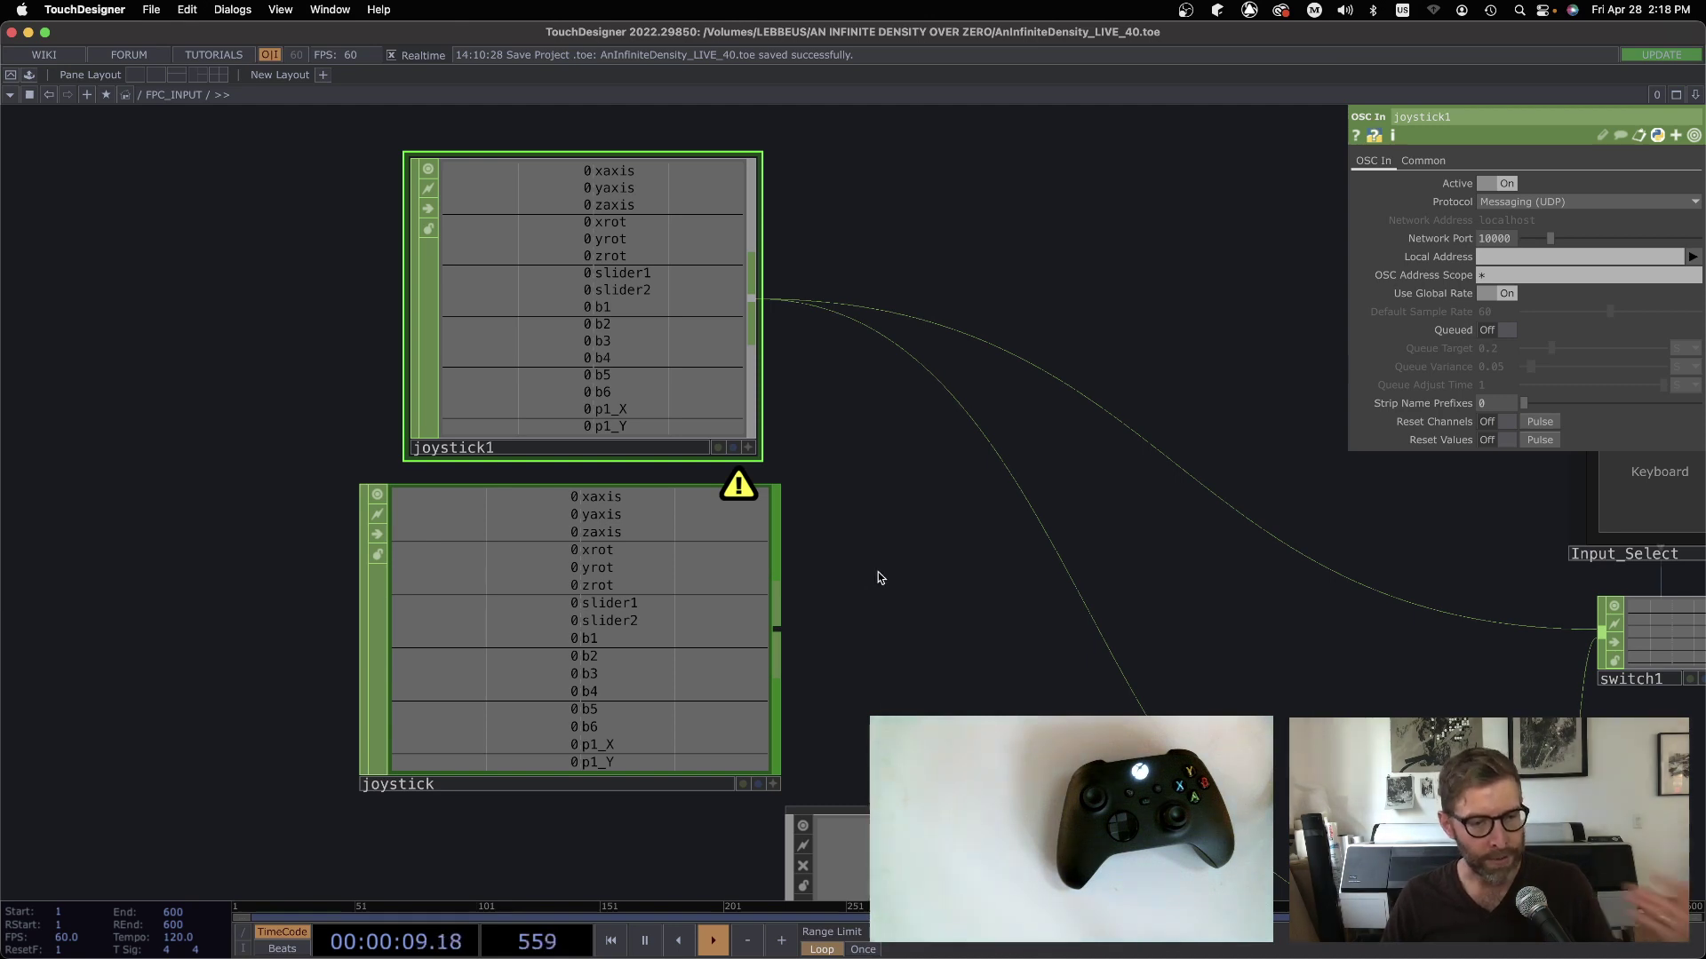
pyautogui.moveTo(652, 637); pyautogui.dragTo(629, 657)
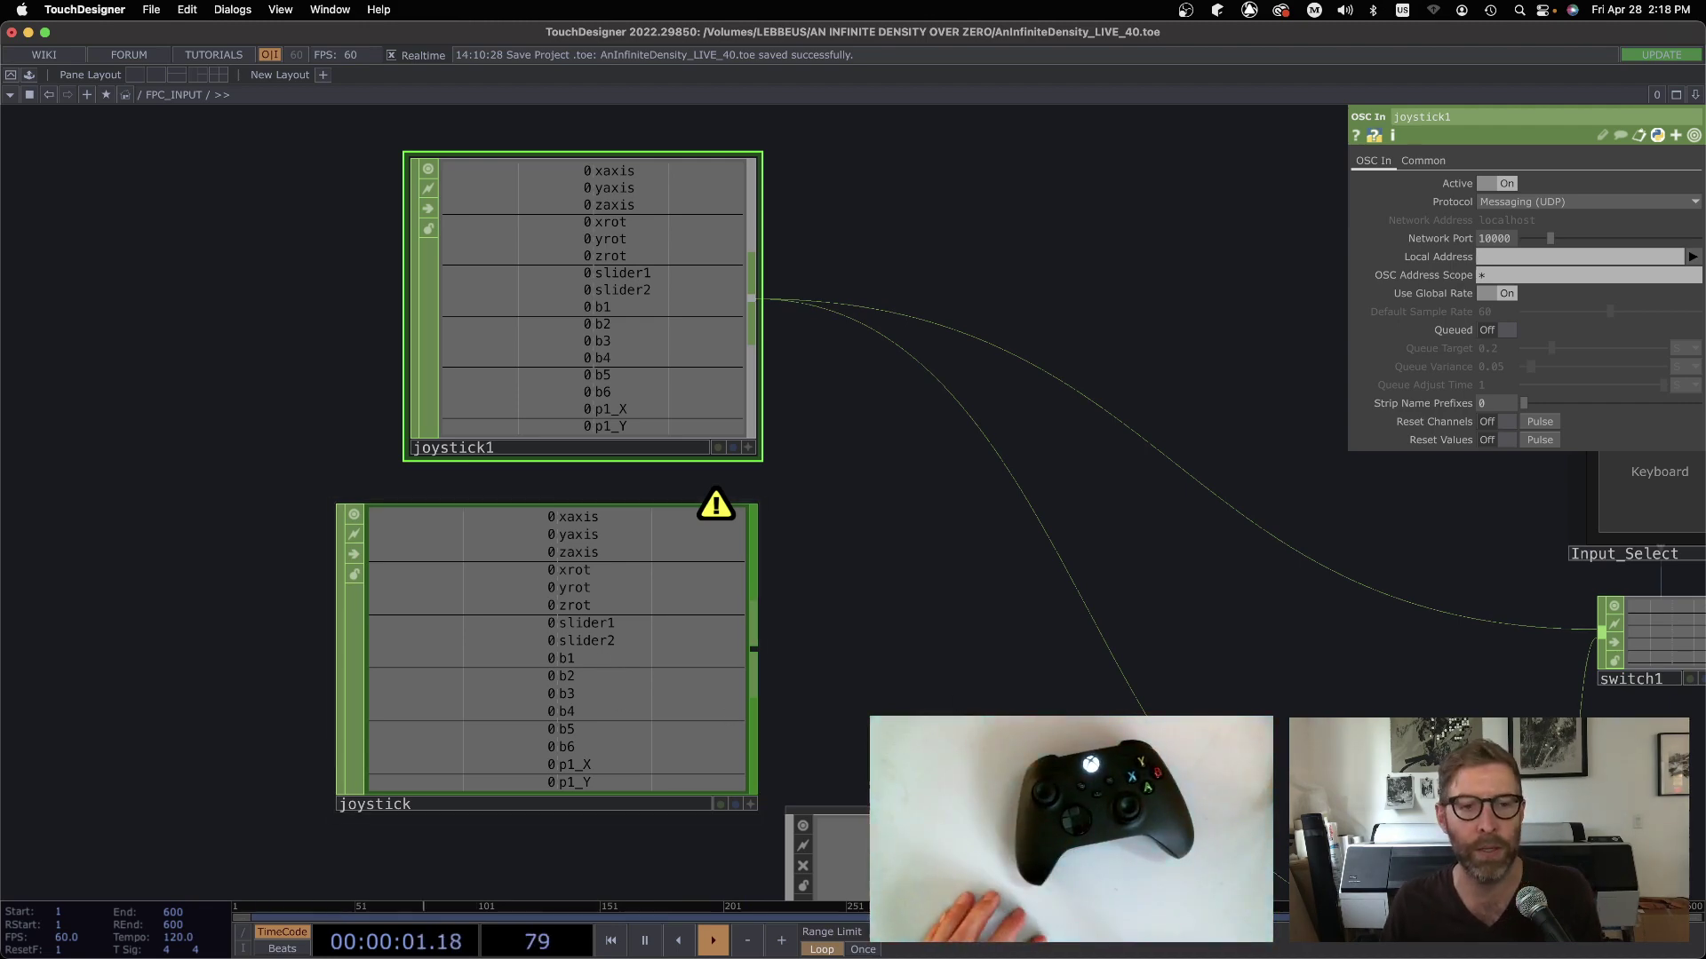
# Return to the root network and examine the joystick/keyboard selector and key mappings on the FPC_INPUT component.
pyautogui.scroll(-5, 948, 691)
pyautogui.moveTo(971, 681); pyautogui.dragTo(671, 589)
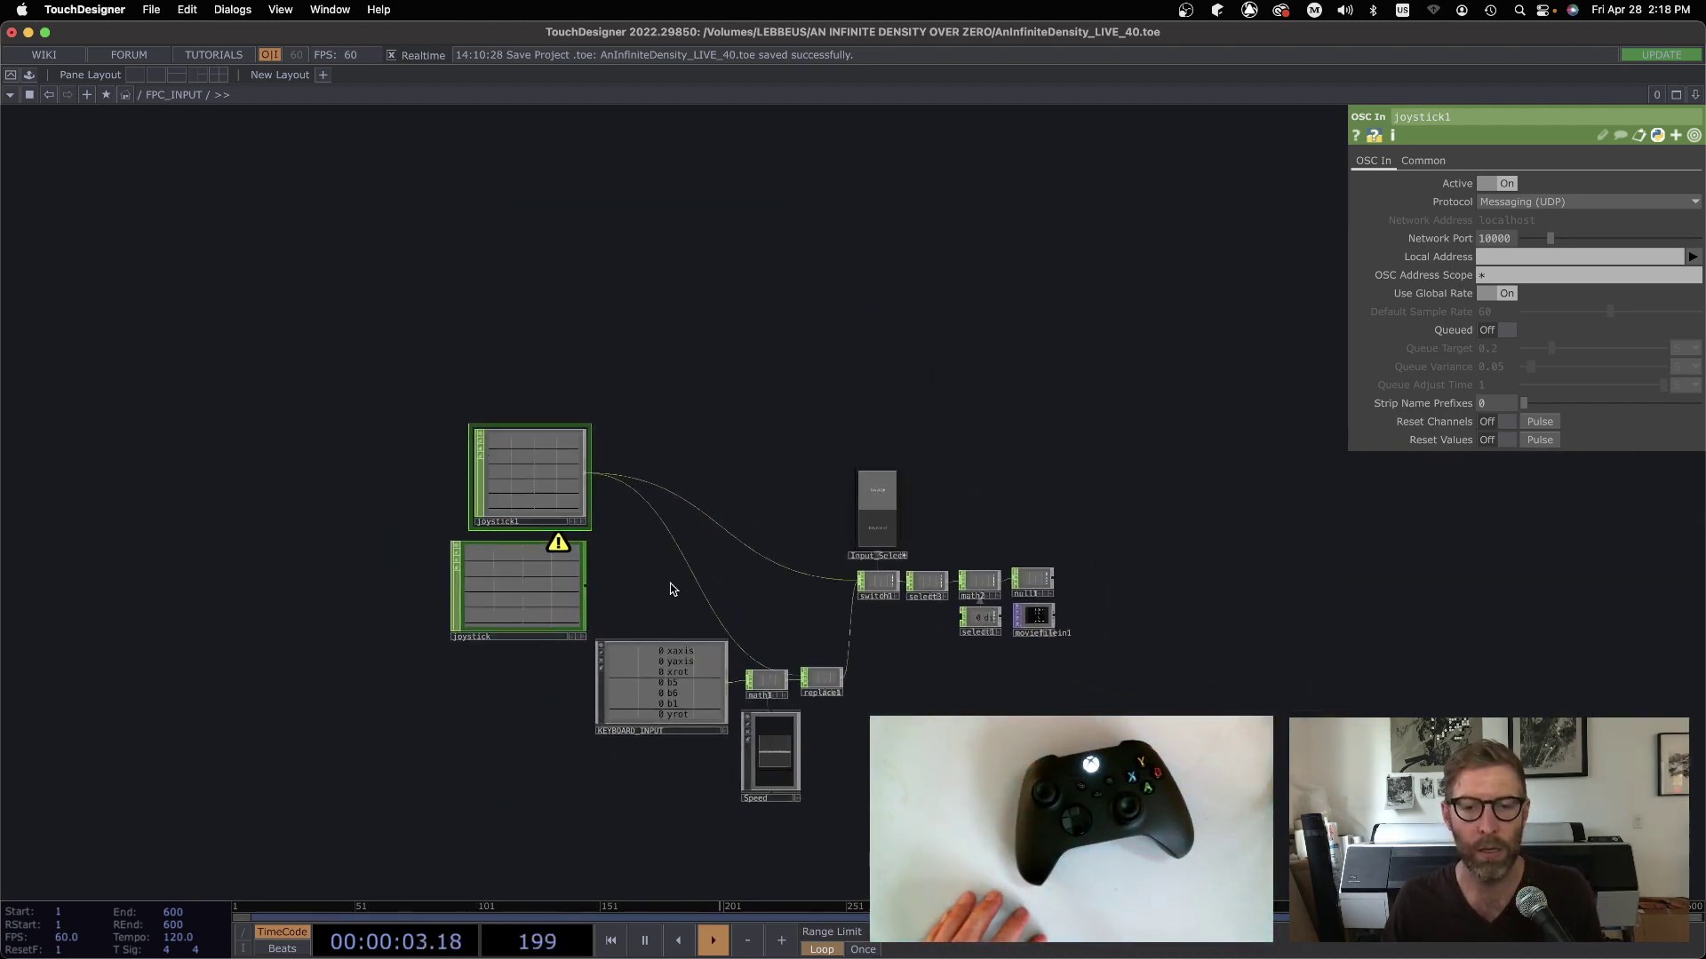
pyautogui.scroll(3, 671, 589)
pyautogui.scroll(-5, 806, 617)
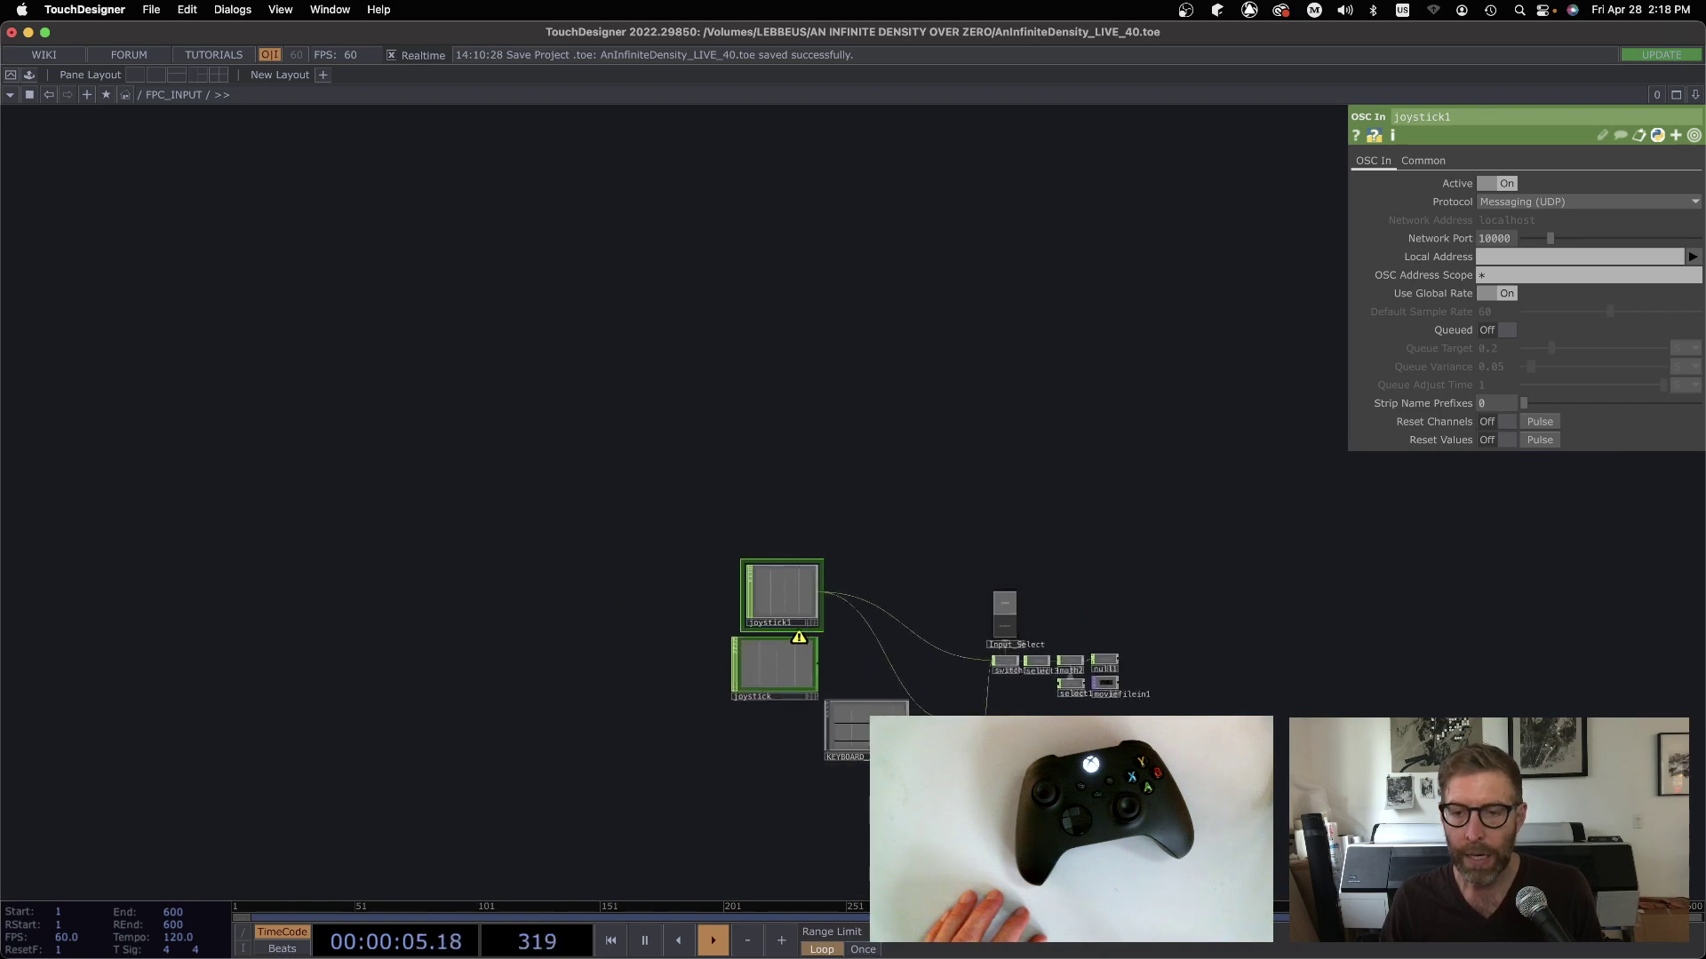
pyautogui.scroll(-3, 807, 617)
pyautogui.scroll(6, 1211, 427)
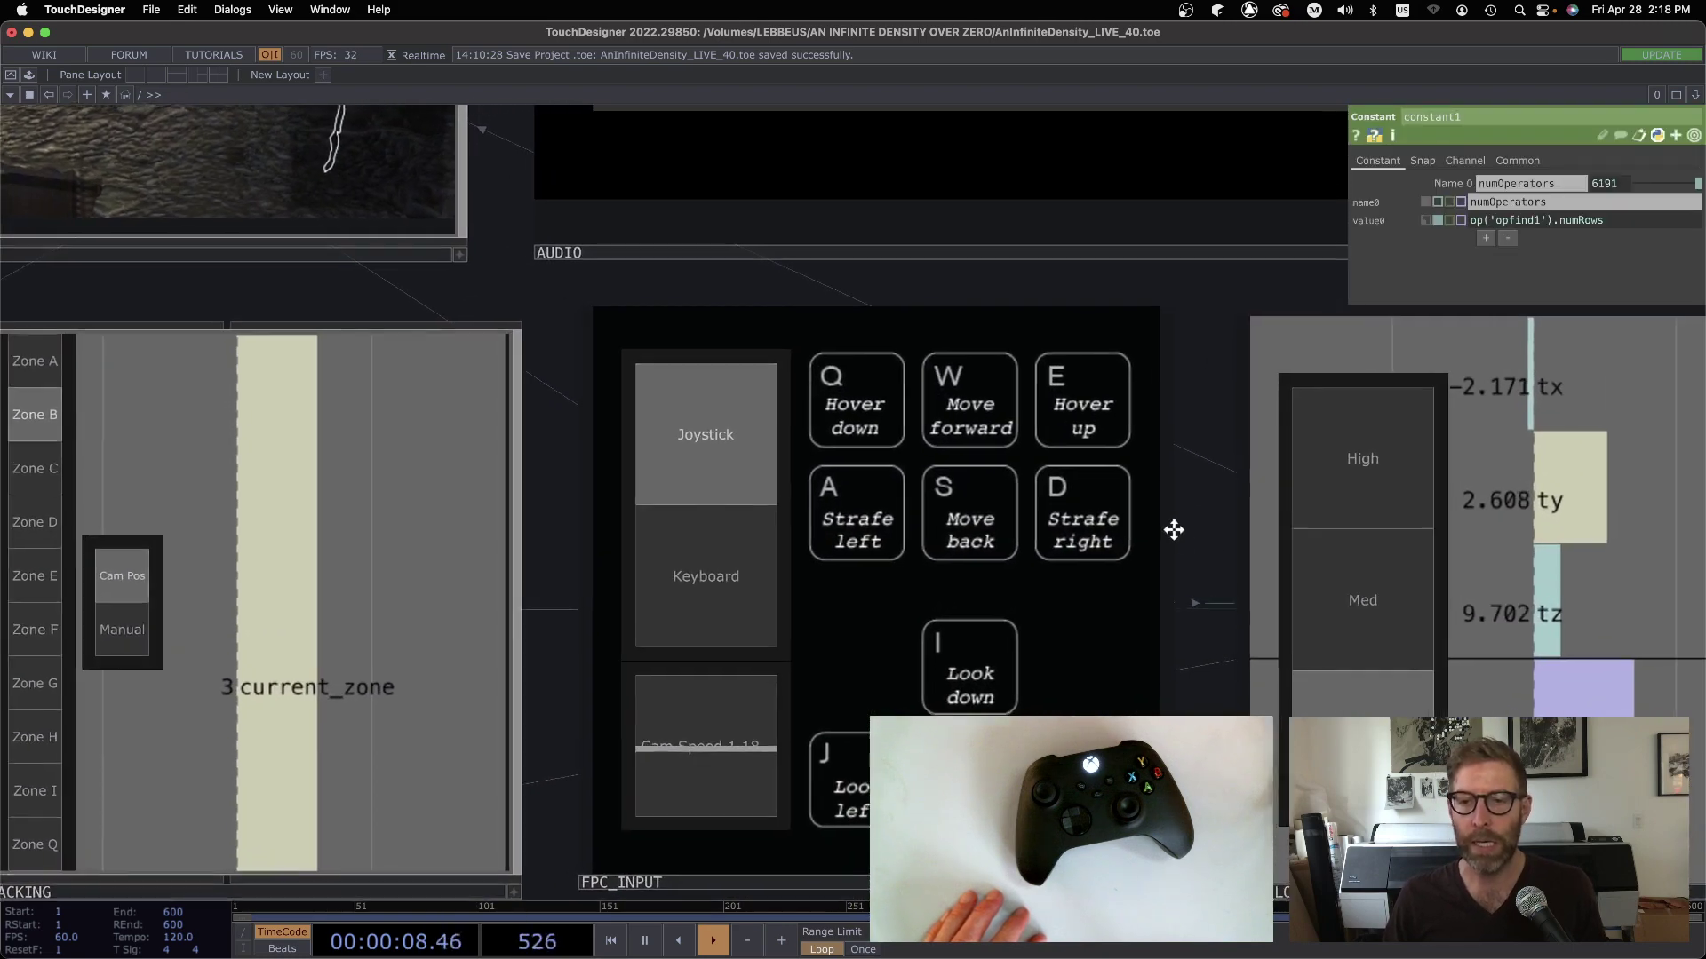
pyautogui.moveTo(1174, 530); pyautogui.dragTo(1146, 509)
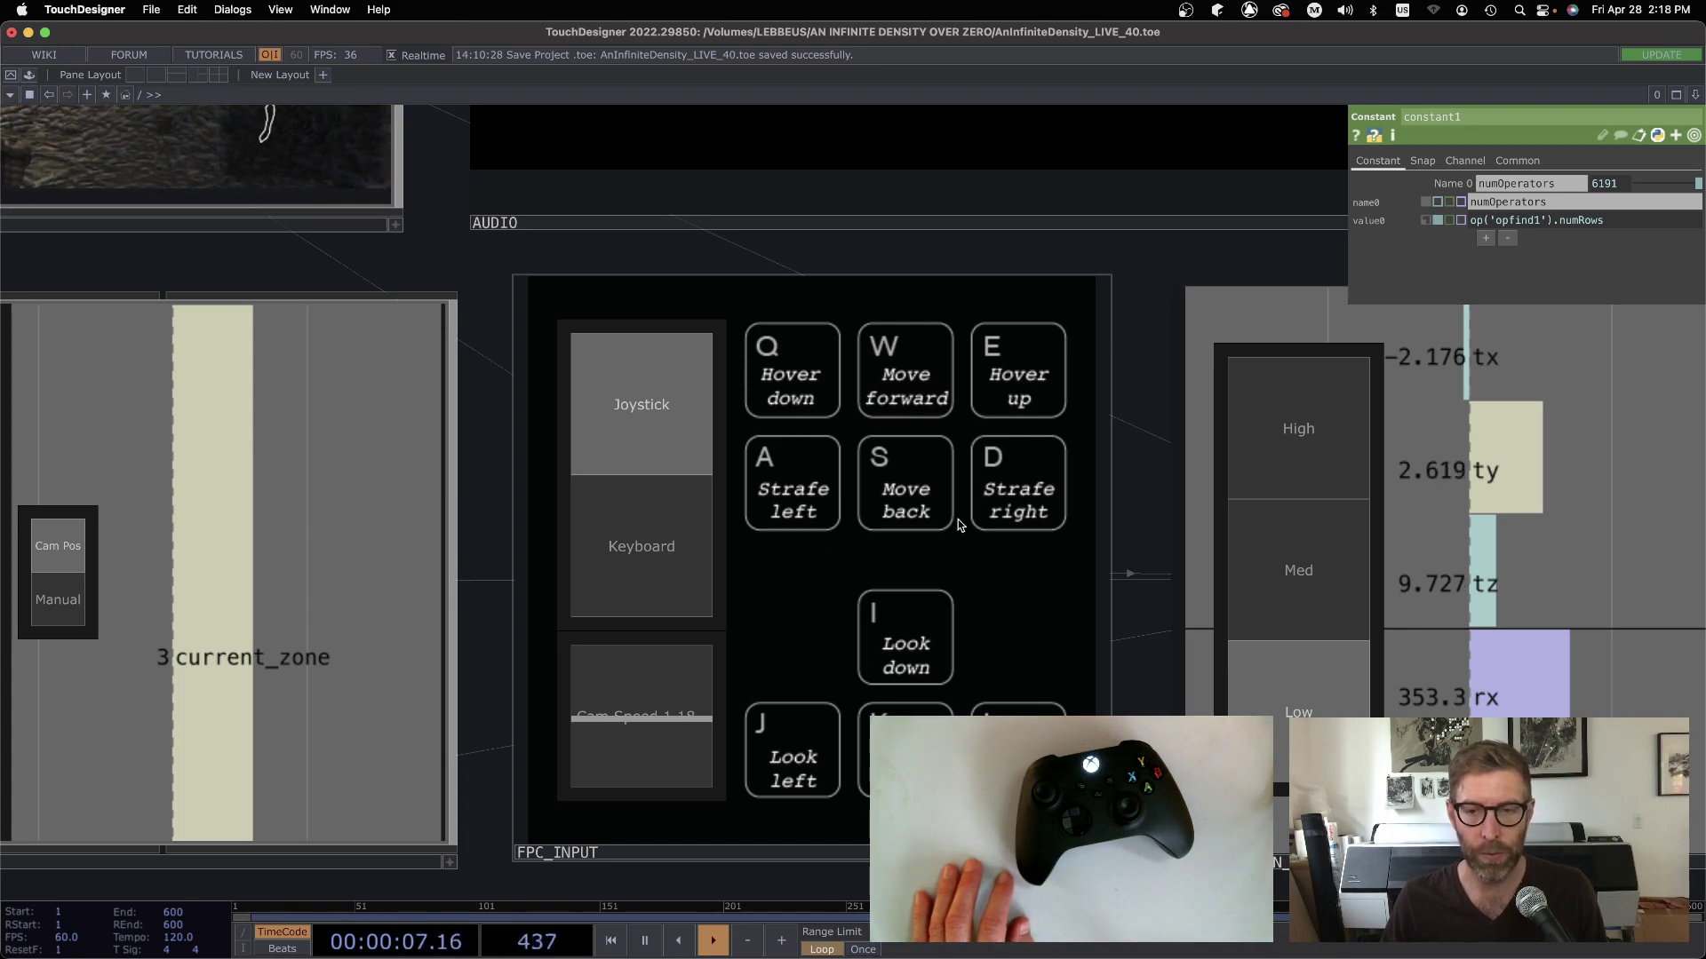
pyautogui.scroll(-3, 1139, 559)
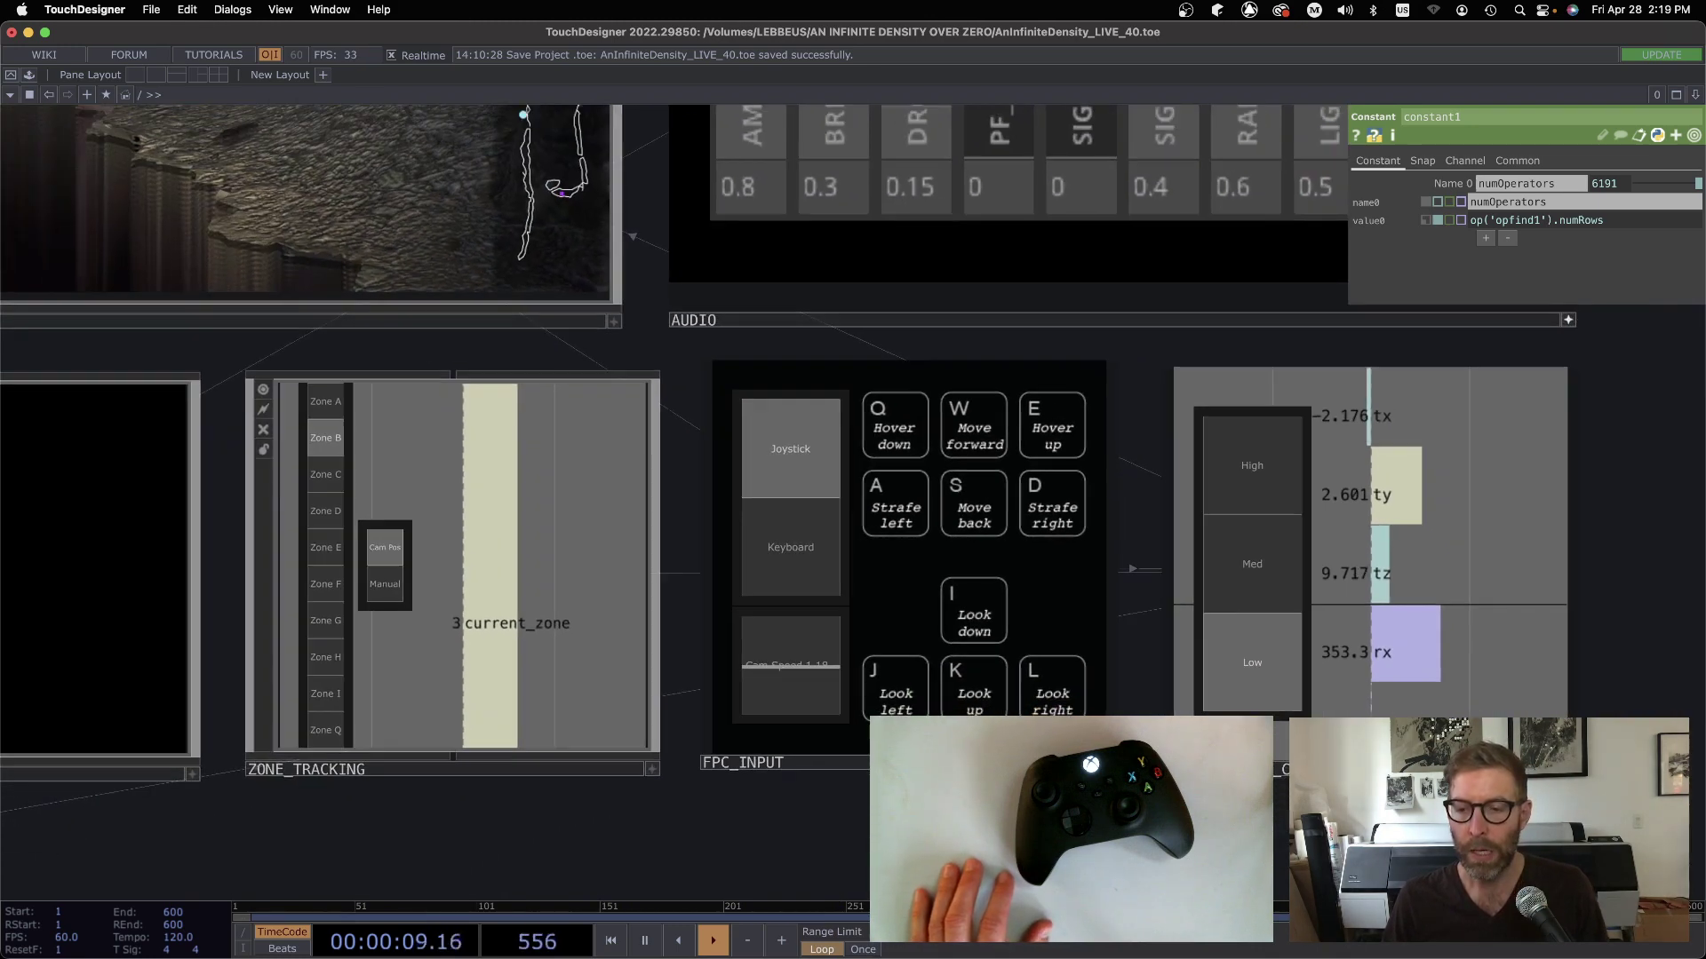
# Open the FPC_LOCATION_CONTROL component and hide the parameter window to view its whole network.
pyautogui.moveTo(1391, 643); pyautogui.dragTo(969, 622, button='middle')
pyautogui.scroll(3, 938, 600)
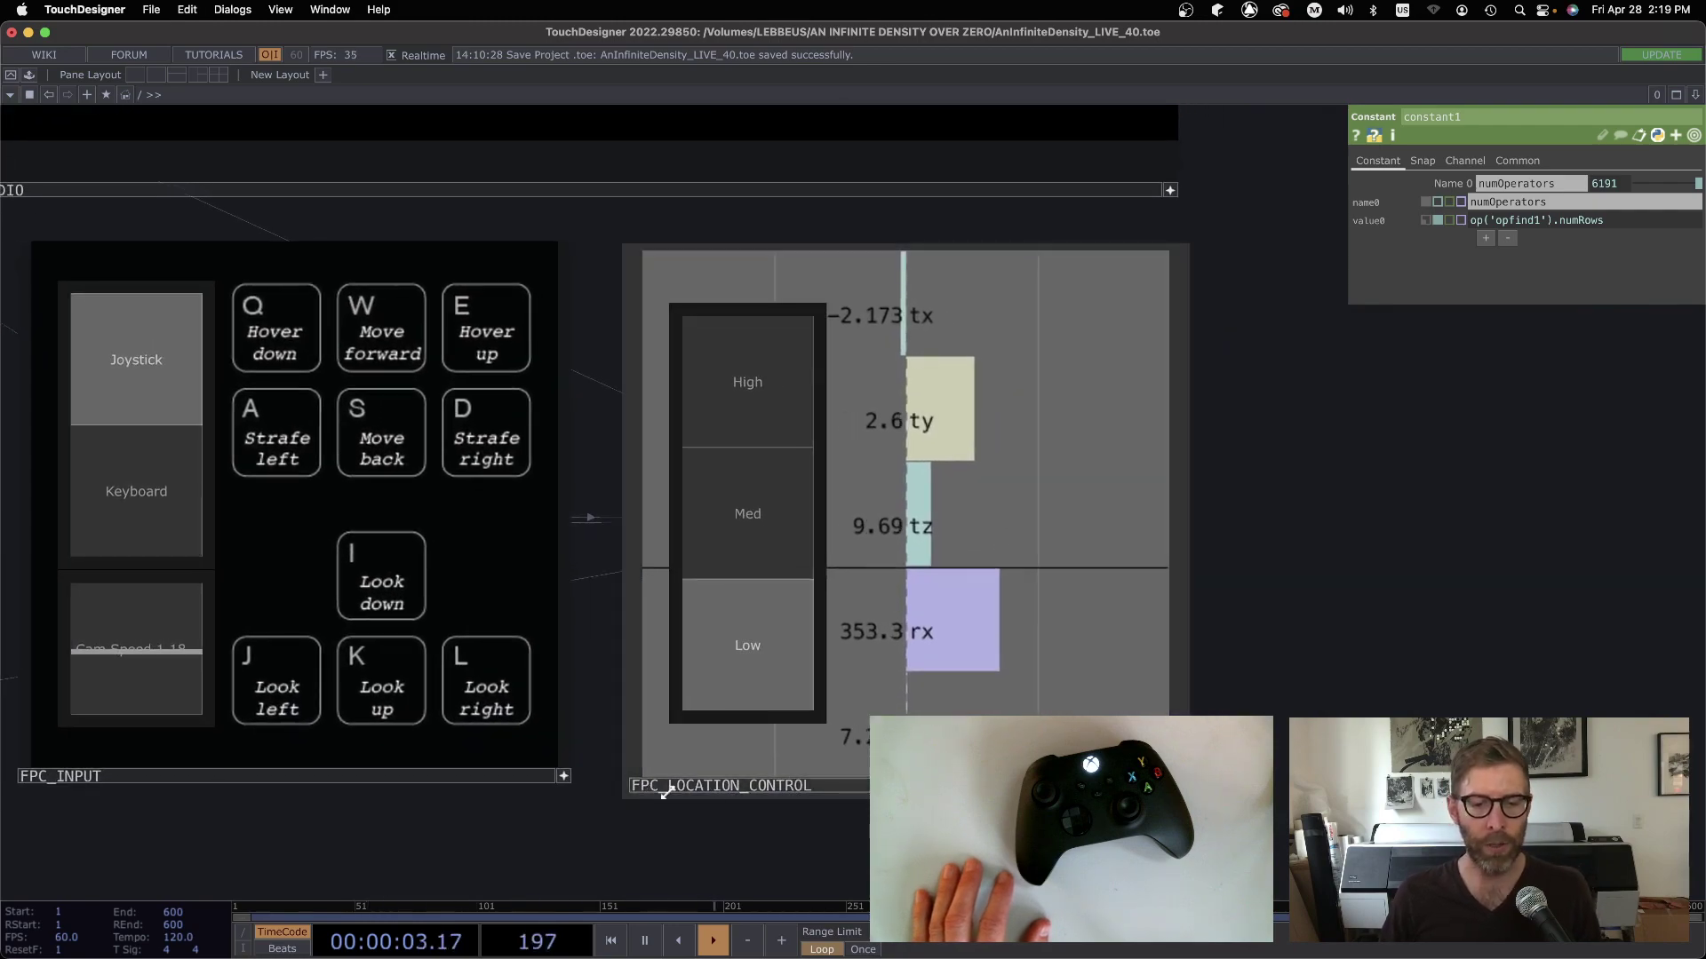
pyautogui.scroll(3, 898, 526)
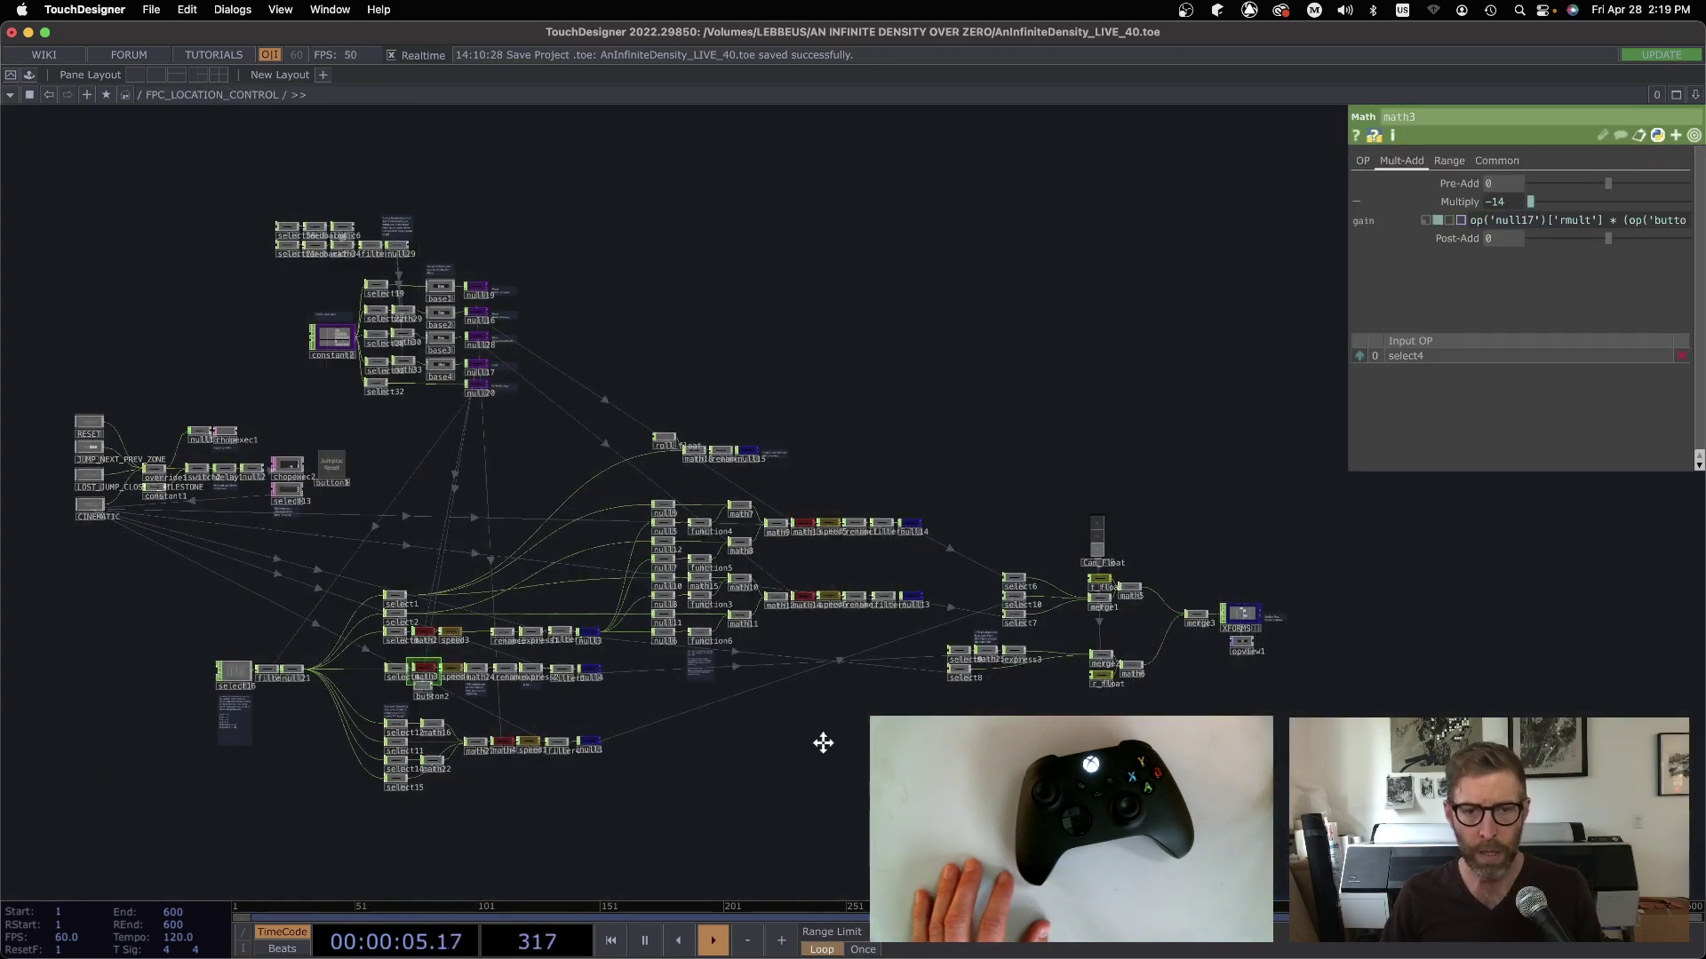
pyautogui.moveTo(823, 743); pyautogui.dragTo(1026, 741, button='middle')
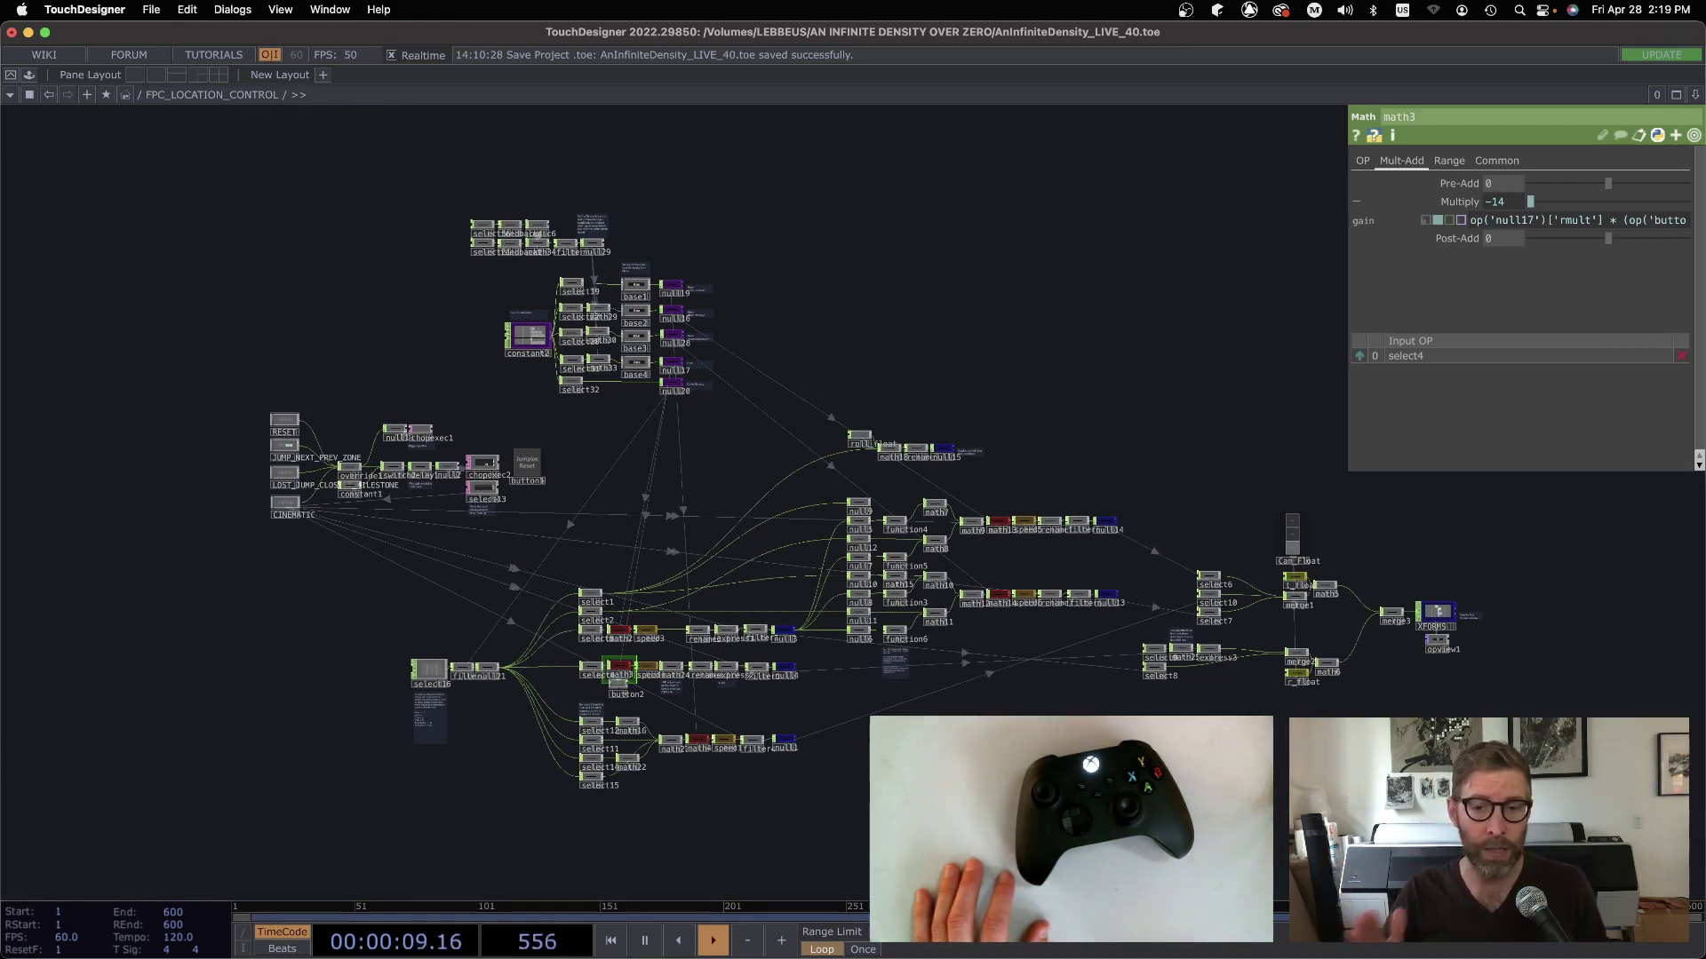
pyautogui.press('p')
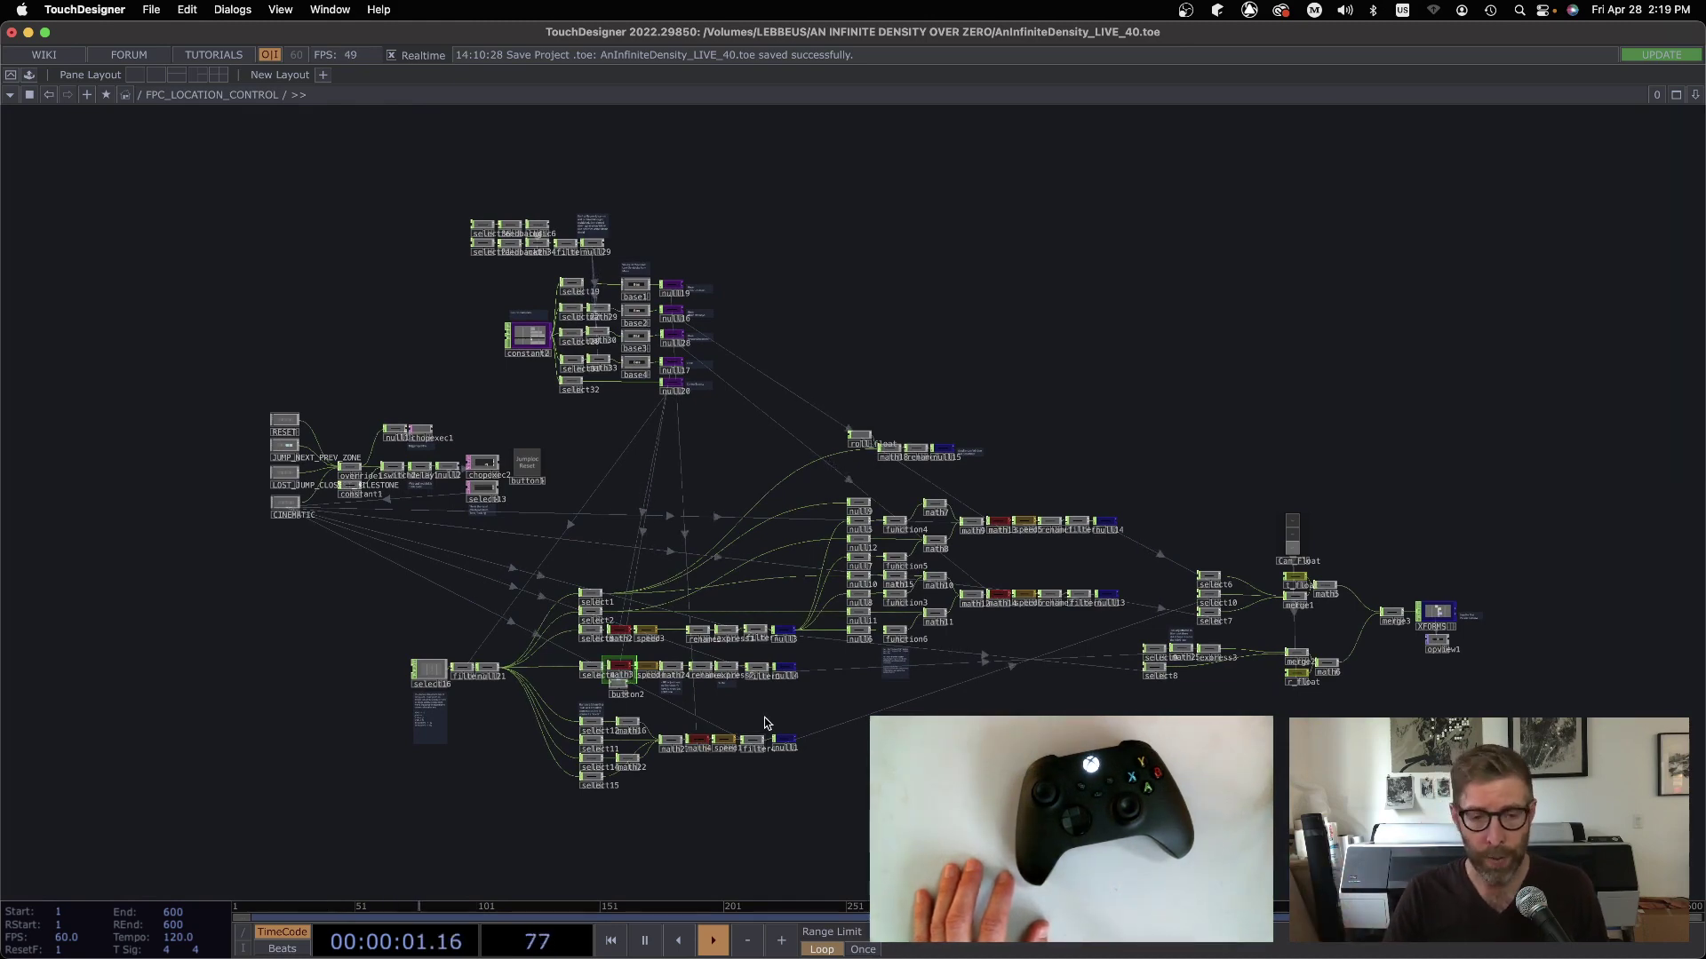
# Examine the joystick channels in select16 and their smoothing through filter2 and null21.
pyautogui.scroll(5, 424, 684)
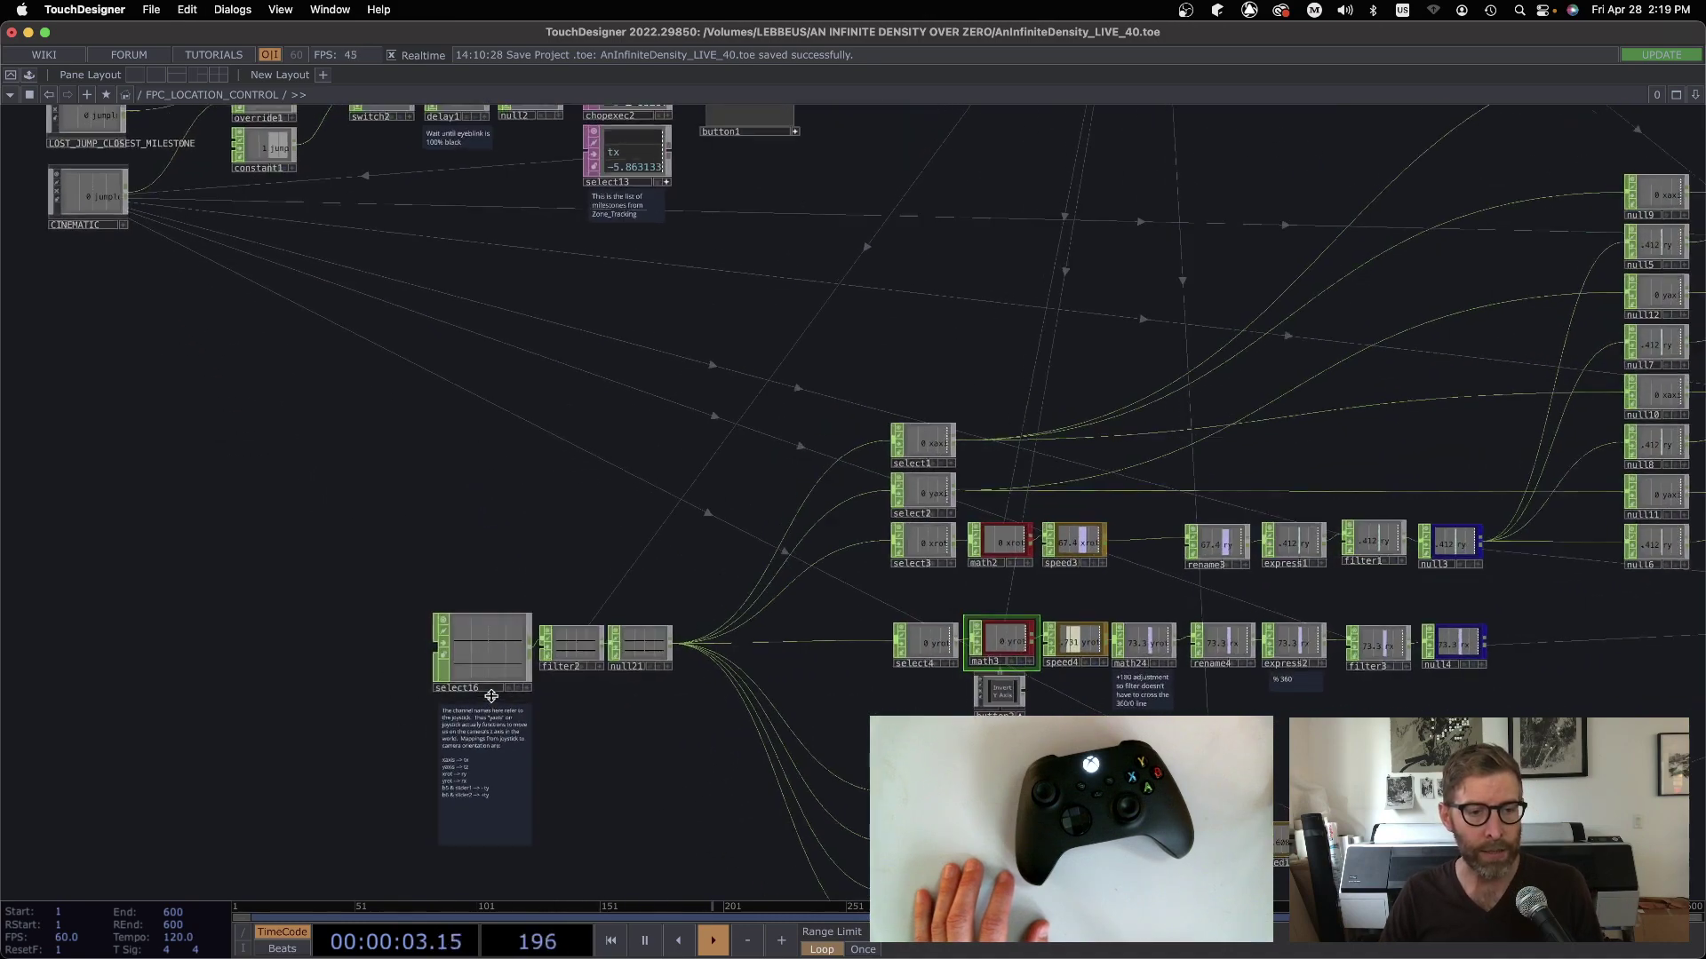
pyautogui.scroll(5, 481, 640)
pyautogui.scroll(2, 481, 640)
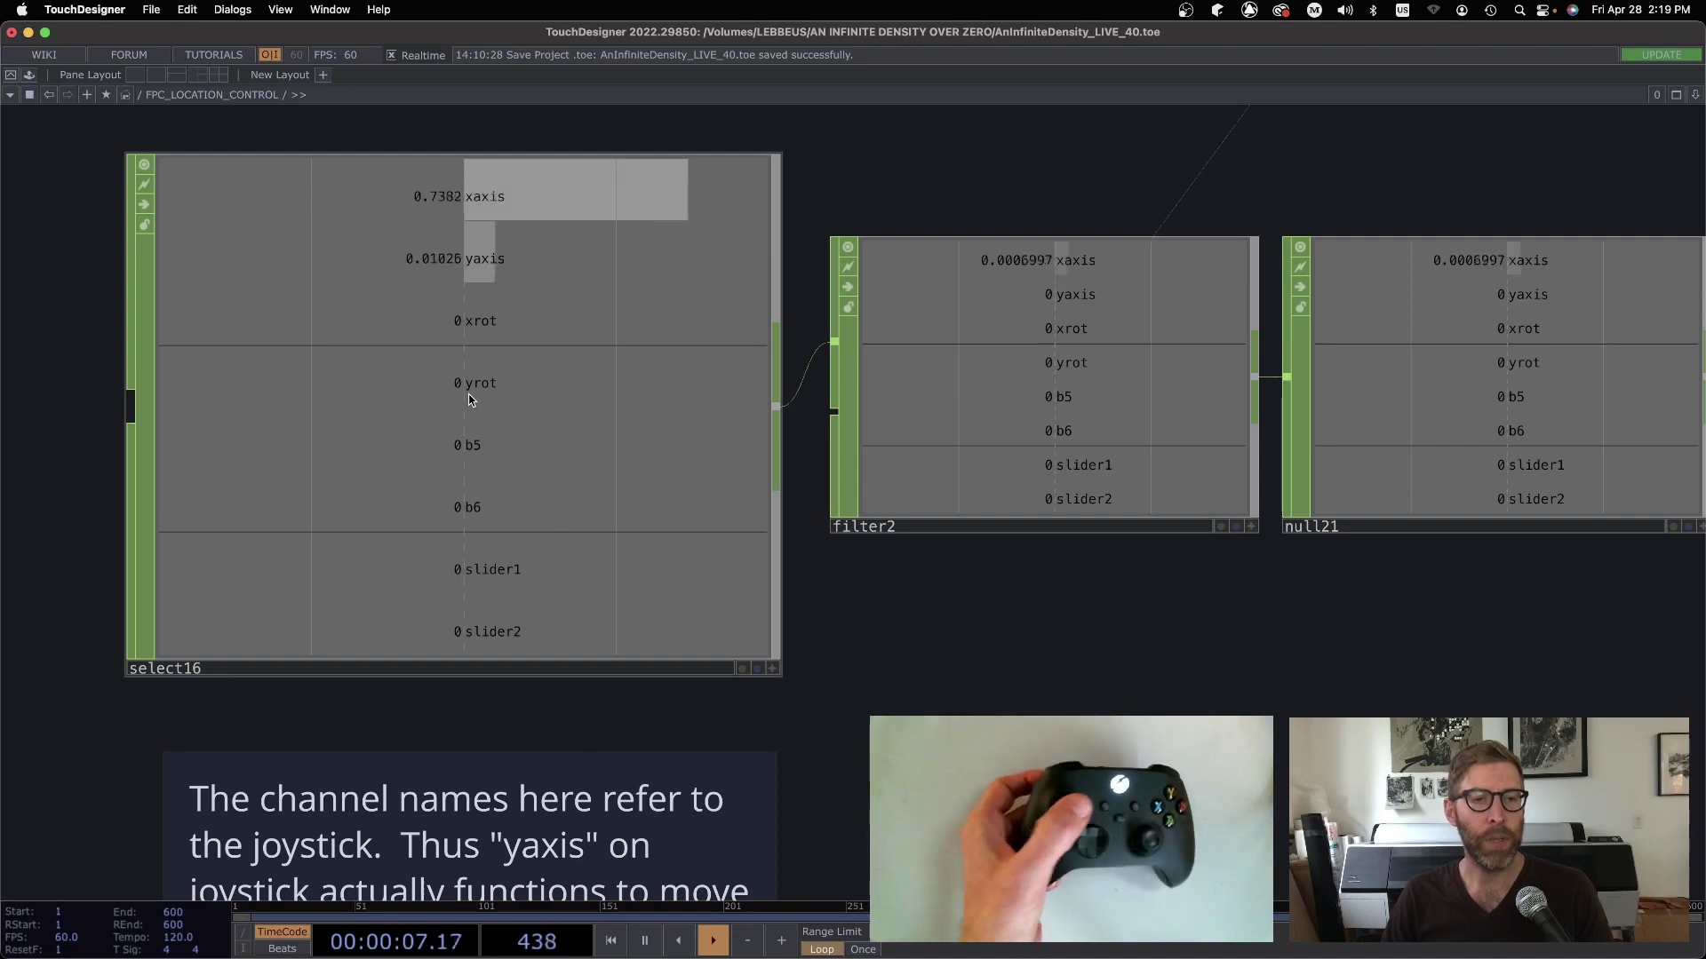
pyautogui.scroll(-3, 963, 529)
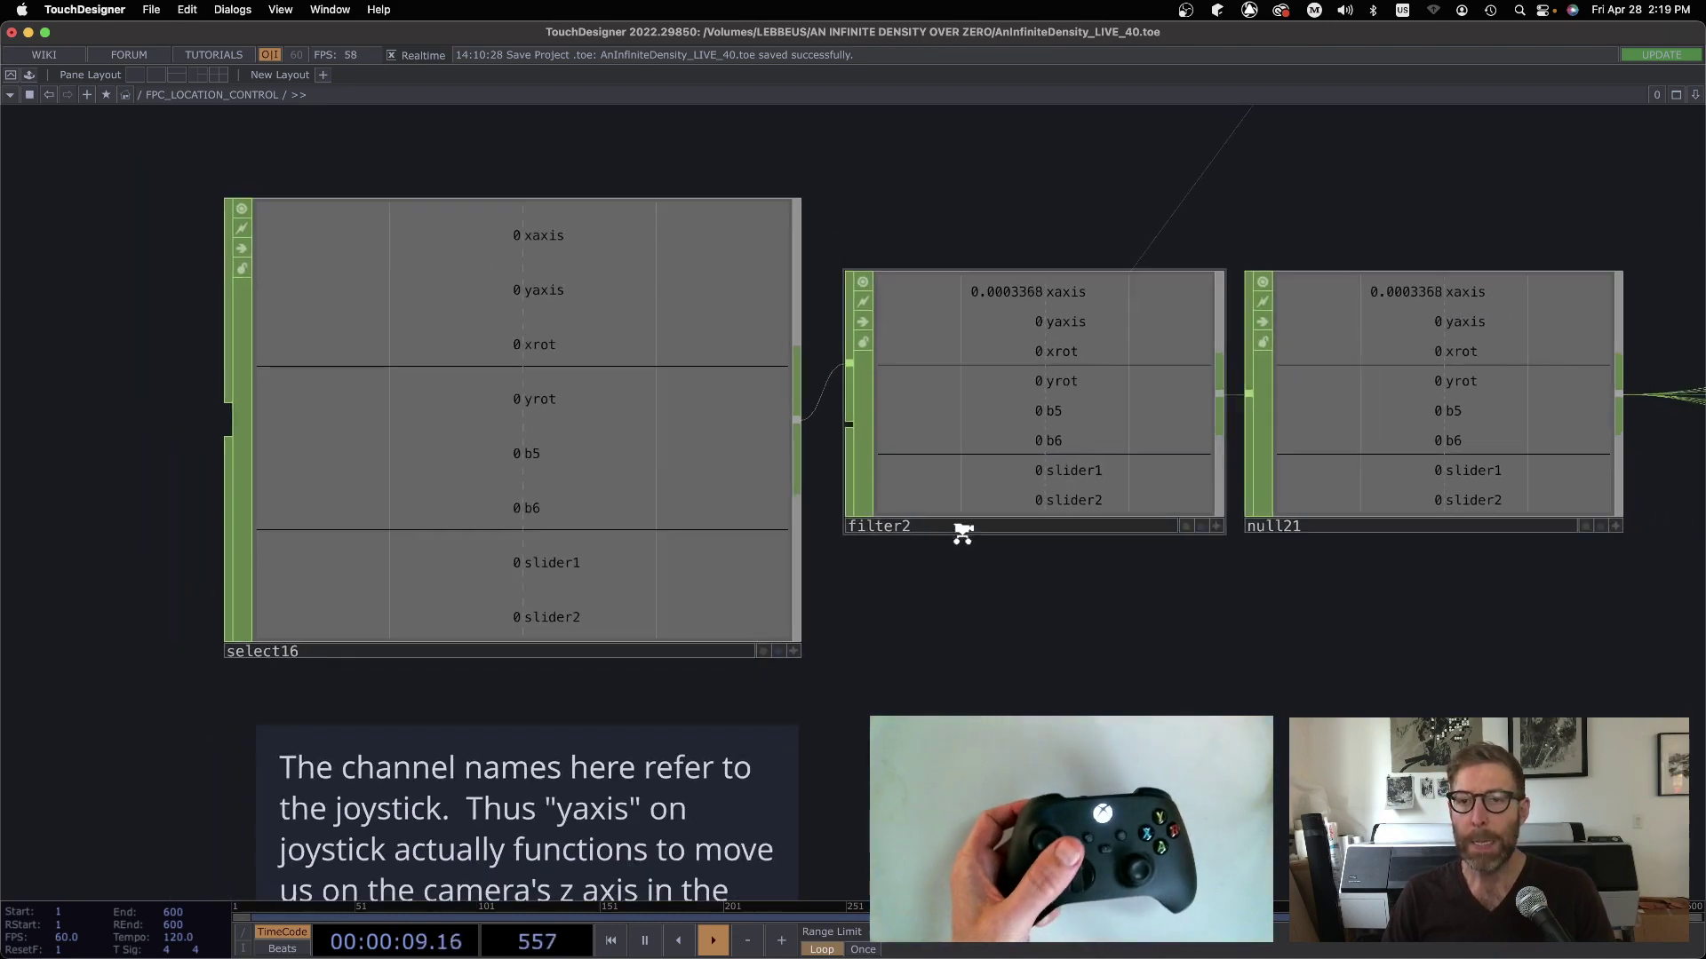
# Follow the joystick channels through the select and math chains to the camera rotation formula note below function6.
pyautogui.scroll(-6, 1155, 626)
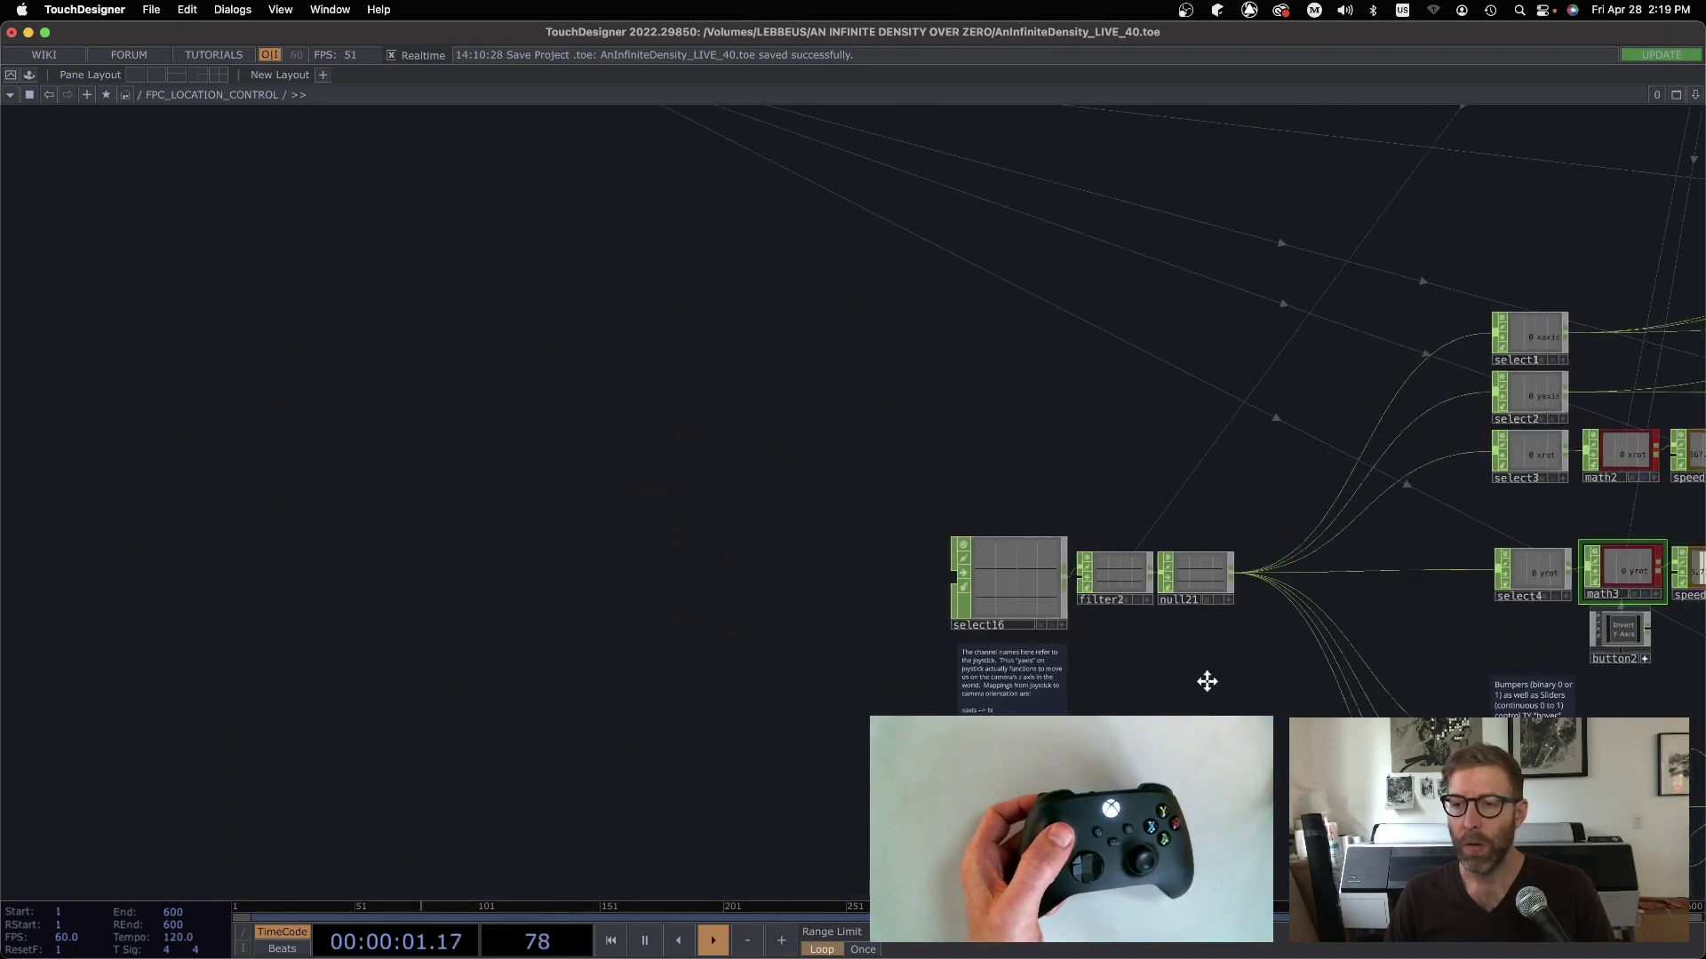
pyautogui.moveTo(1207, 681); pyautogui.dragTo(725, 683)
pyautogui.scroll(2, 725, 683)
pyautogui.hscroll(10, 724, 683)
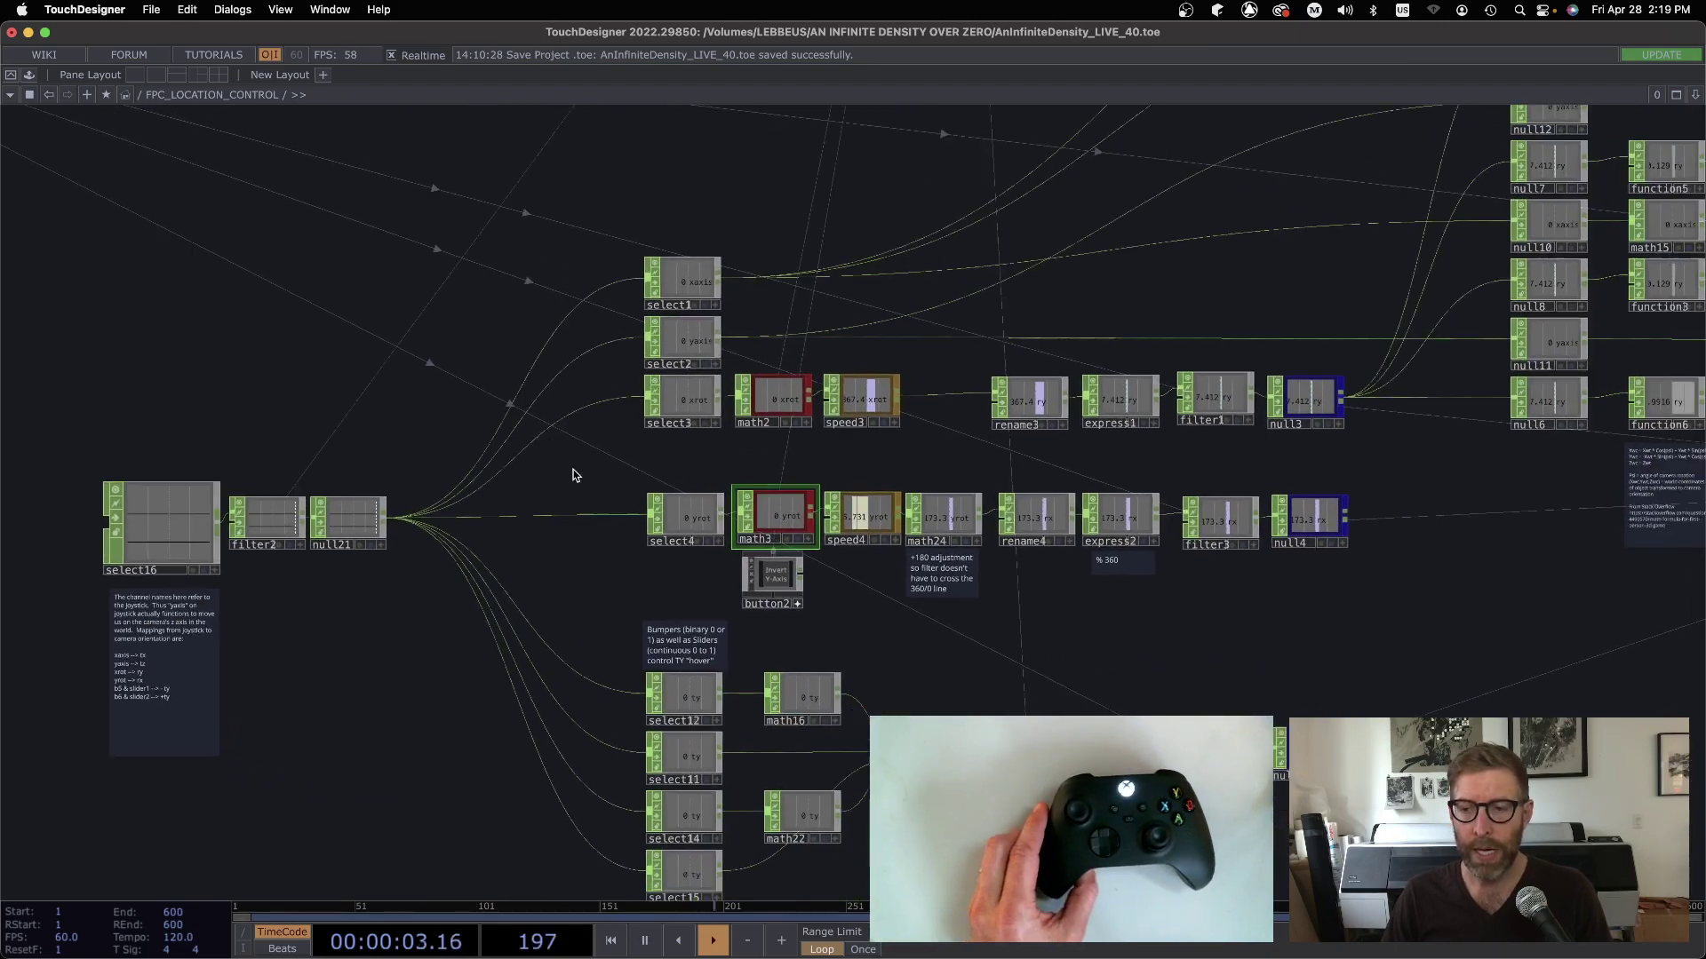
pyautogui.hscroll(15, 1444, 643)
pyautogui.scroll(4, 1039, 655)
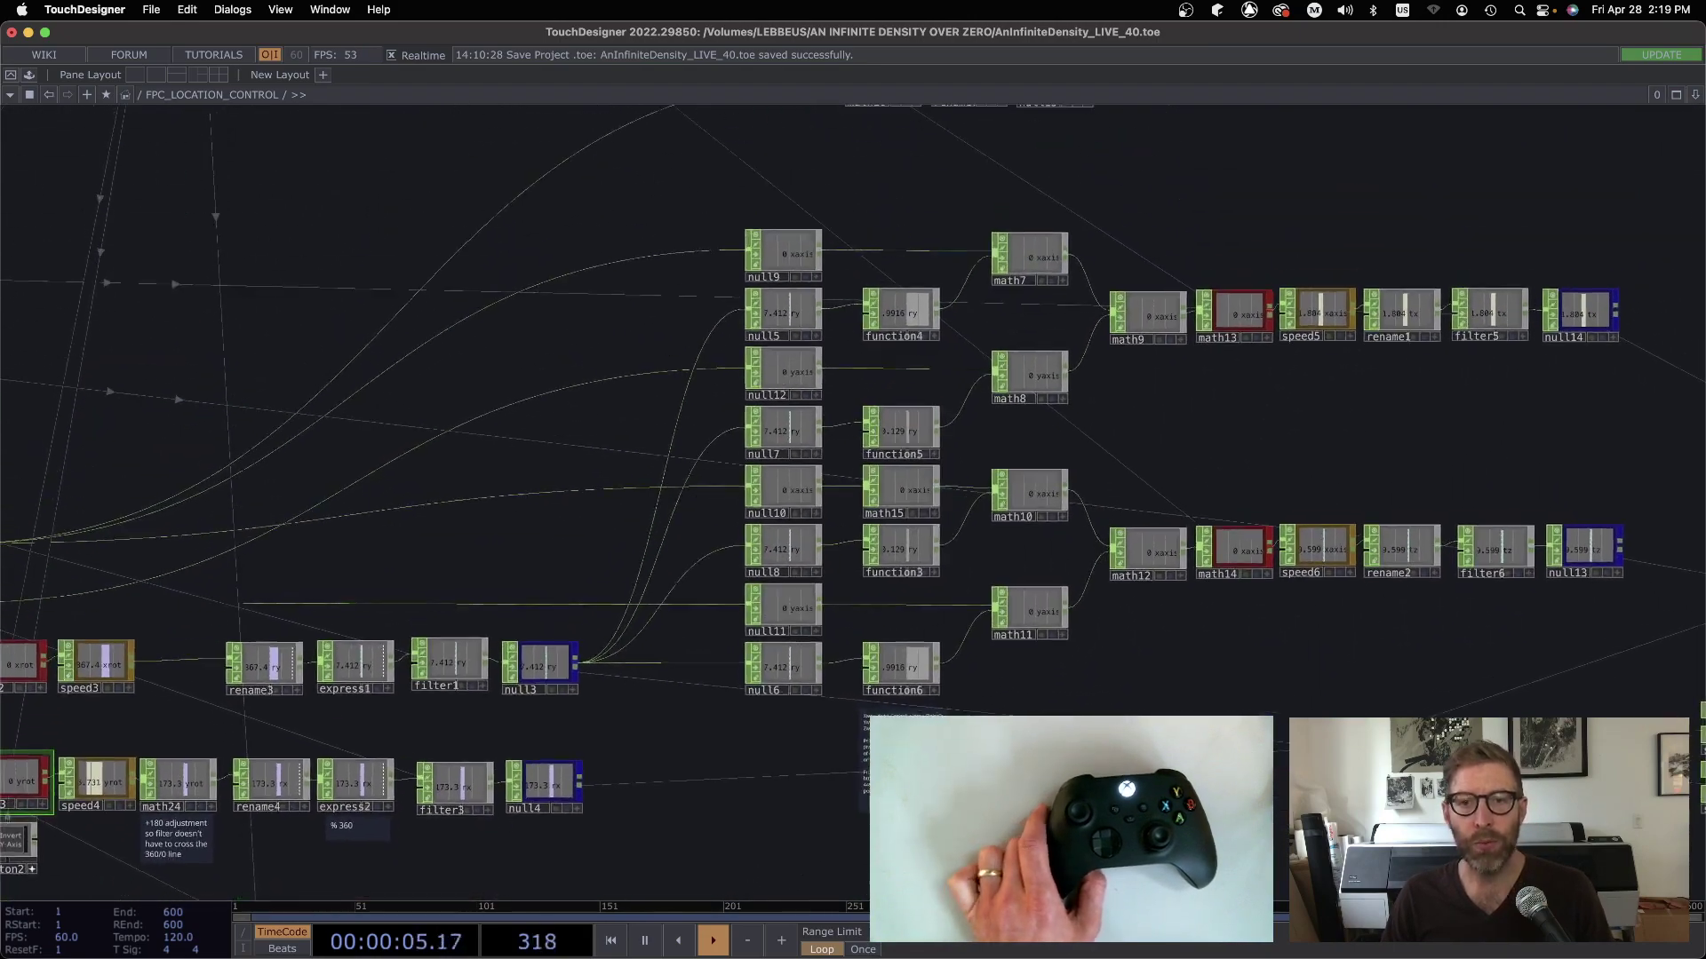
pyautogui.scroll(10, 905, 614)
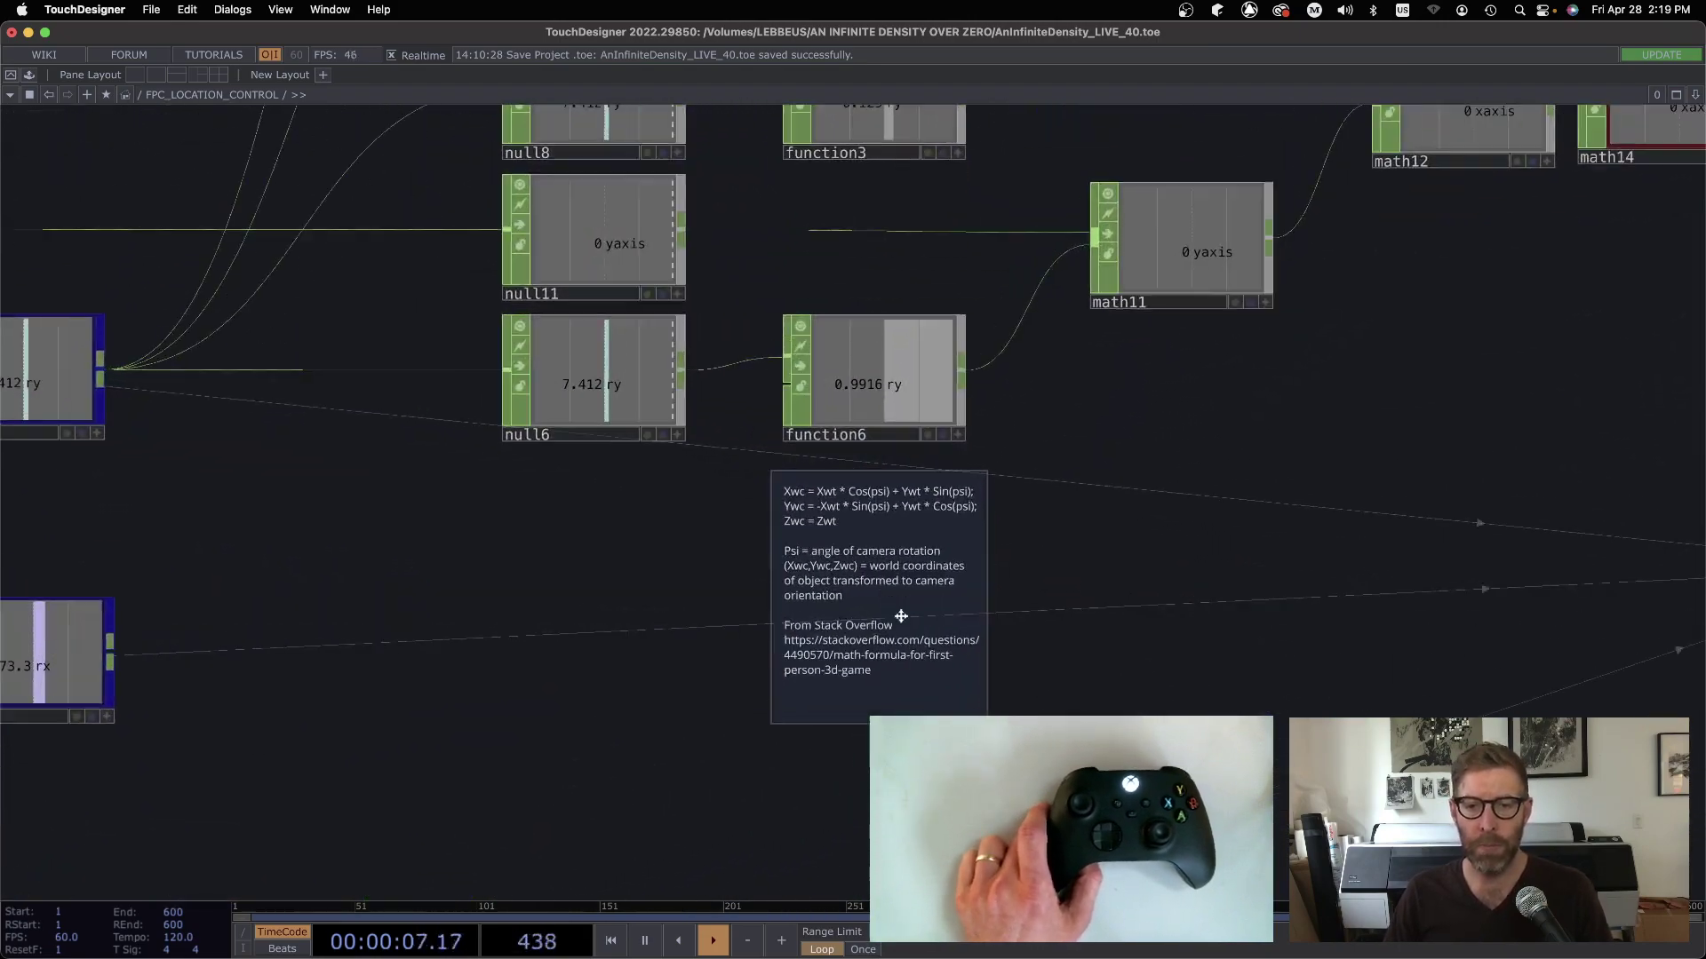
pyautogui.scroll(8, 905, 615)
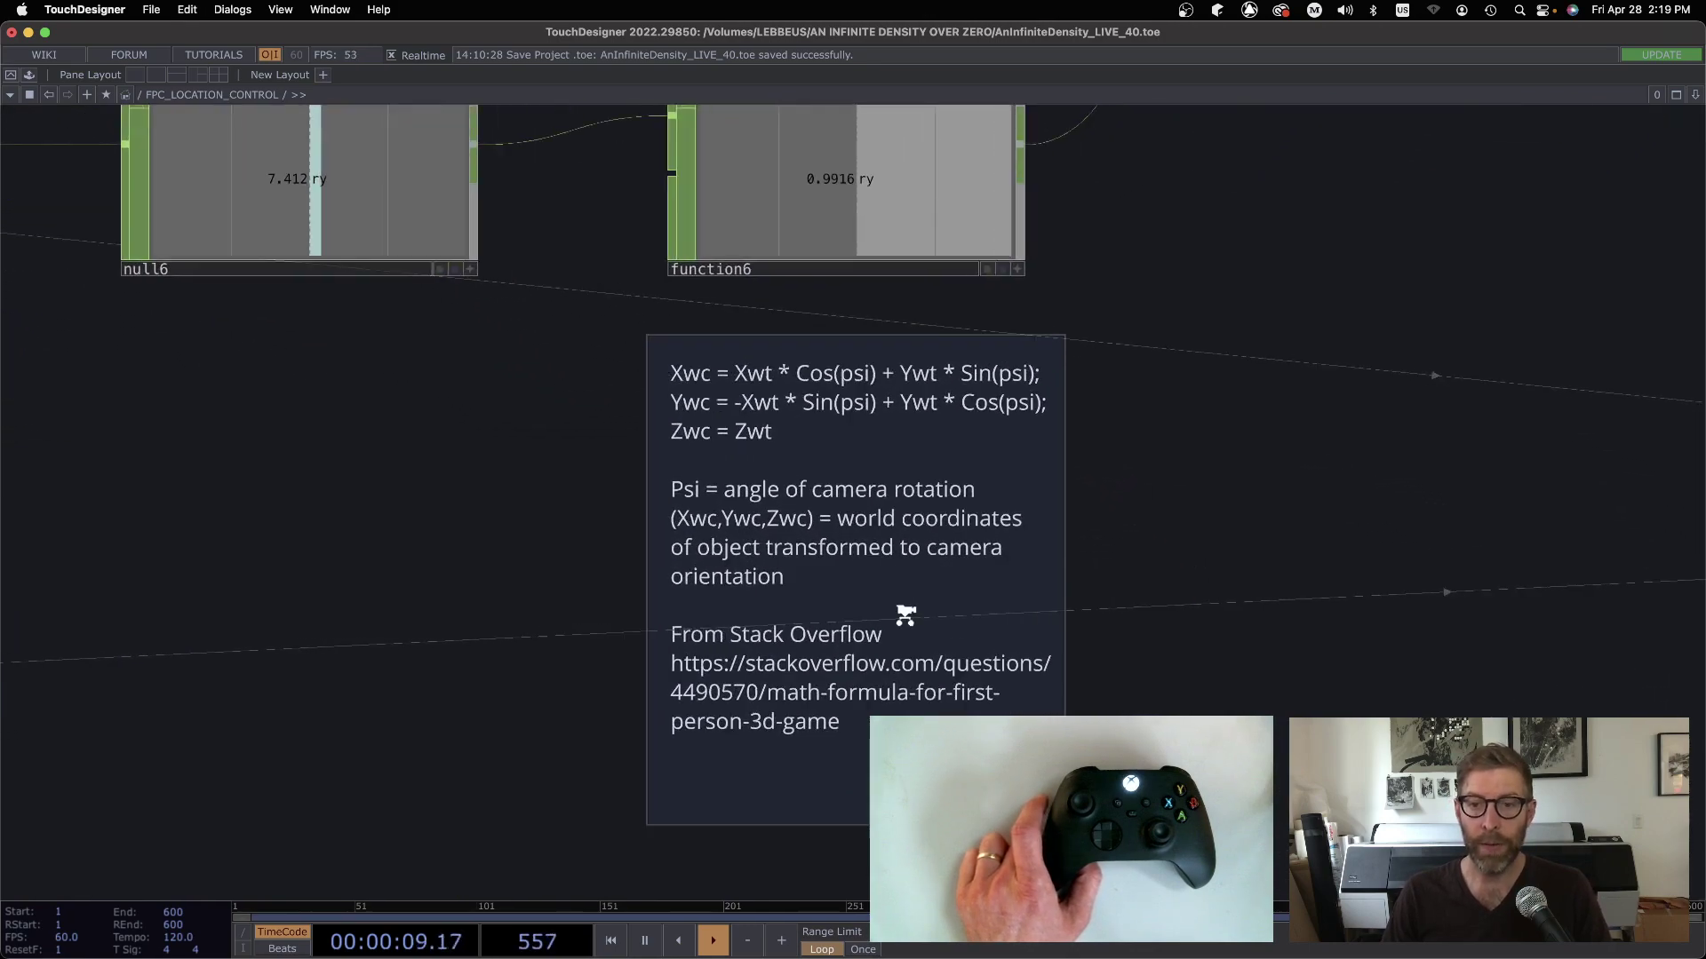
# Examine the camera rotation formula note below function6 and how the surrounding function and math chains apply it.
pyautogui.moveTo(1289, 549); pyautogui.dragTo(973, 514)
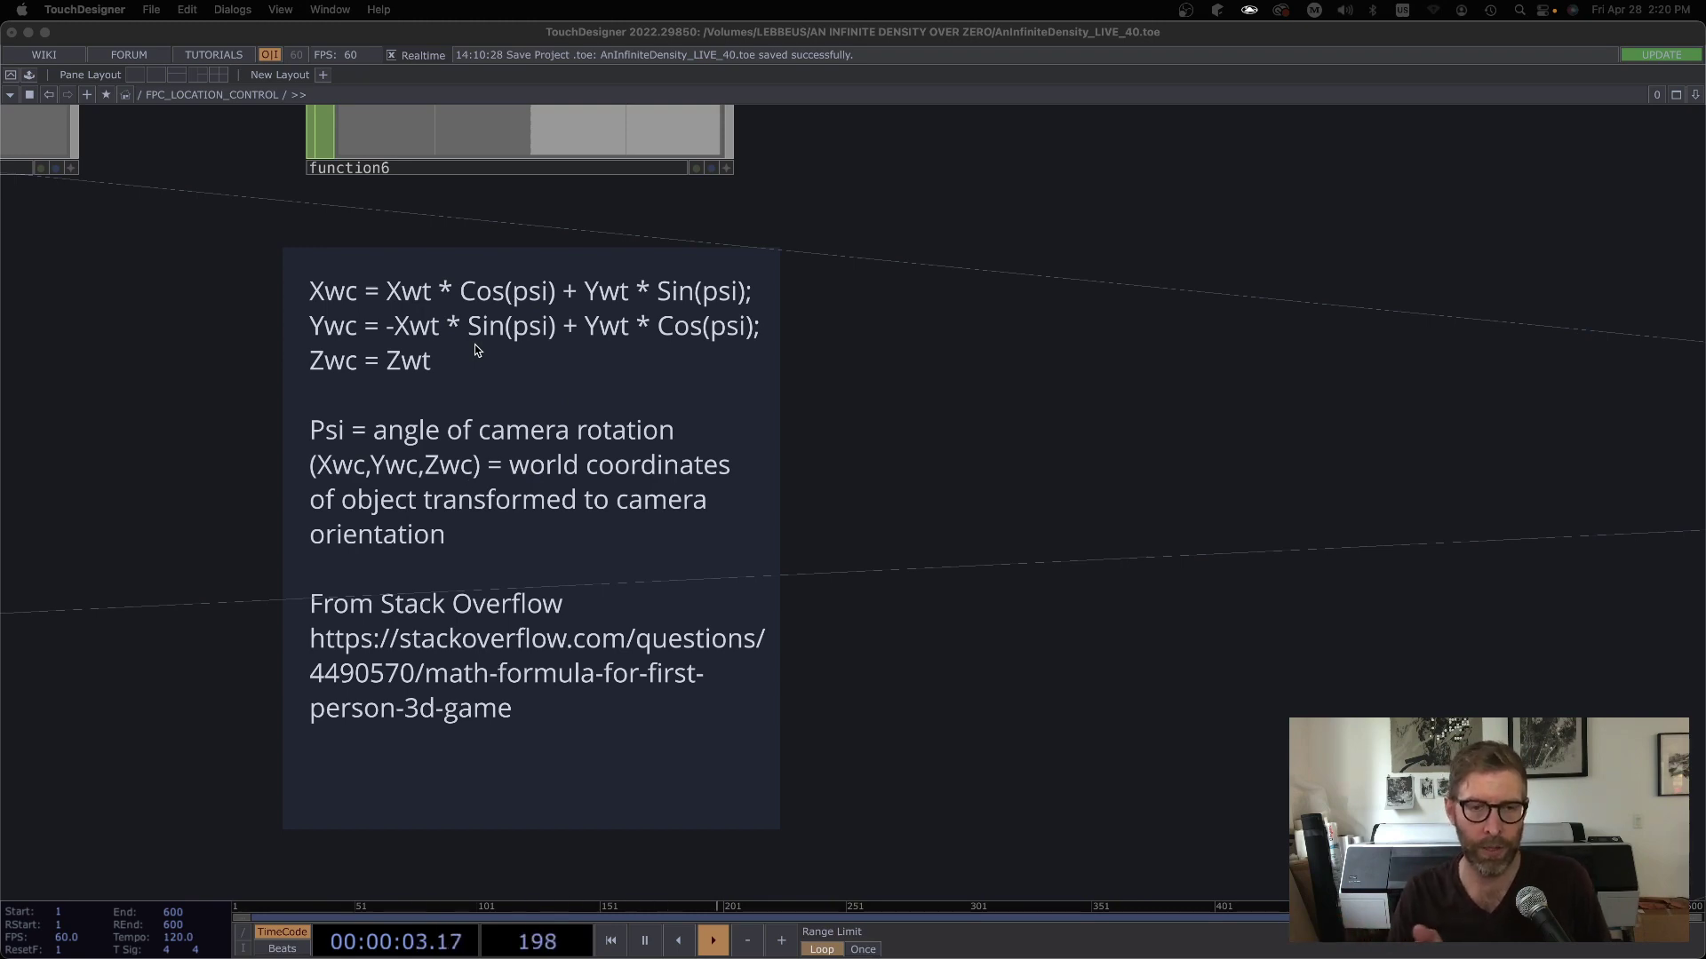
pyautogui.scroll(-2, 710, 586)
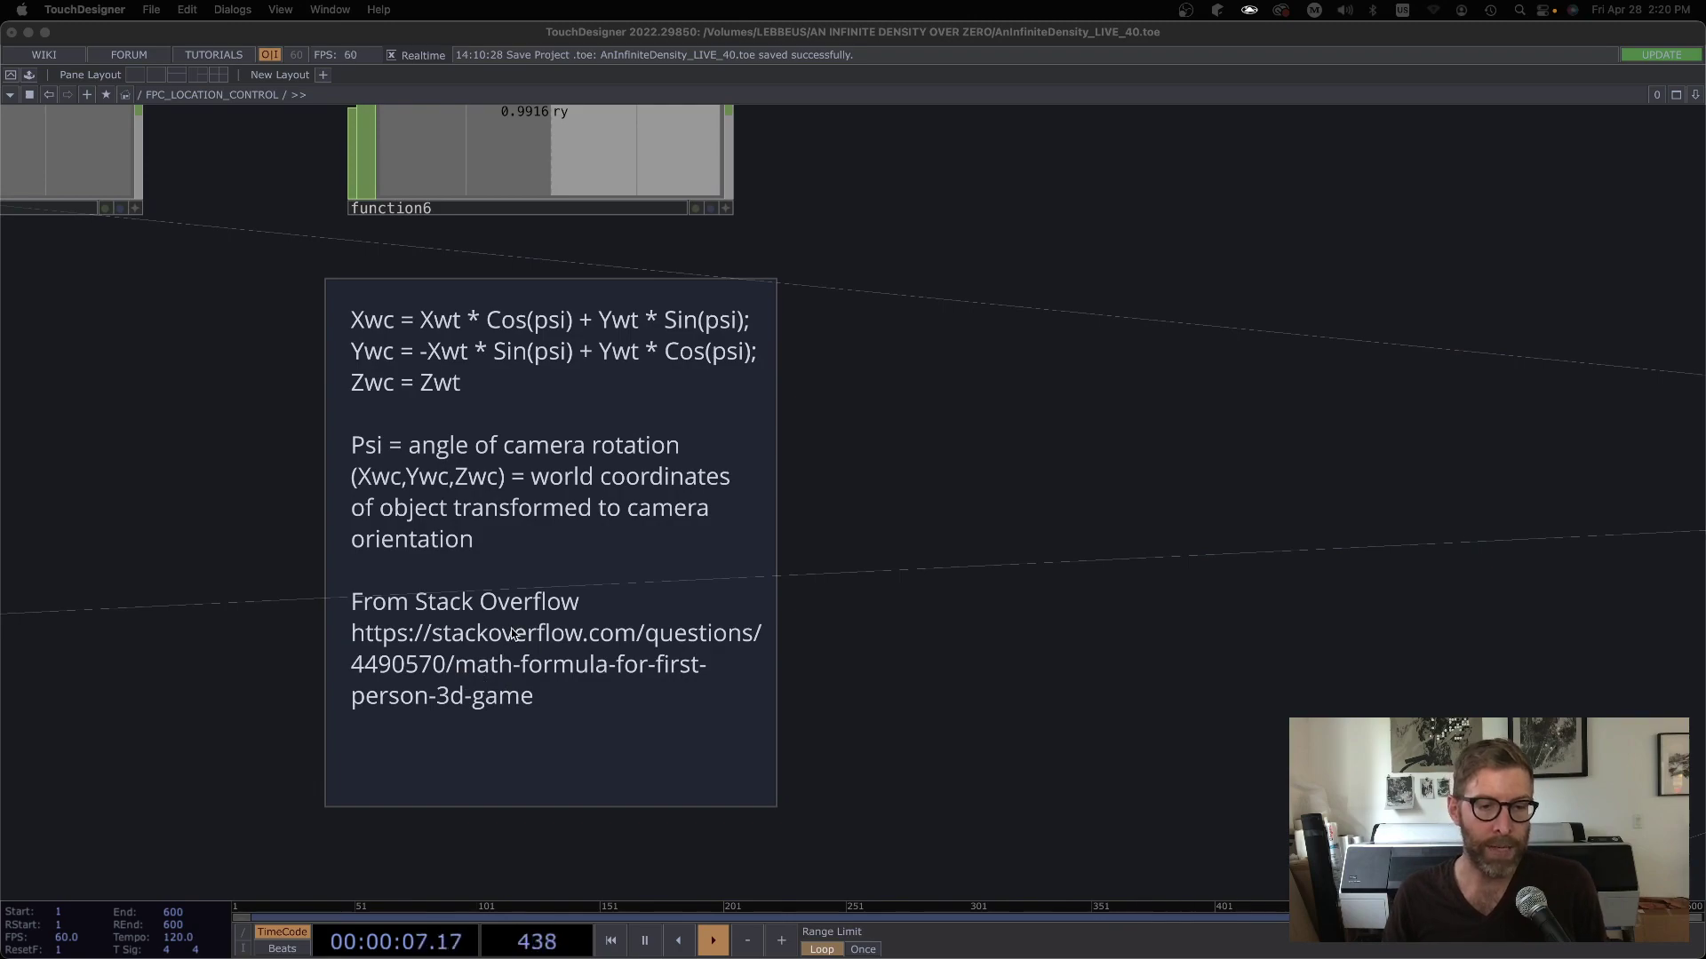
pyautogui.scroll(-8, 898, 586)
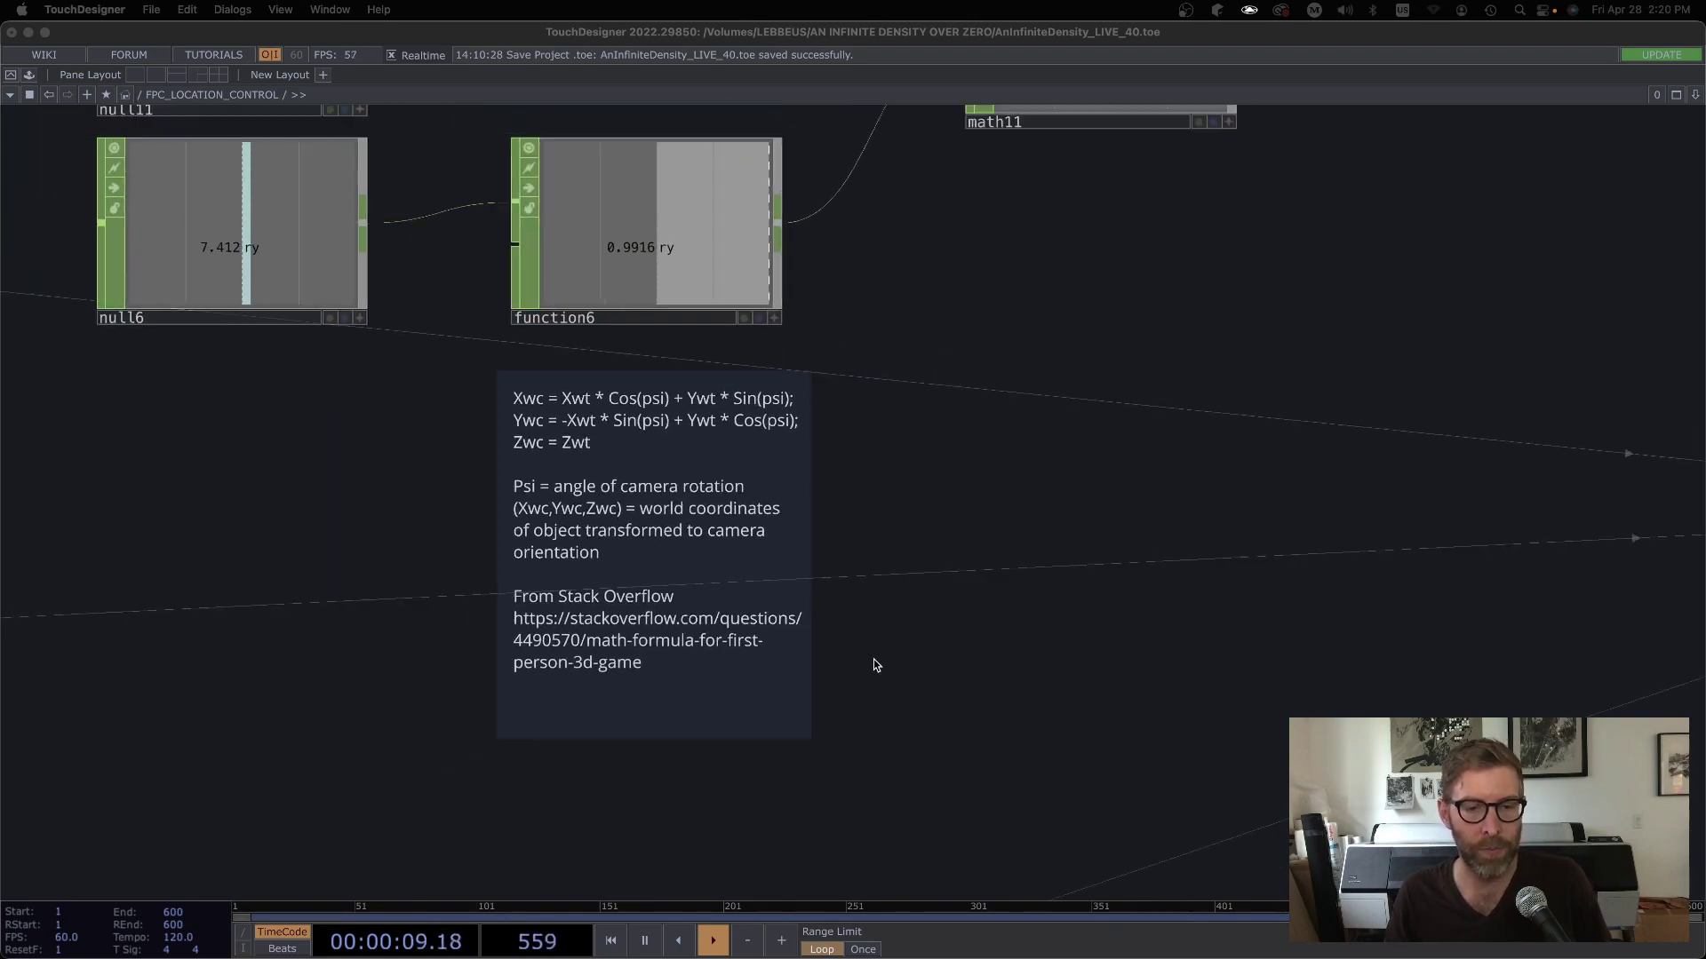
pyautogui.scroll(-5, 885, 640)
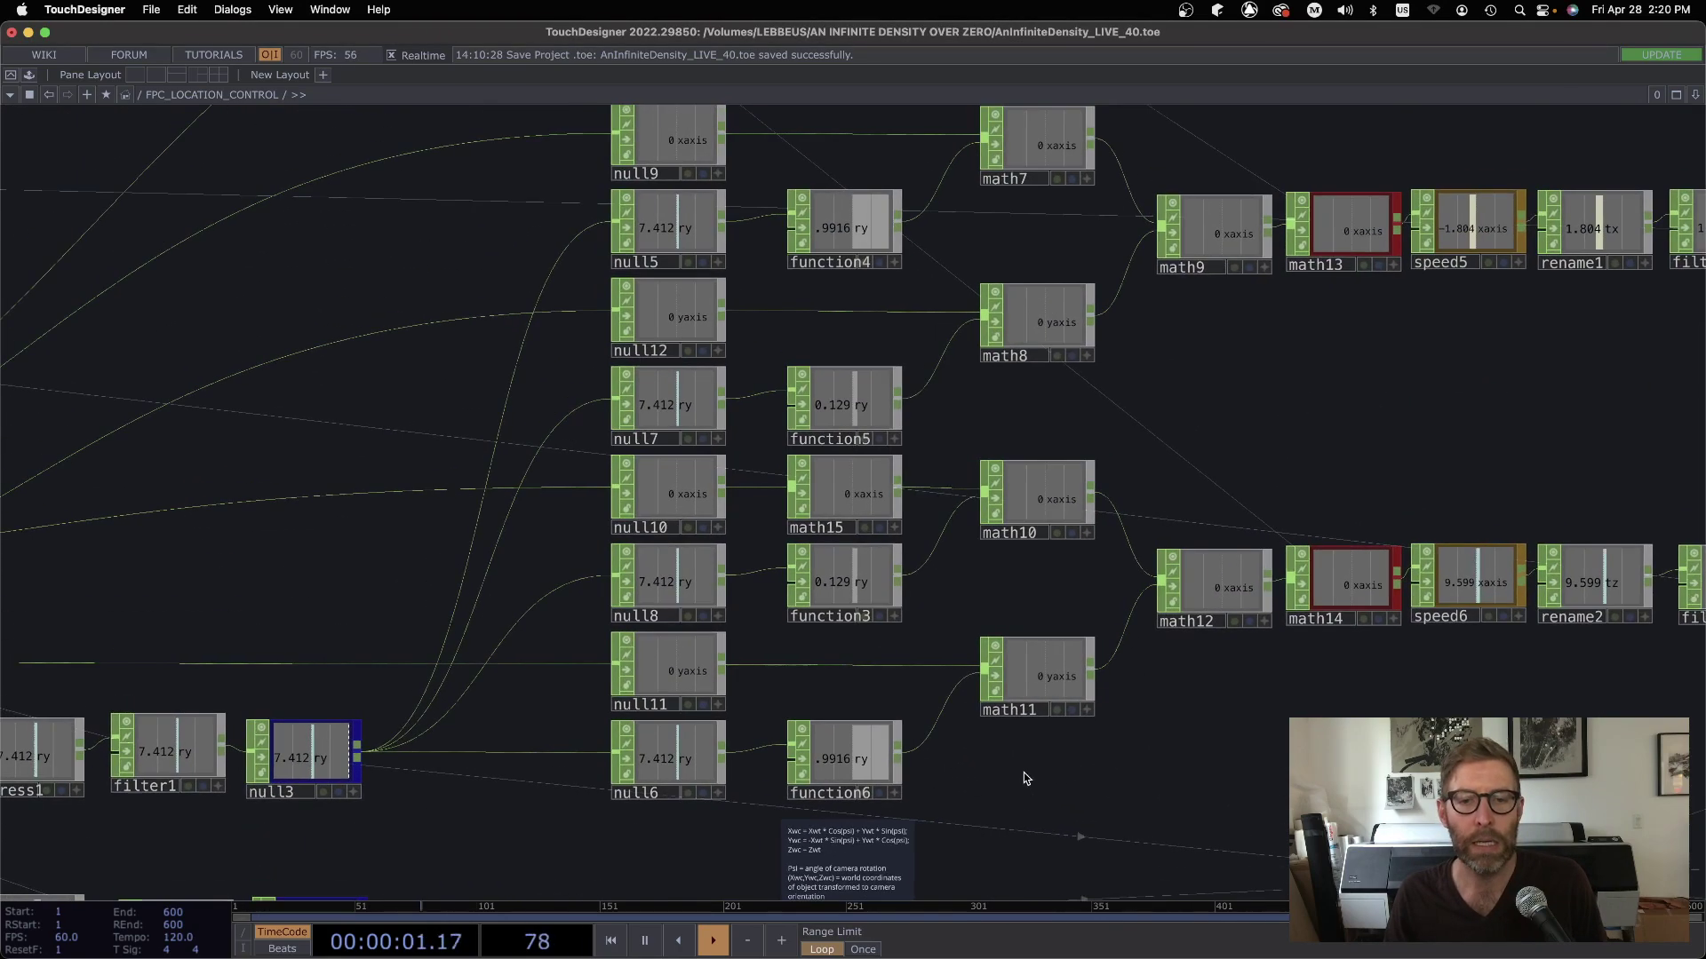
pyautogui.scroll(-8, 990, 777)
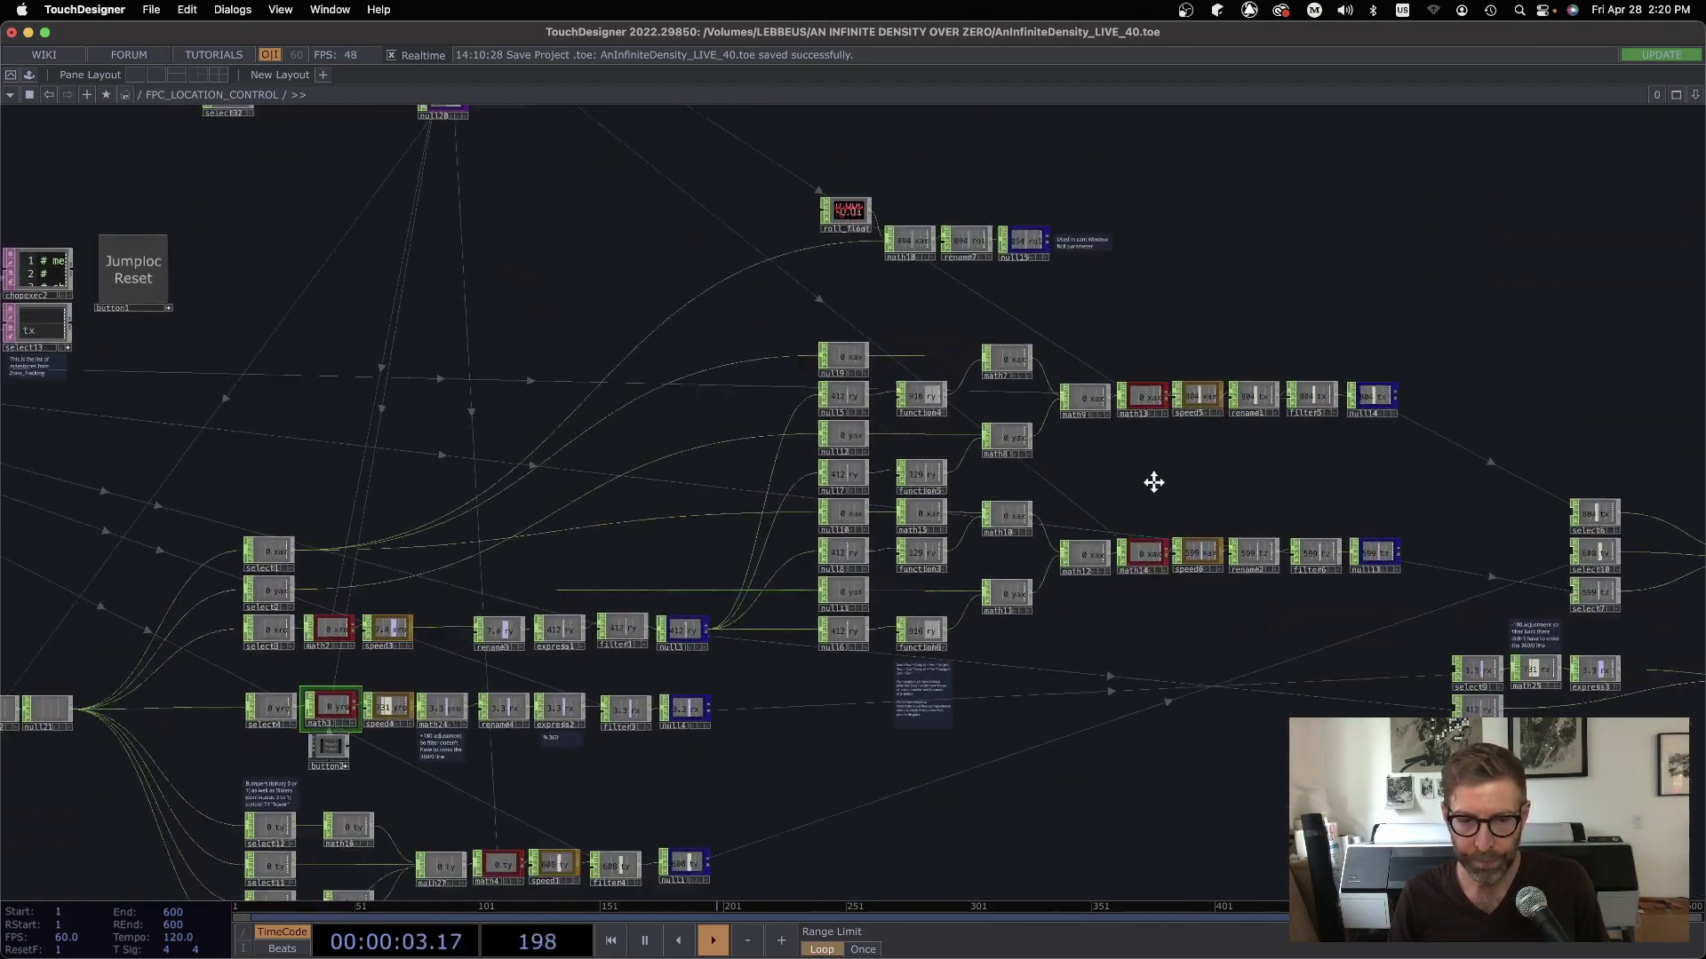
pyautogui.scroll(-10, 837, 616)
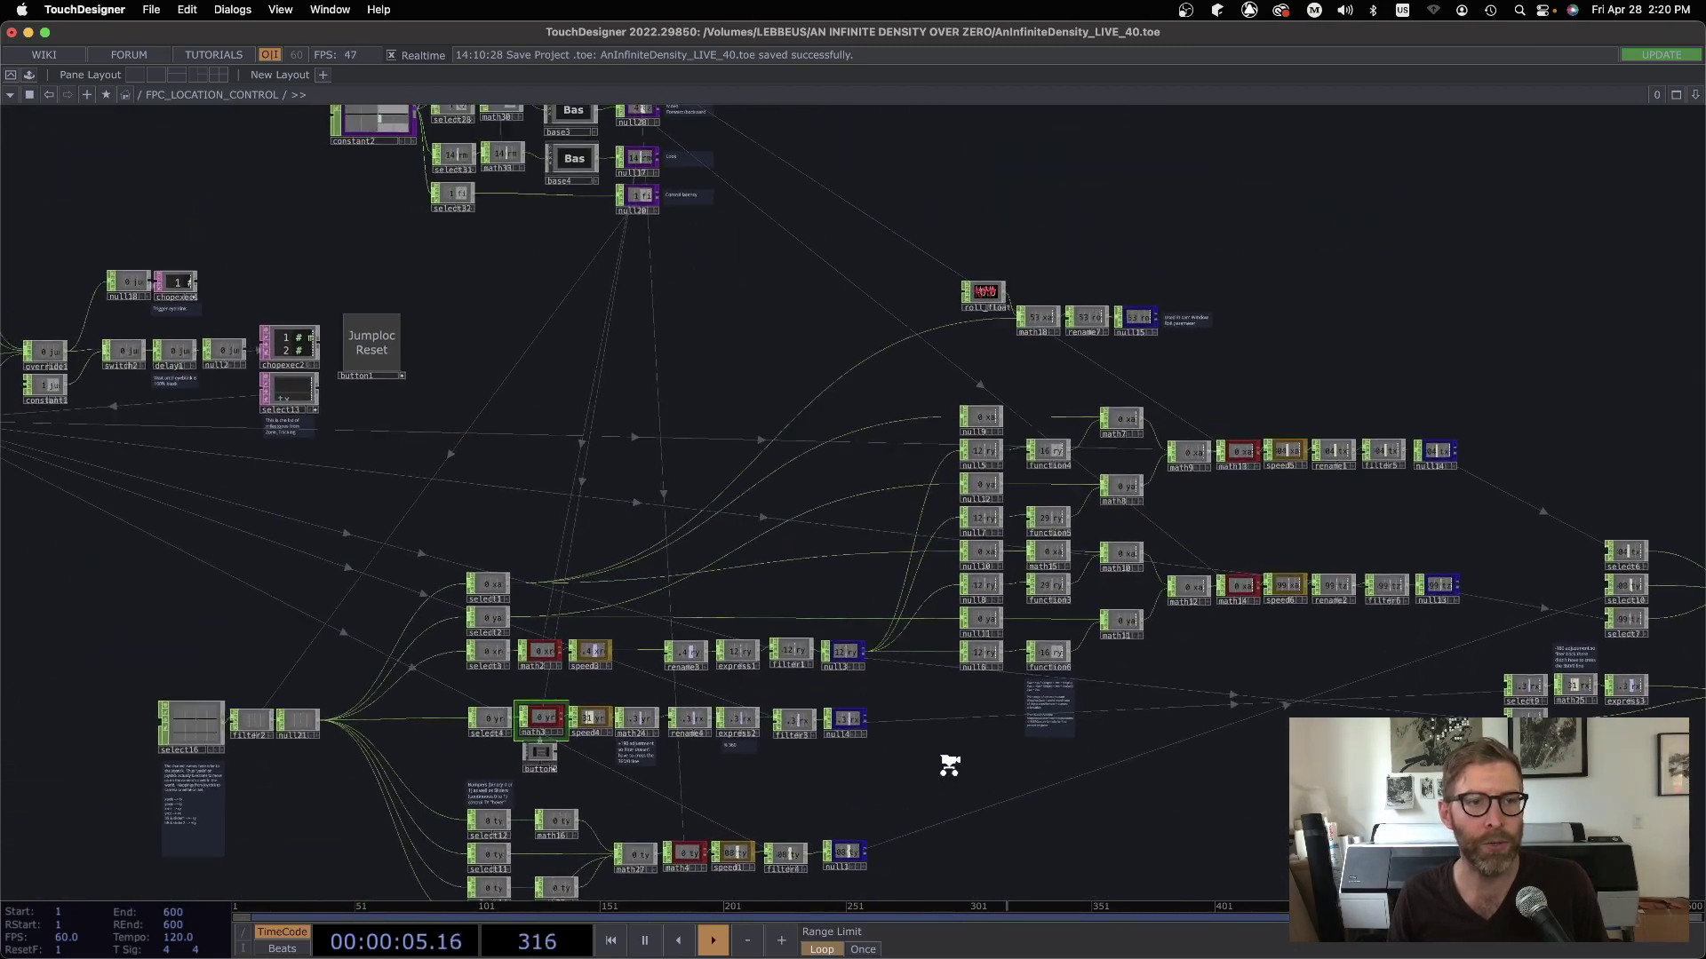
# Return to the root network and open the STATE_MANAGER component to view its whole network.
pyautogui.scroll(-3, 951, 771)
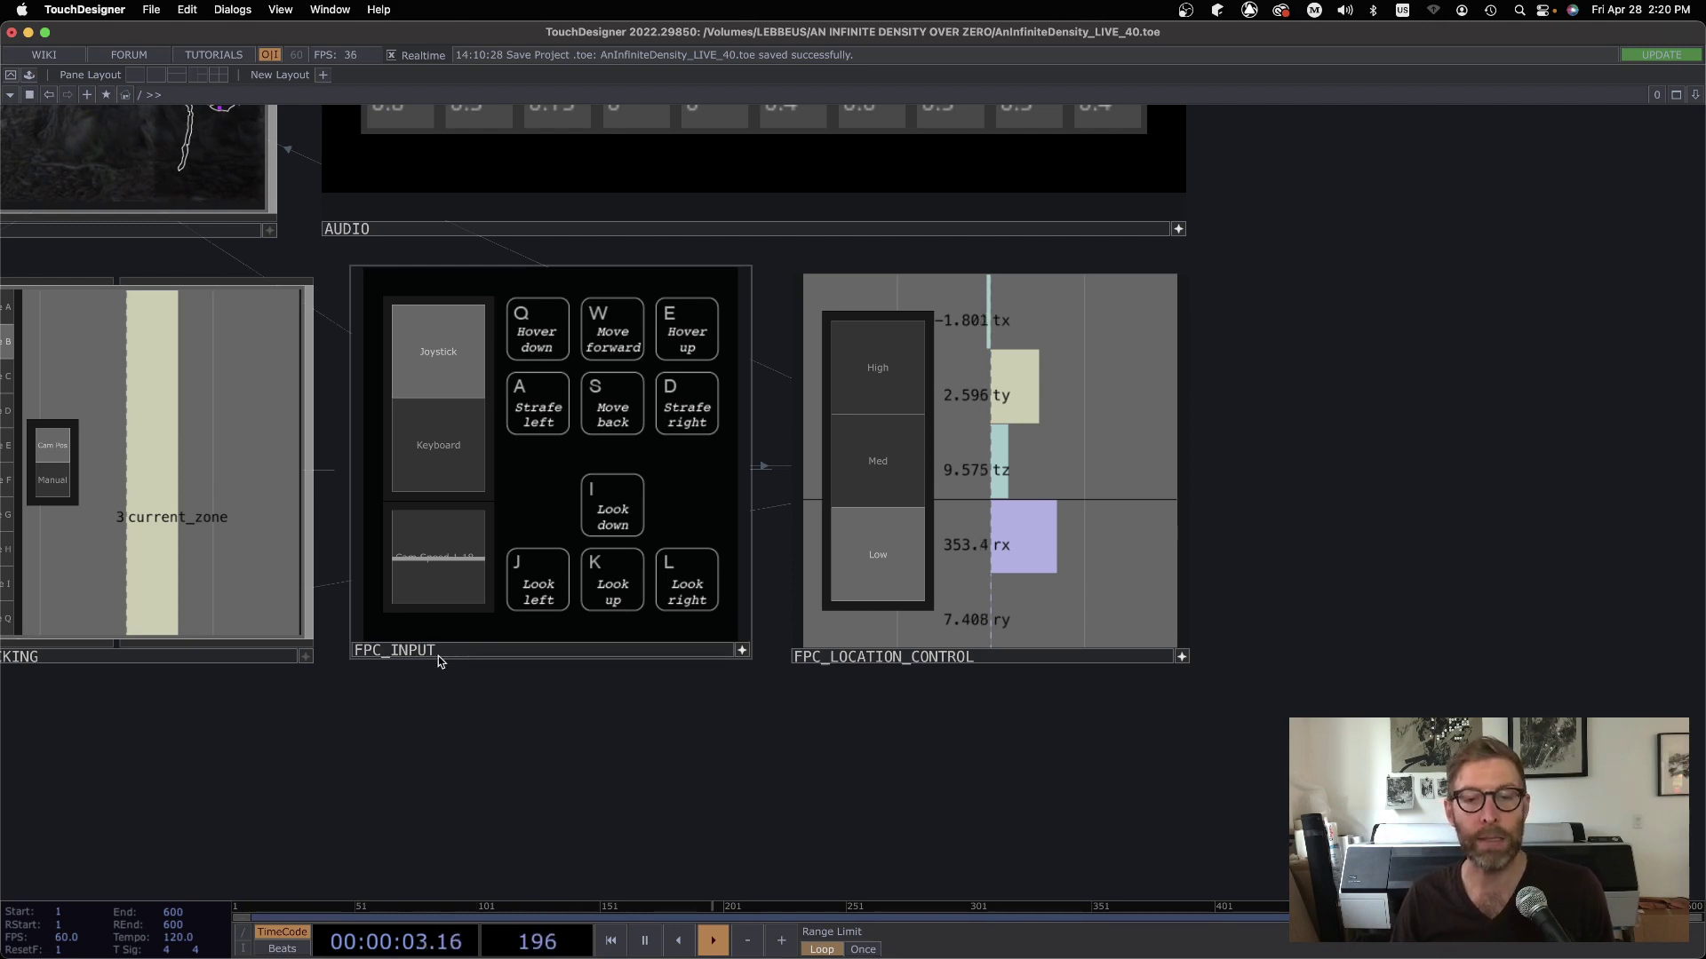
pyautogui.moveTo(762, 761); pyautogui.dragTo(1108, 815)
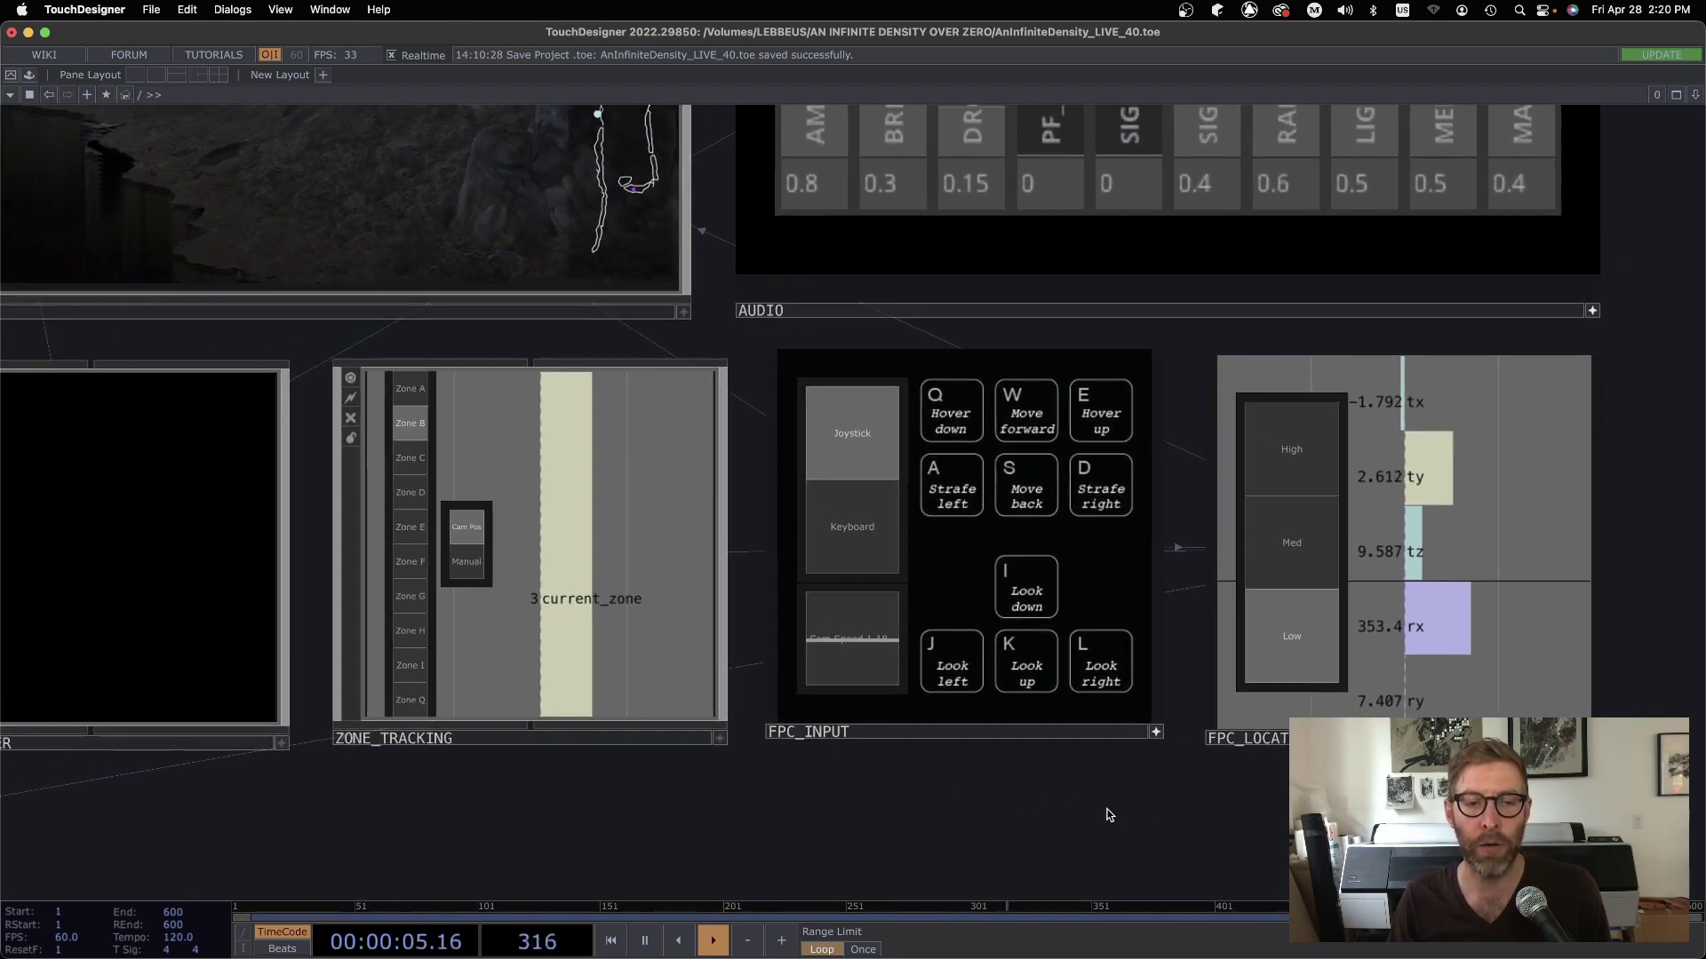
pyautogui.scroll(-4, 819, 786)
pyautogui.moveTo(819, 785); pyautogui.dragTo(1219, 726)
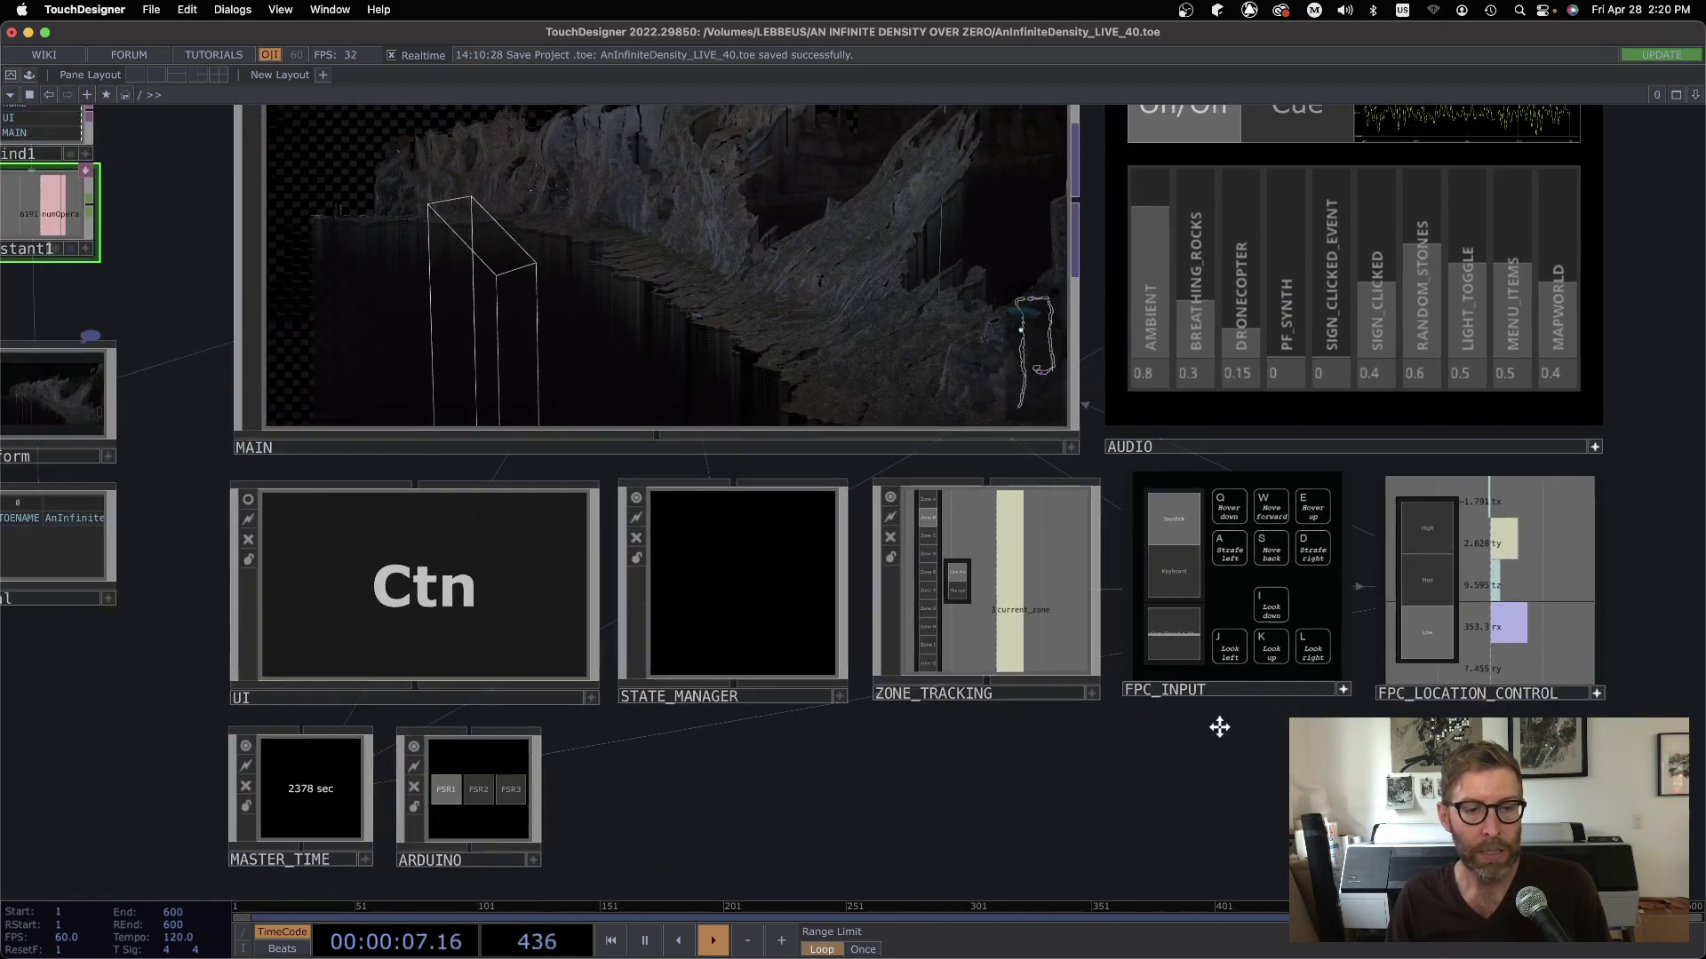
pyautogui.moveTo(1047, 749); pyautogui.dragTo(874, 790)
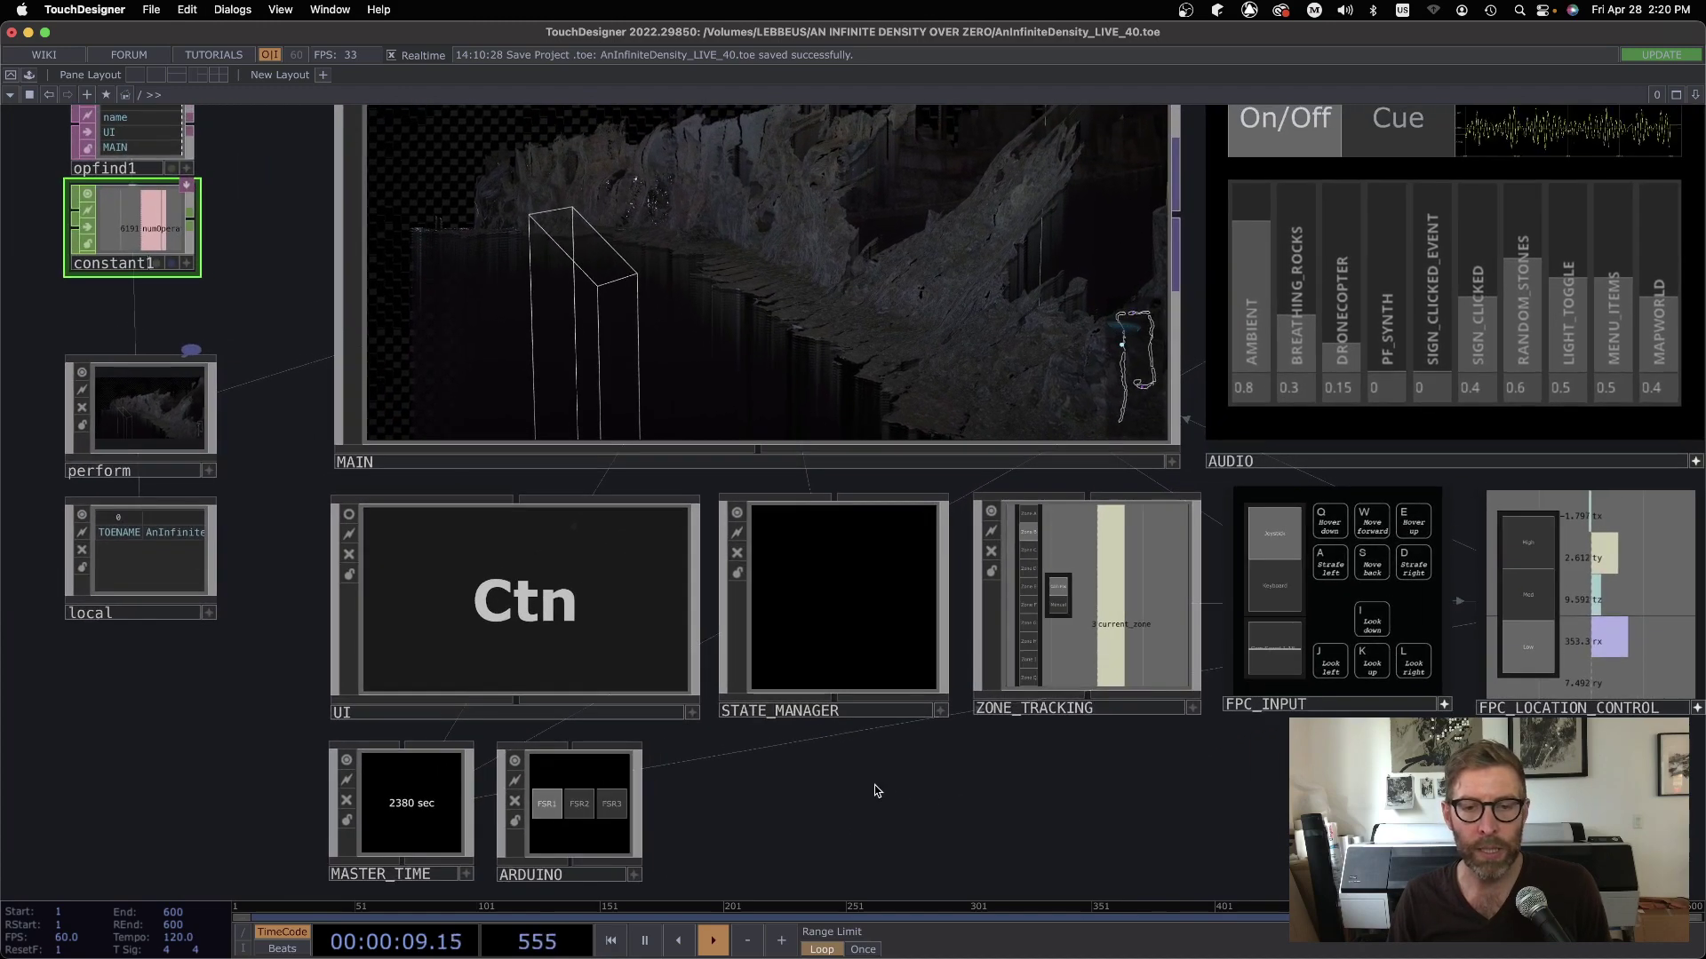
pyautogui.doubleClick(838, 628)
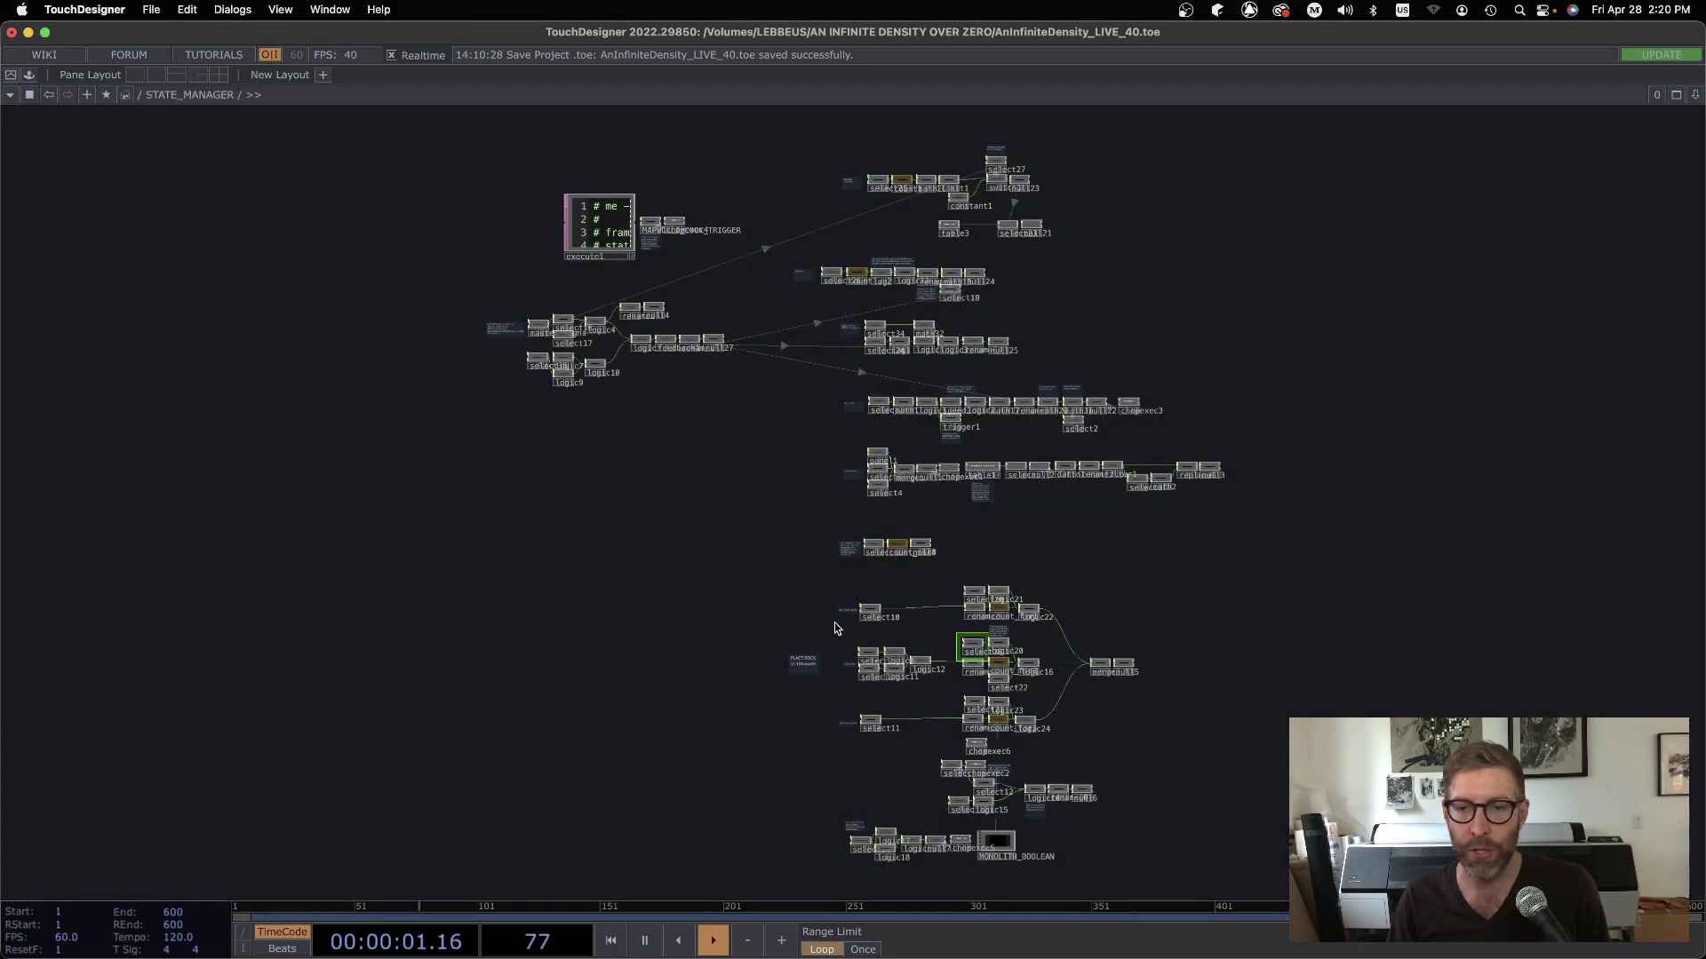
pyautogui.moveTo(1219, 619); pyautogui.dragTo(1065, 609)
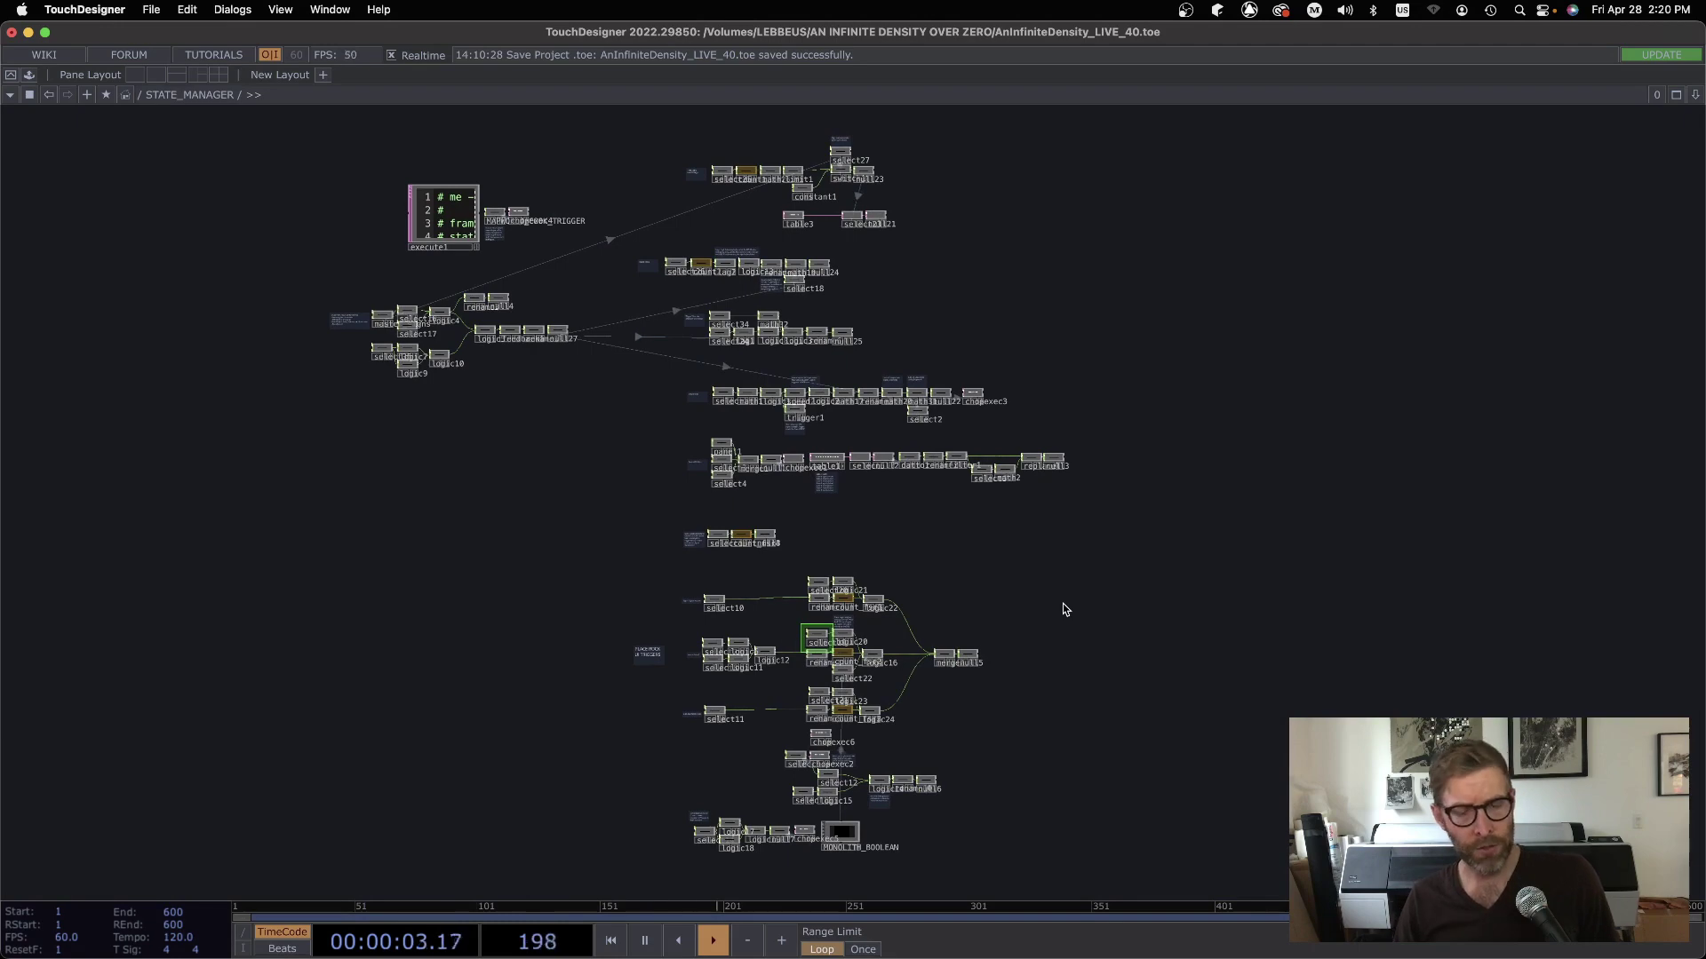
pyautogui.scroll(-3, 1062, 599)
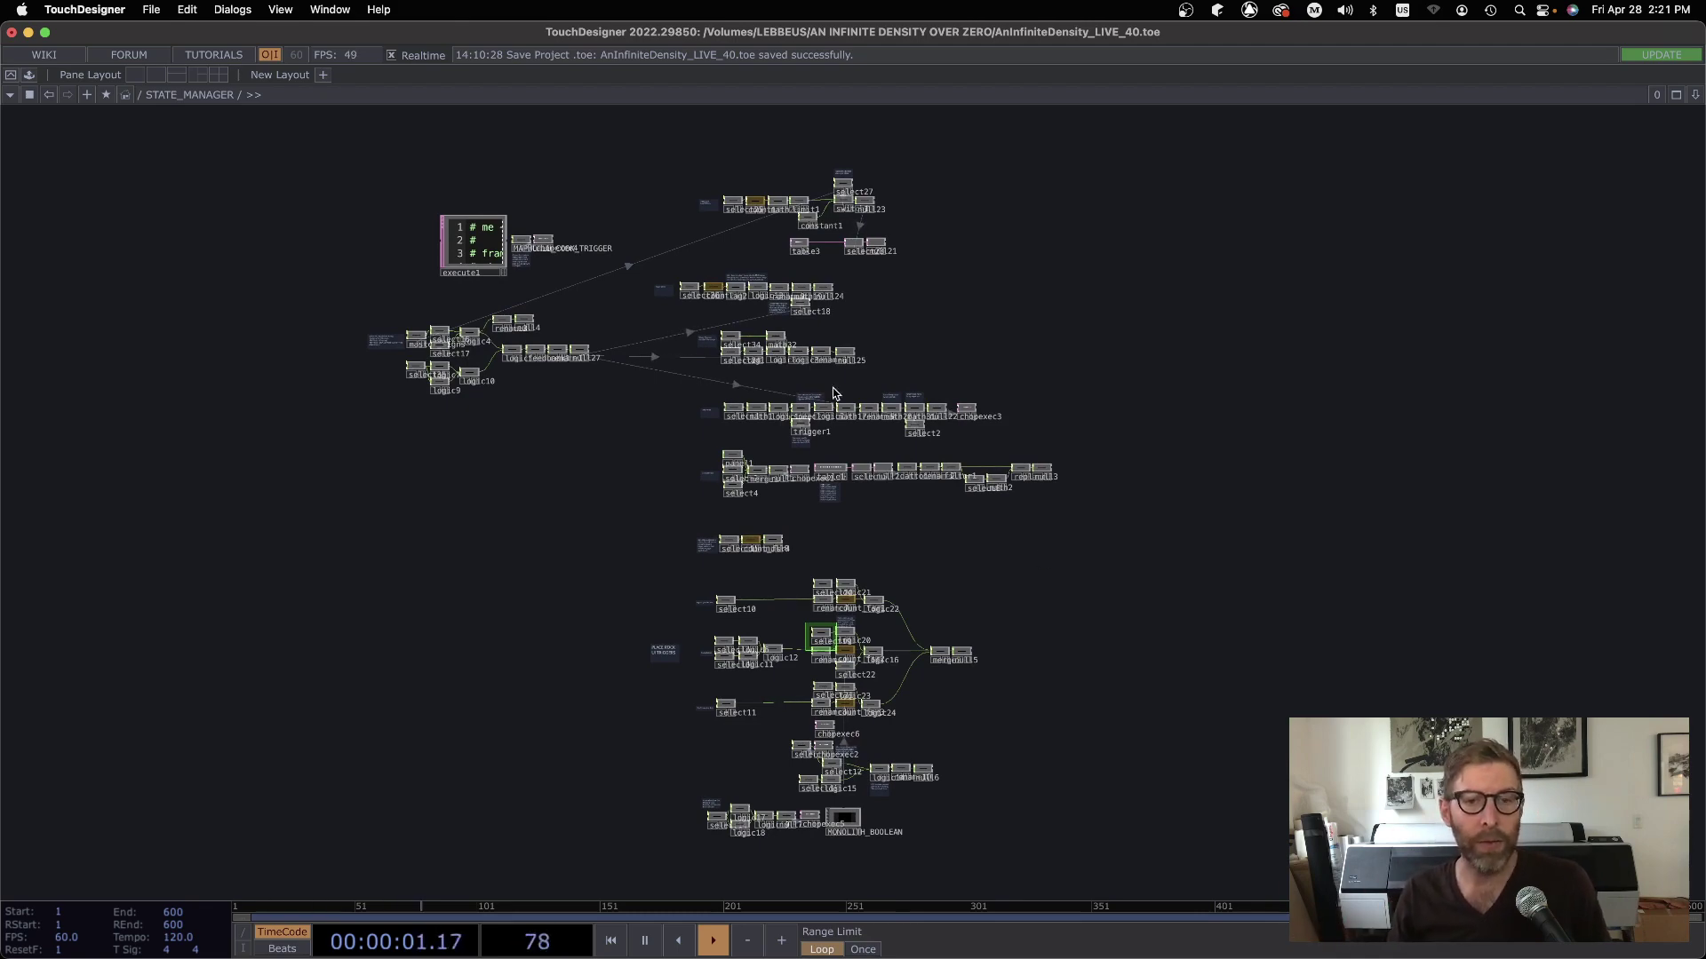
# Examine the sign-clicked channels in master_signs at the start of the input-disabling chain.
pyautogui.scroll(10, 723, 327)
pyautogui.moveTo(645, 344); pyautogui.dragTo(737, 562)
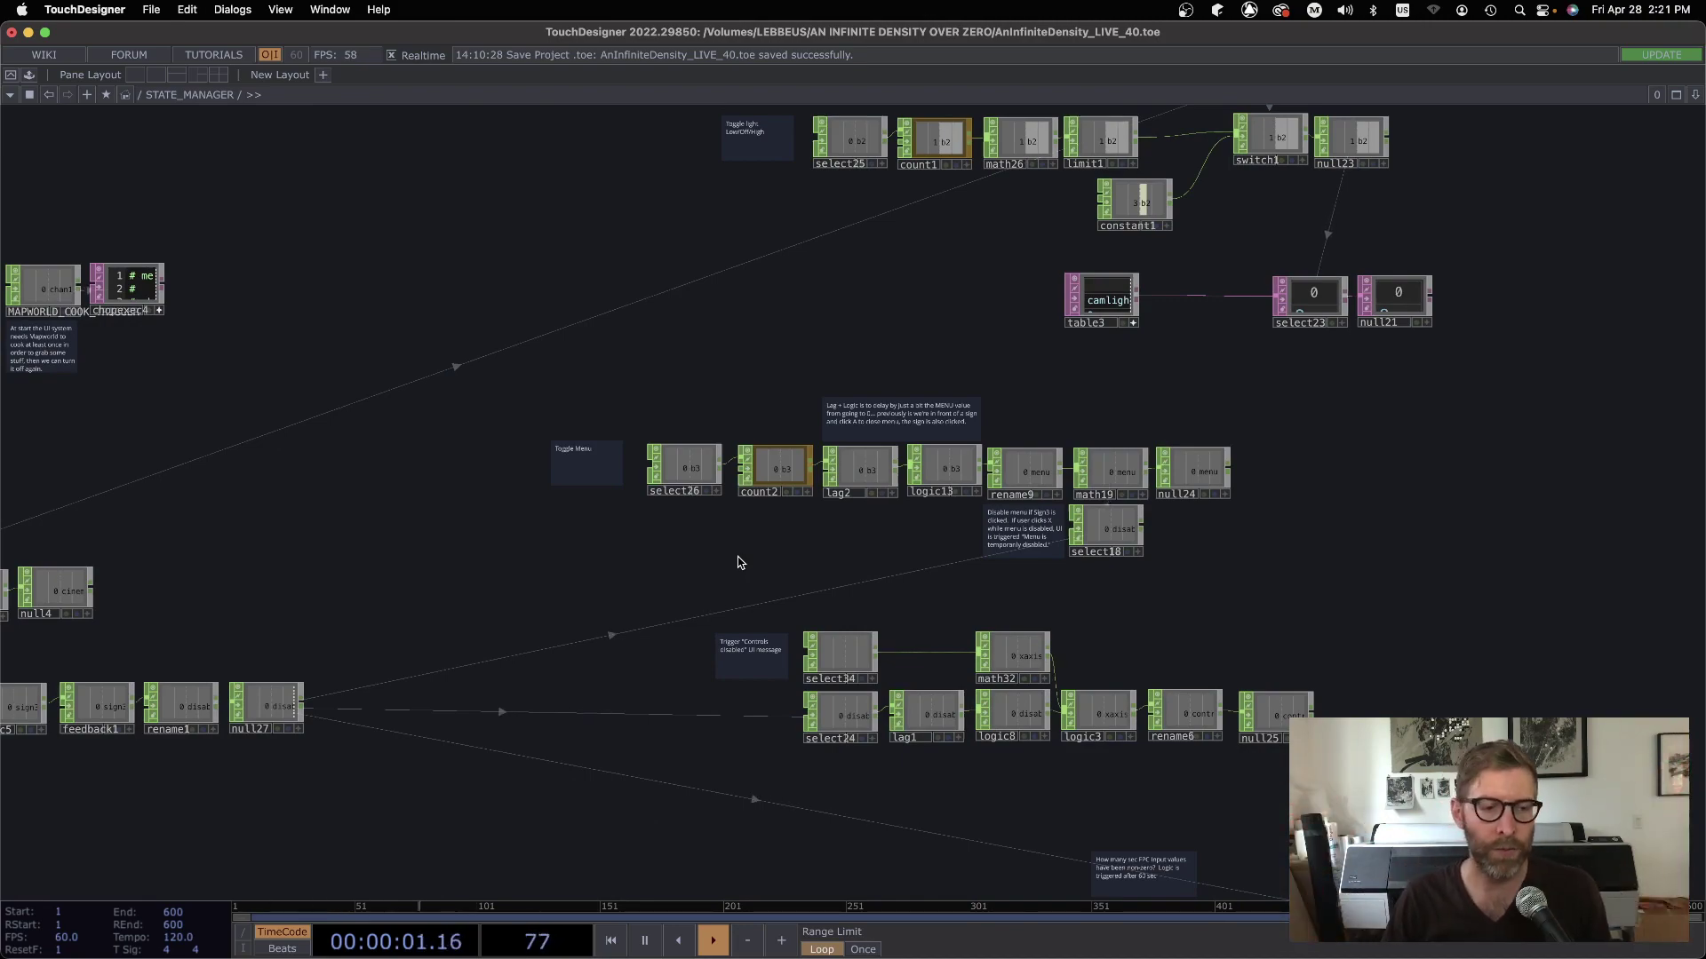
pyautogui.moveTo(371, 603); pyautogui.dragTo(1180, 496)
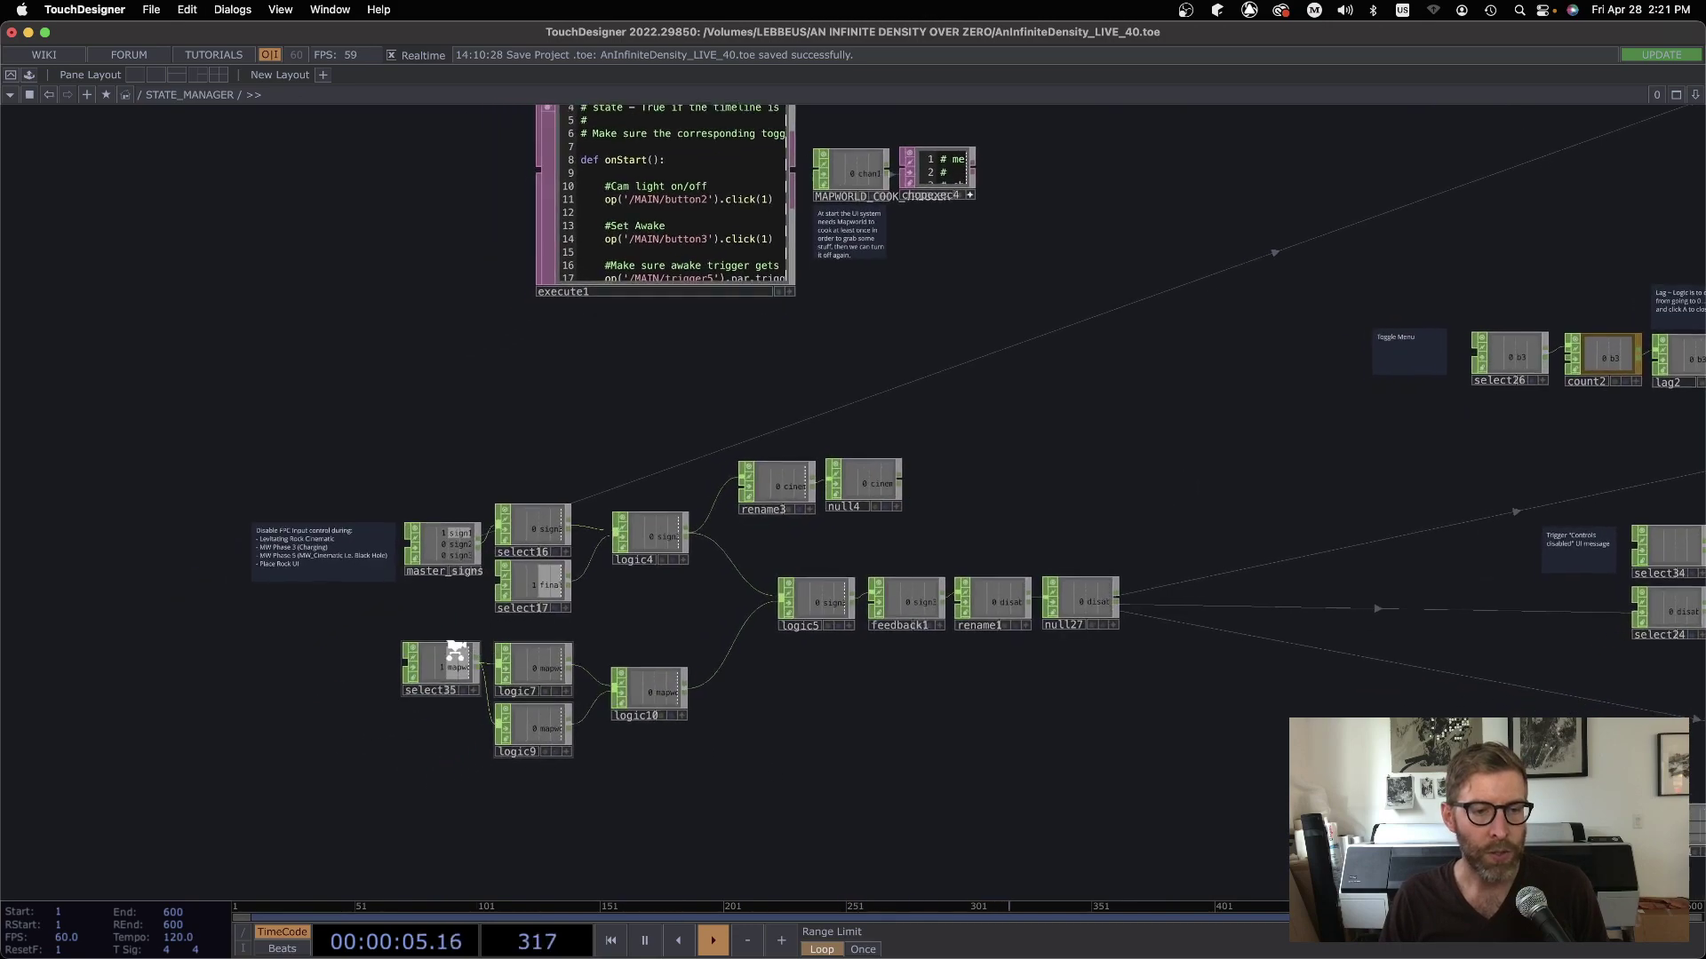
pyautogui.scroll(5, 443, 647)
pyautogui.scroll(3, 443, 647)
pyautogui.moveTo(444, 647); pyautogui.dragTo(643, 677)
pyautogui.scroll(2, 609, 610)
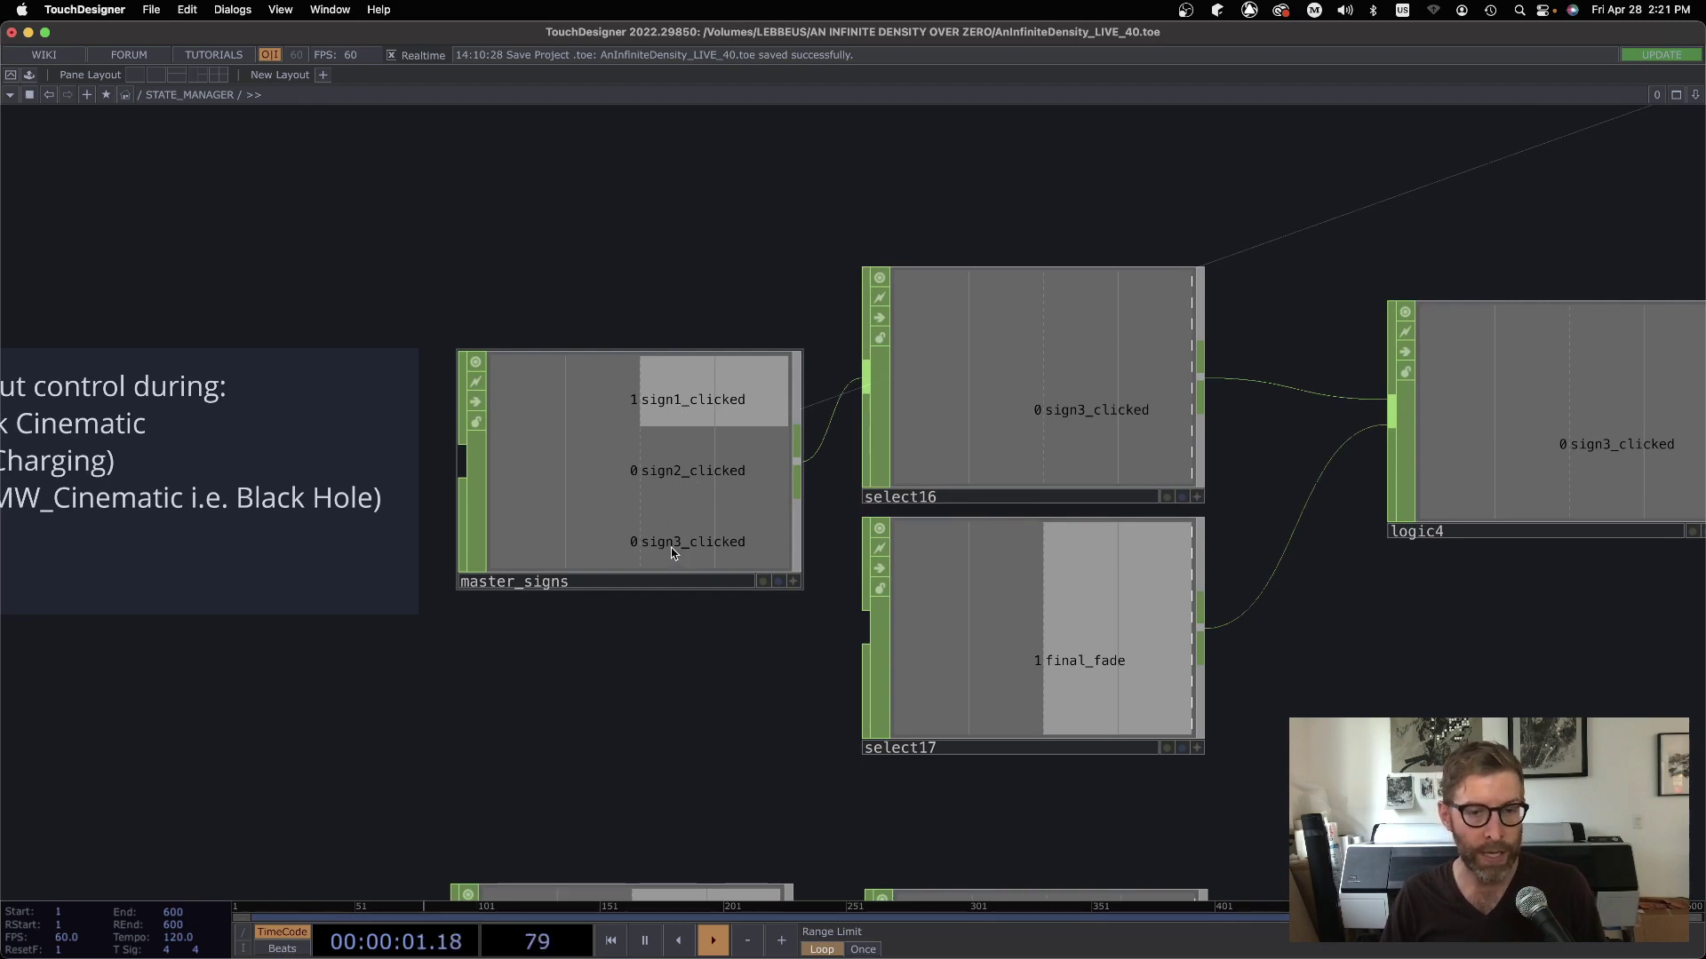
# Examine the note on disabling FPC input and follow mapworld_phase from select35 through logic7, logic9 and logic10.
pyautogui.scroll(-5, 697, 647)
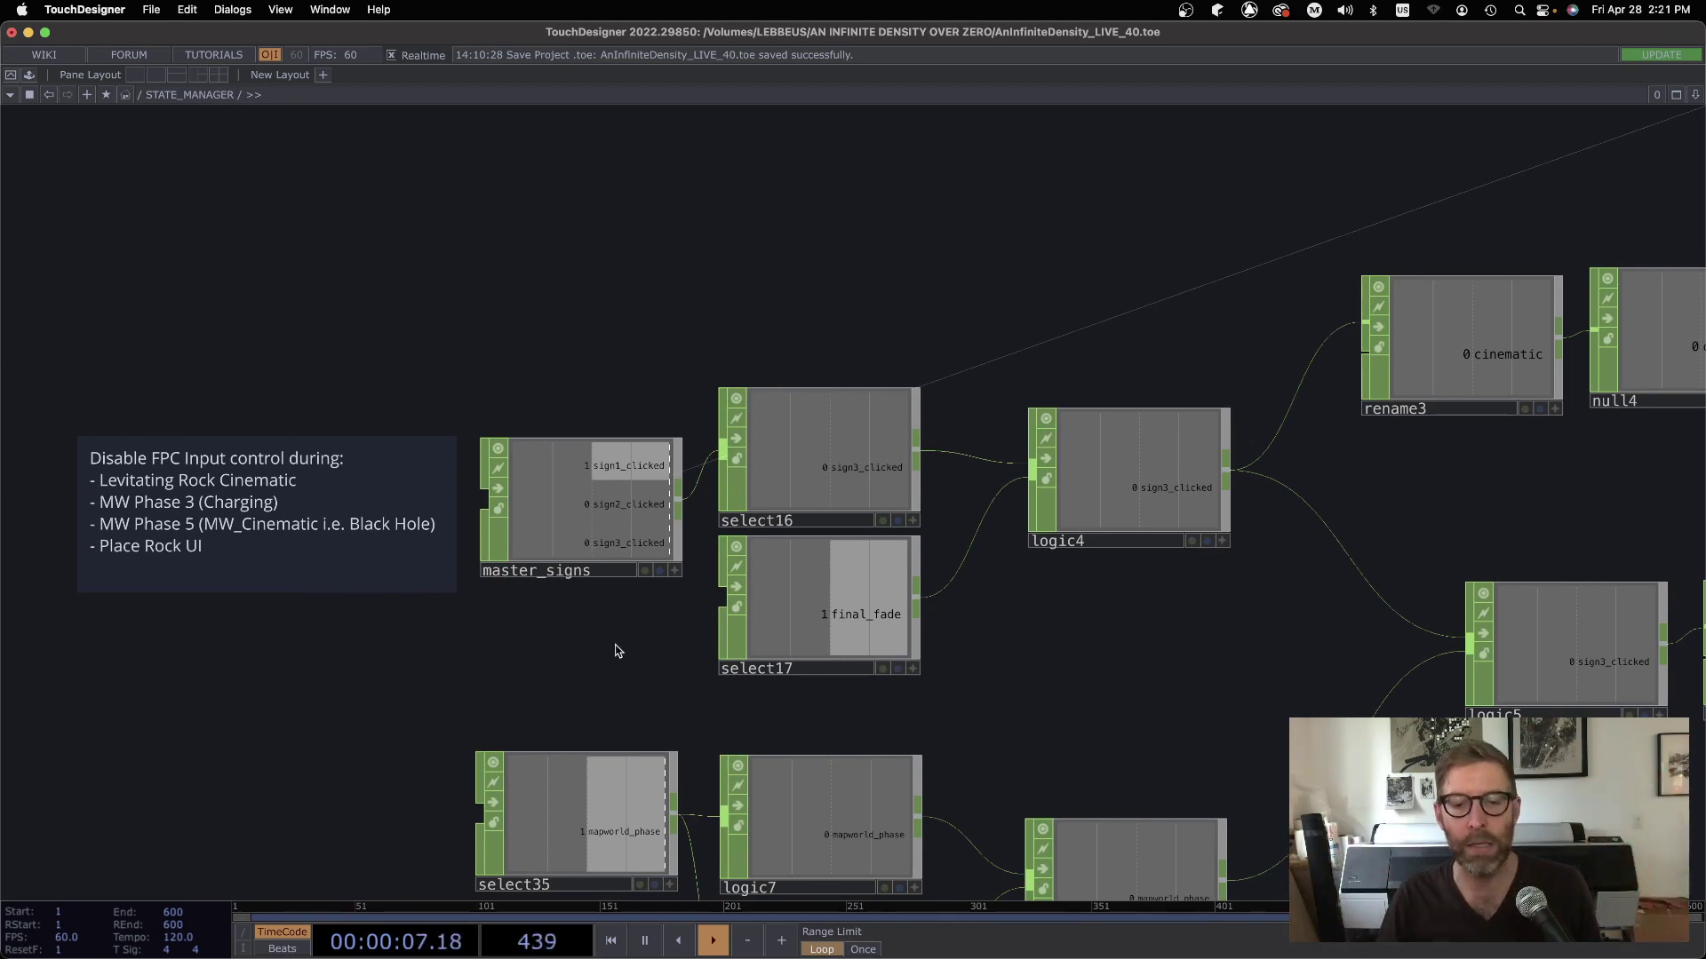
pyautogui.moveTo(613, 648); pyautogui.dragTo(284, 213)
pyautogui.scroll(3, 807, 640)
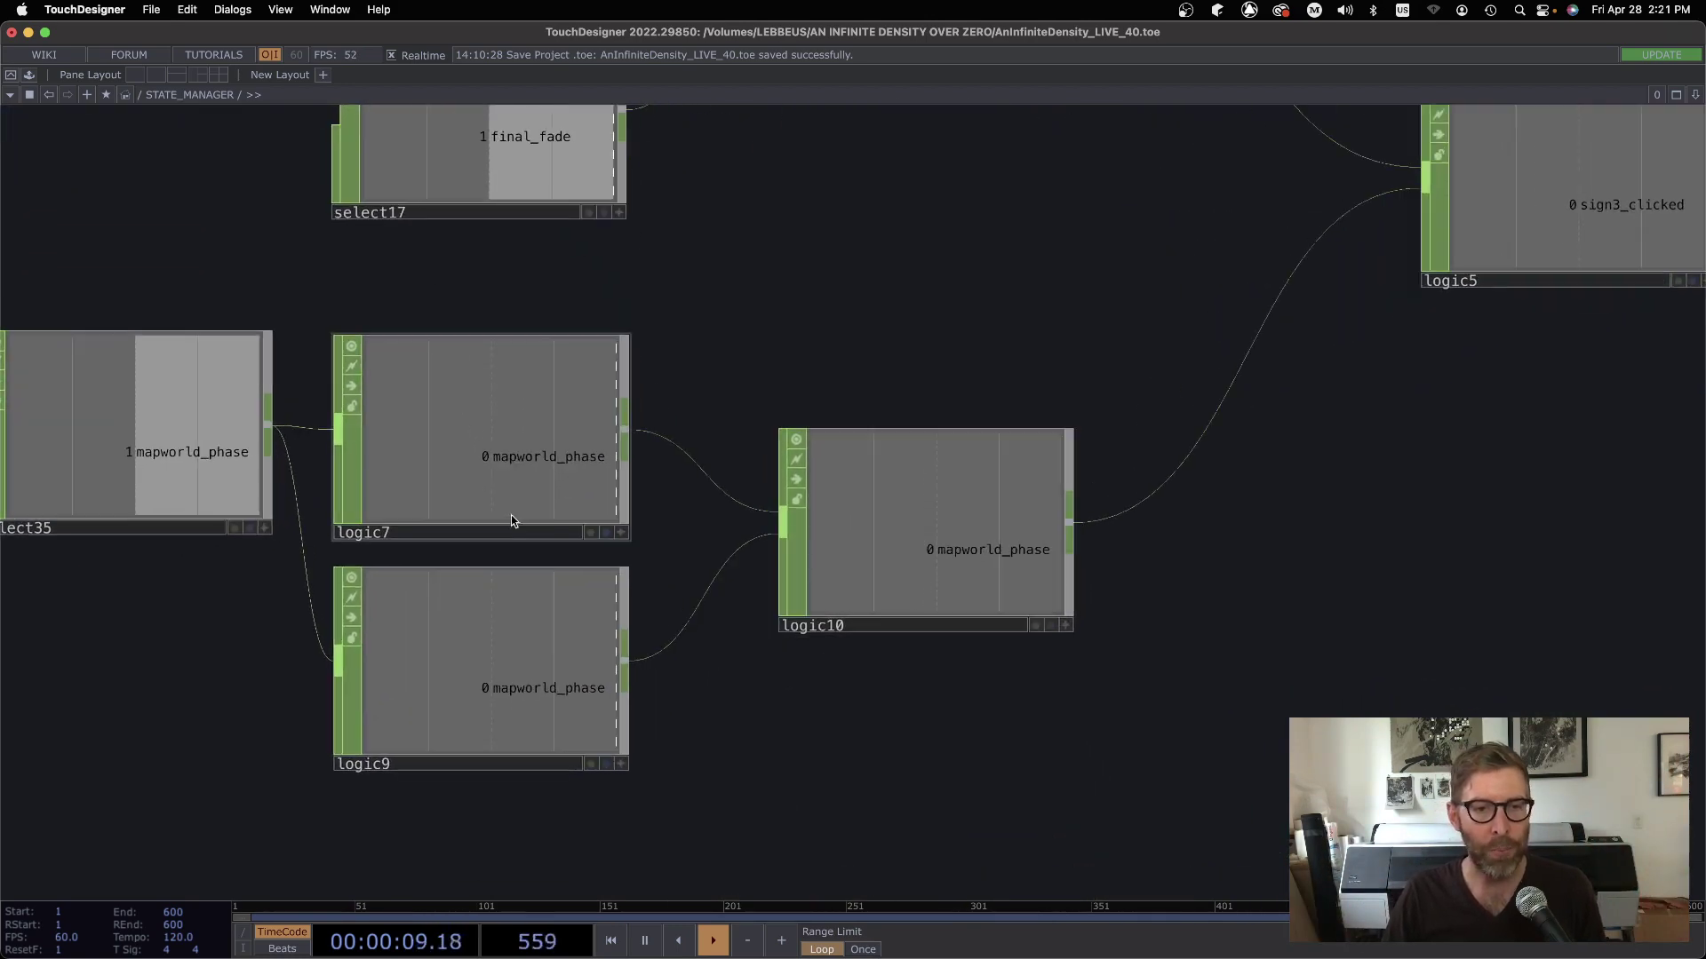
pyautogui.hscroll(-5, 449, 540)
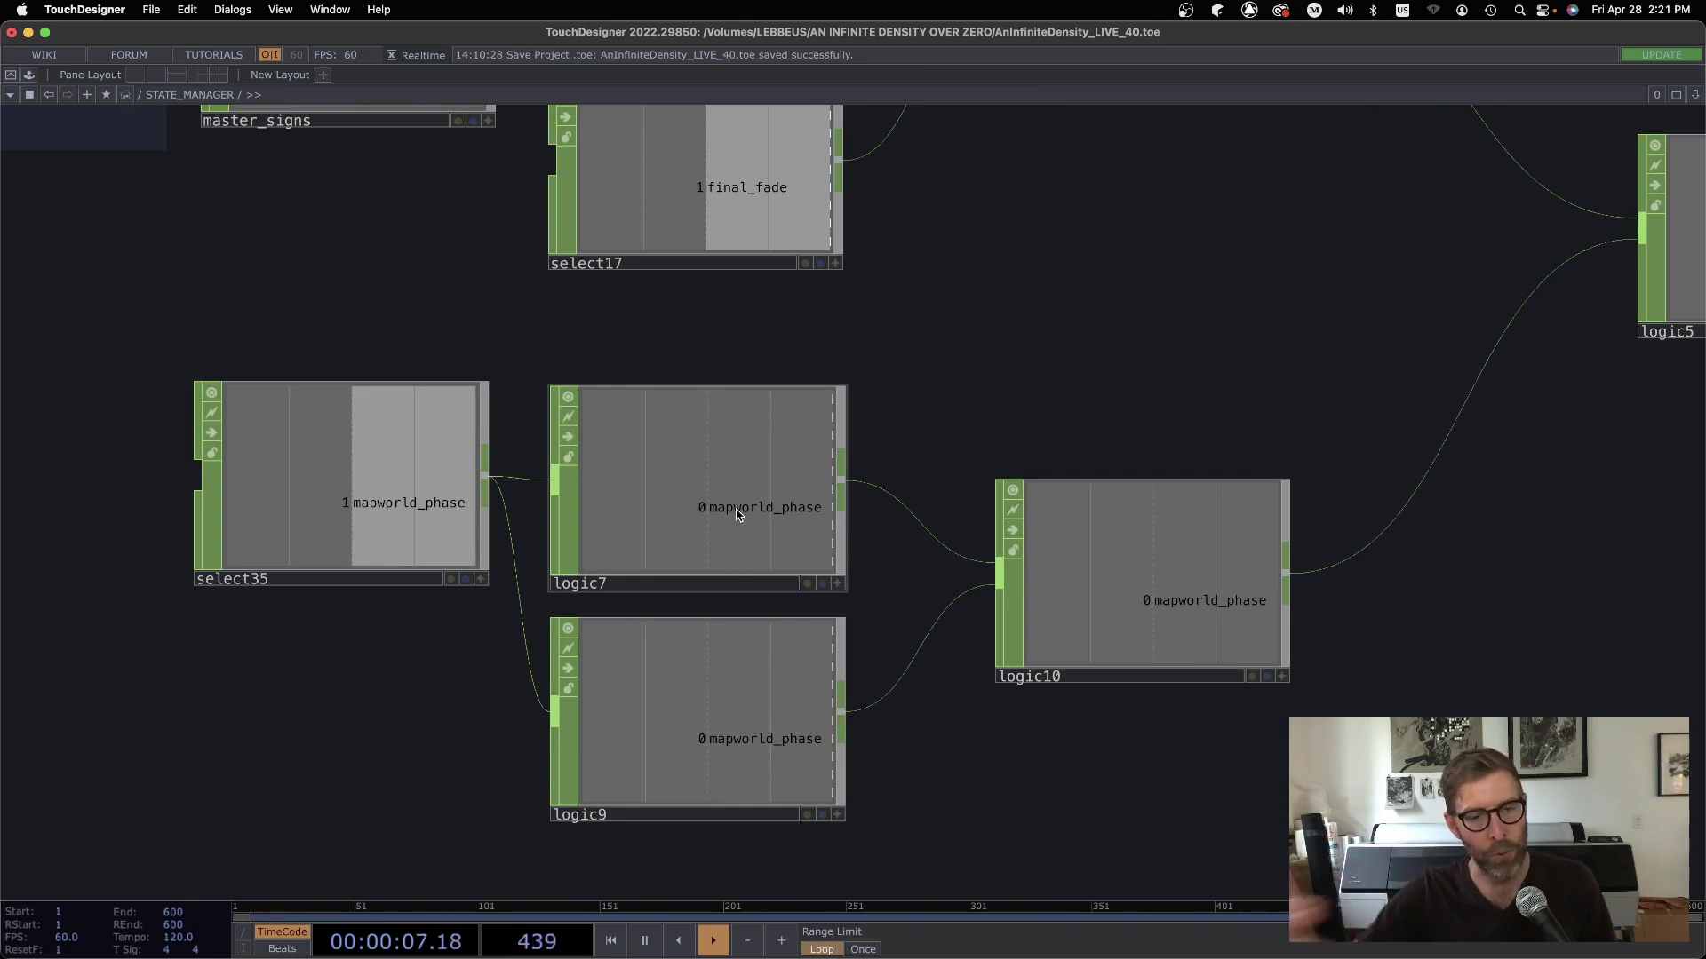
pyautogui.scroll(-10, 1364, 681)
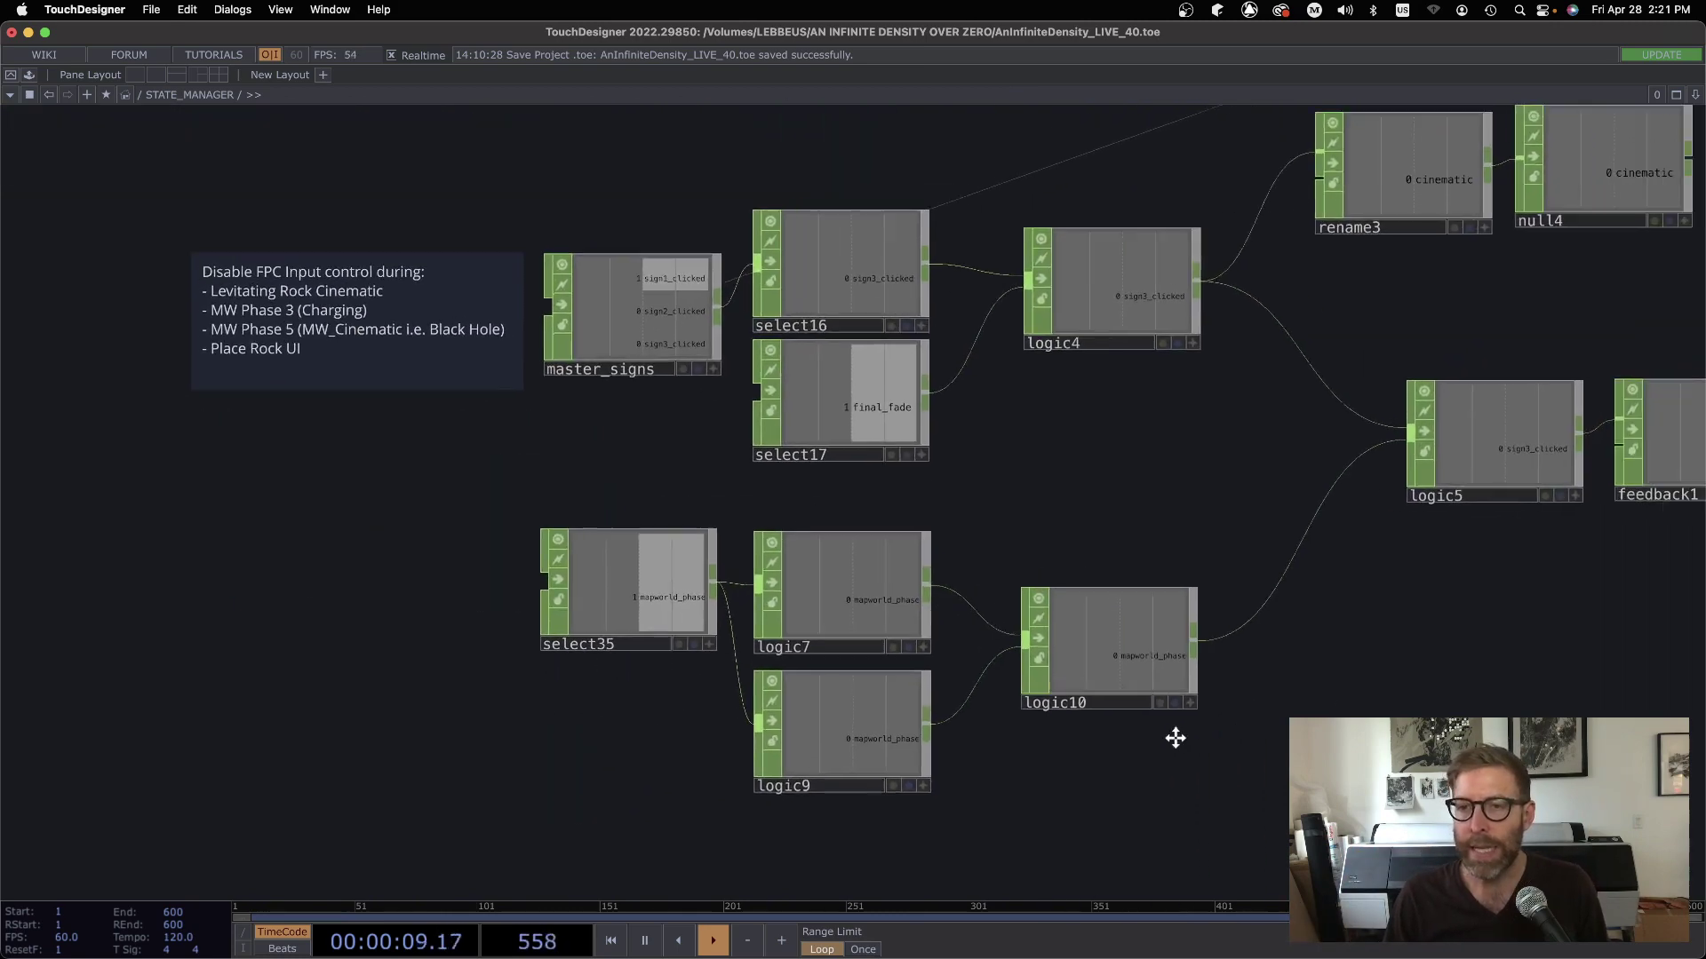
pyautogui.scroll(-5, 830, 716)
pyautogui.hscroll(3, 829, 716)
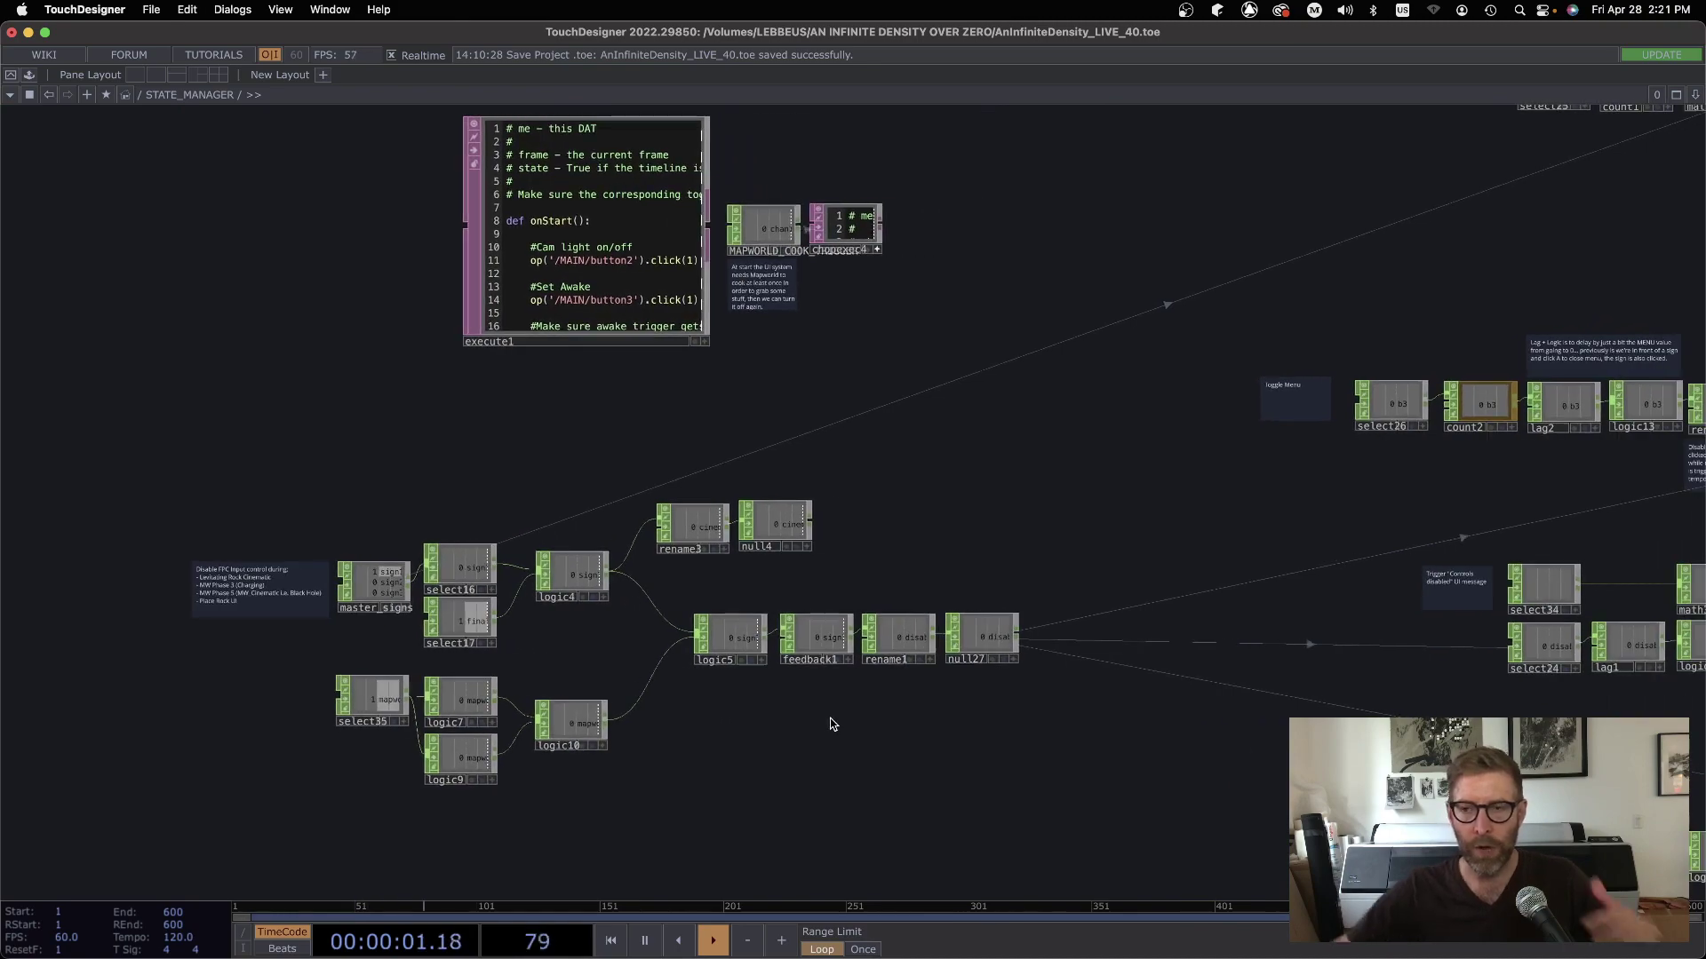
# Follow the disable_input channel from null27 to the chain that triggers the "Controls disabled" UI message.
pyautogui.hscroll(10, 811, 709)
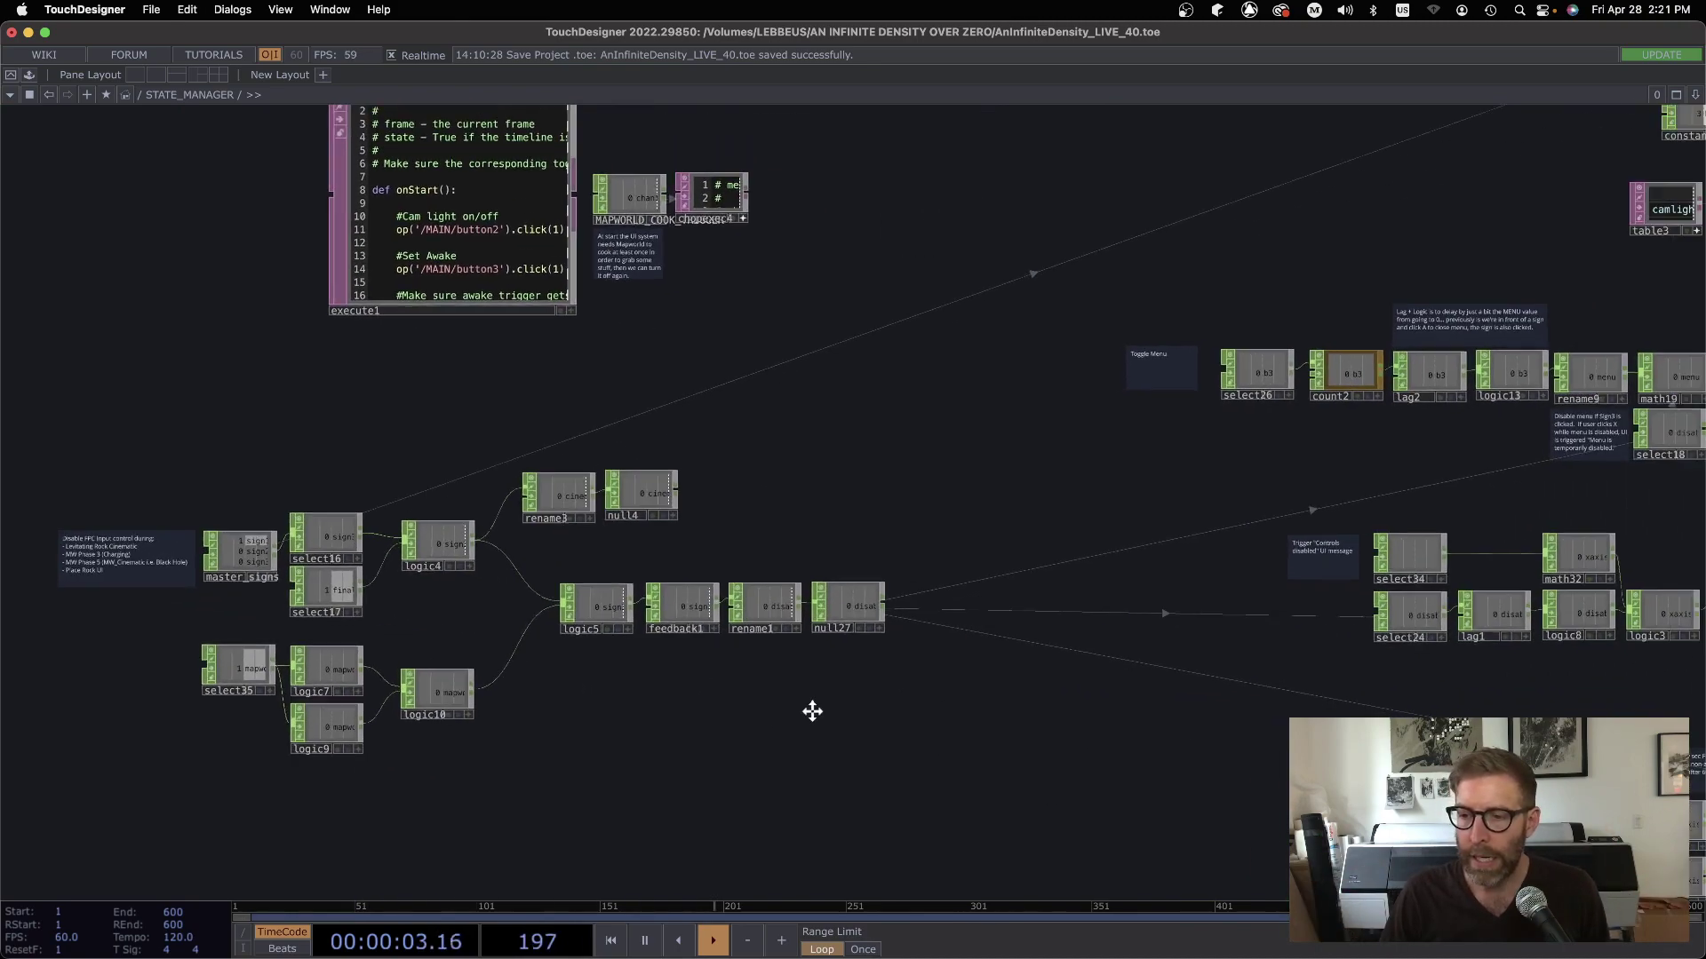
pyautogui.scroll(10, 613, 565)
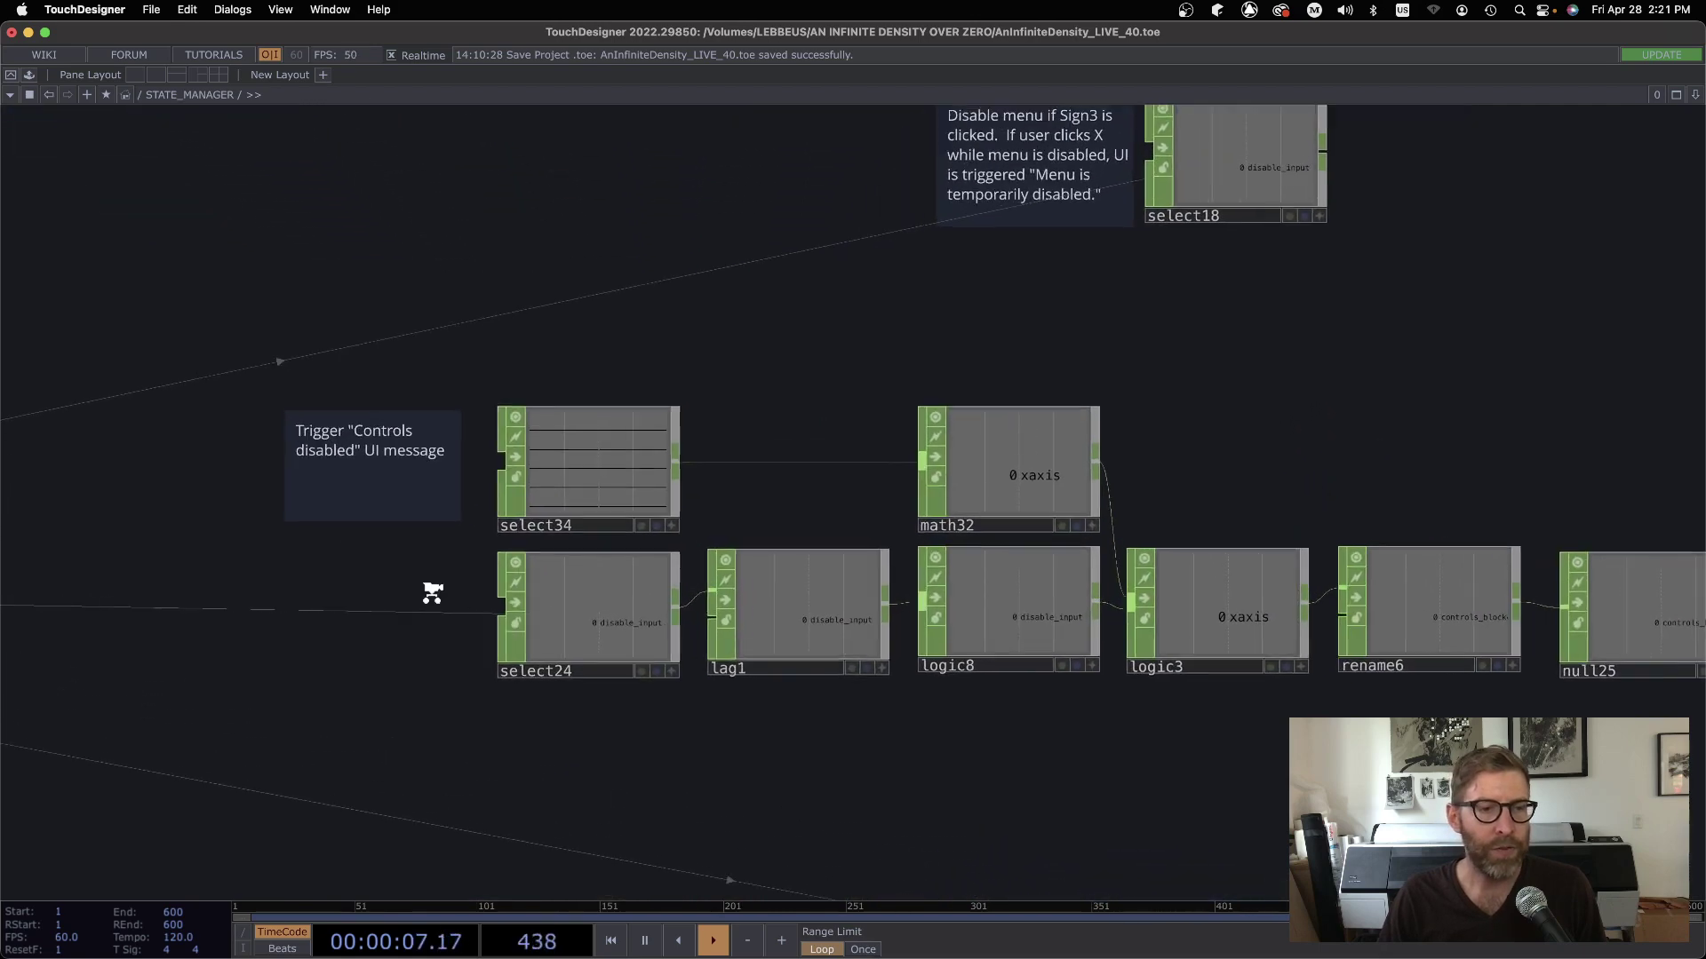
pyautogui.scroll(5, 431, 594)
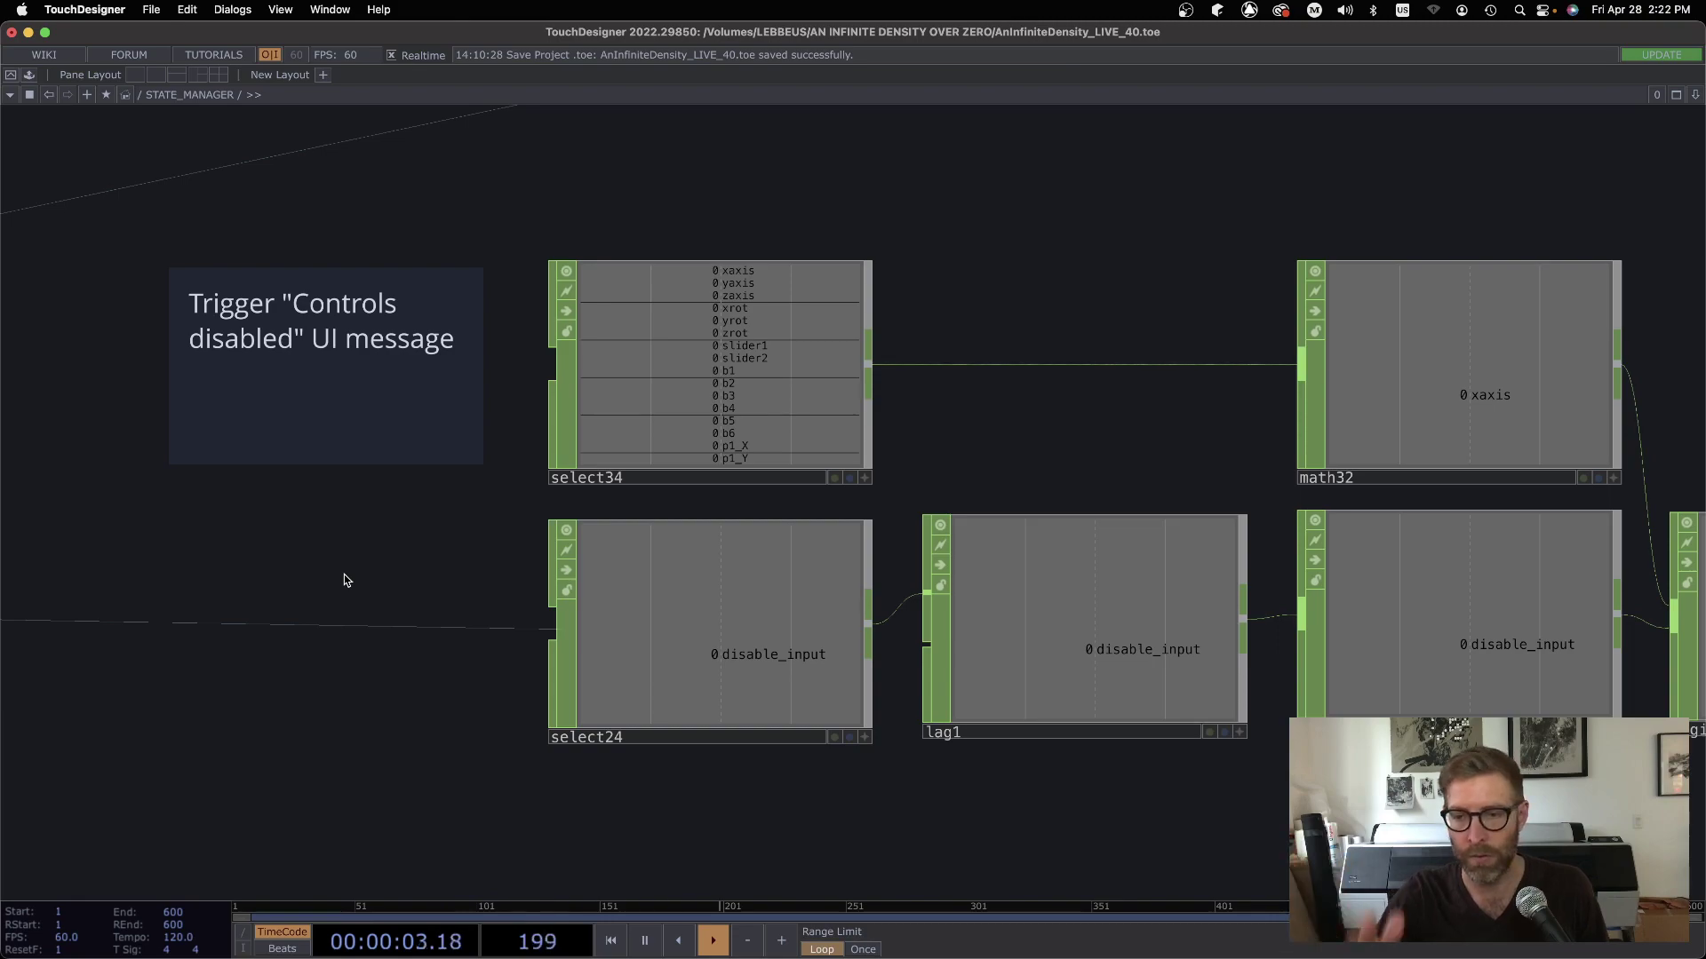
pyautogui.scroll(-10, 339, 717)
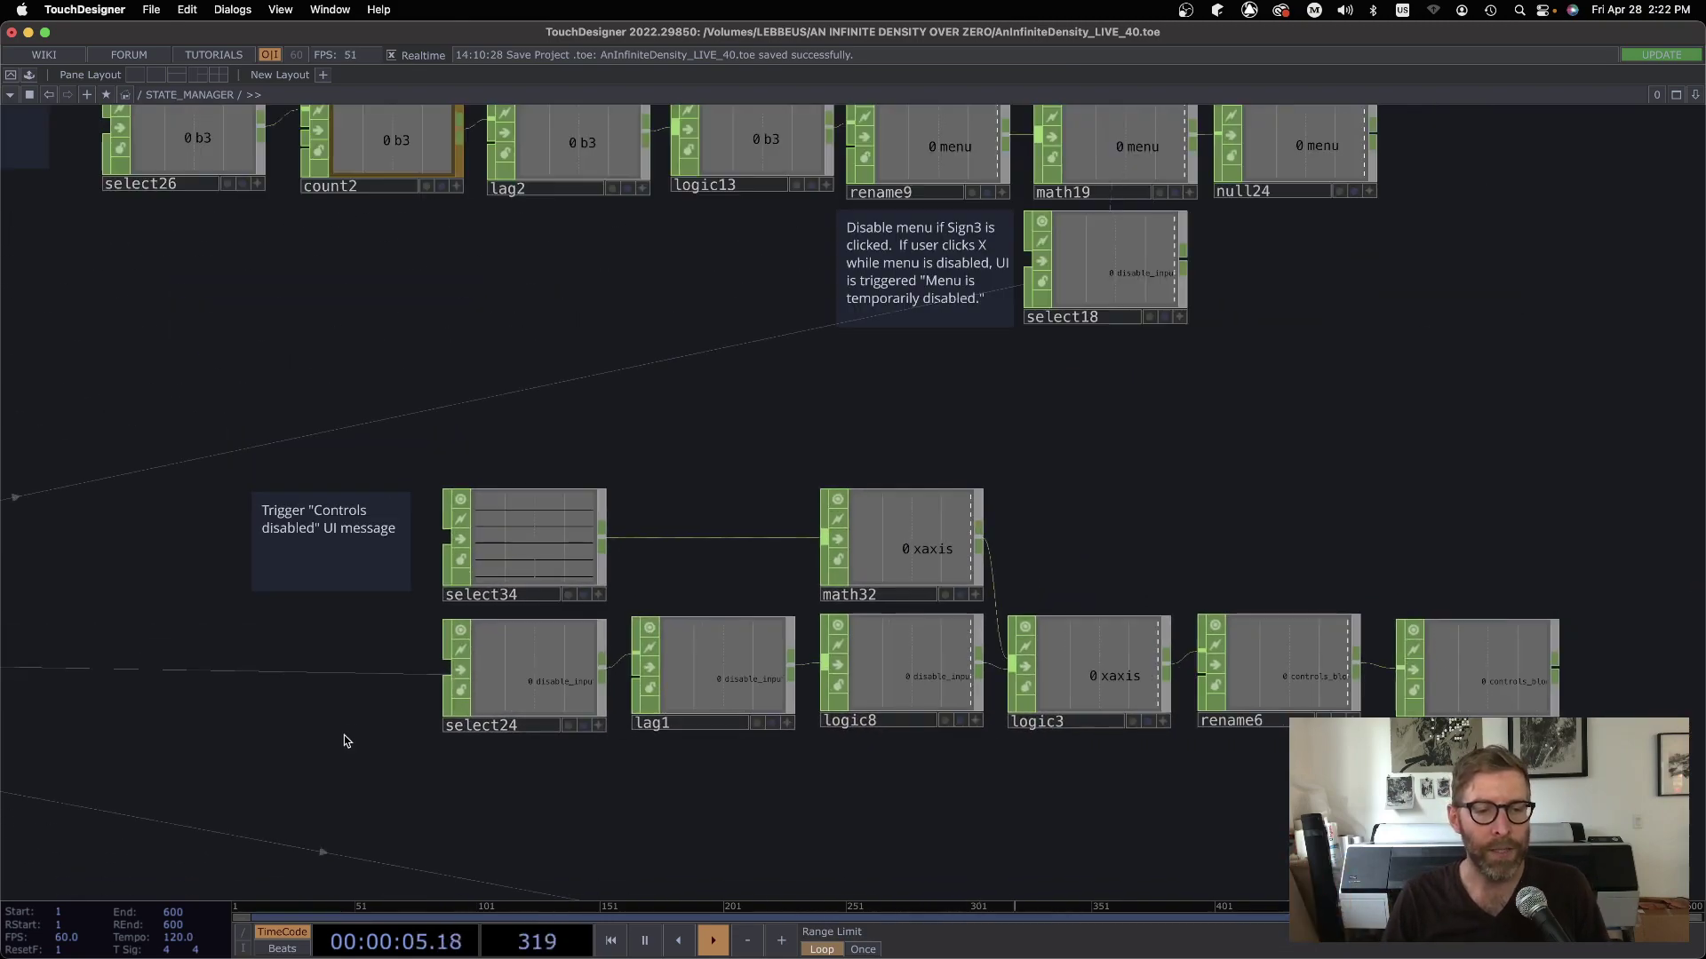
# Return to the root network and enter the MASTER_TIME component to examine its midnight trigger and seconds counter chains.
pyautogui.scroll(-15, 640, 649)
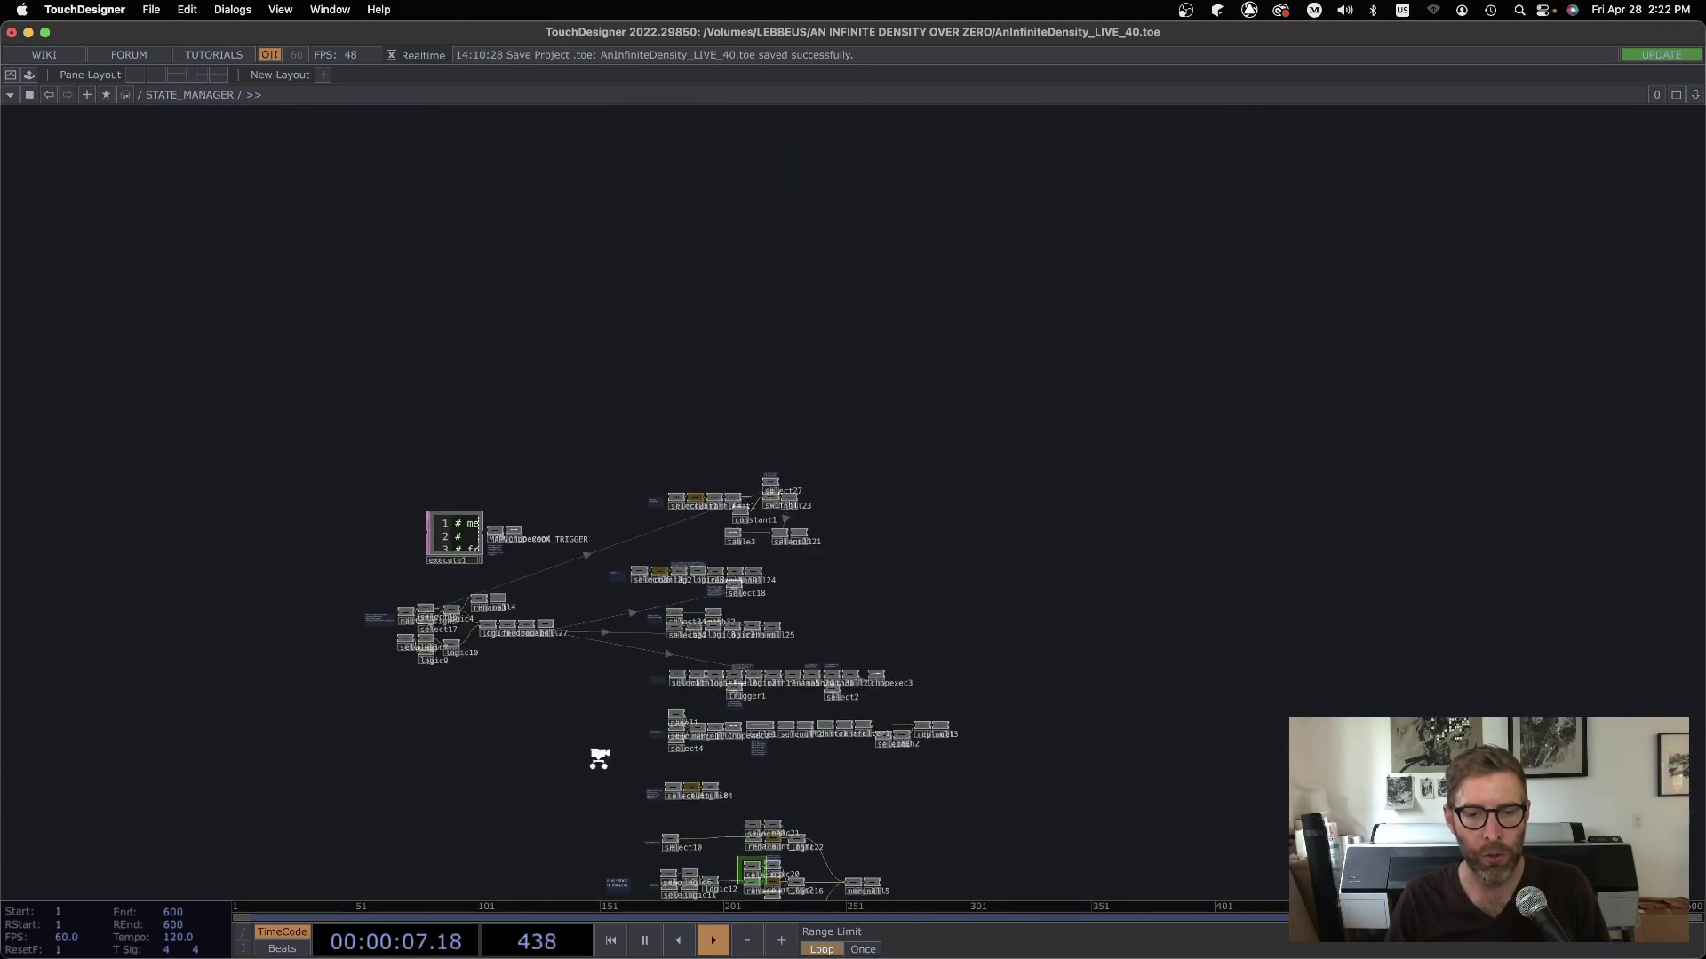
pyautogui.scroll(-6, 597, 757)
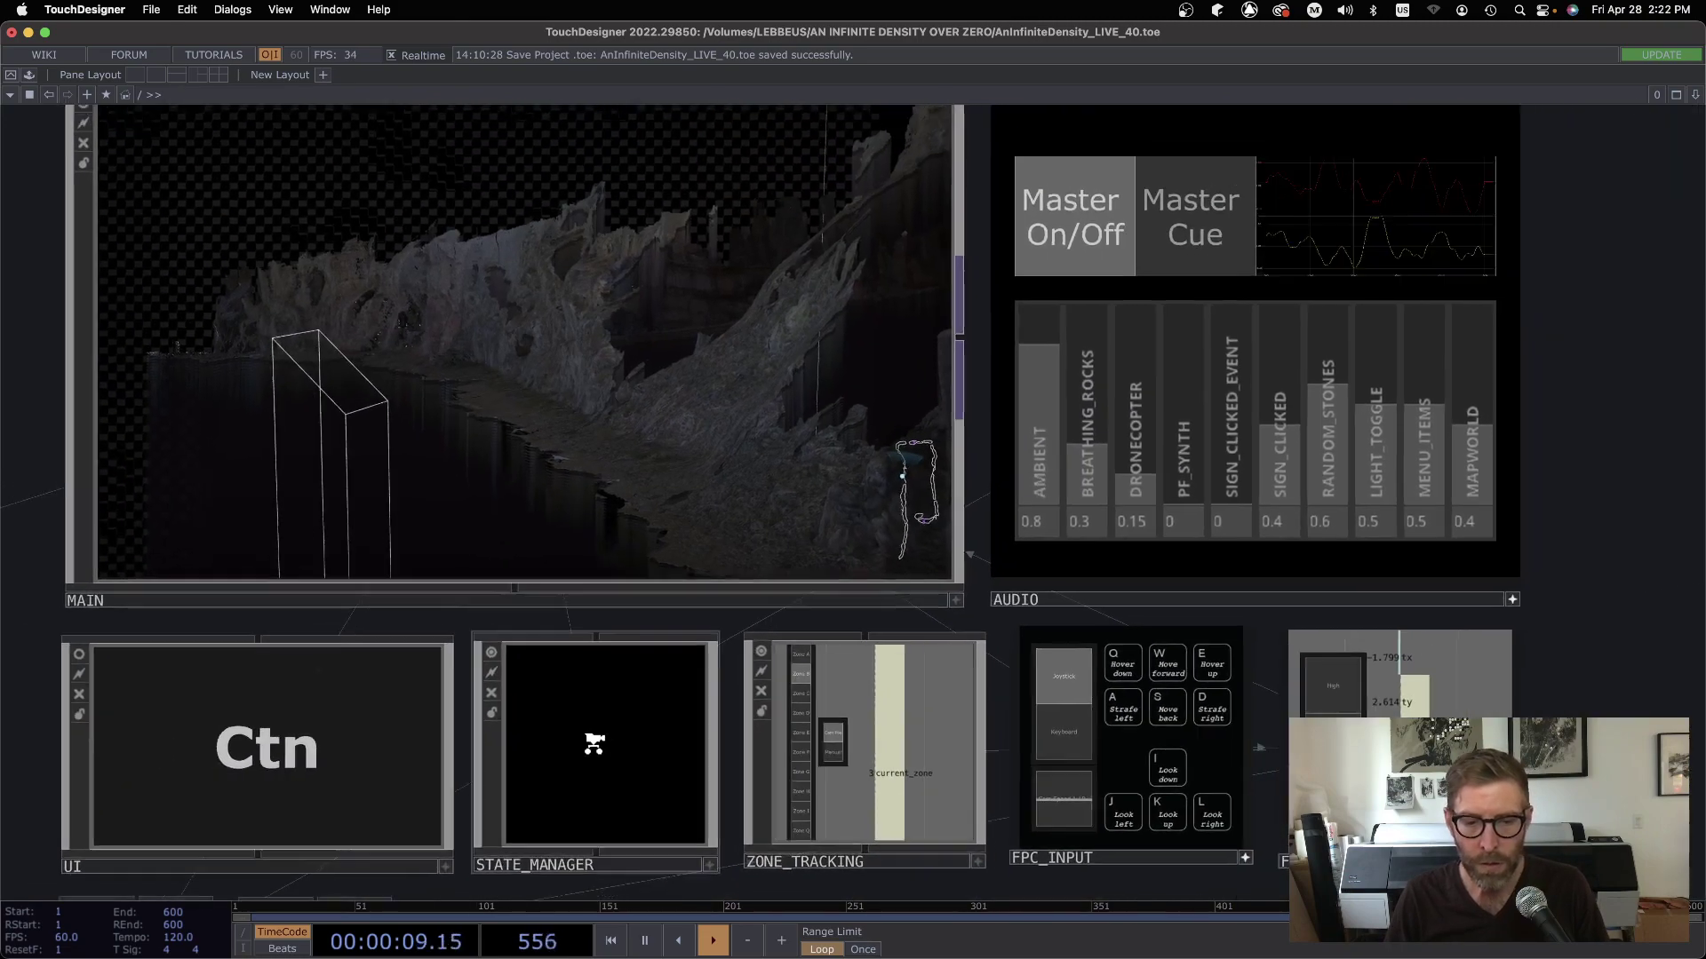
pyautogui.scroll(-5, 1553, 685)
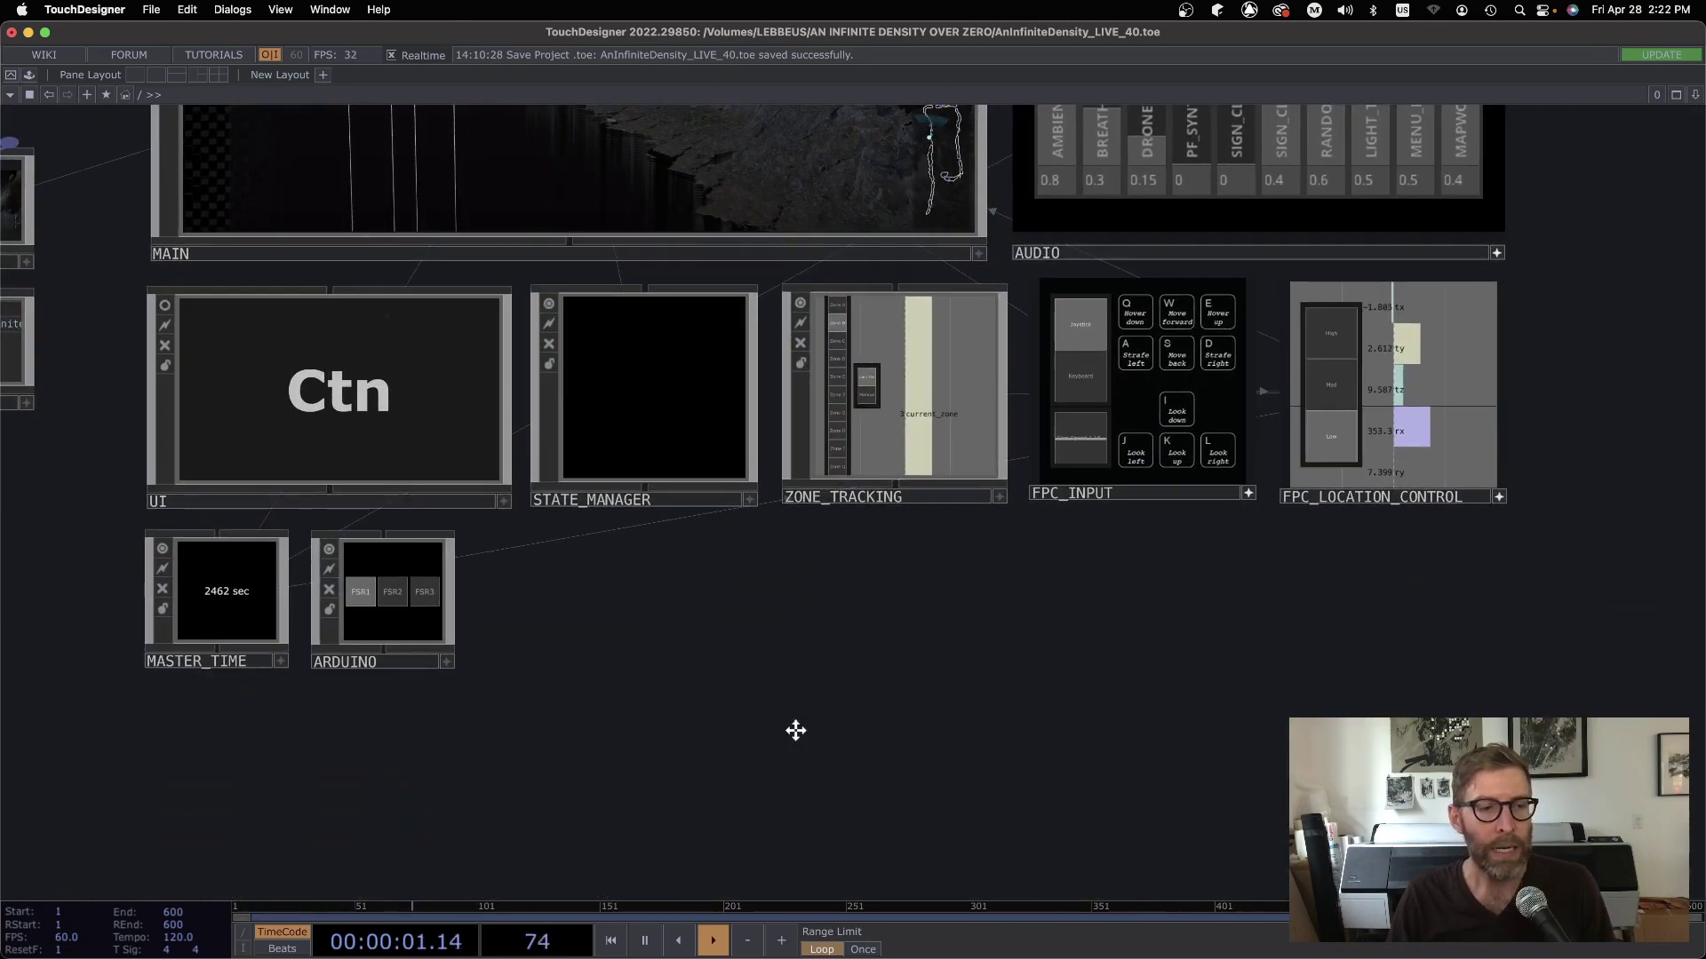
pyautogui.scroll(2, 875, 805)
pyautogui.scroll(10, 393, 787)
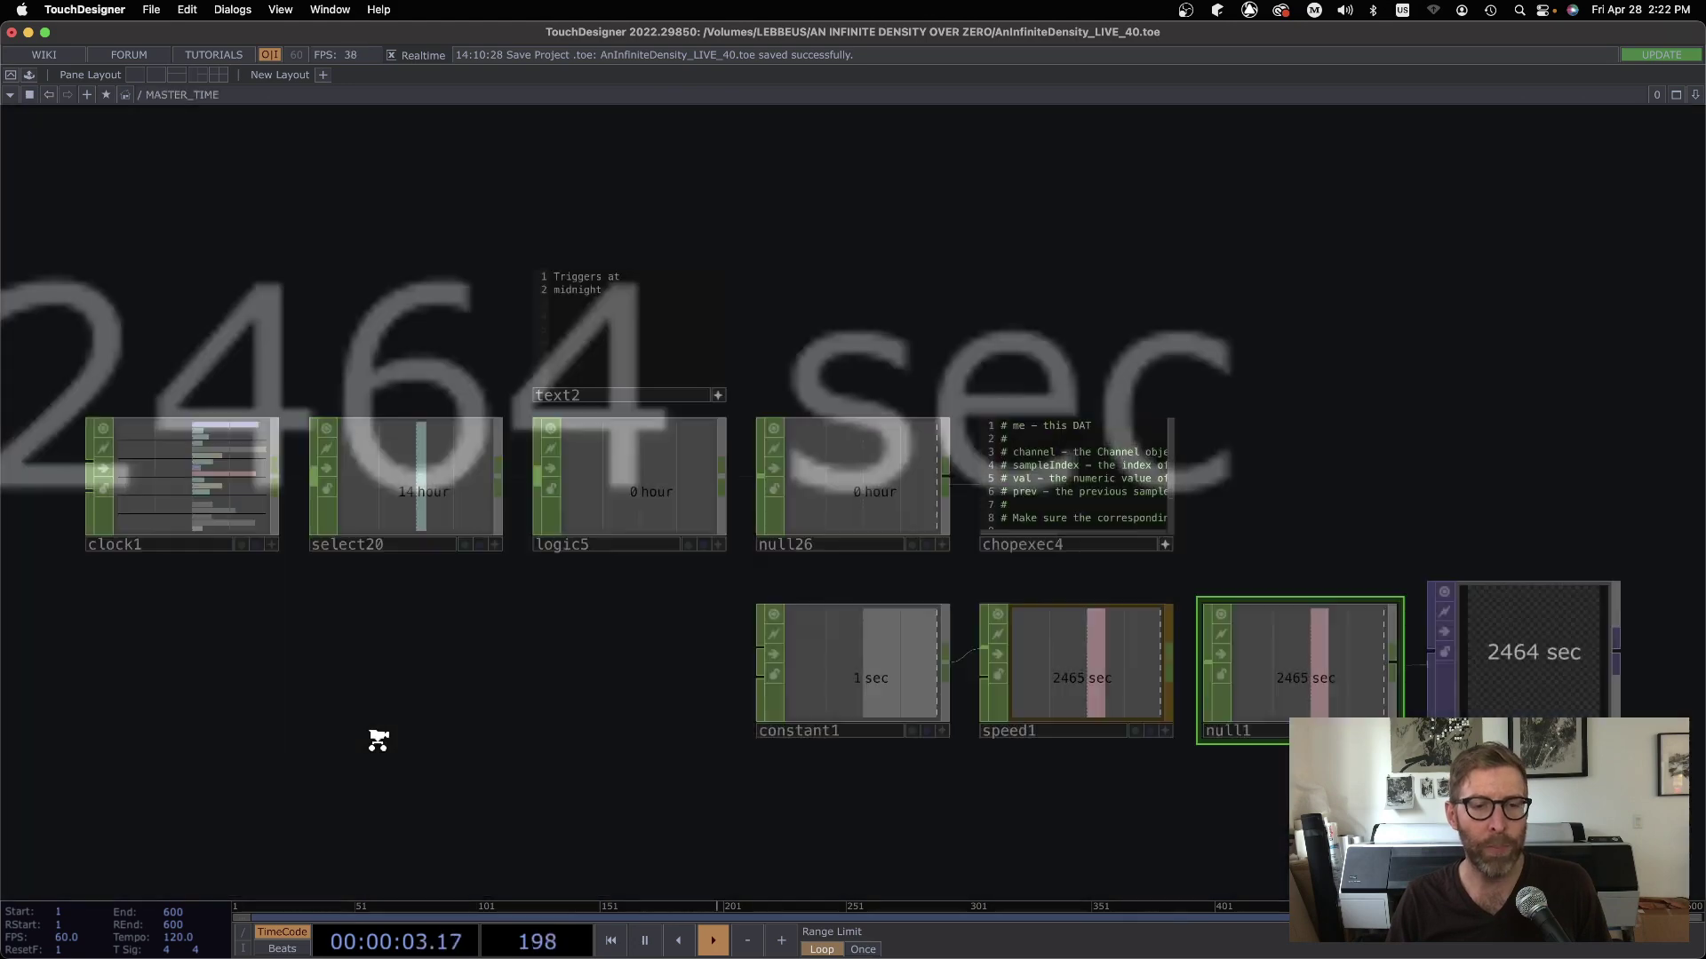
pyautogui.moveTo(550, 658); pyautogui.dragTo(540, 575)
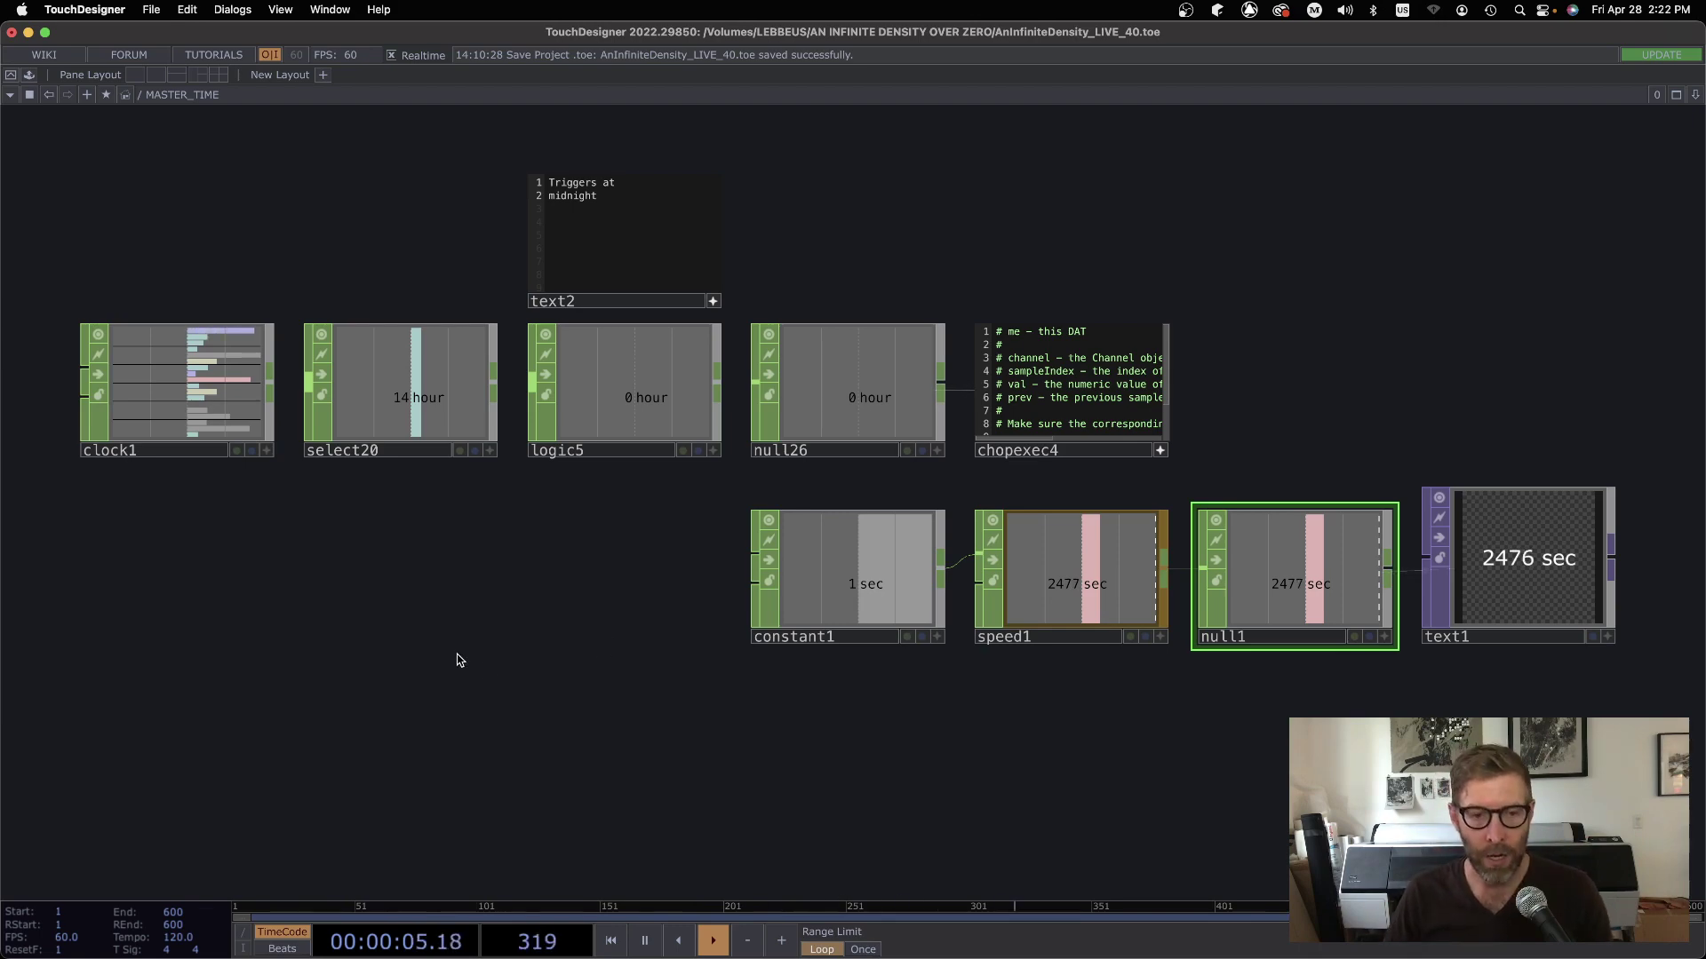
# Add a Constant CHOP in the empty area below the clock chain in MASTER_TIME.
pyautogui.press('Tab')
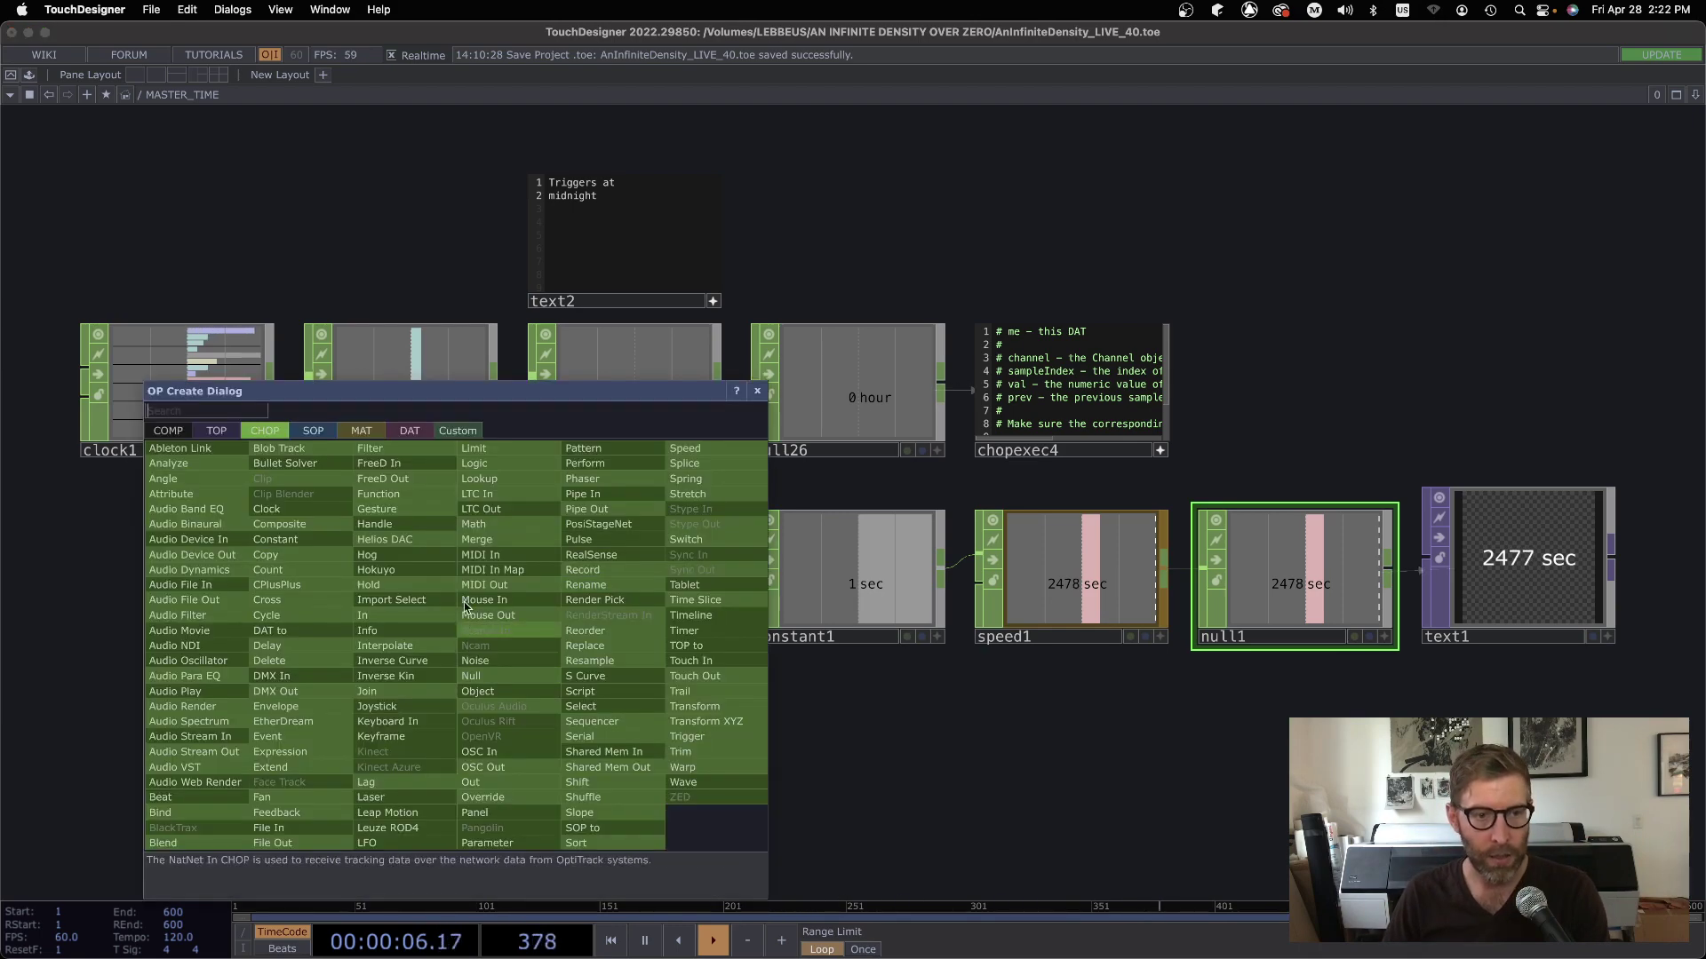
pyautogui.click(290, 542)
pyautogui.click(393, 663)
# Set the value of chan1 on the new Constant CHOP to the expression absTime.seconds.
pyautogui.scroll(5, 444, 666)
pyautogui.press('p')
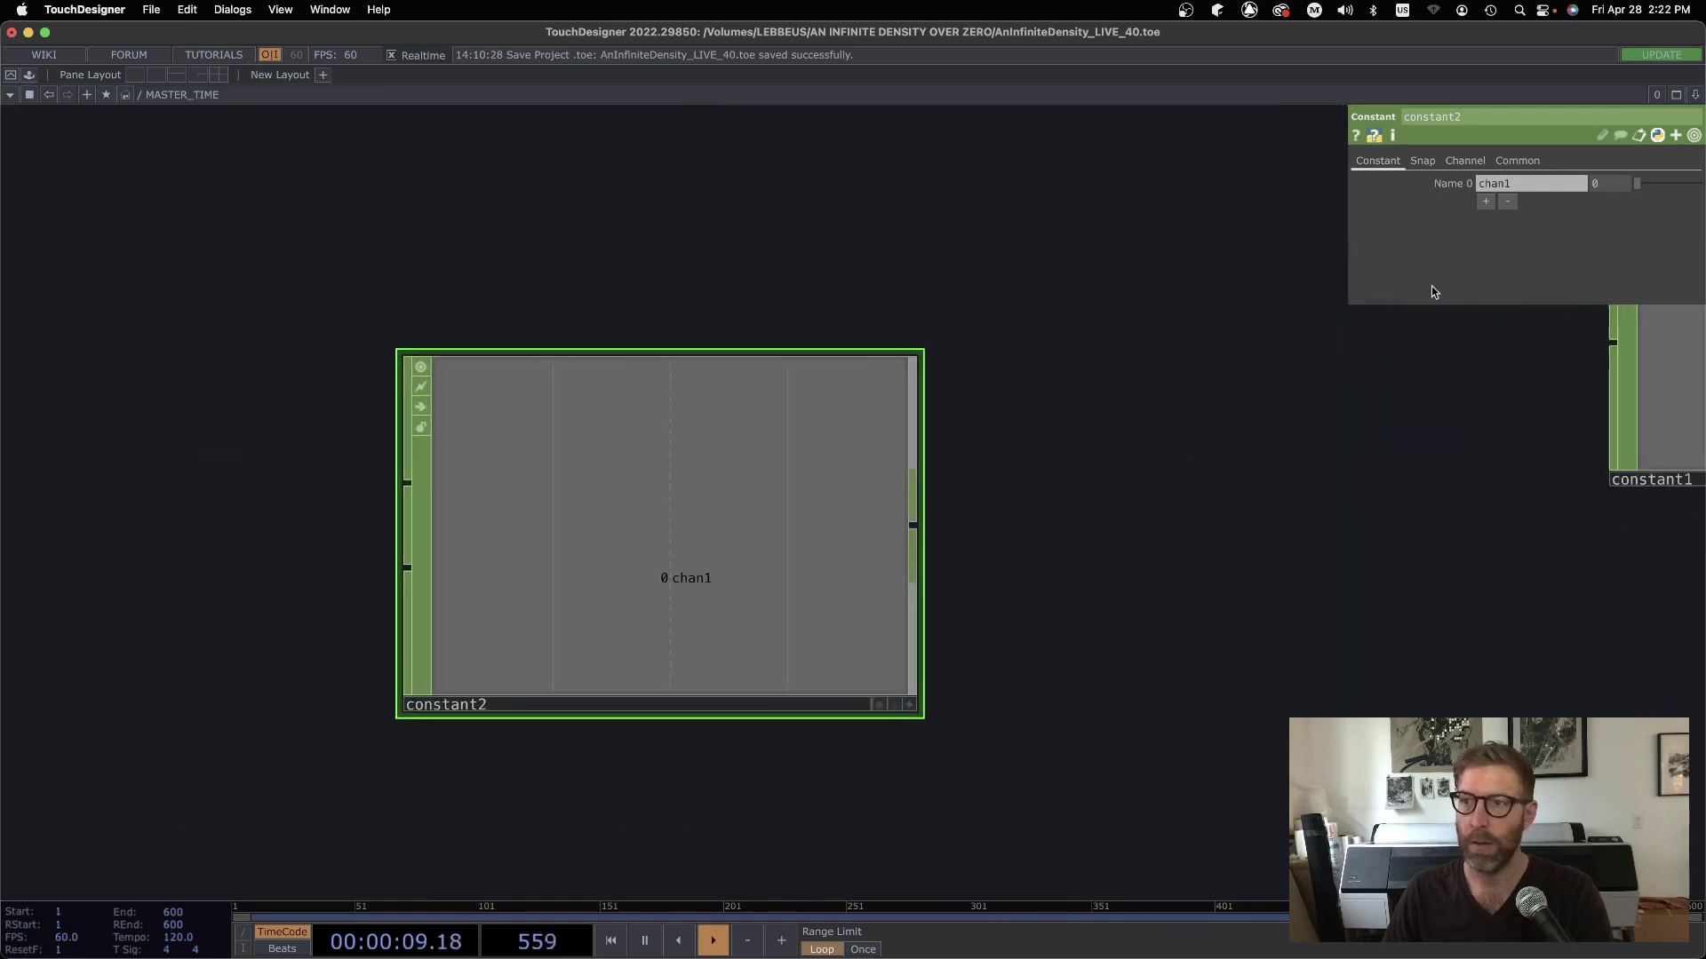
pyautogui.click(1439, 183)
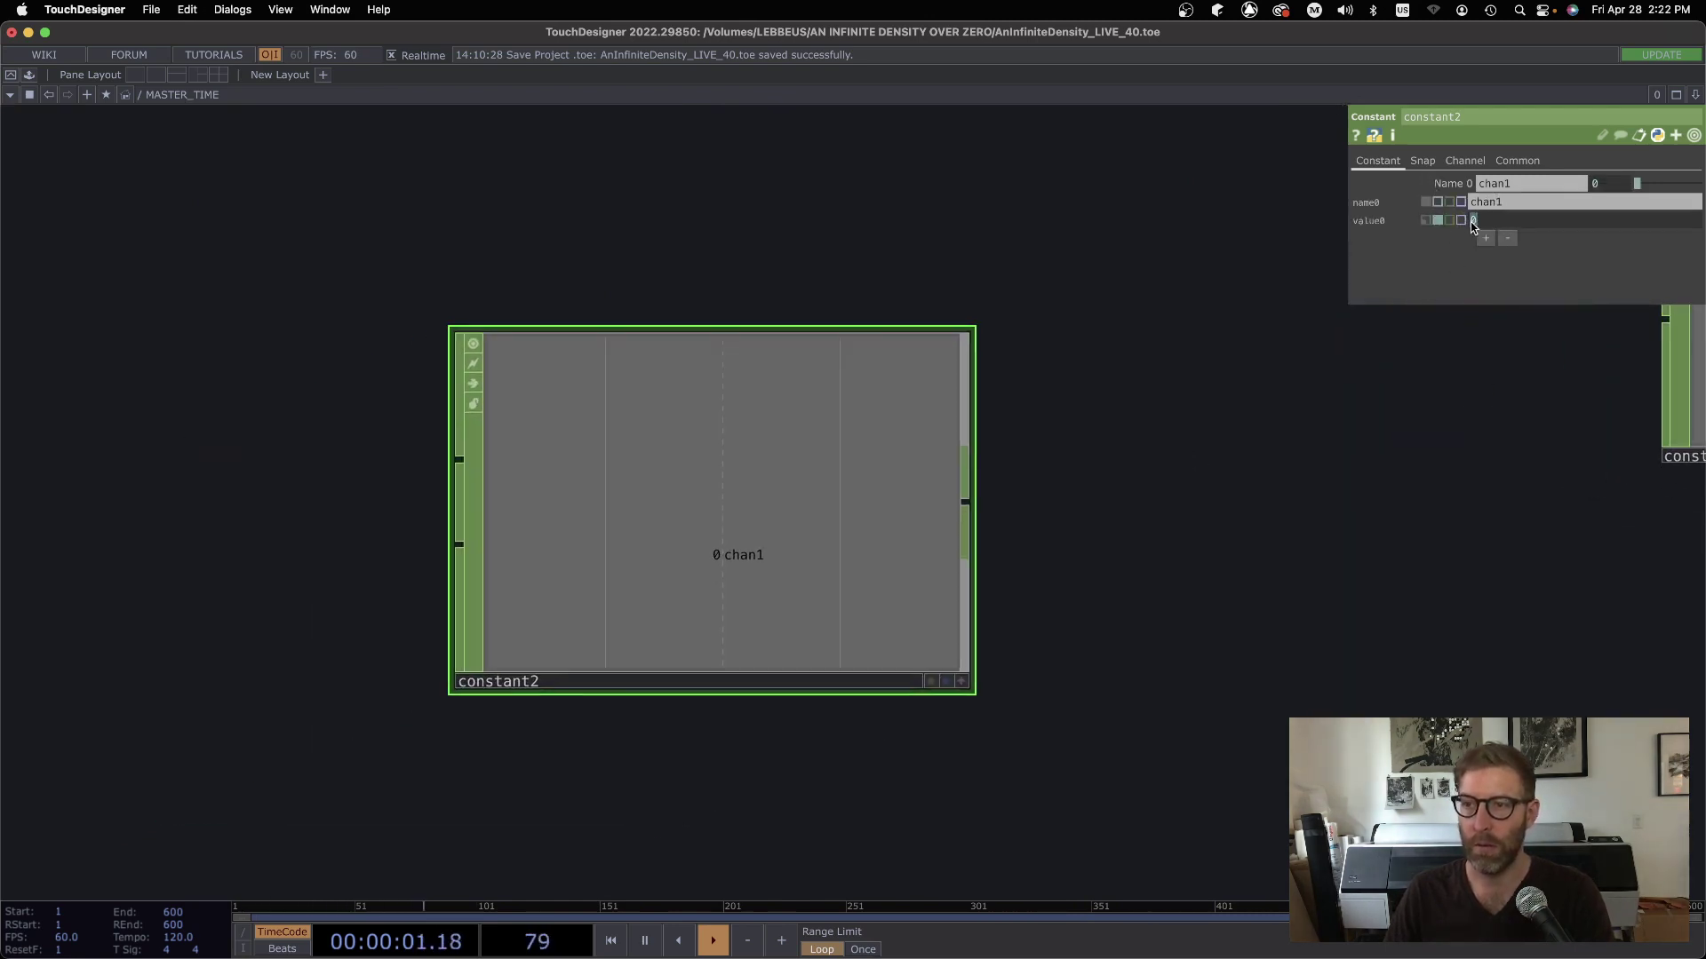
pyautogui.click(1475, 222)
pyautogui.write('absTime.seconds')
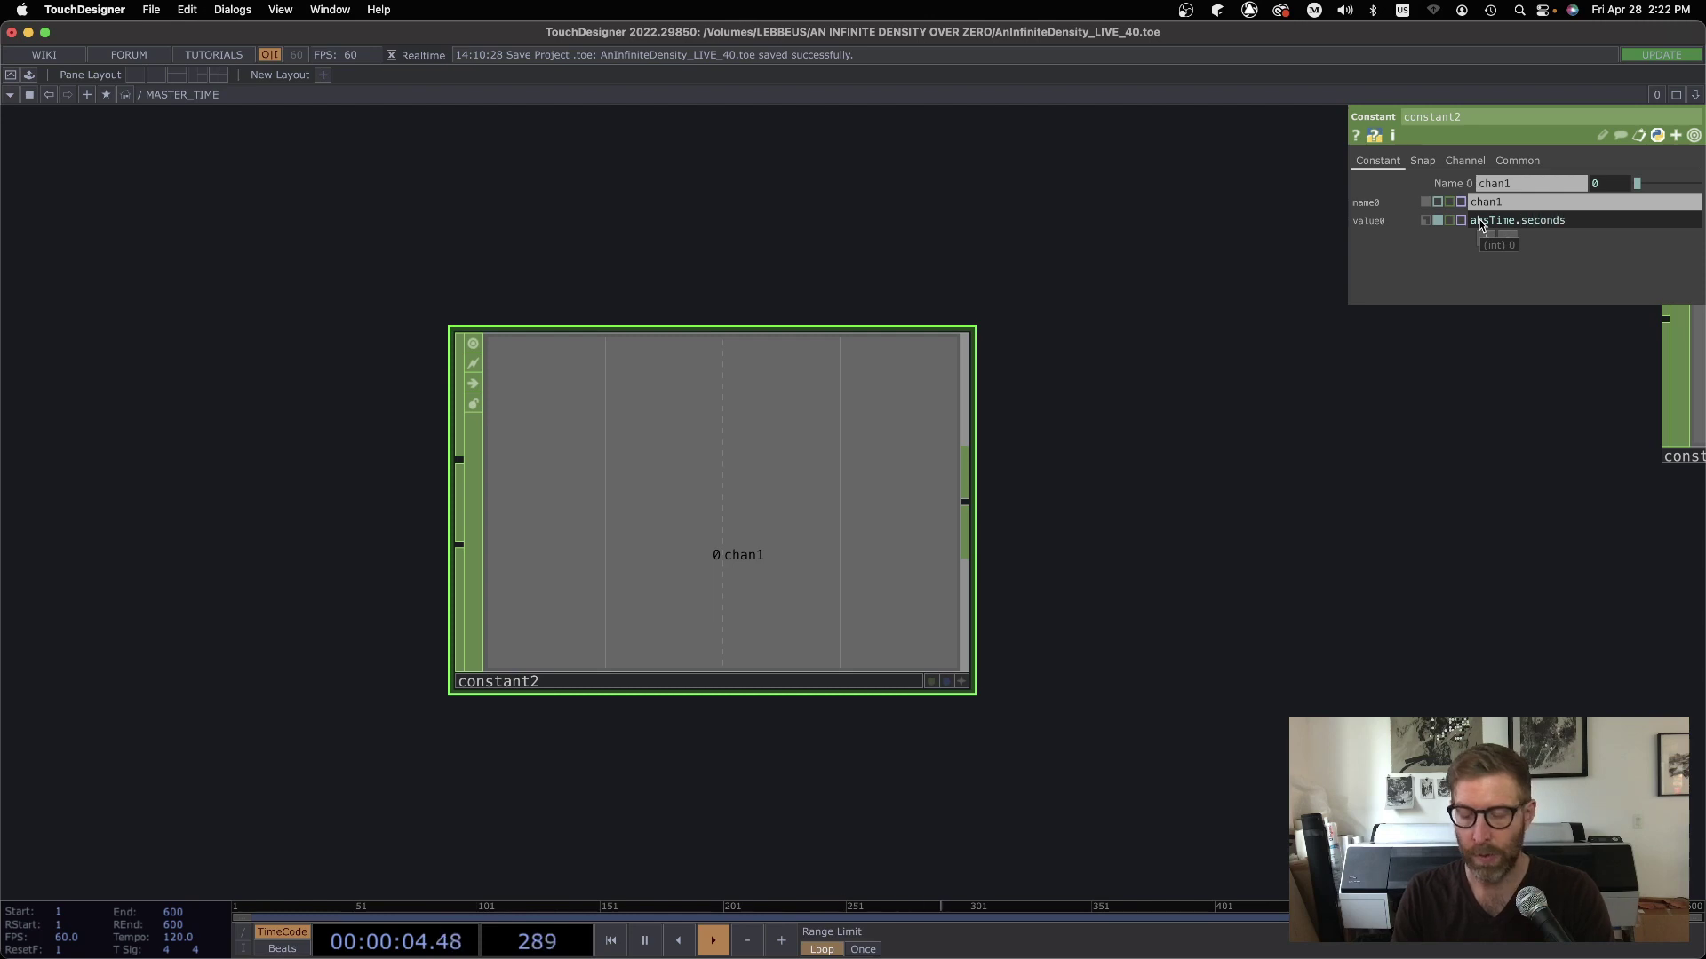
pyautogui.press('Return')
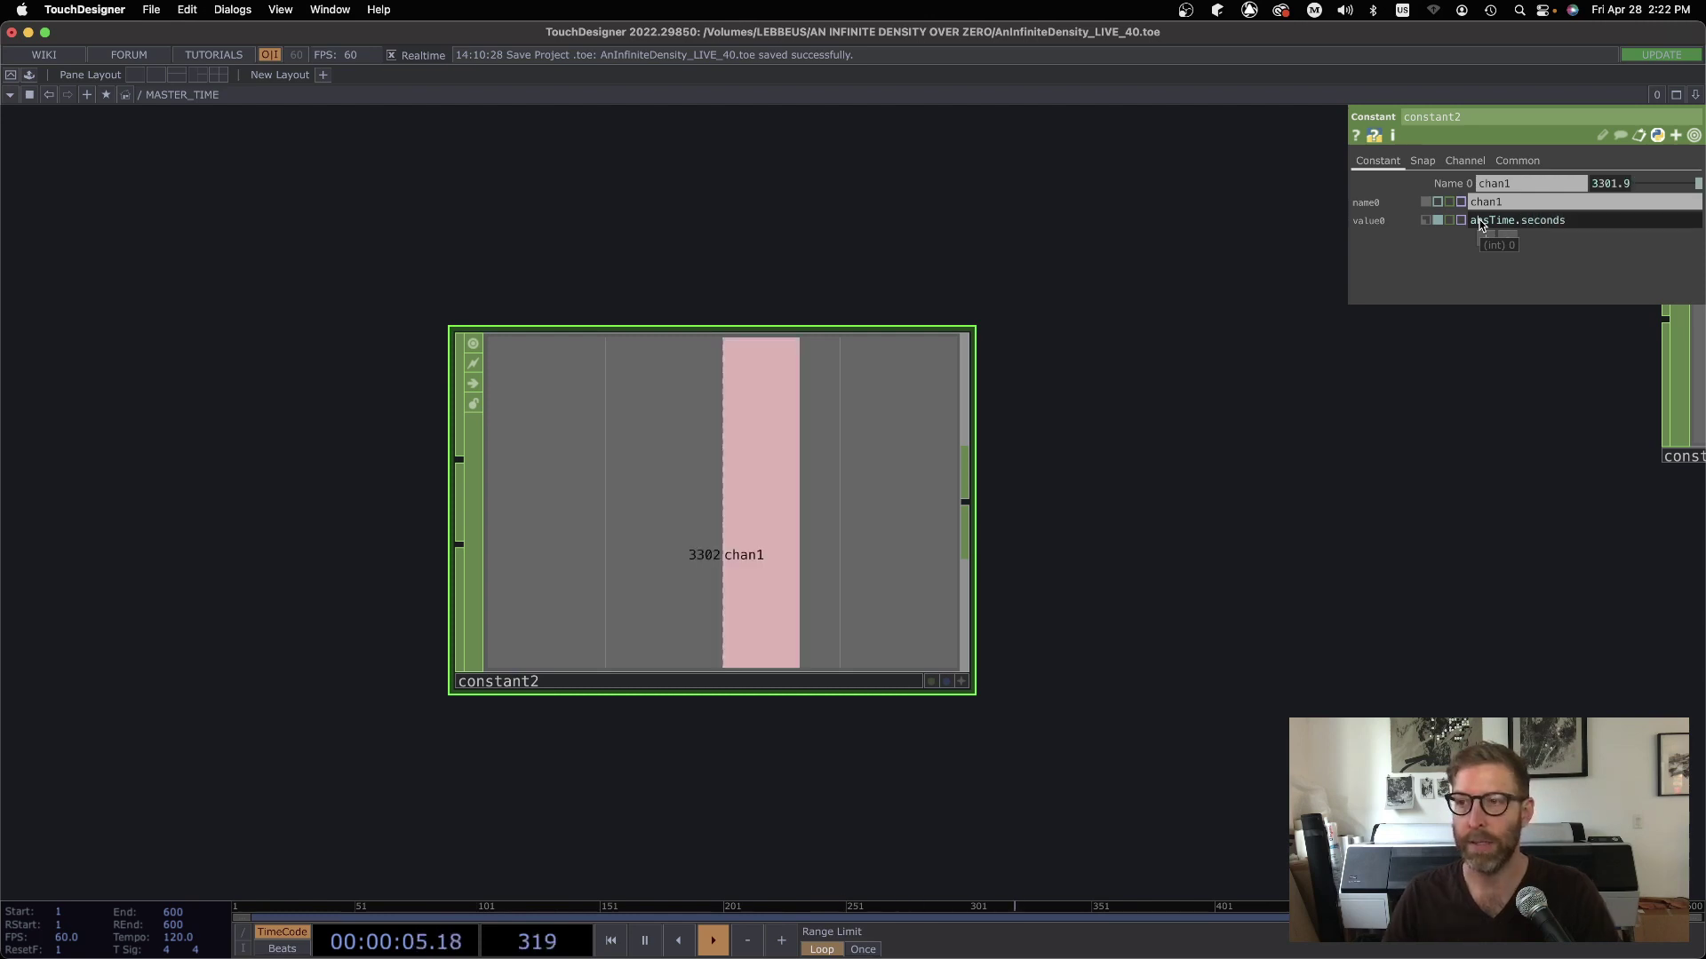
# Delete the Constant CHOP holding the absTime.seconds expression from MASTER_TIME.
pyautogui.hscroll(-5, 1115, 570)
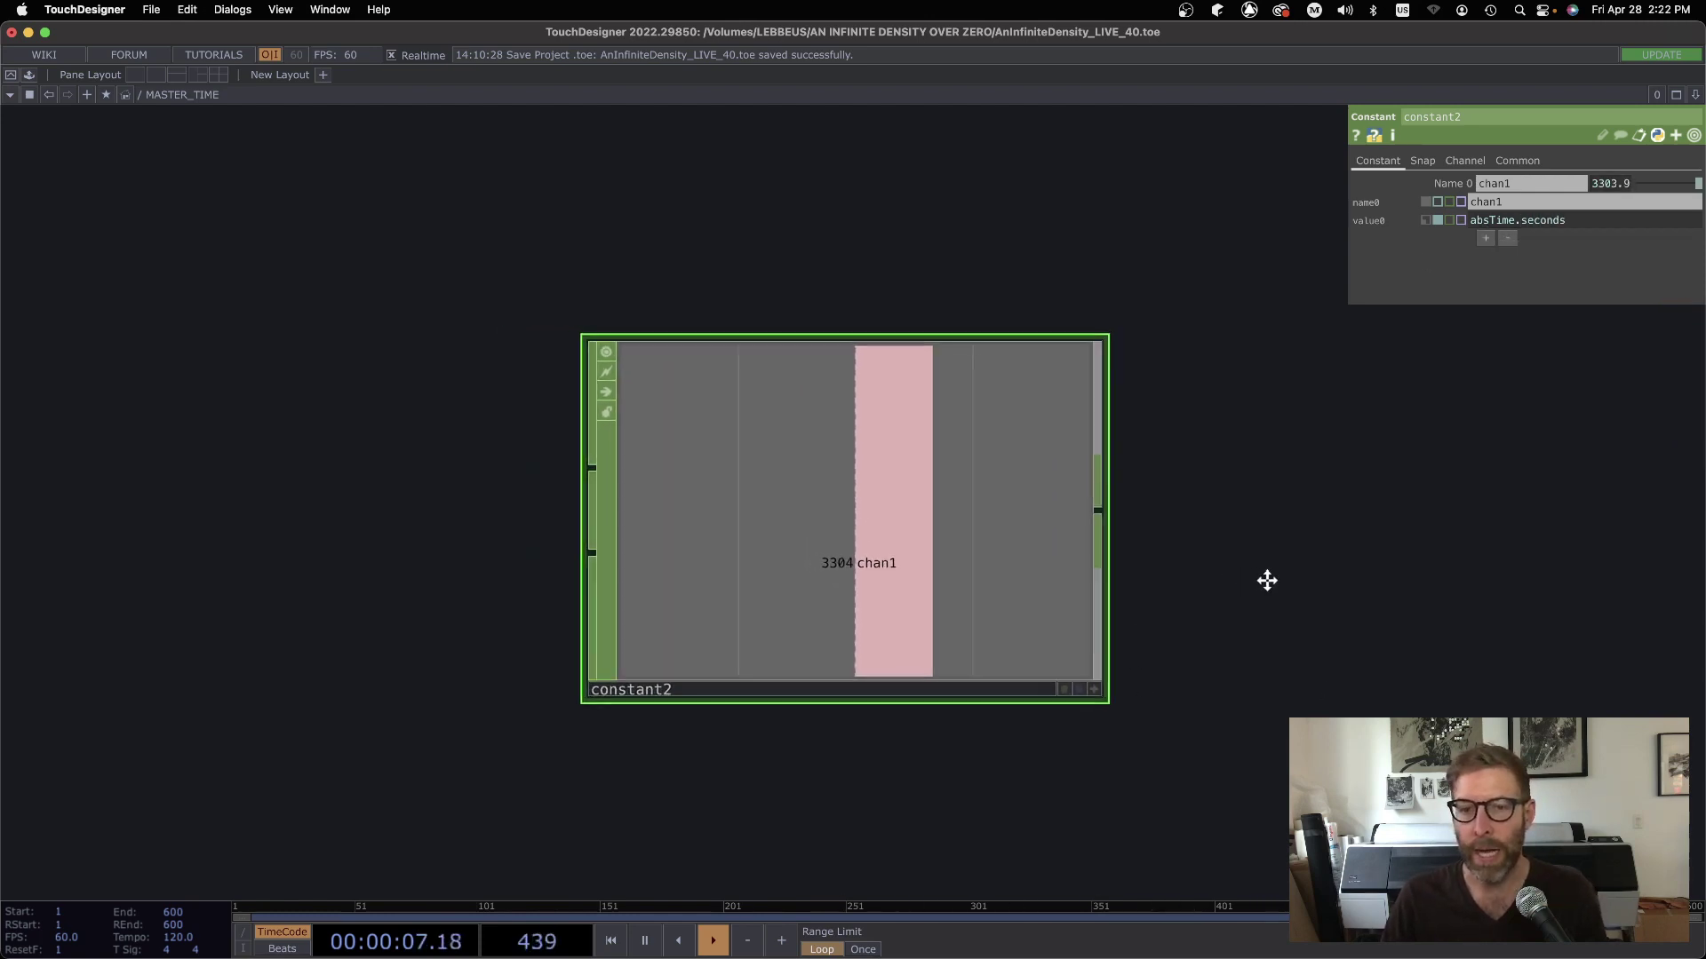
pyautogui.scroll(2, 1237, 610)
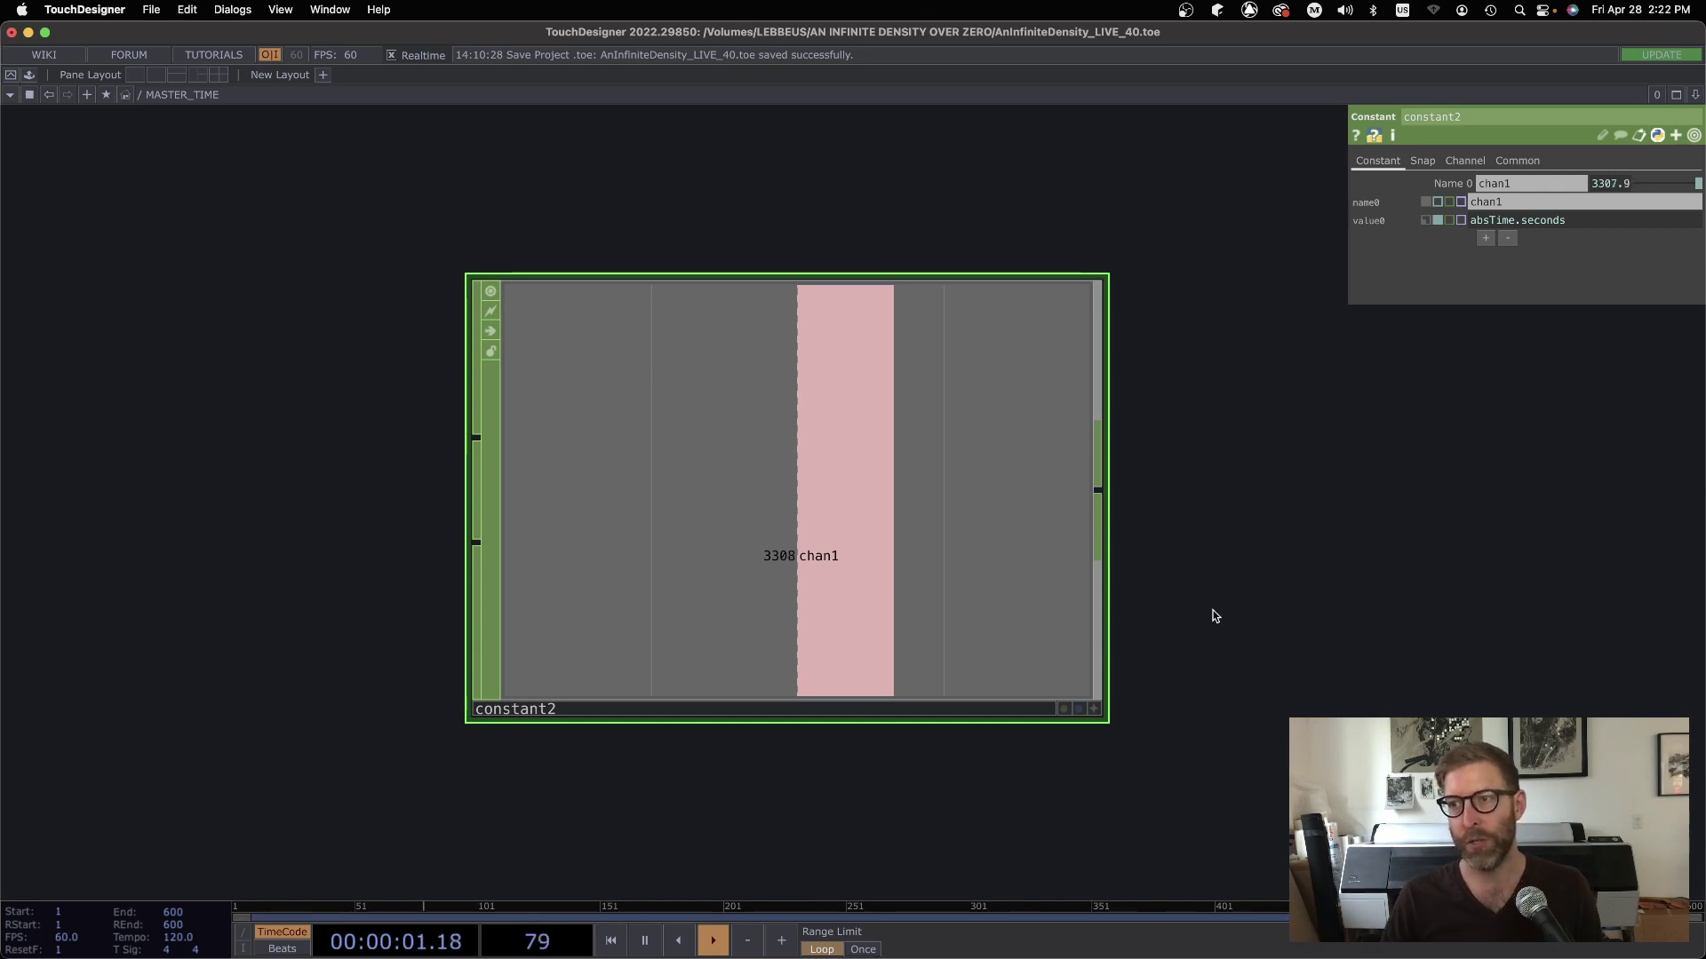
pyautogui.hscroll(-3, 1181, 608)
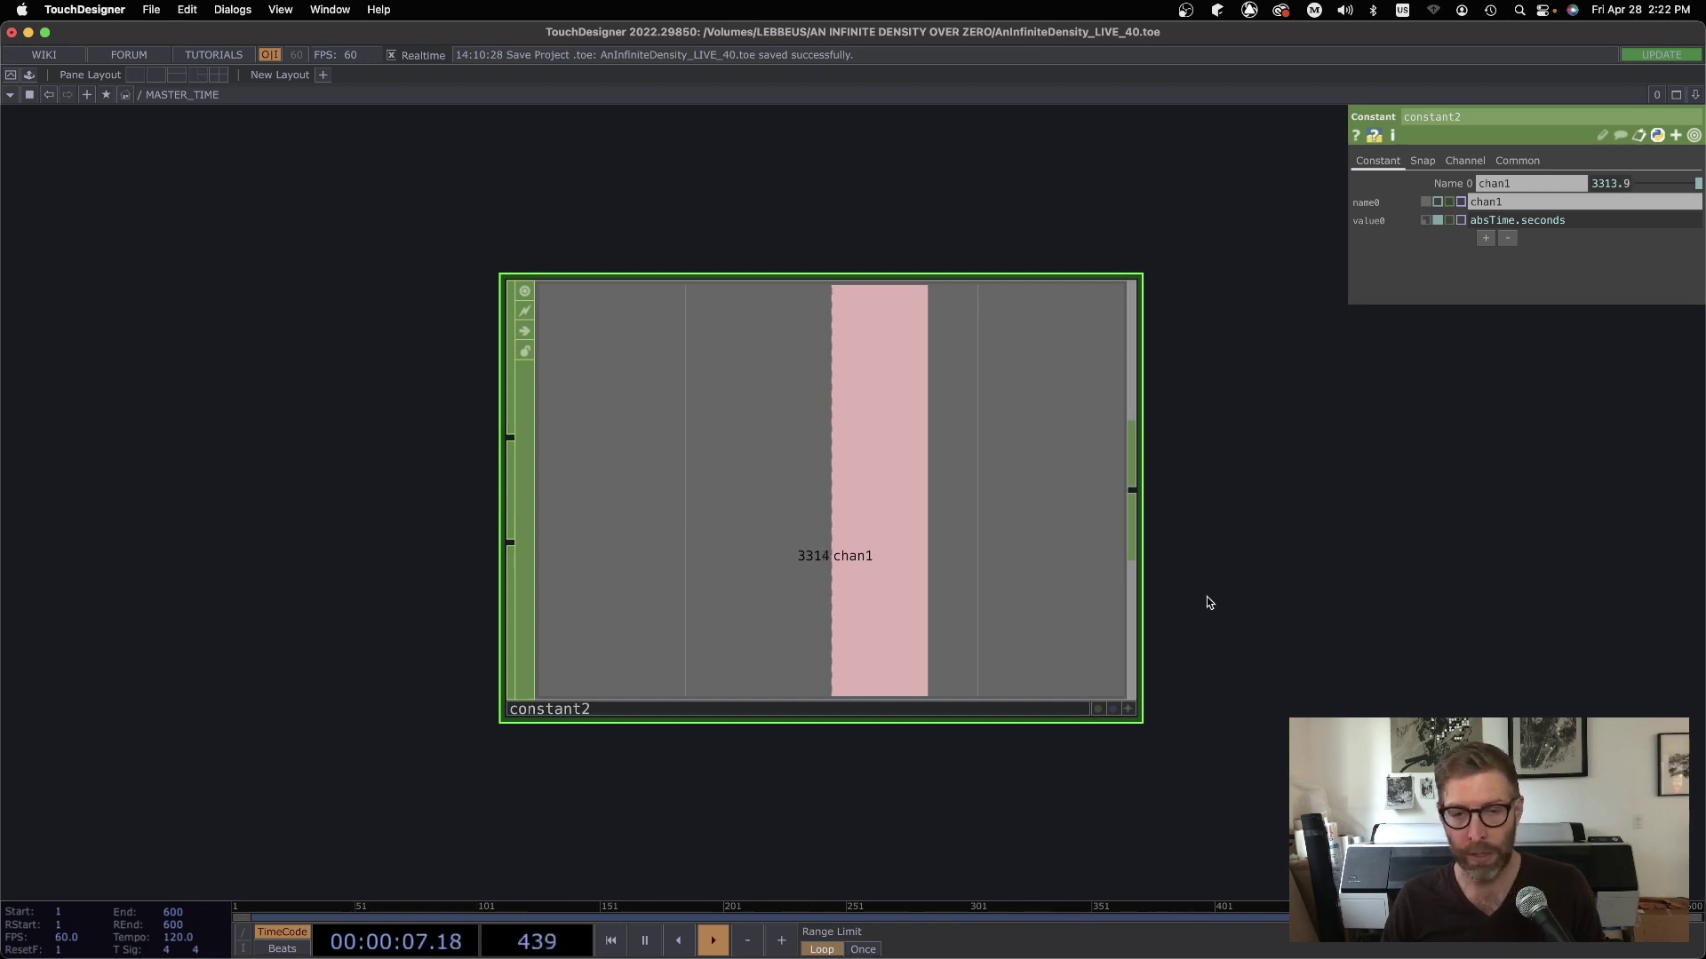
pyautogui.moveTo(1207, 596); pyautogui.dragTo(1220, 576)
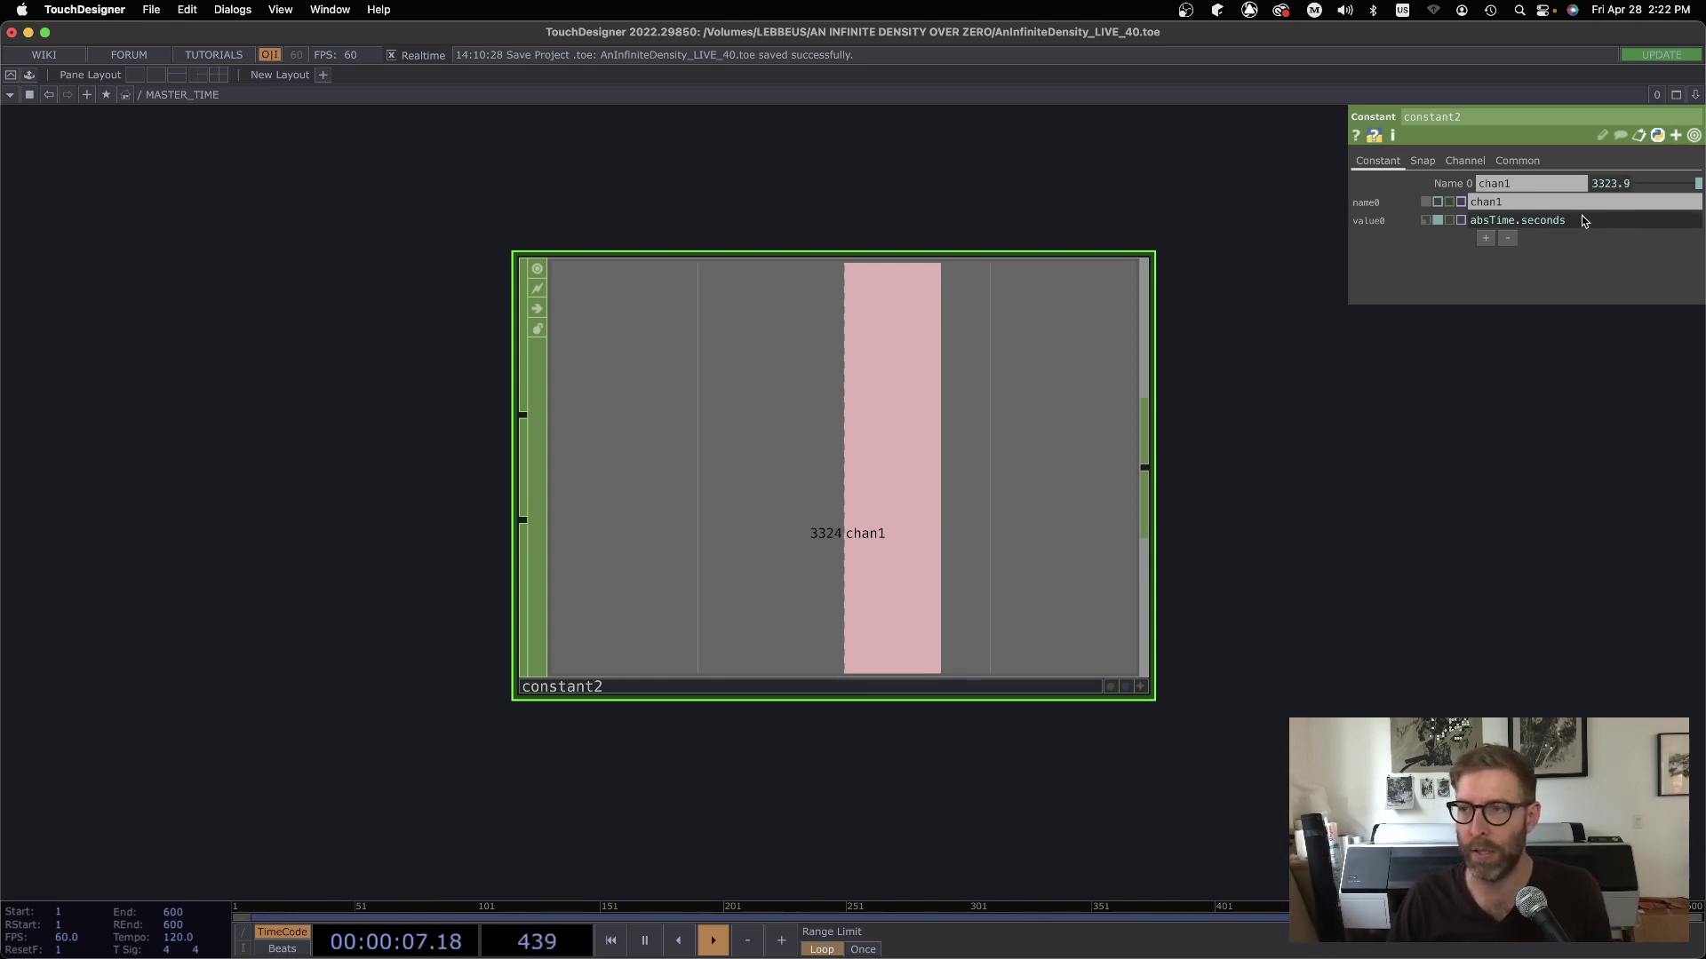
pyautogui.moveTo(797, 487); pyautogui.dragTo(796, 483)
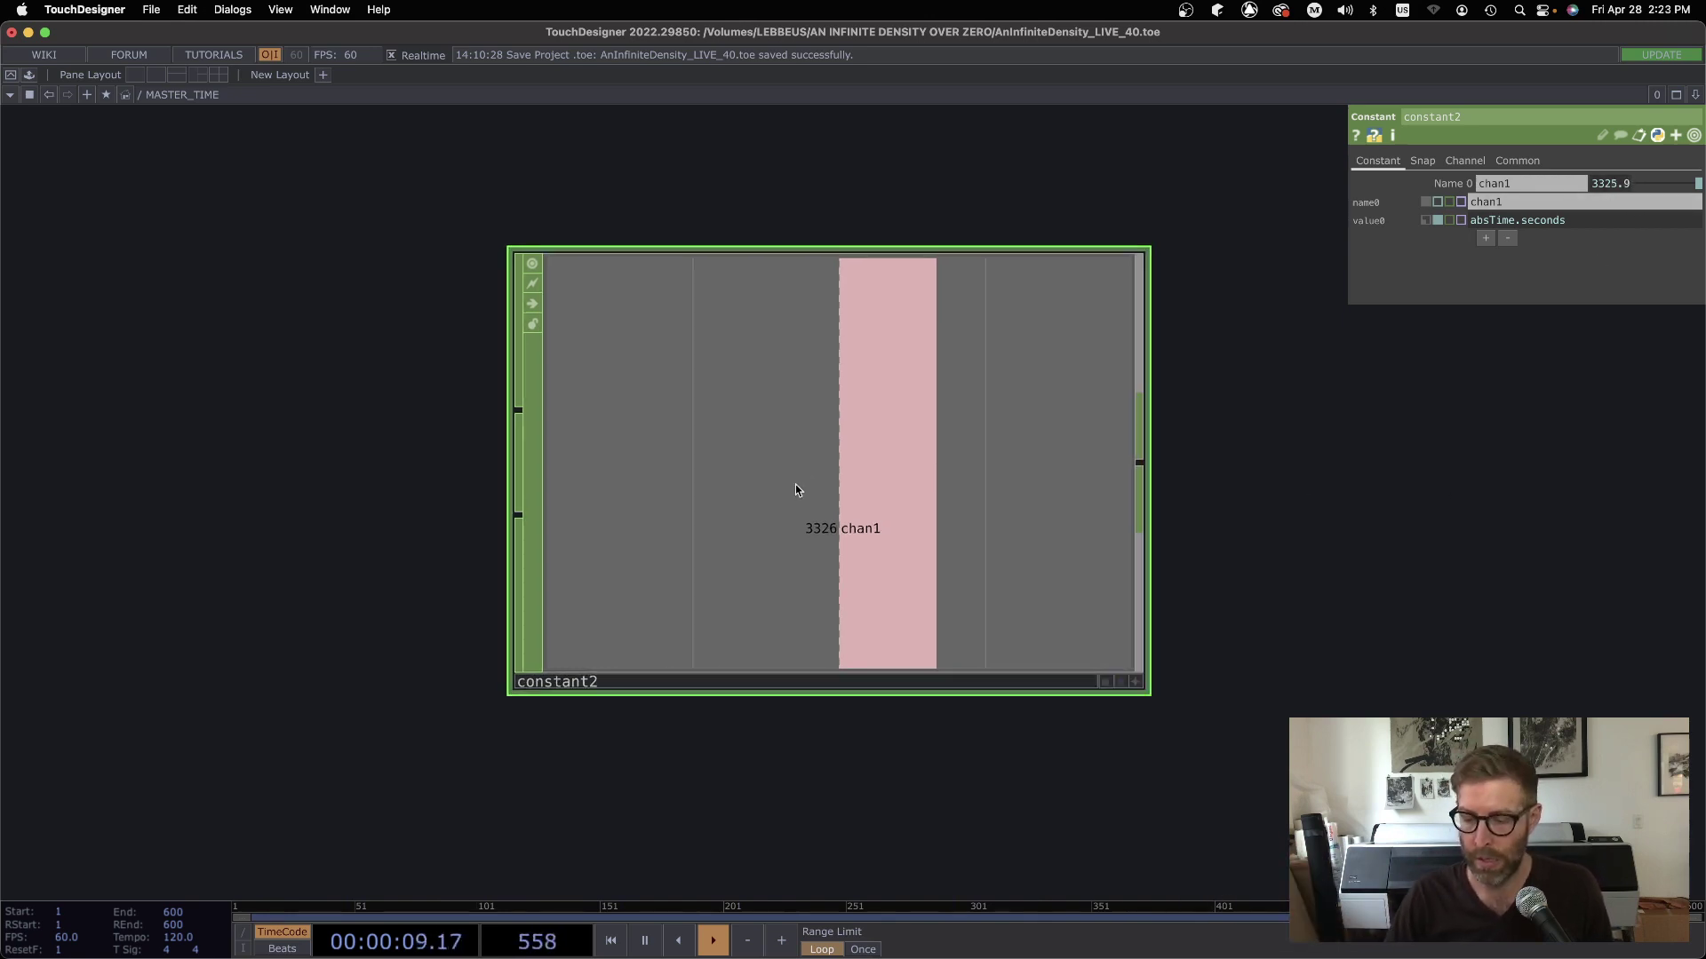
pyautogui.press('Delete')
# Examine the clock1 channels and how the hour channel passes through select20 and logic5 toward null26.
pyautogui.scroll(-3, 875, 520)
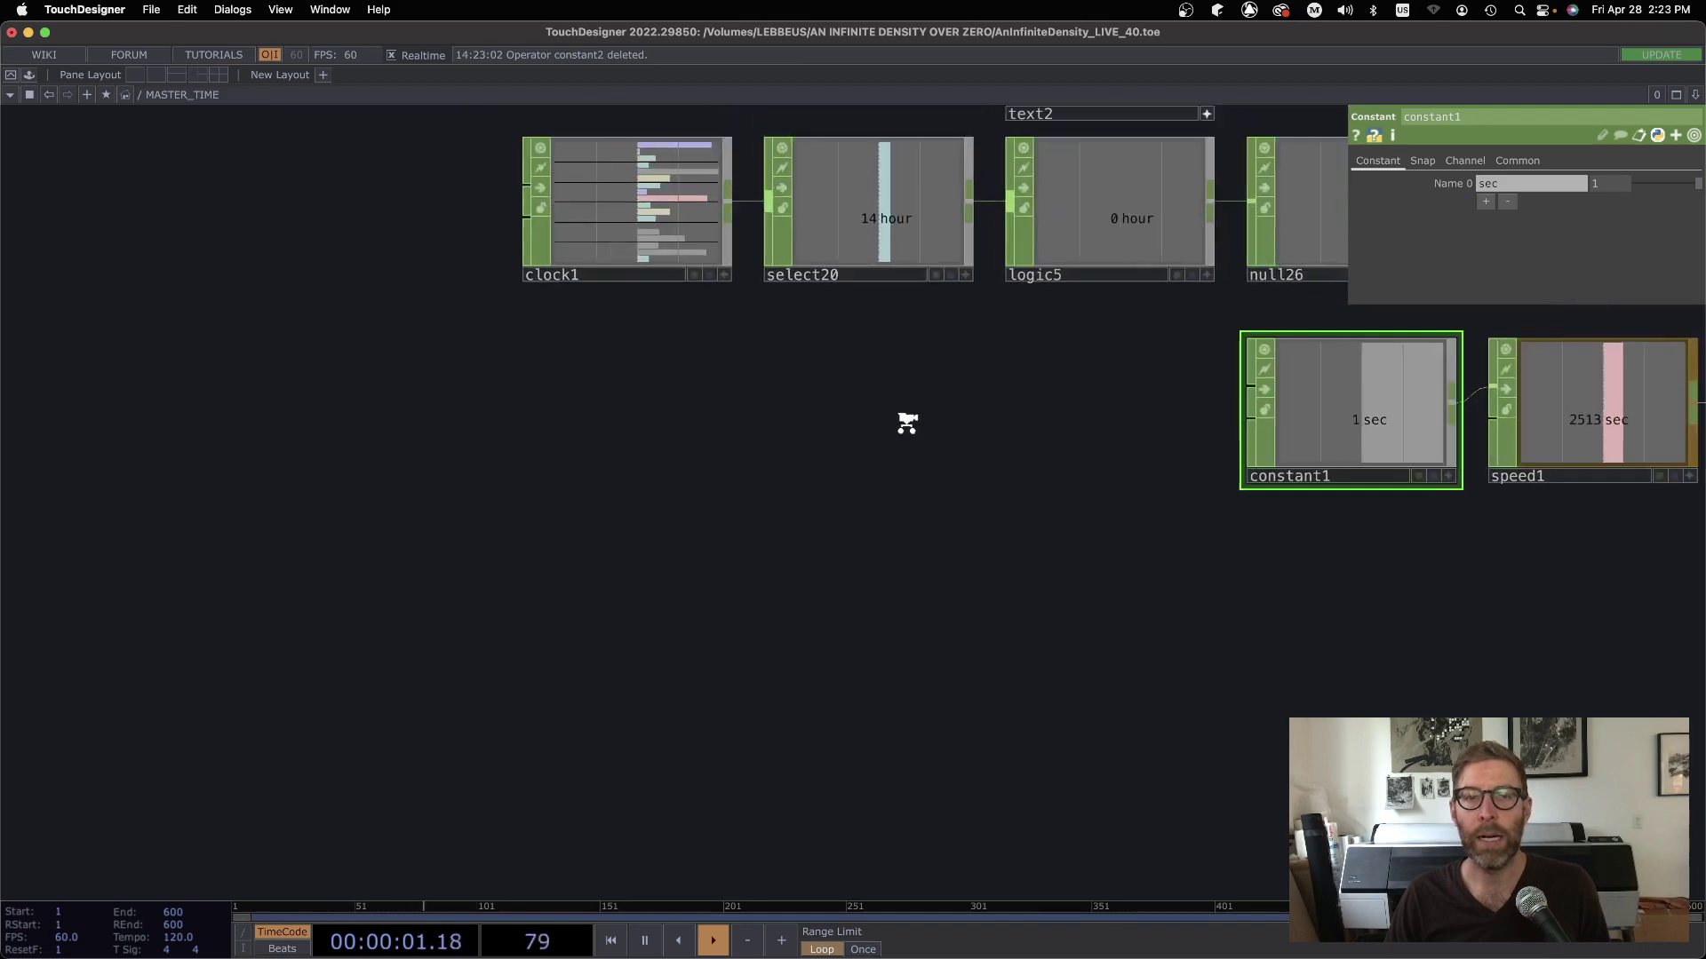
pyautogui.hscroll(5, 690, 602)
pyautogui.hscroll(2, 594, 625)
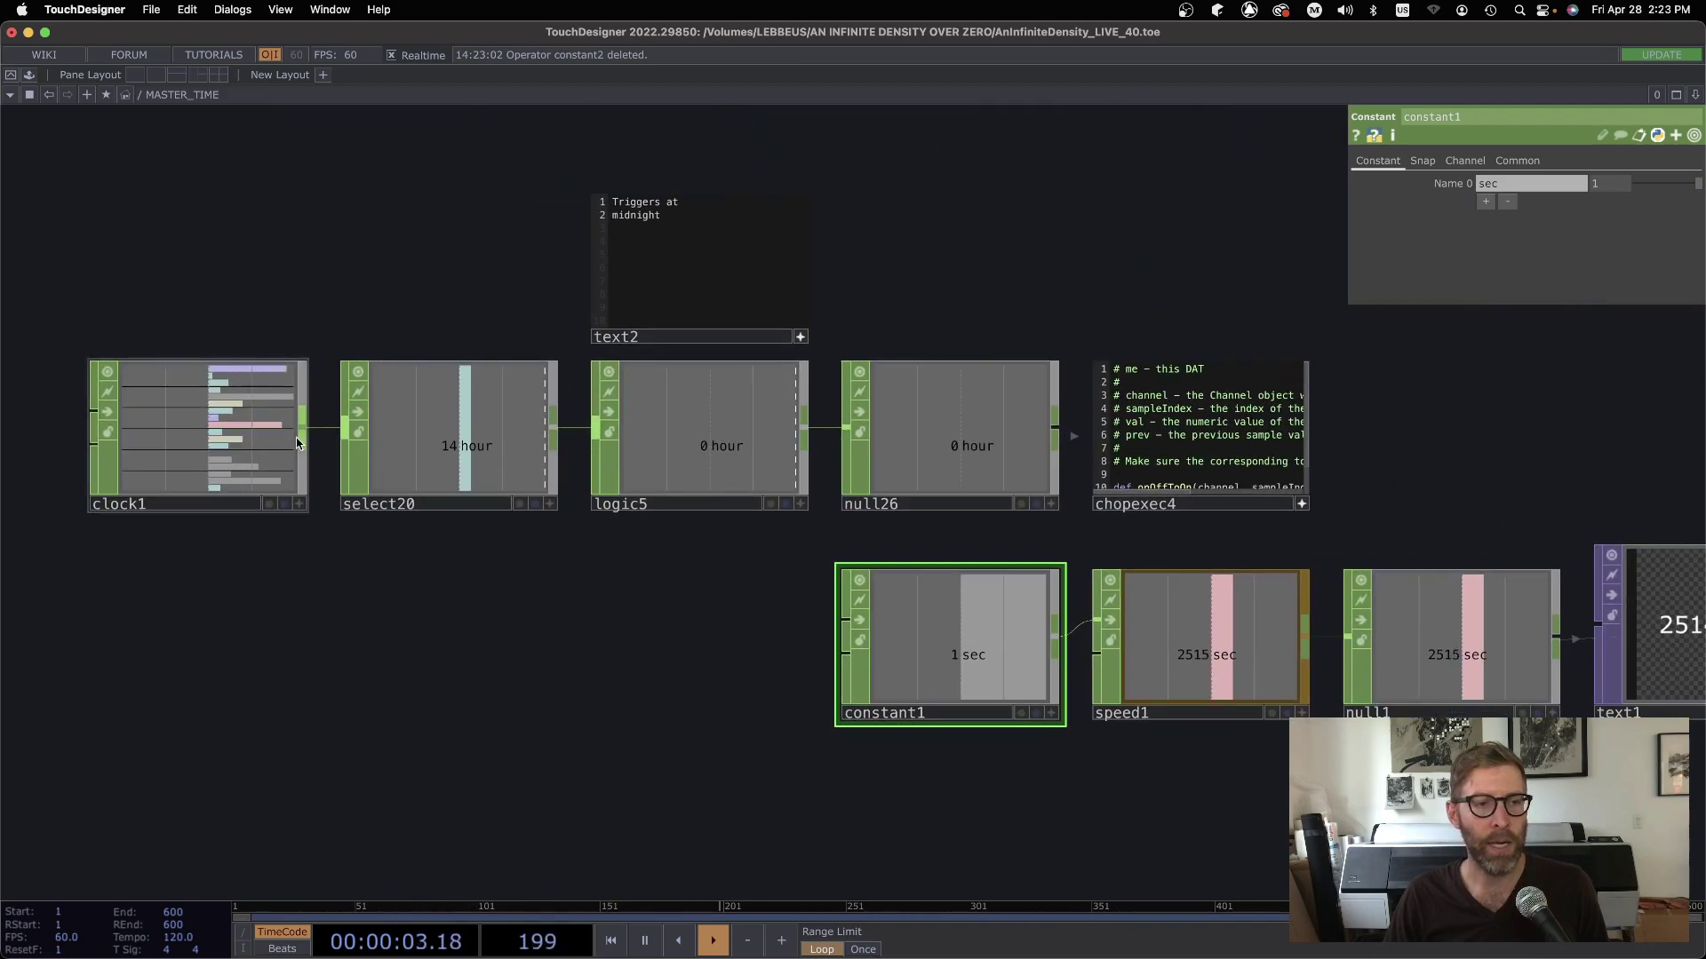
pyautogui.scroll(5, 196, 441)
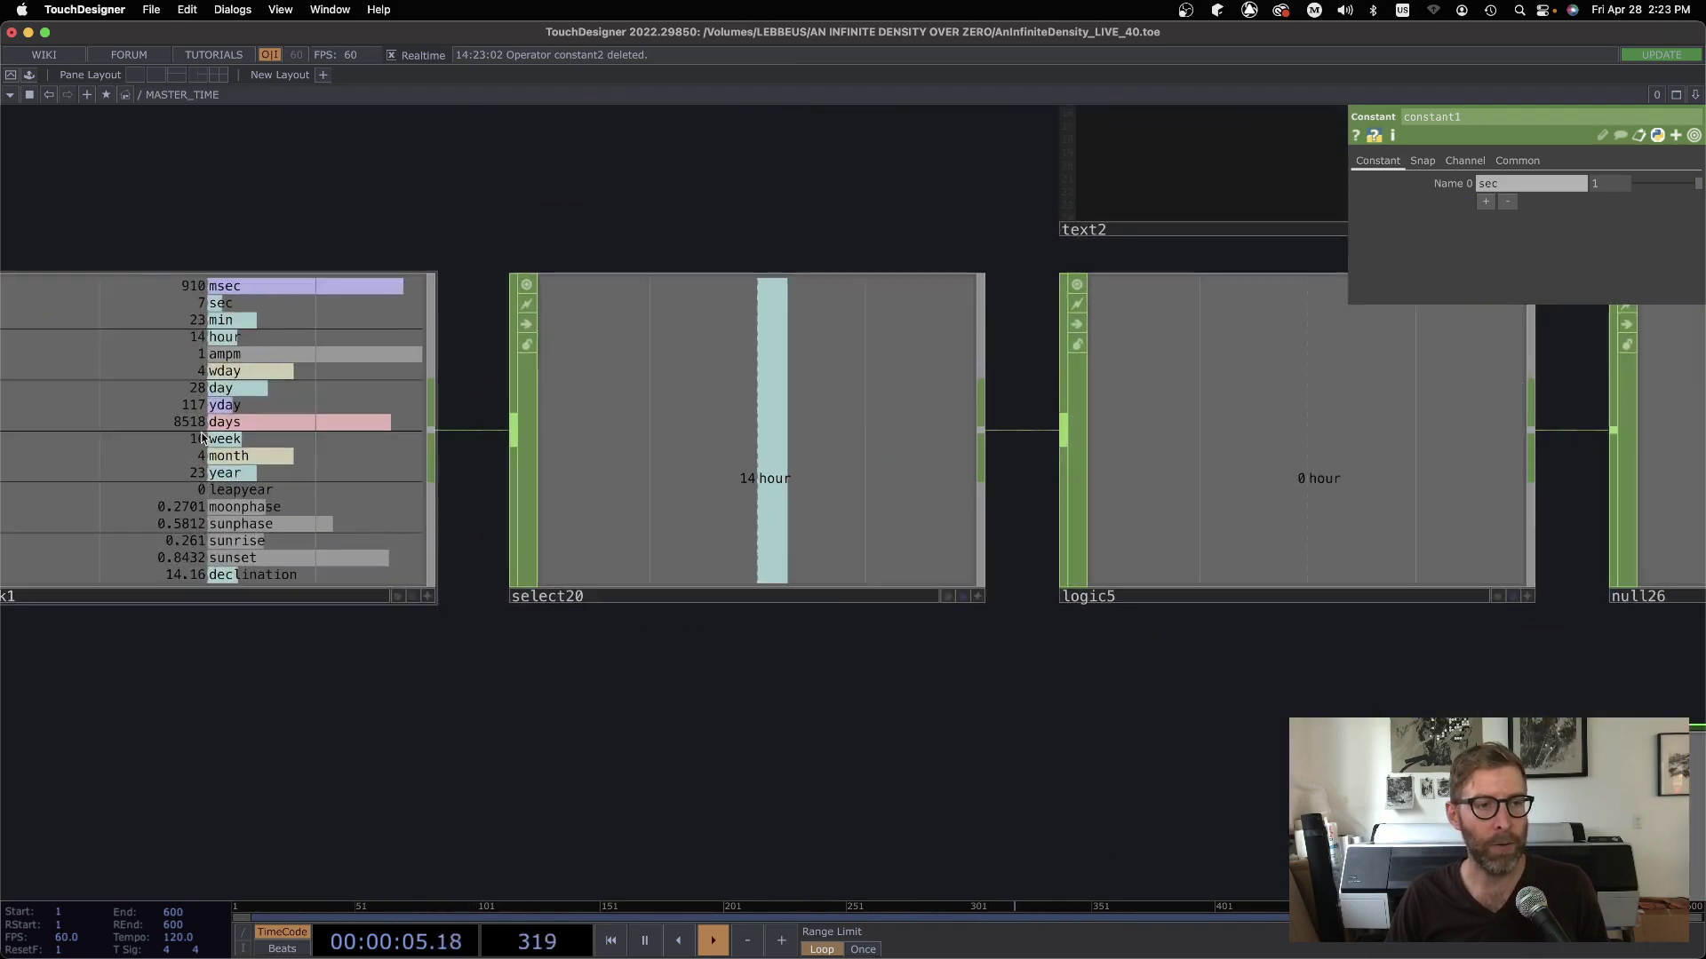
pyautogui.scroll(-3, 748, 721)
pyautogui.moveTo(1040, 743); pyautogui.dragTo(650, 680)
pyautogui.hscroll(5, 649, 679)
pyautogui.scroll(-4, 650, 680)
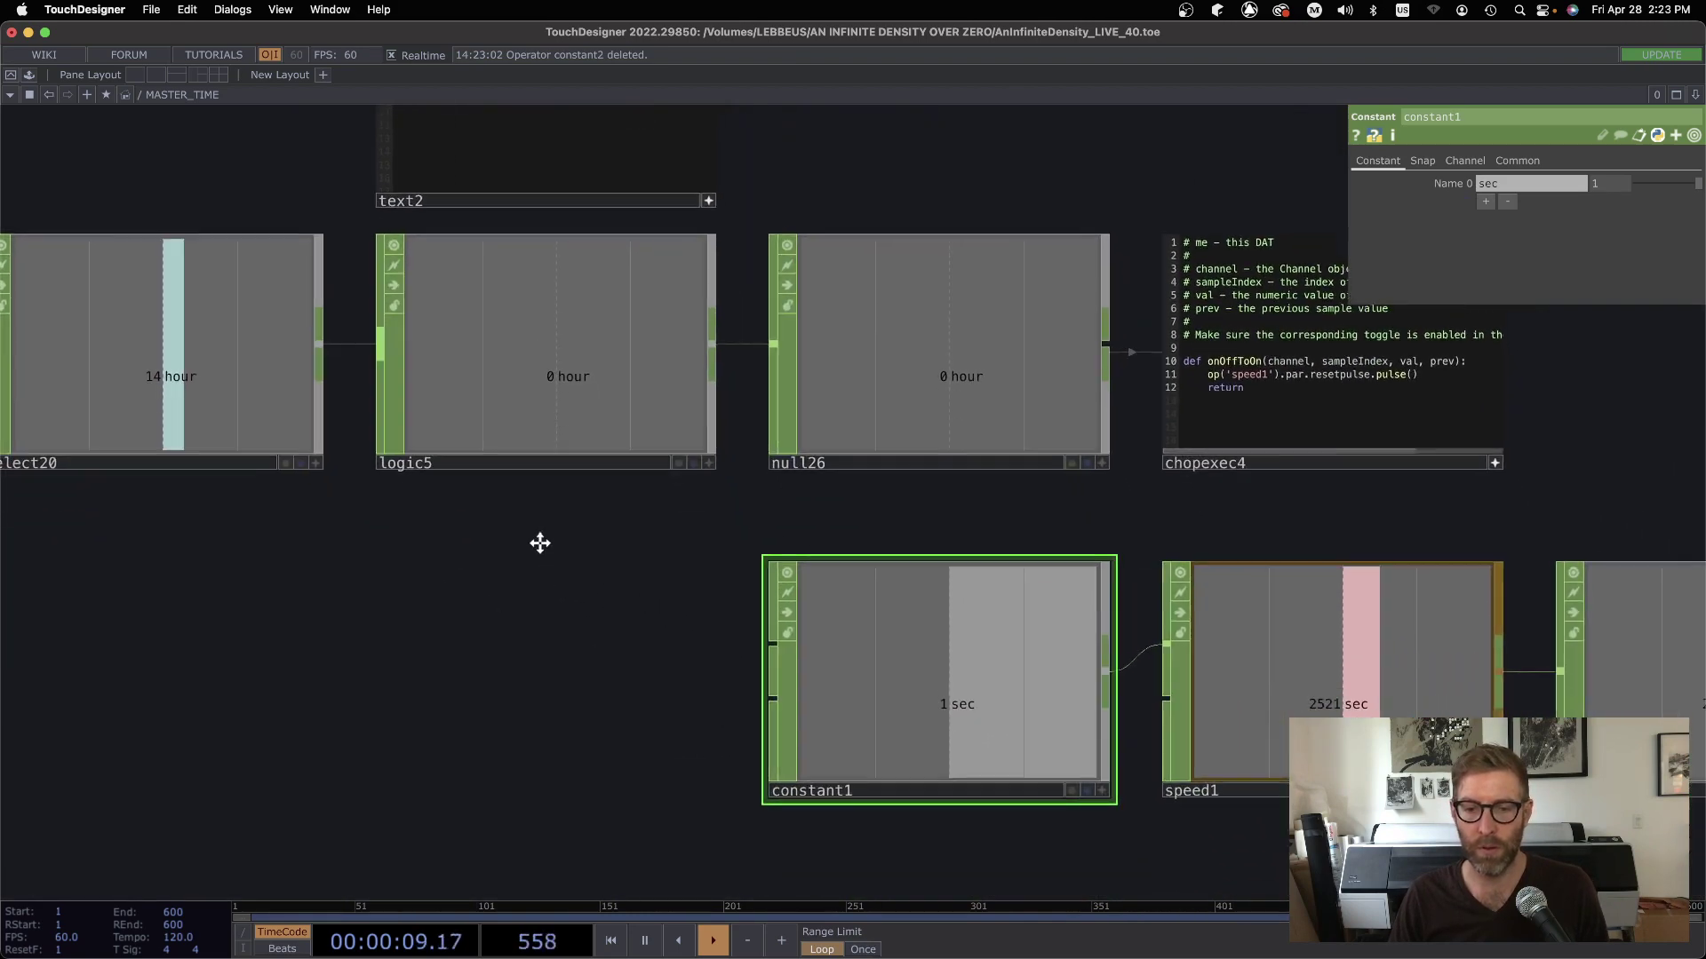
# Examine the speed1 seconds counter, the midnight trigger note and the chopexec4 script that resets the counter.
pyautogui.scroll(-1, 1063, 638)
pyautogui.scroll(1, 1213, 656)
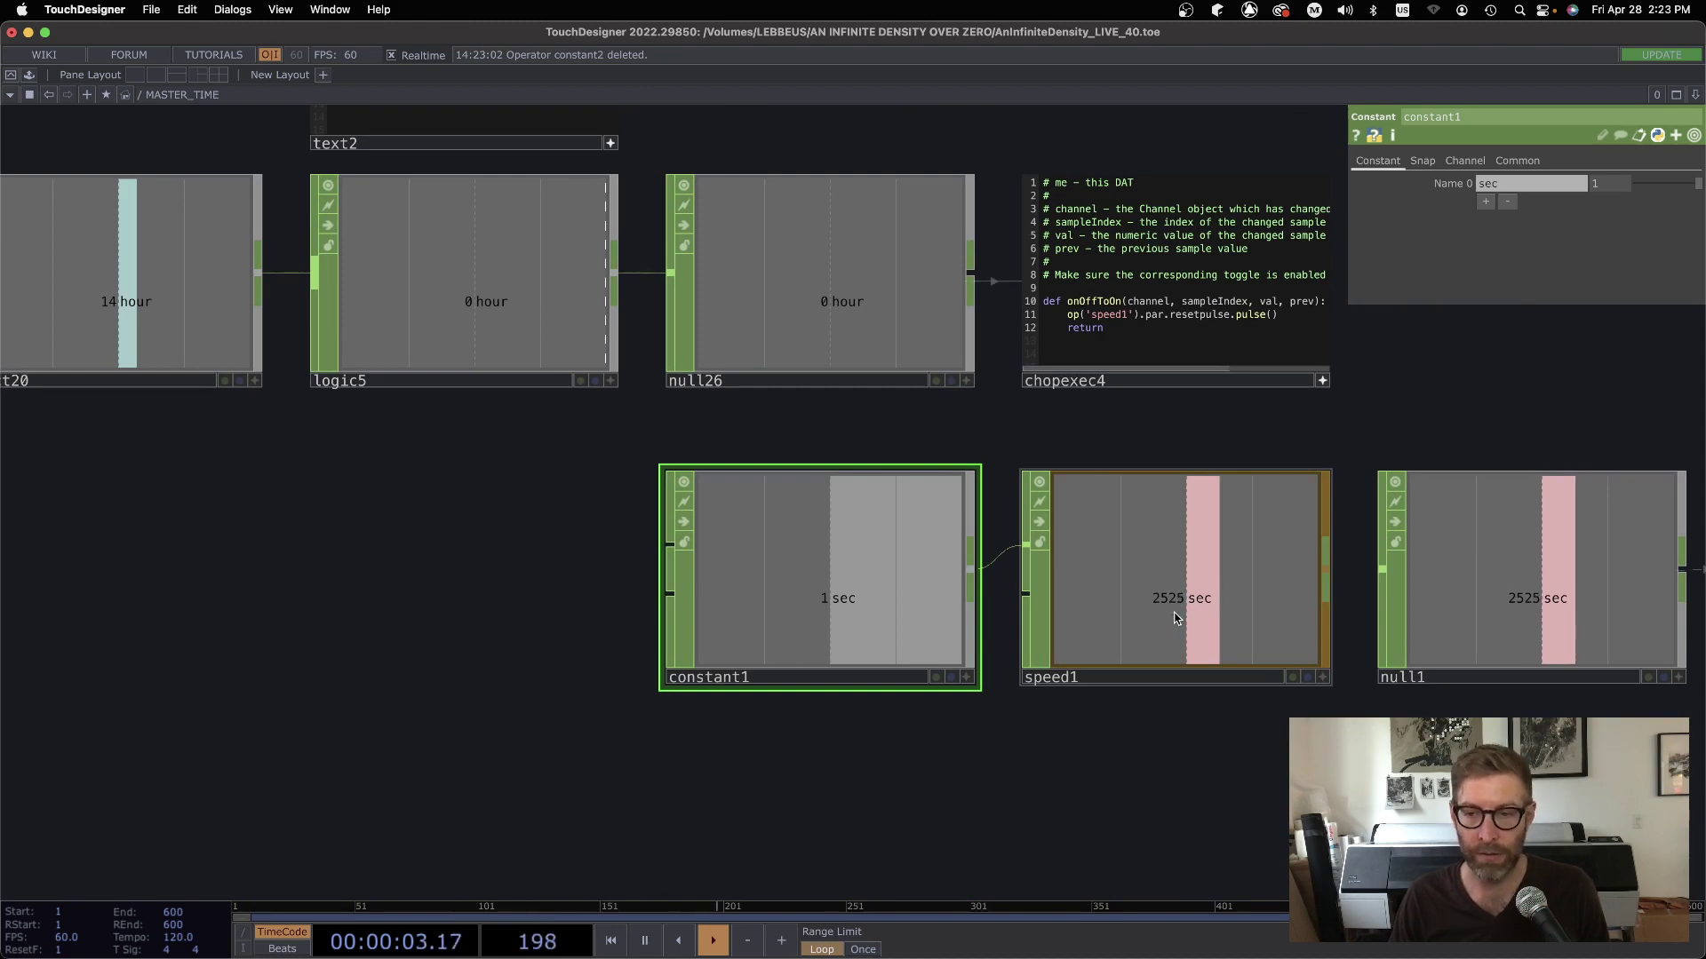
pyautogui.scroll(-3, 1174, 617)
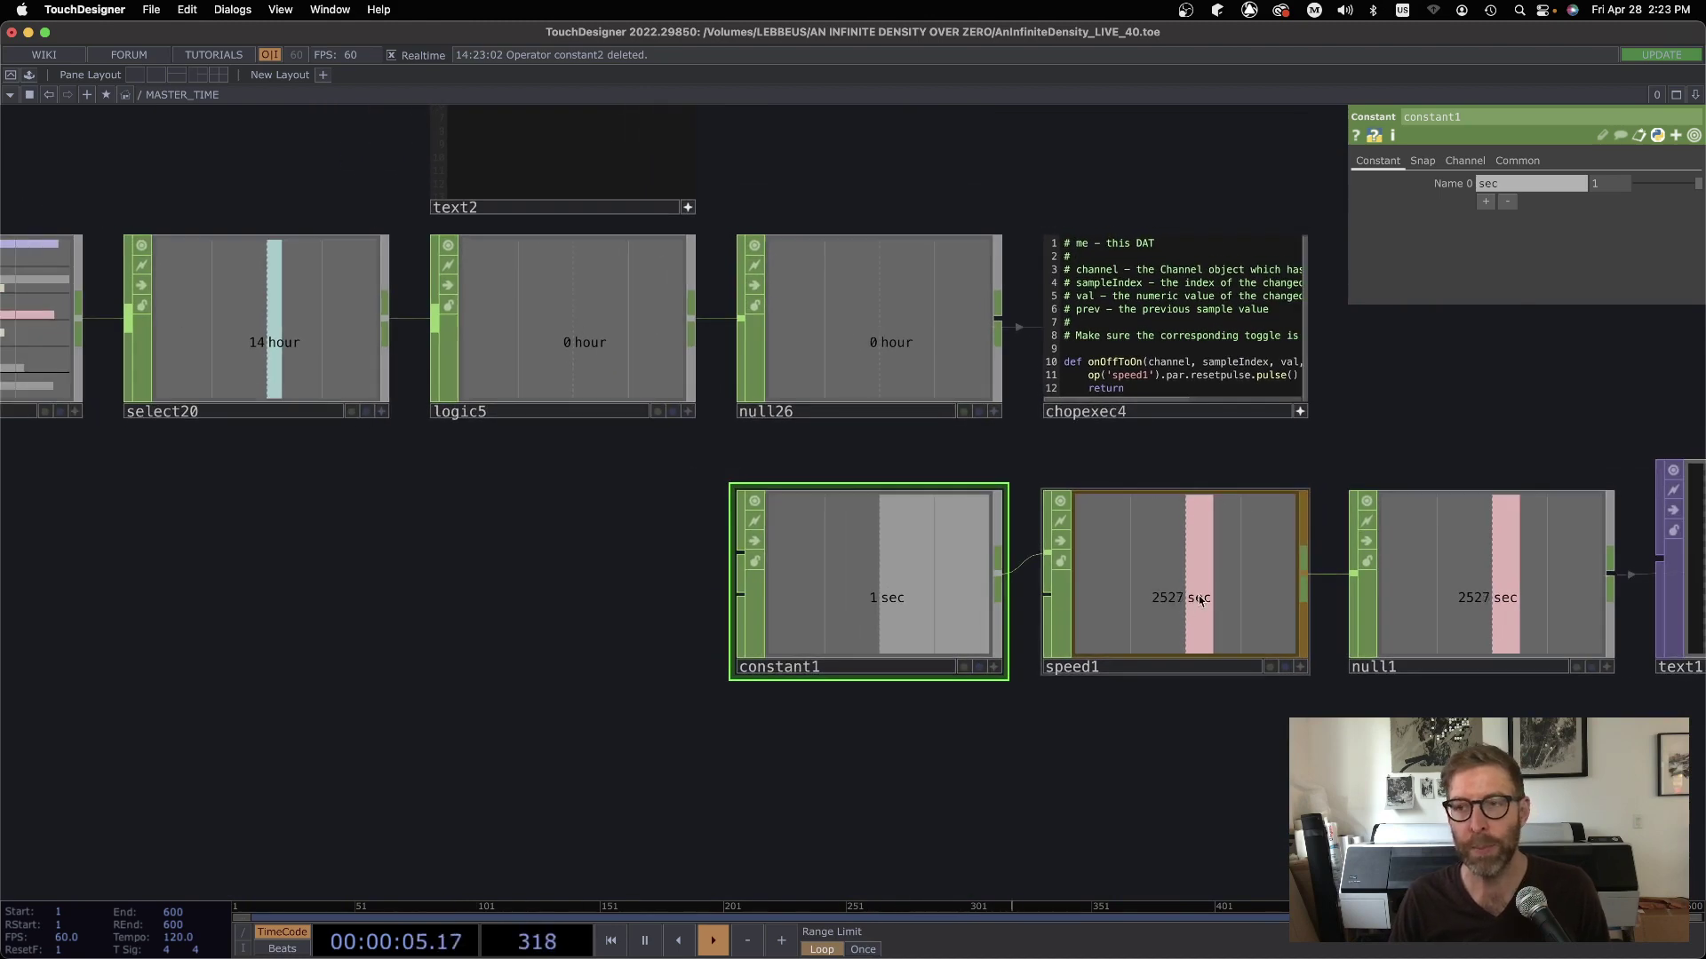
pyautogui.scroll(4, 673, 692)
pyautogui.hscroll(-3, 674, 693)
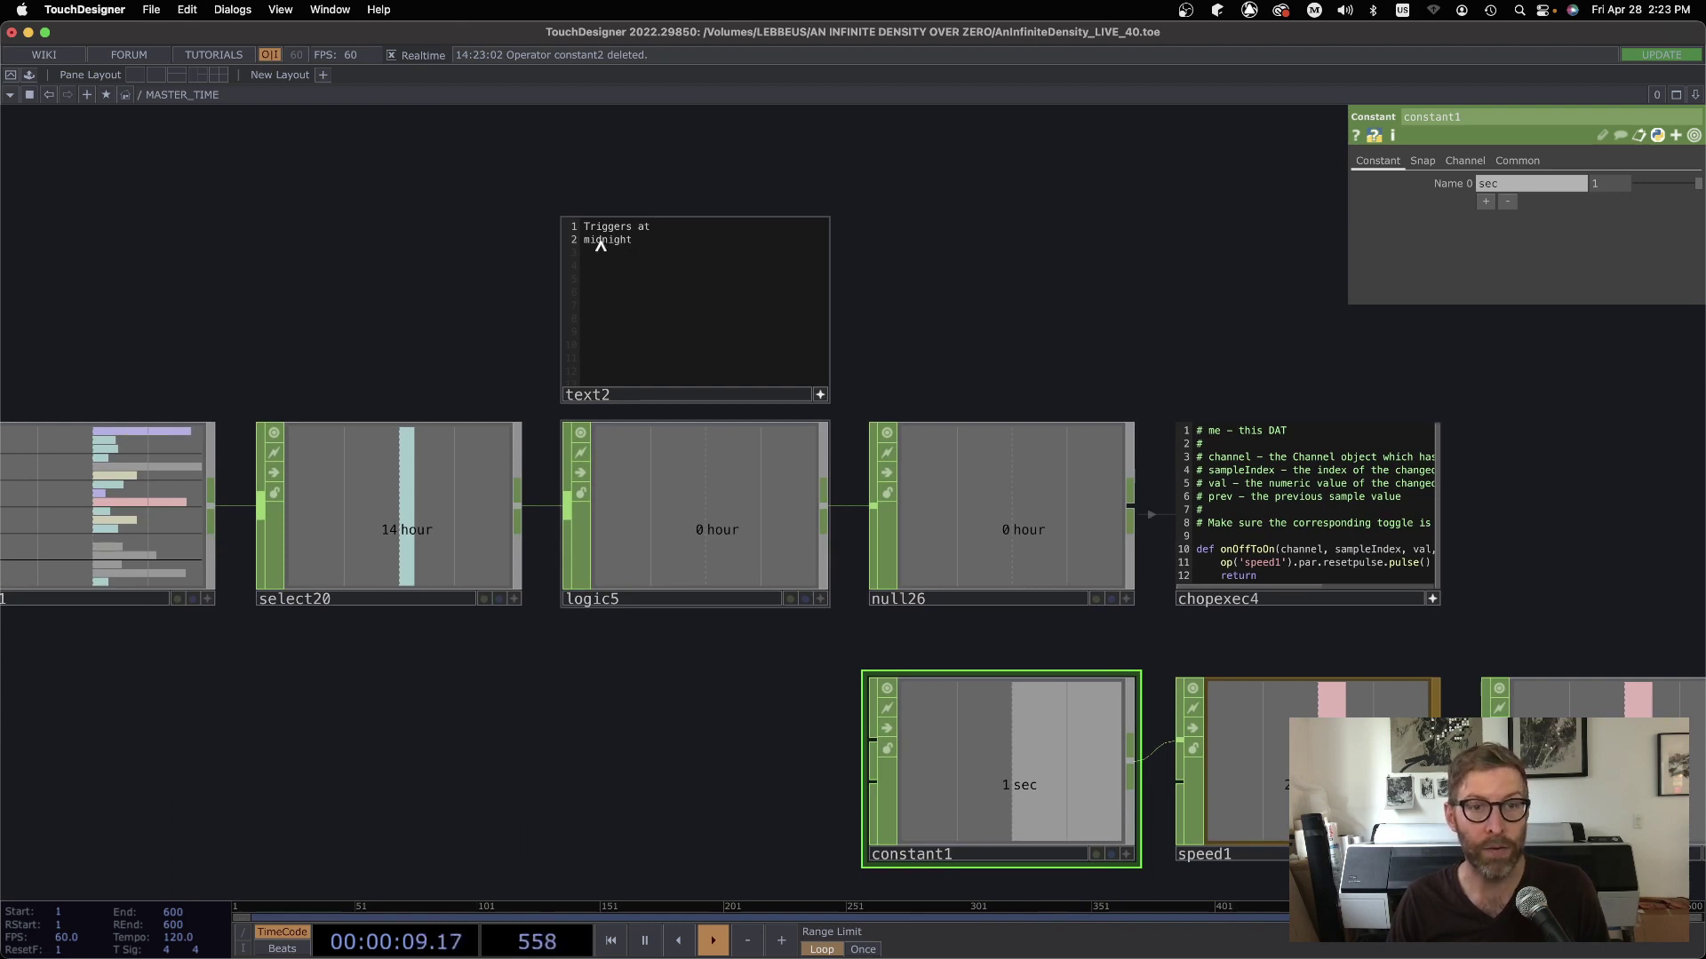
pyautogui.hscroll(2, 994, 311)
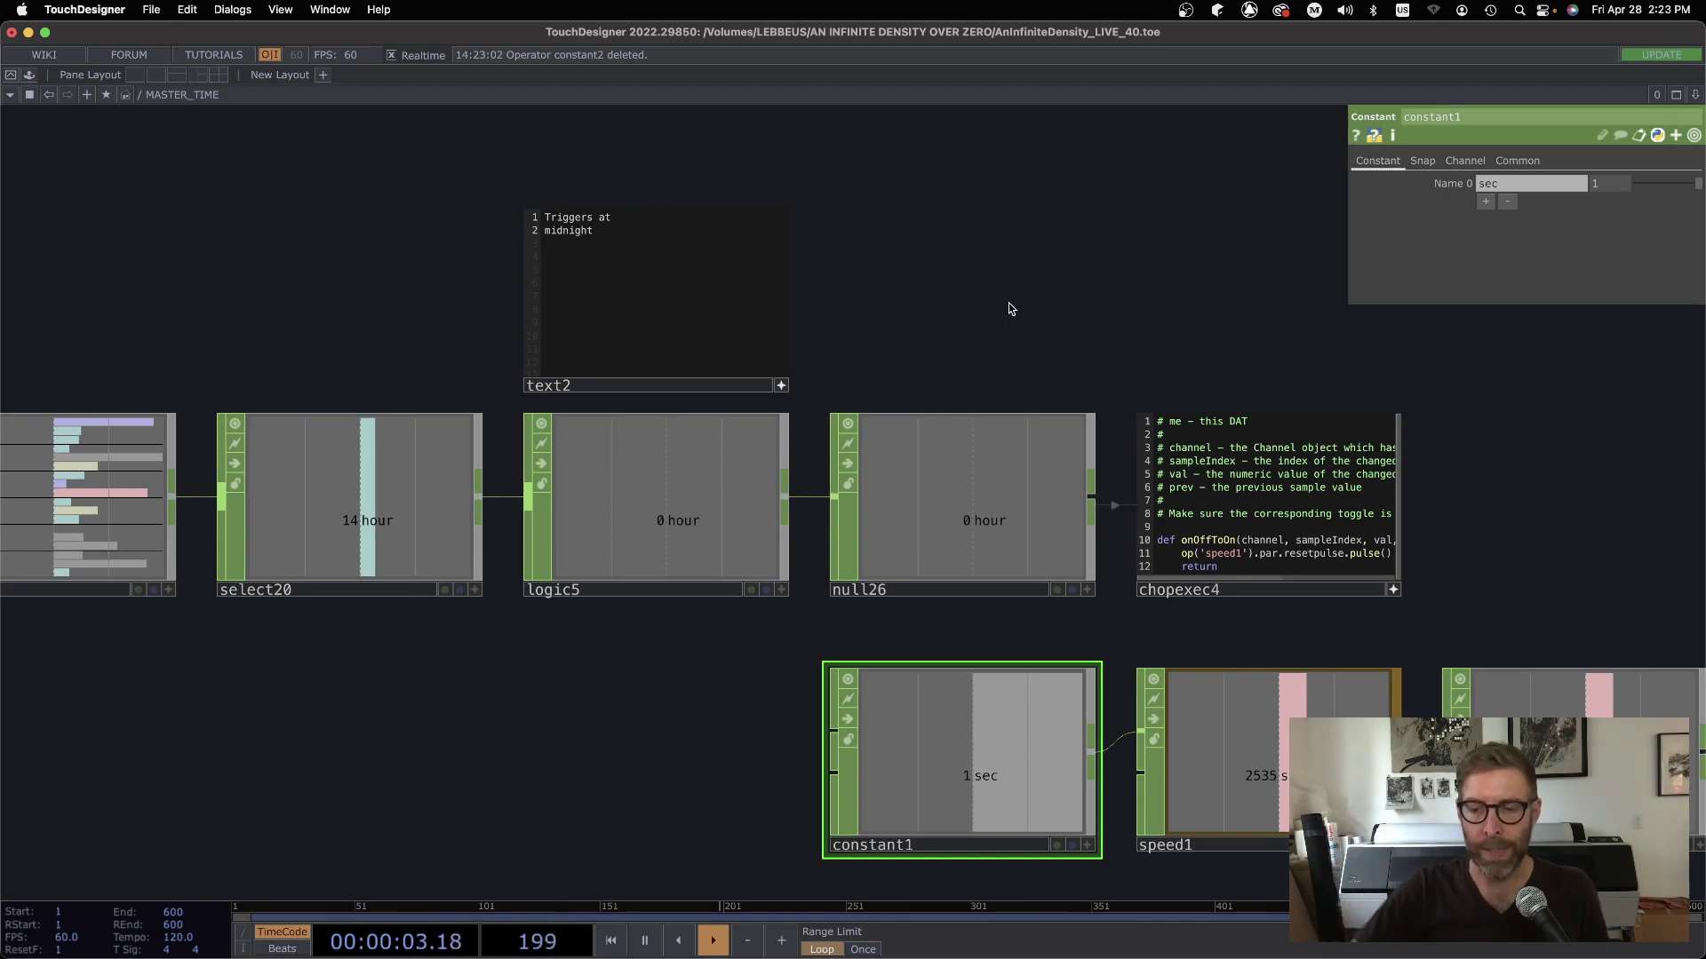
pyautogui.hscroll(5, 1481, 524)
pyautogui.scroll(-2, 1481, 524)
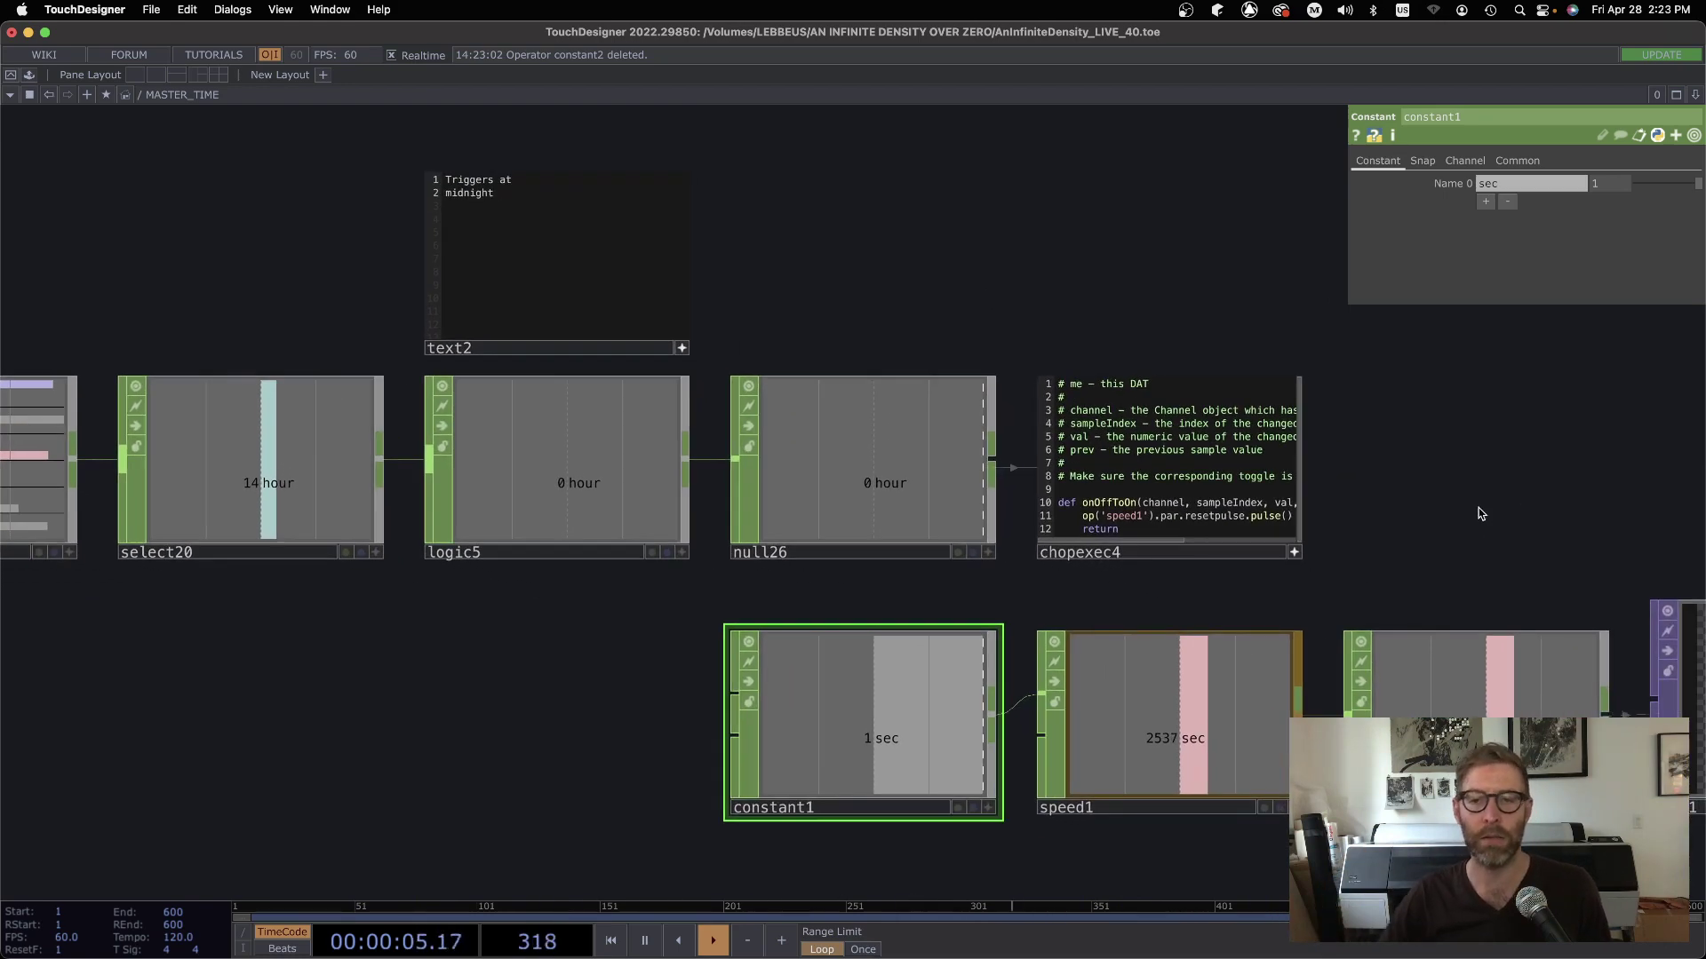
# Leave MASTER_TIME for the root network and enter the MAIN component.
pyautogui.scroll(-10, 1481, 517)
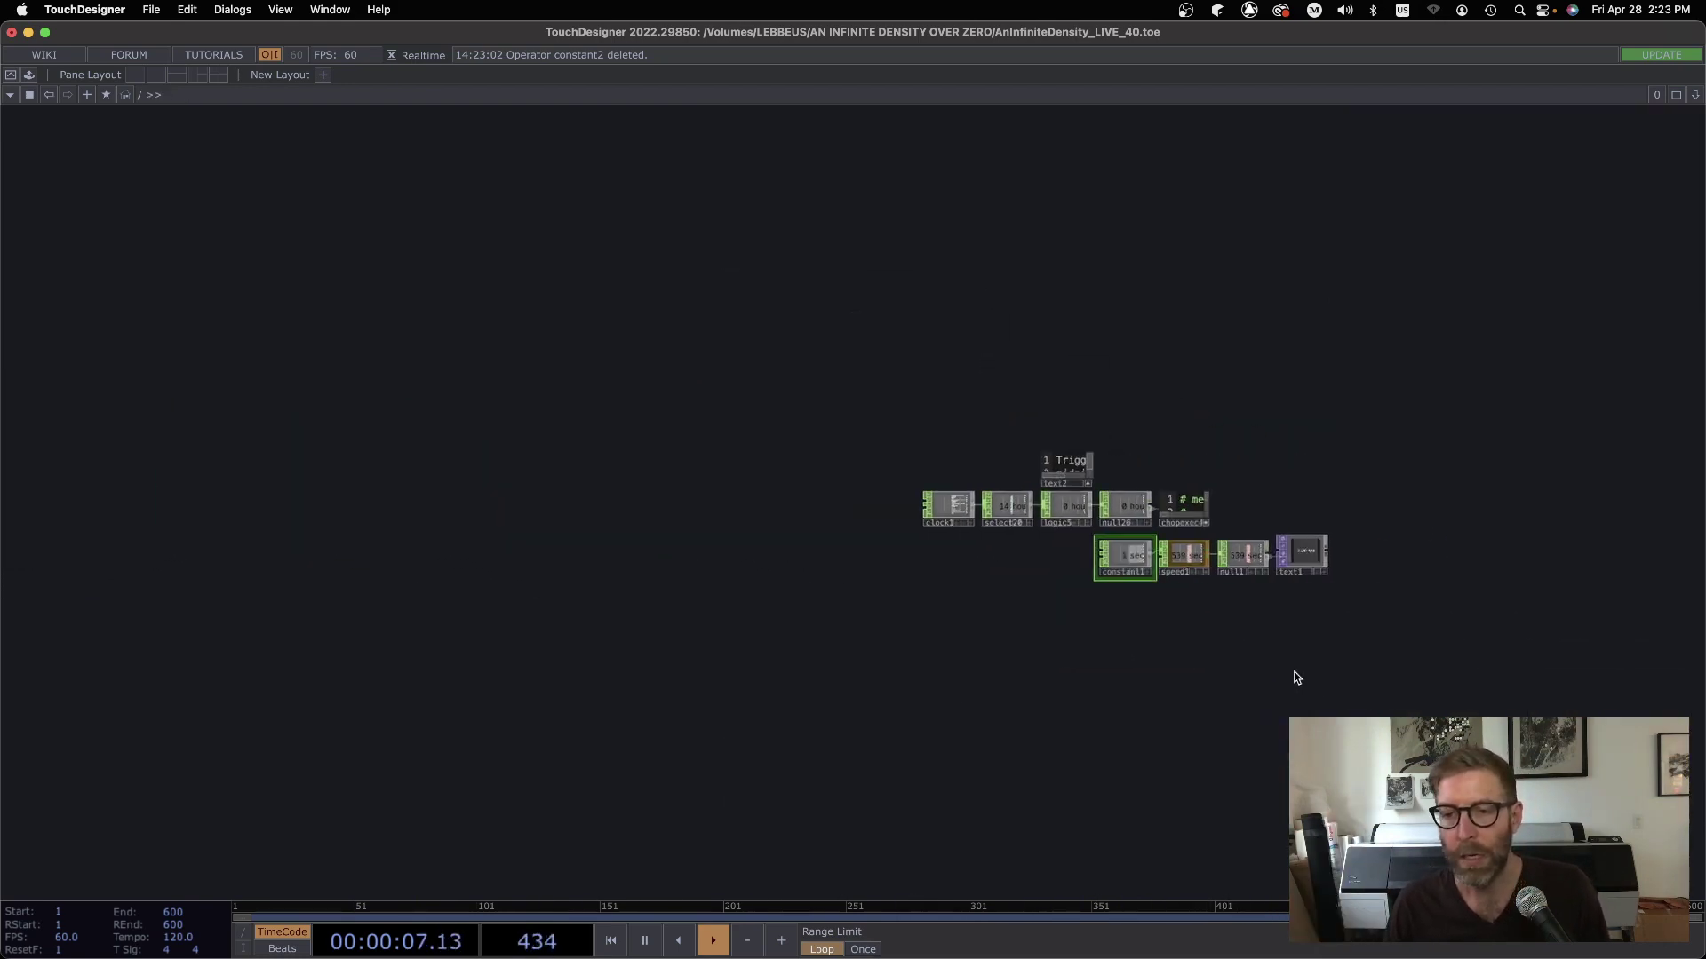
pyautogui.scroll(8, 1033, 550)
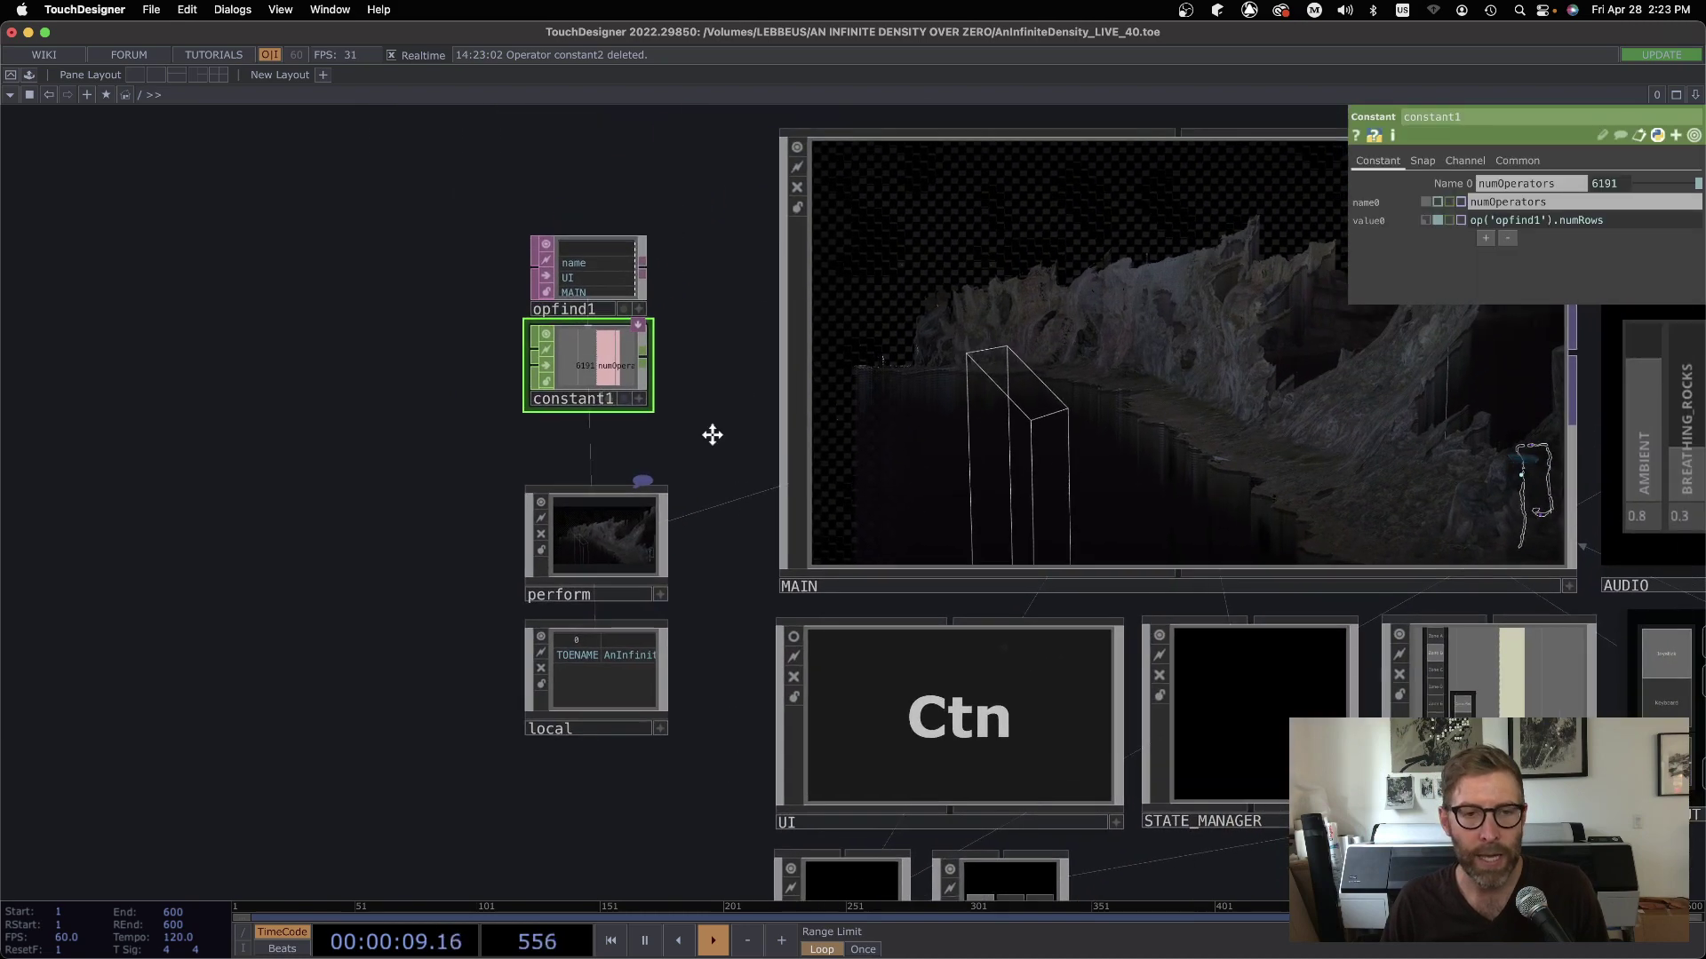
pyautogui.scroll(5, 936, 567)
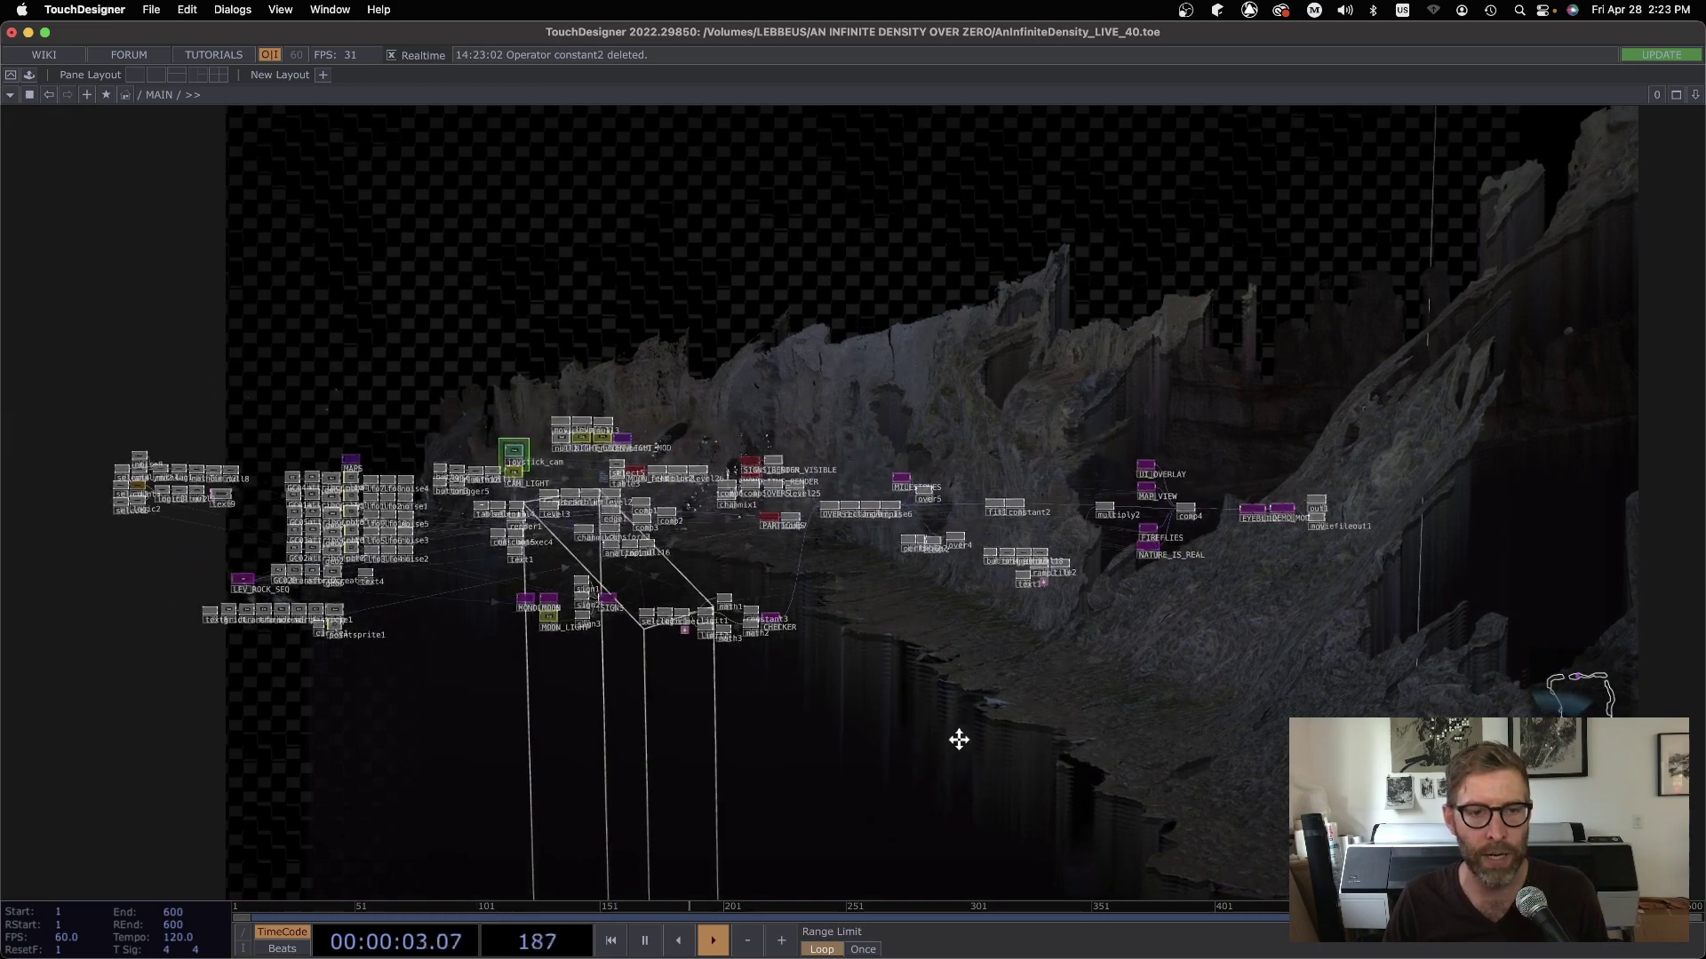
pyautogui.scroll(8, 422, 564)
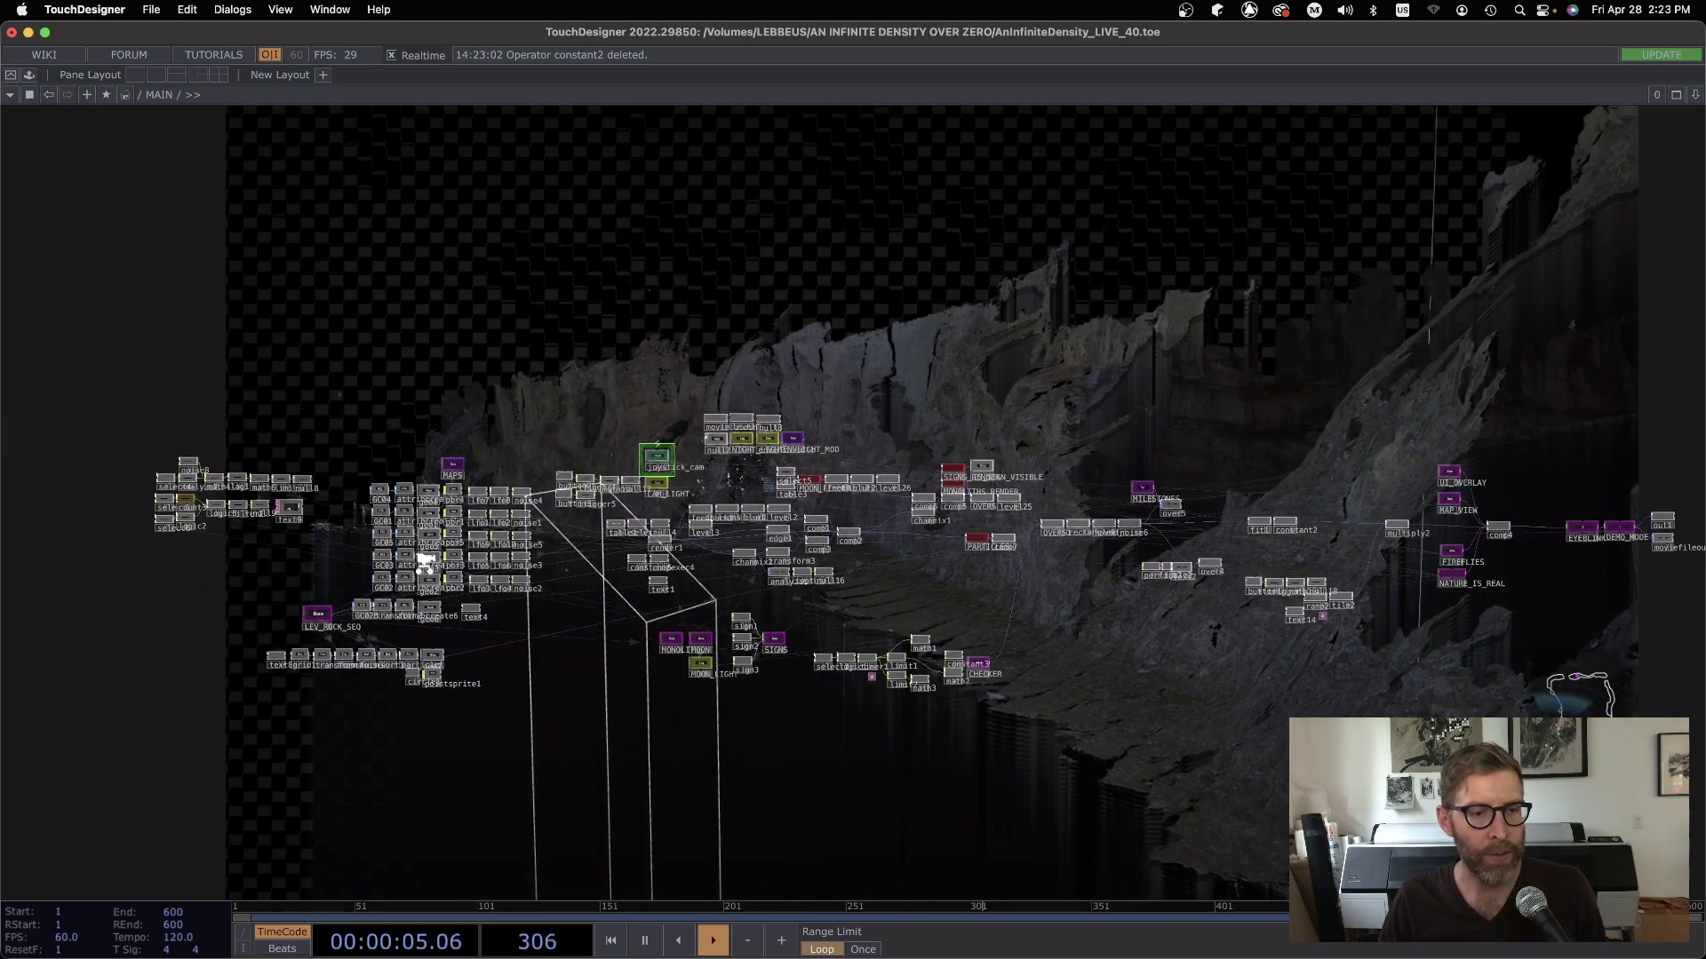
# Inspect the GC04 terrain model in the geometry rows by making its viewer active and rotating the model.
pyautogui.scroll(5, 411, 569)
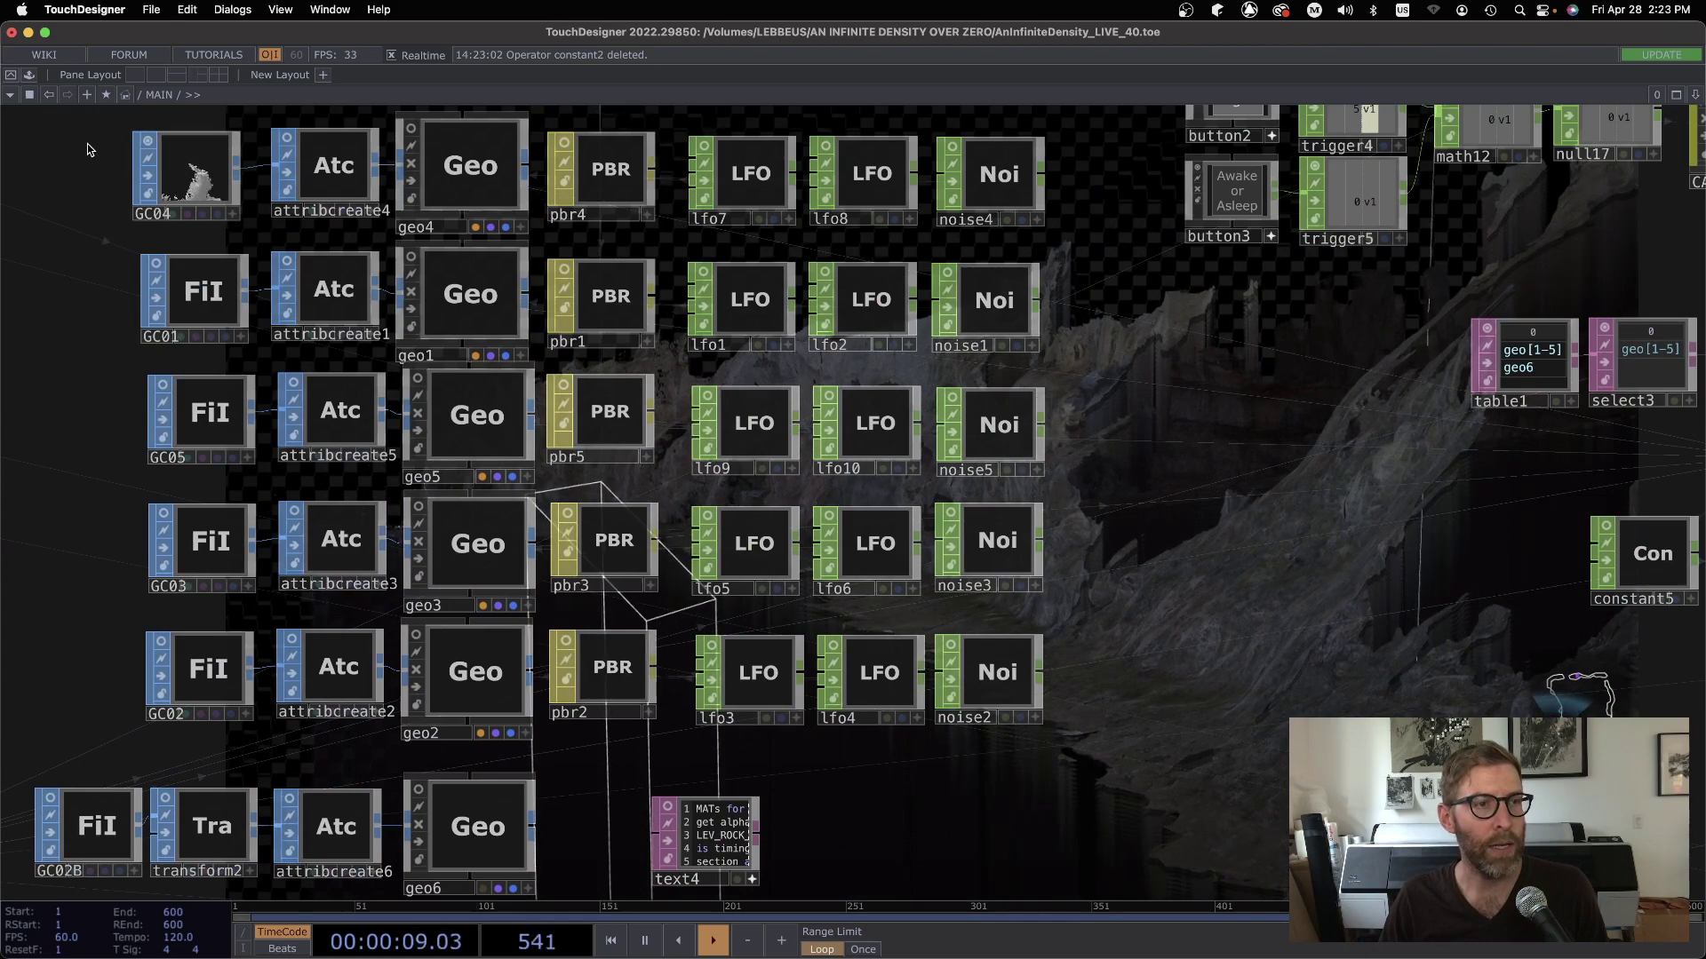
pyautogui.scroll(6, 133, 245)
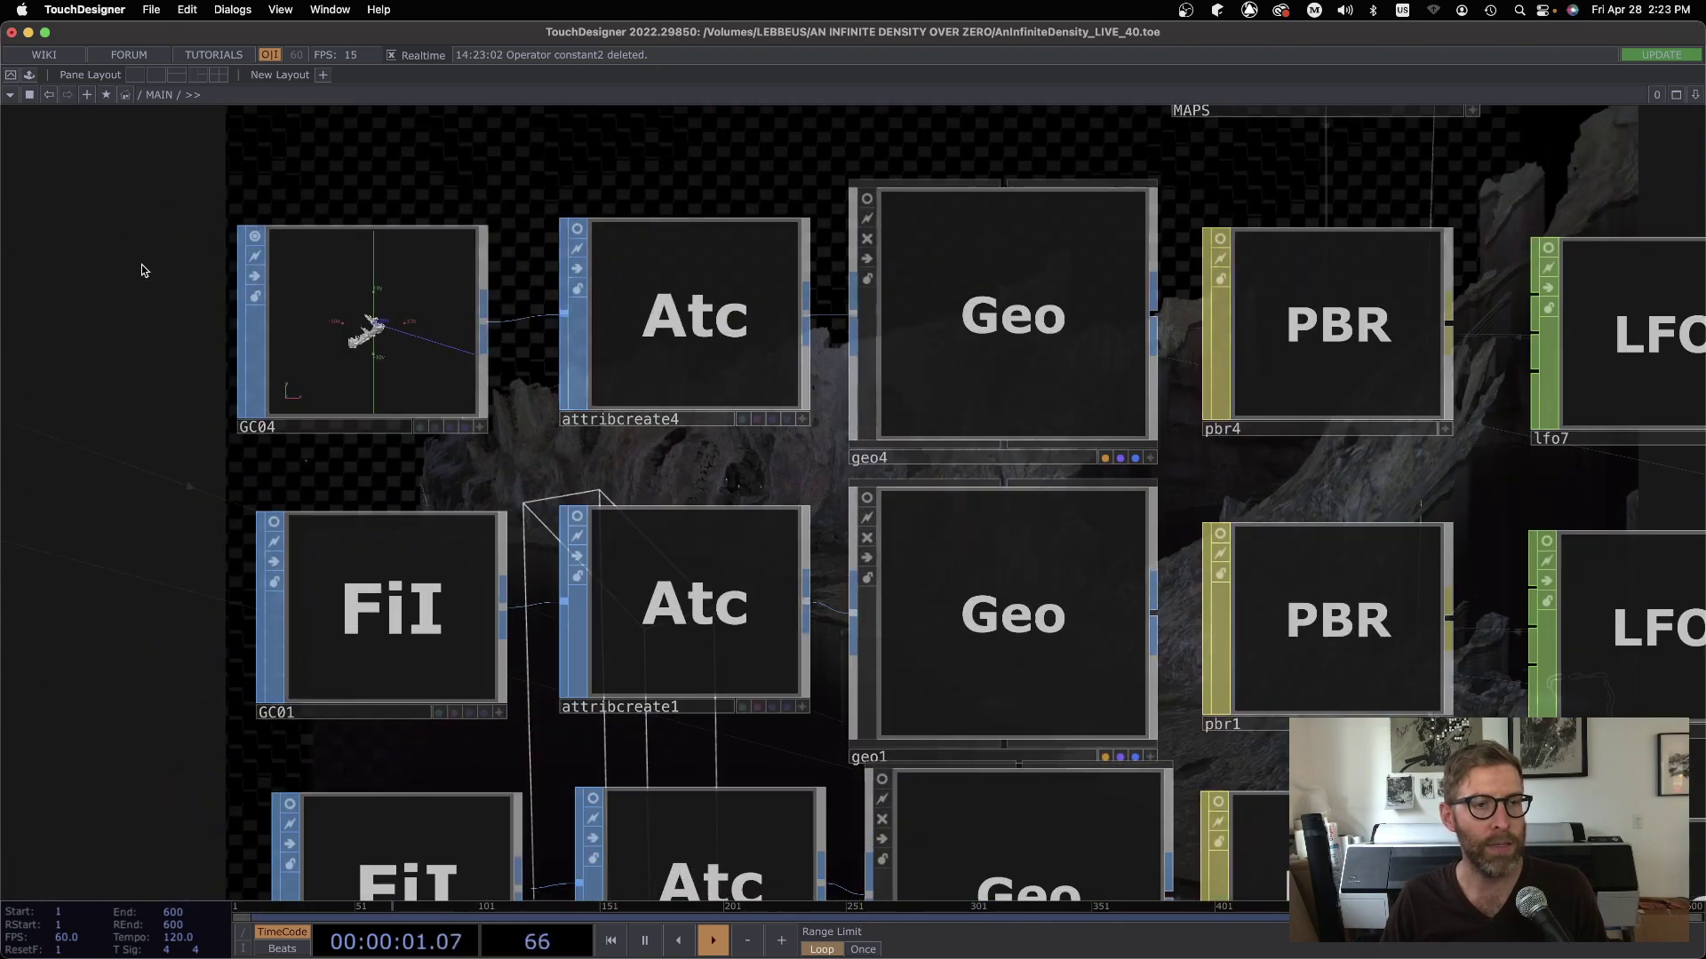
pyautogui.scroll(5, 142, 270)
pyautogui.click(988, 675)
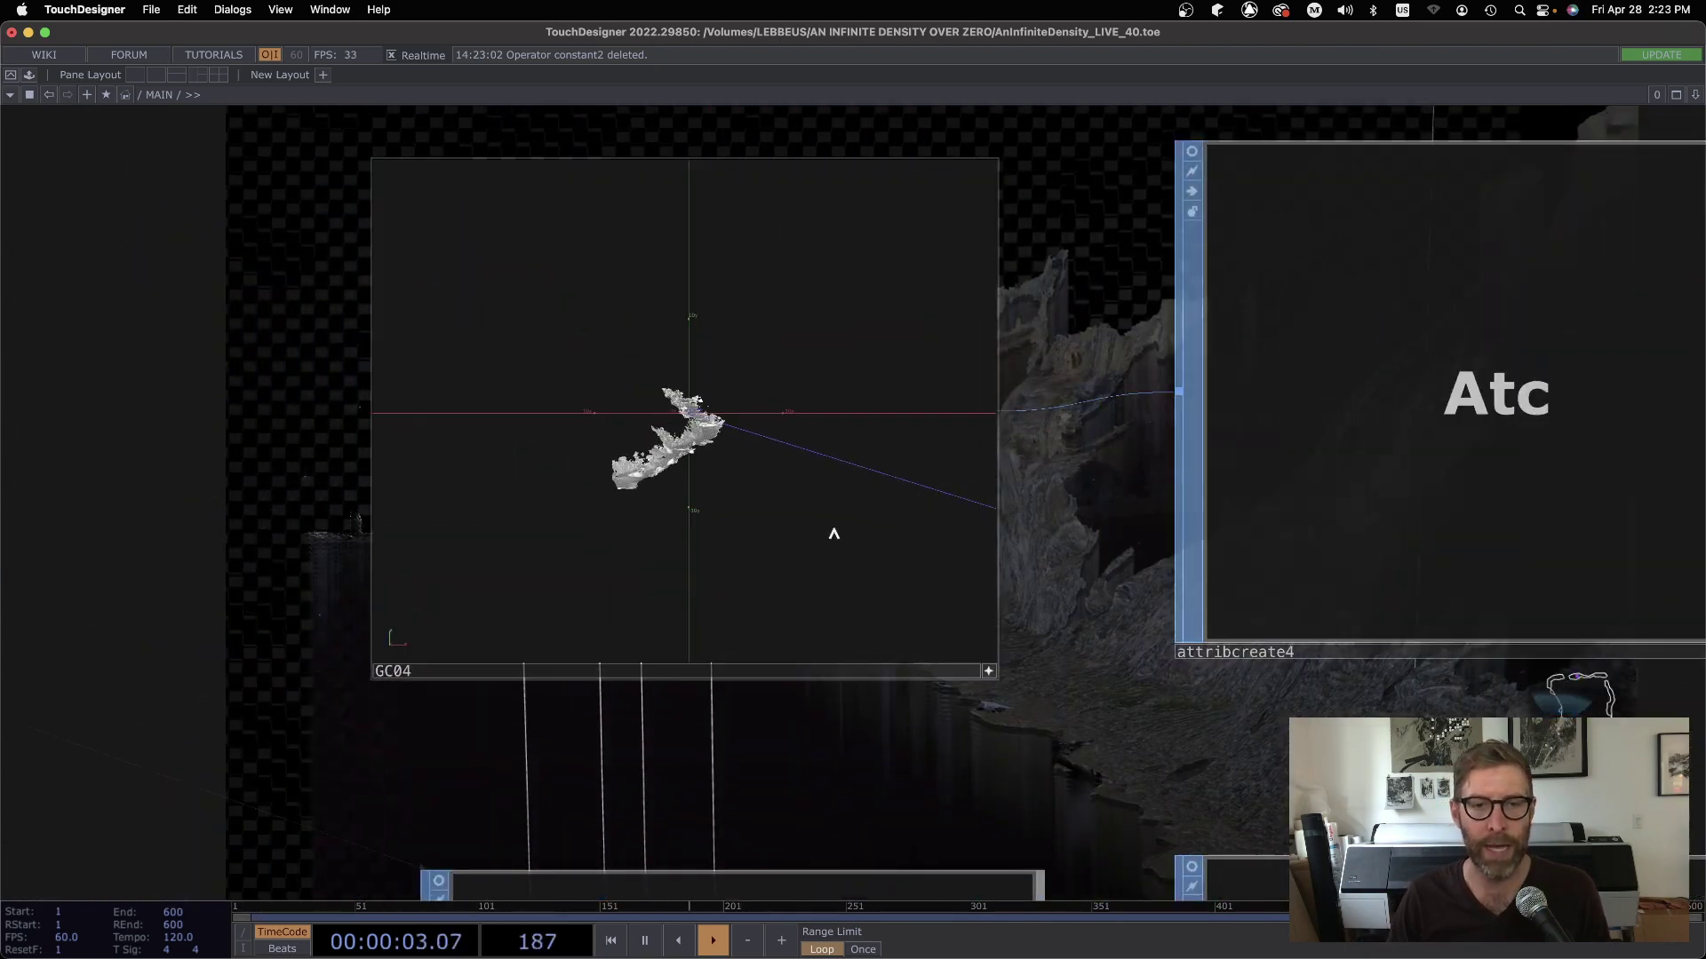
pyautogui.moveTo(703, 465); pyautogui.dragTo(746, 471)
pyautogui.scroll(-10, 1027, 712)
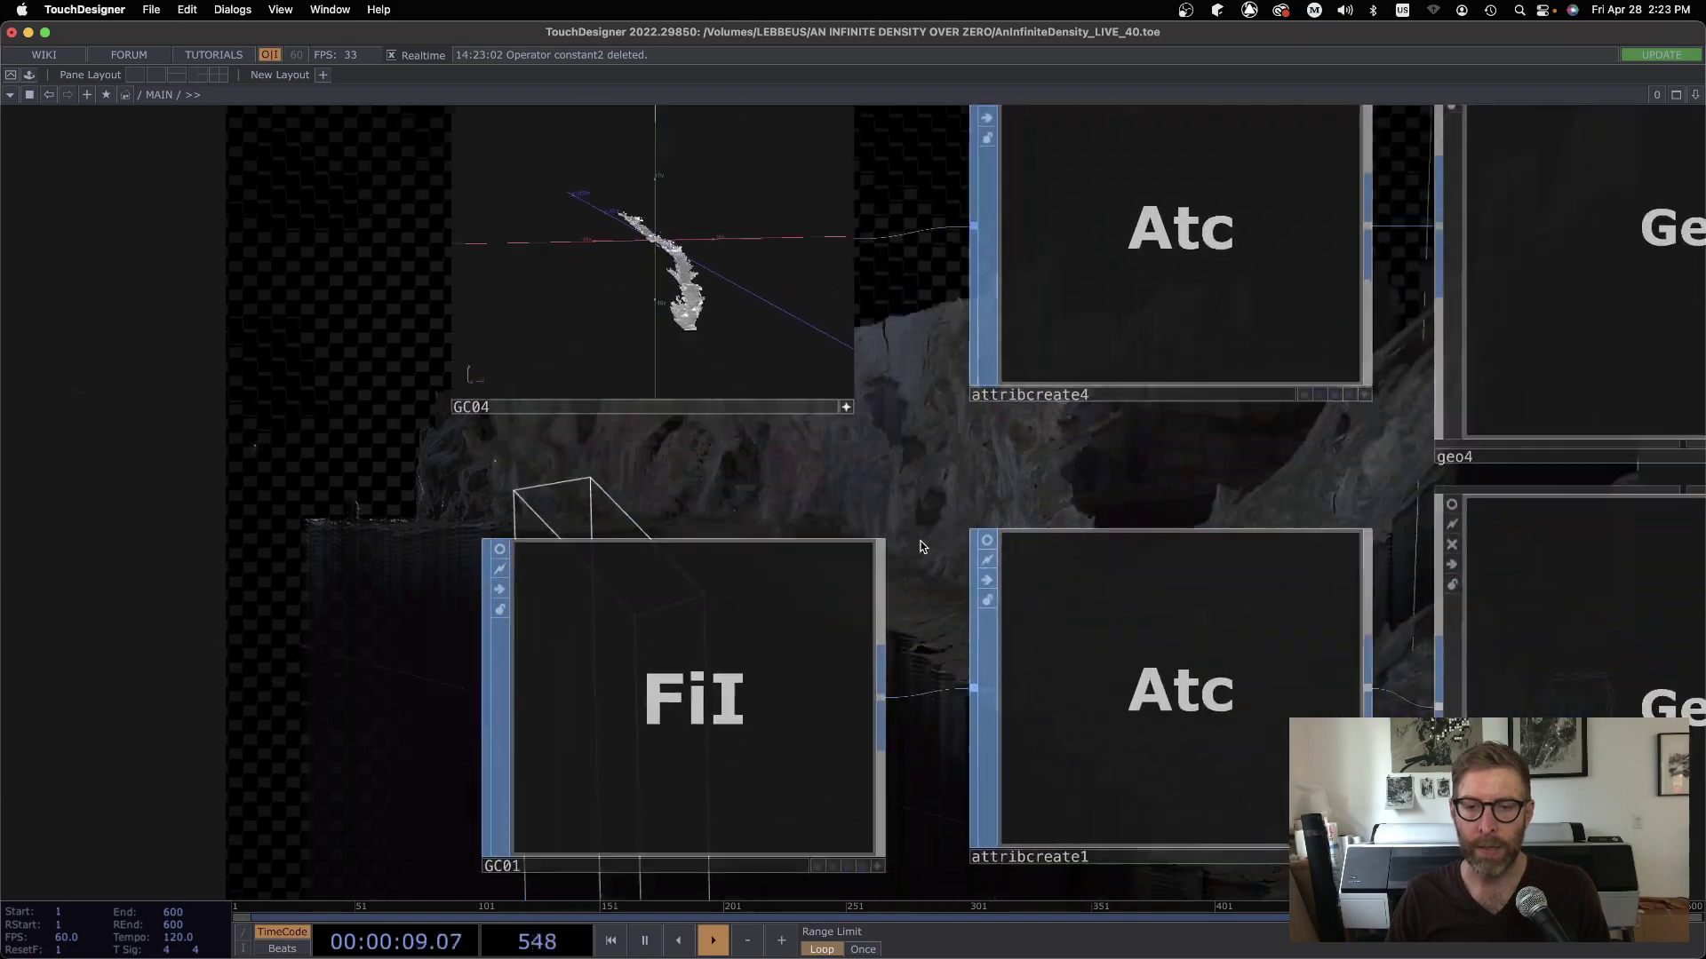
# Enter the MAPS component and examine its 1K to 8K resolution selector and the GC texture map chains.
pyautogui.scroll(-5, 905, 715)
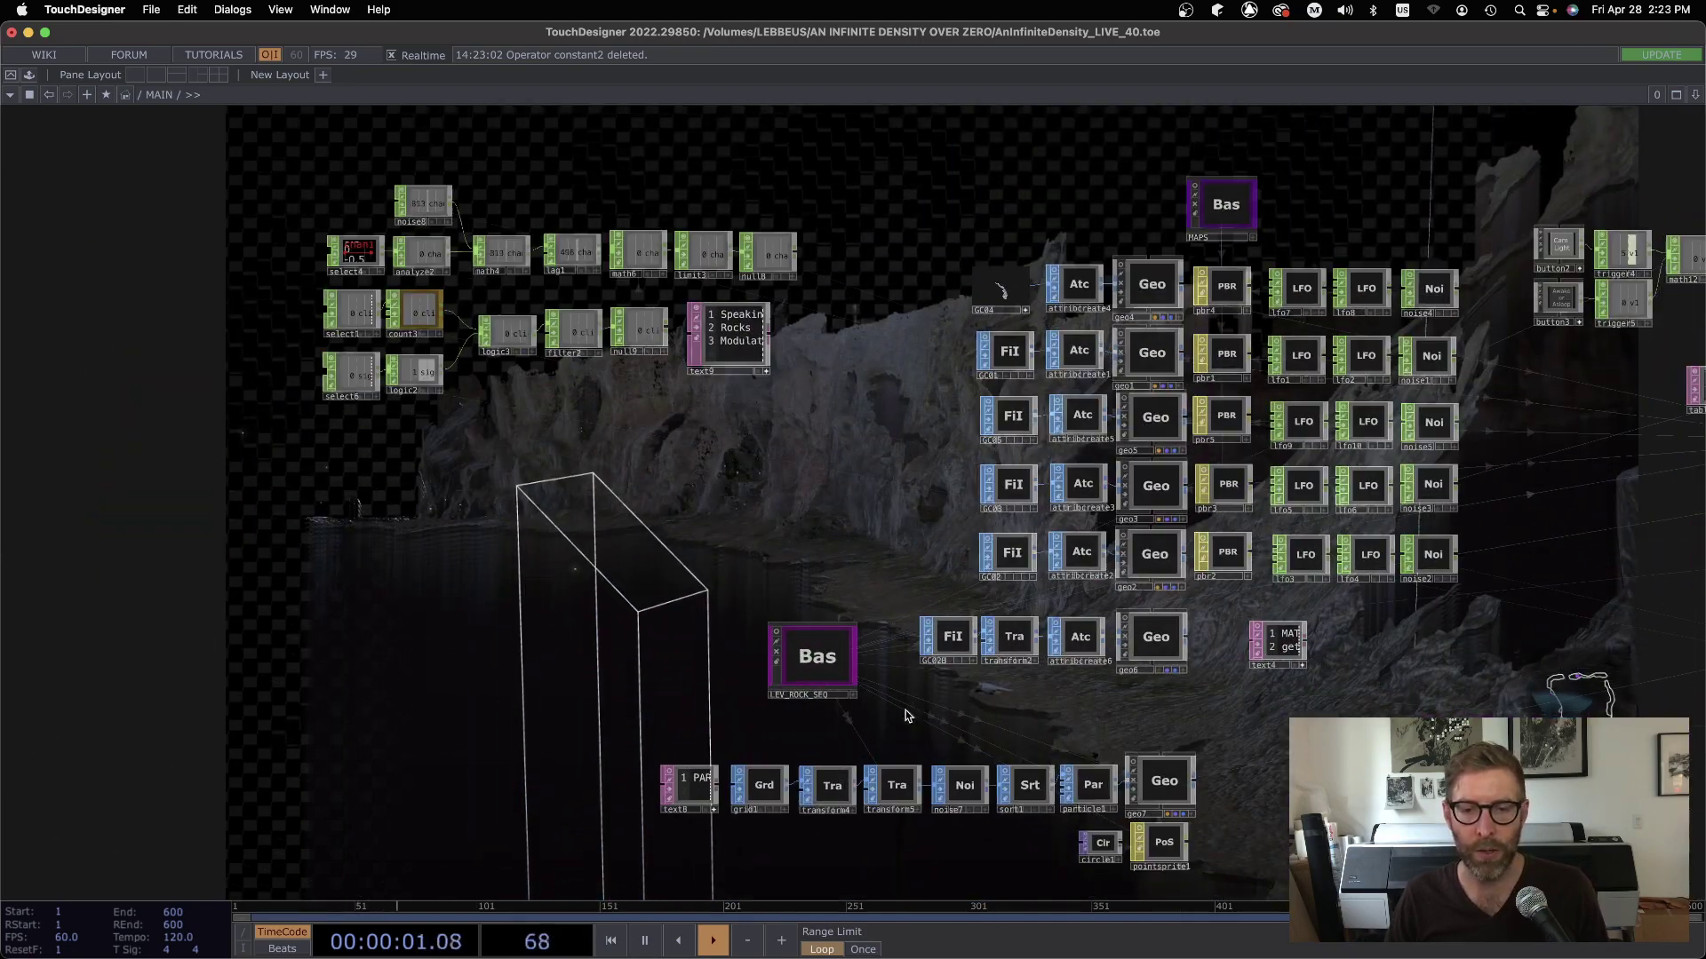
pyautogui.hscroll(15, 1008, 716)
pyautogui.scroll(4, 776, 815)
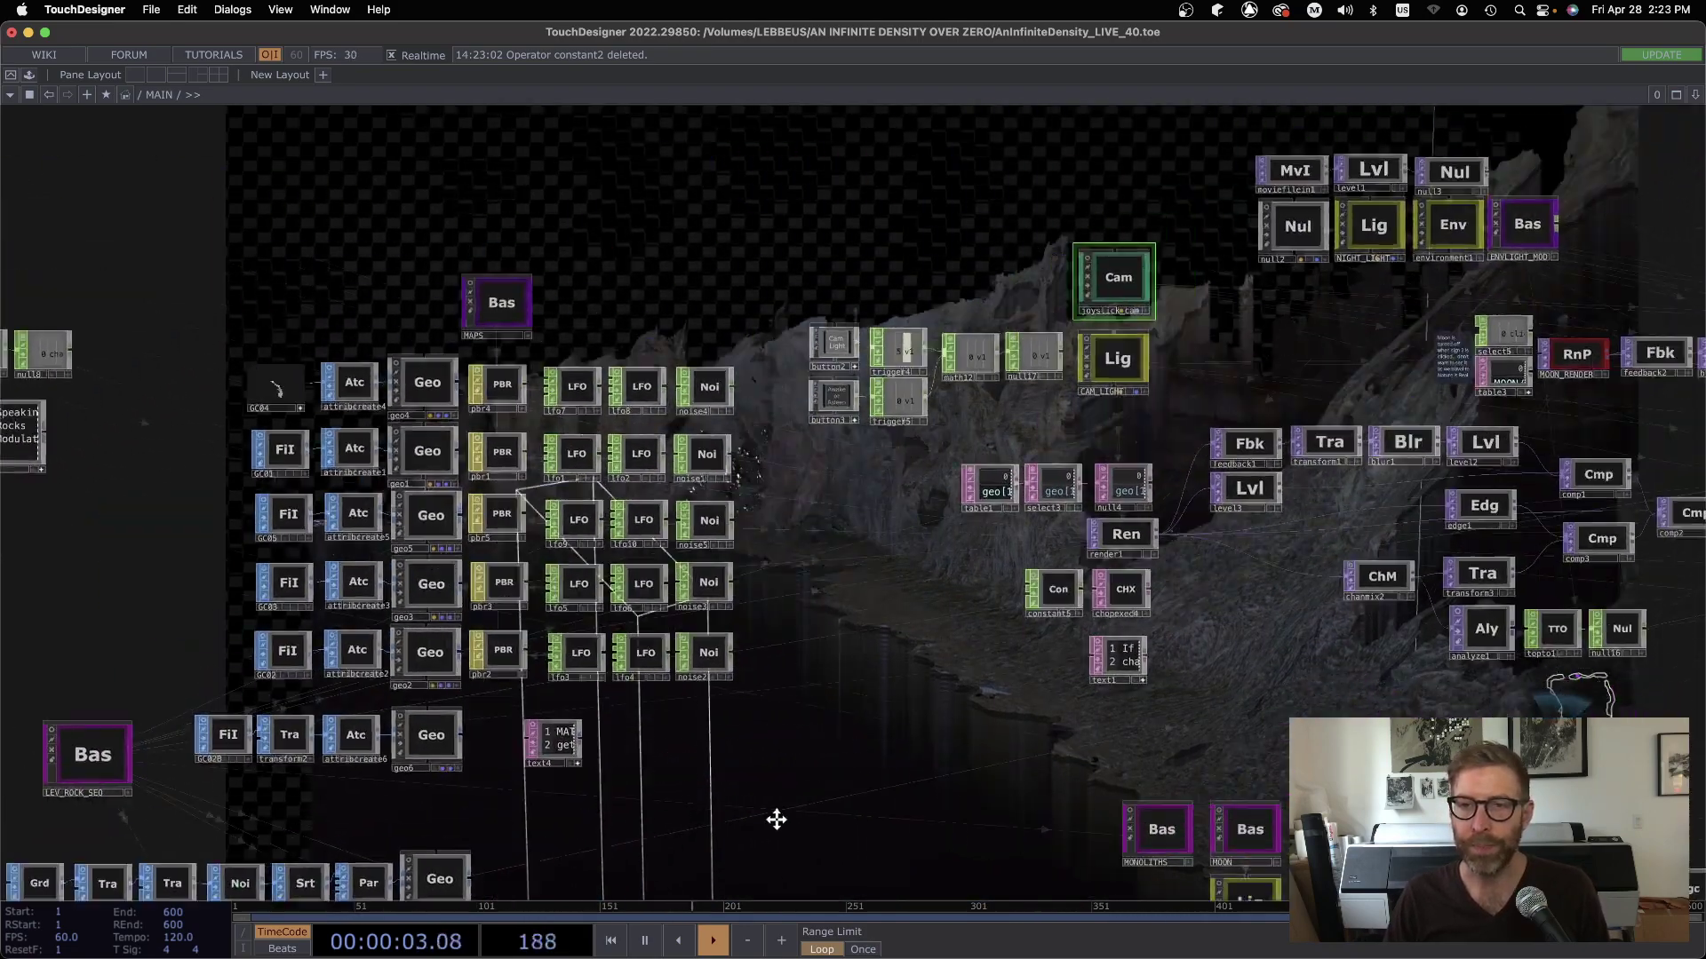
pyautogui.hscroll(-4, 478, 353)
pyautogui.scroll(8, 489, 413)
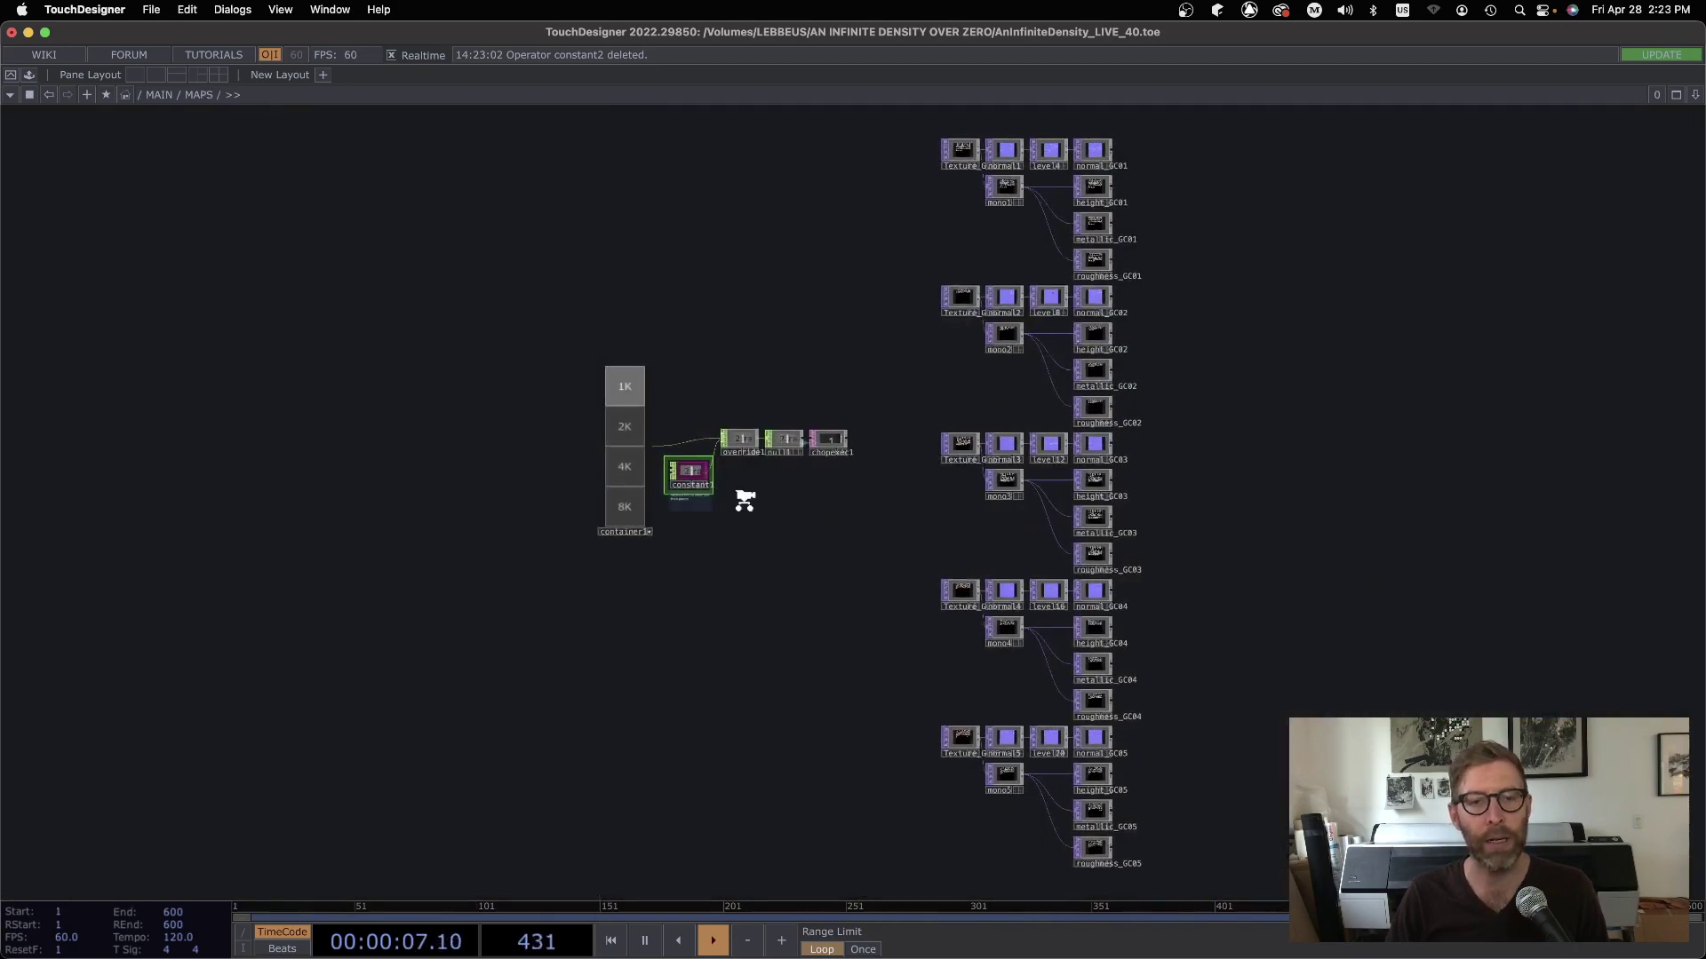
pyautogui.scroll(3, 747, 499)
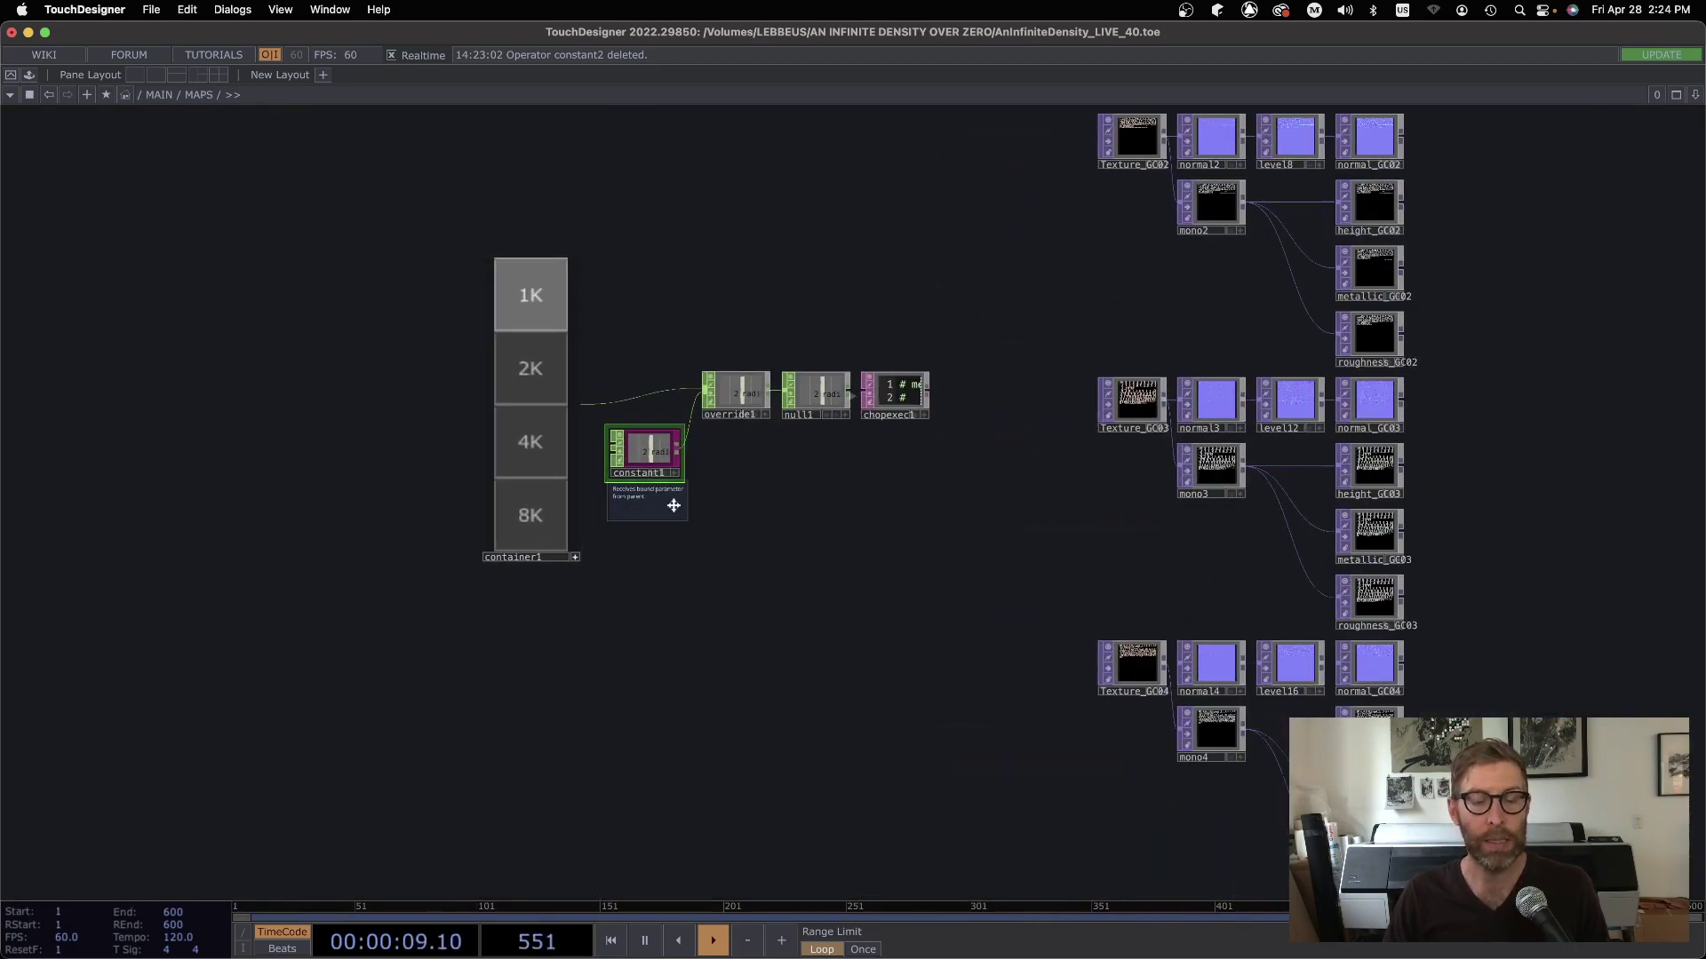
pyautogui.click(541, 527)
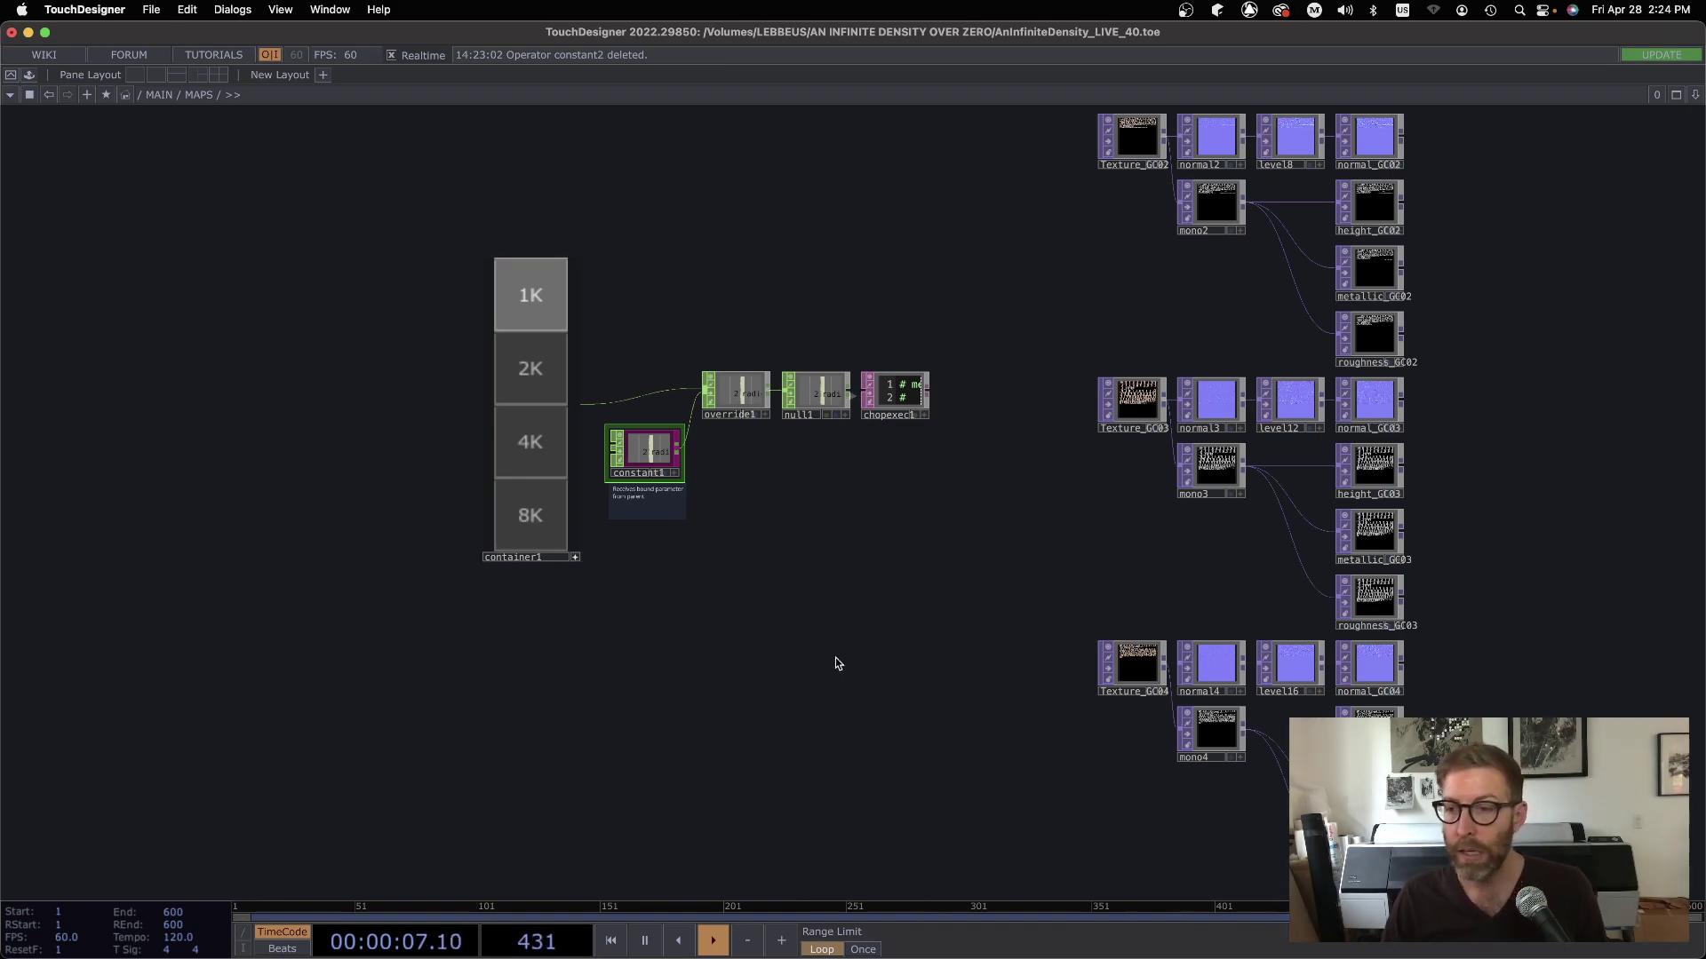
pyautogui.scroll(-3, 835, 662)
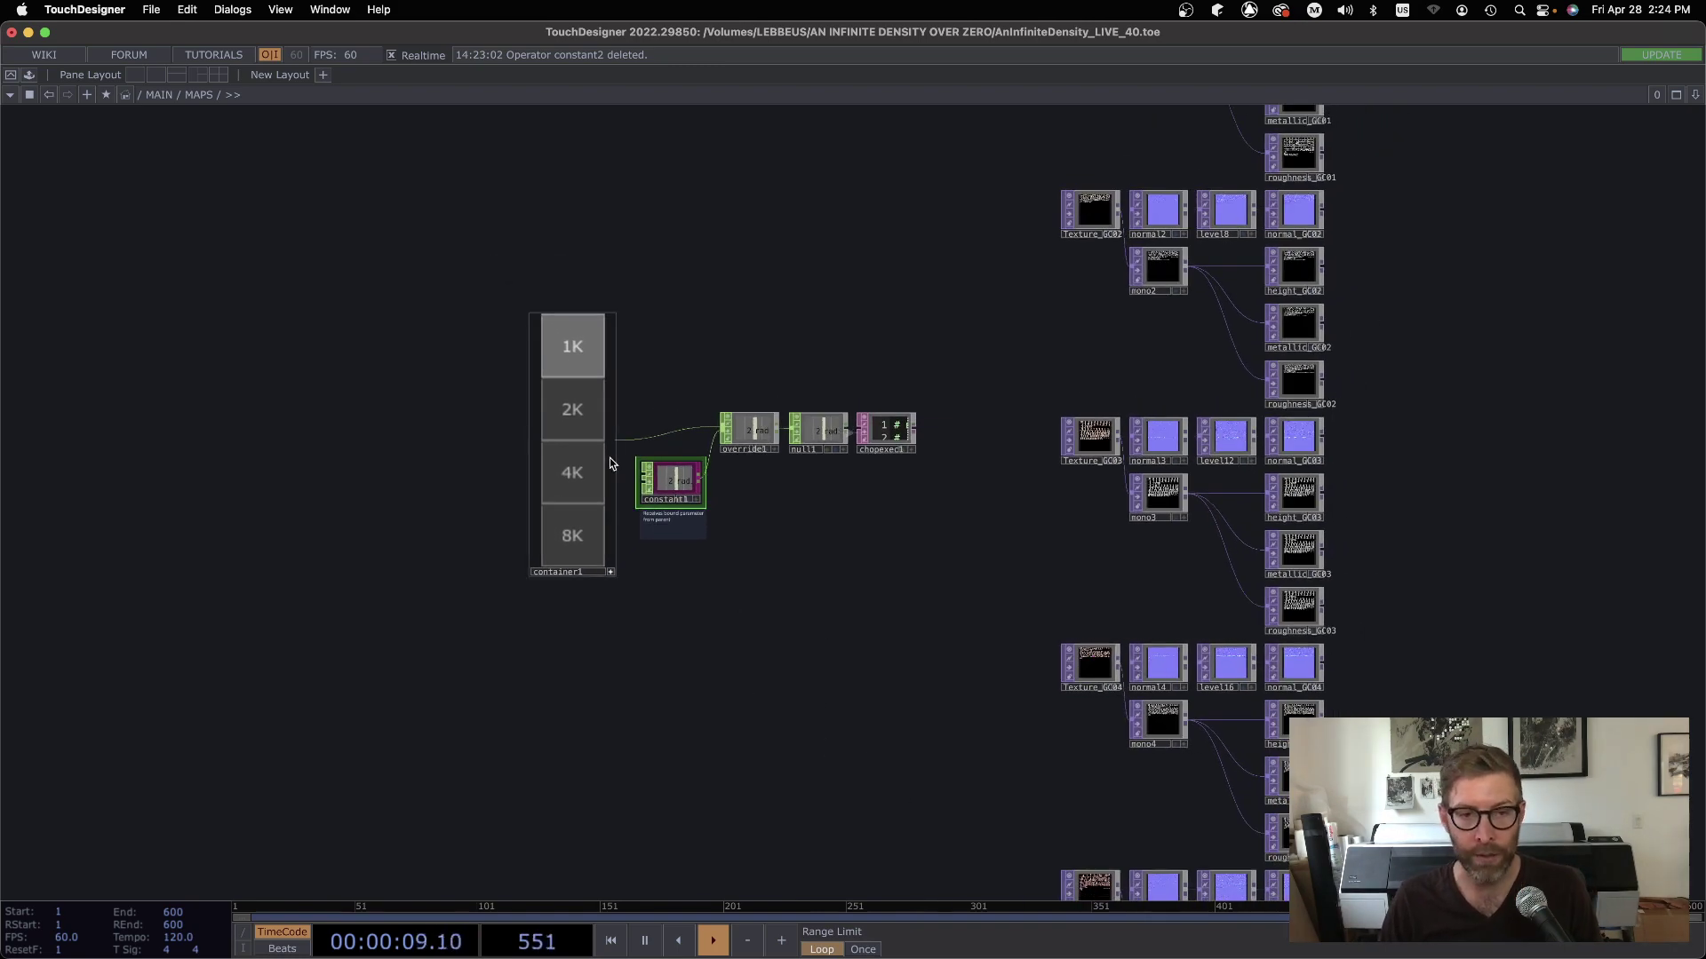
# Return to MAIN and examine the Cam Light and Awake or Asleep trigger chain beside joystick_cam and CAM_LIGHT.
pyautogui.scroll(-10, 897, 679)
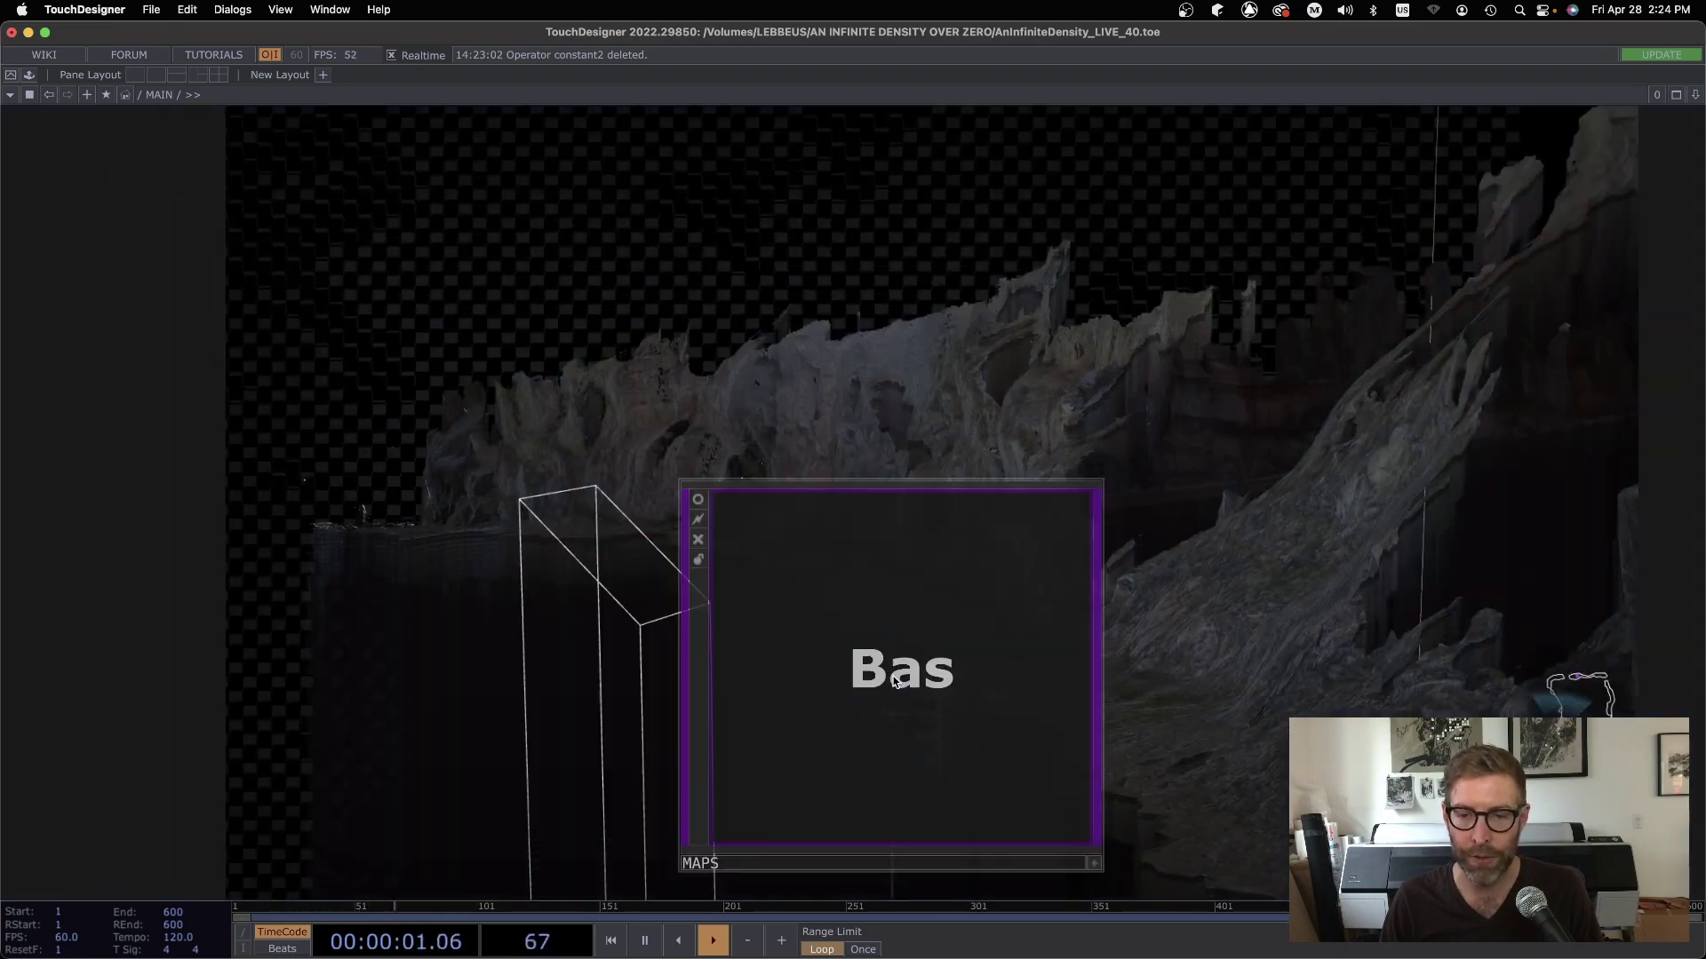
pyautogui.scroll(-10, 884, 668)
pyautogui.moveTo(975, 552); pyautogui.dragTo(613, 351)
pyautogui.scroll(5, 849, 567)
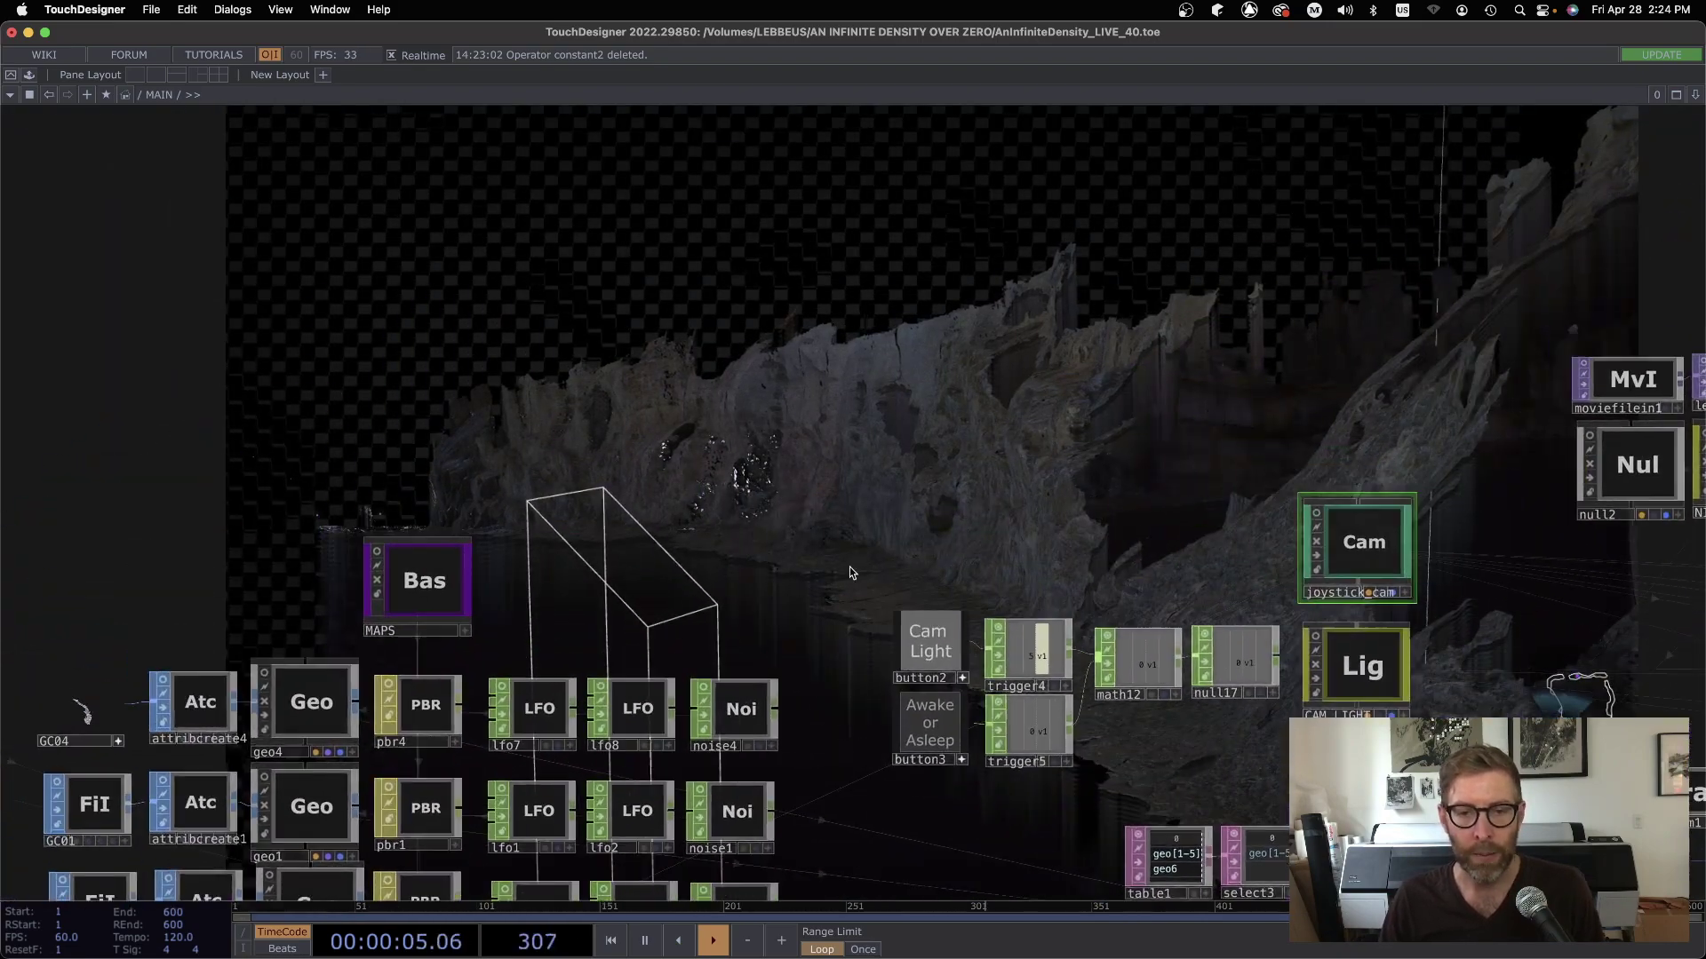
pyautogui.scroll(3, 844, 566)
pyautogui.scroll(-5, 918, 518)
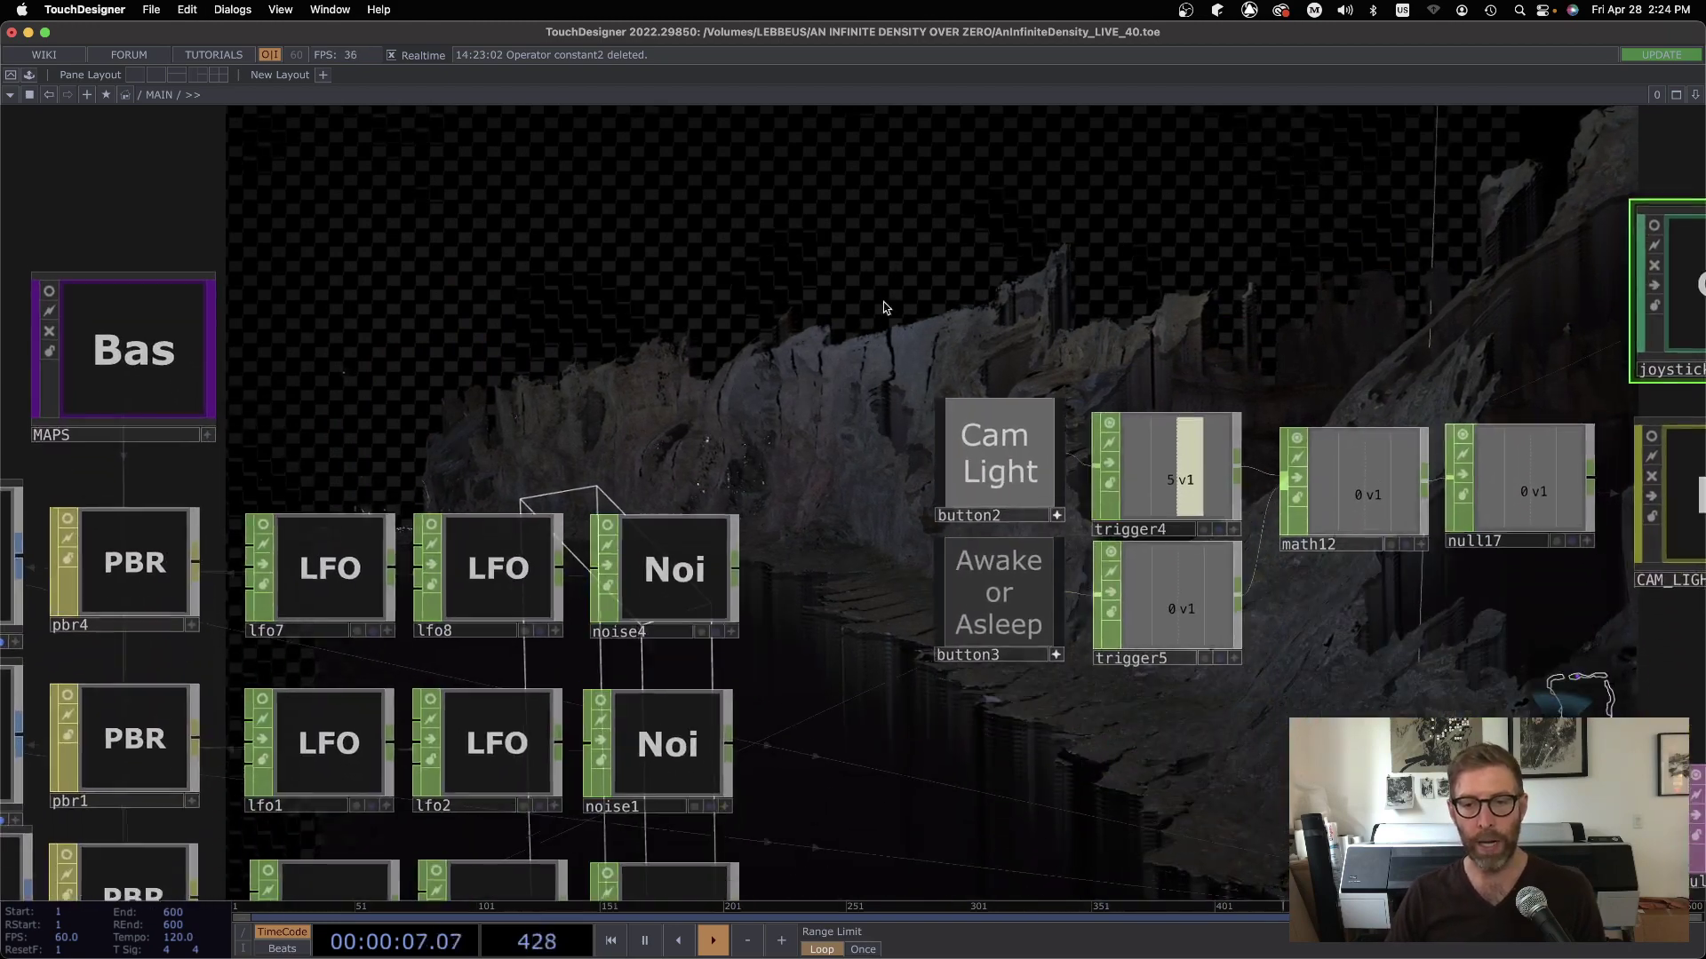
pyautogui.scroll(3, 1076, 702)
pyautogui.moveTo(1074, 708); pyautogui.dragTo(586, 462)
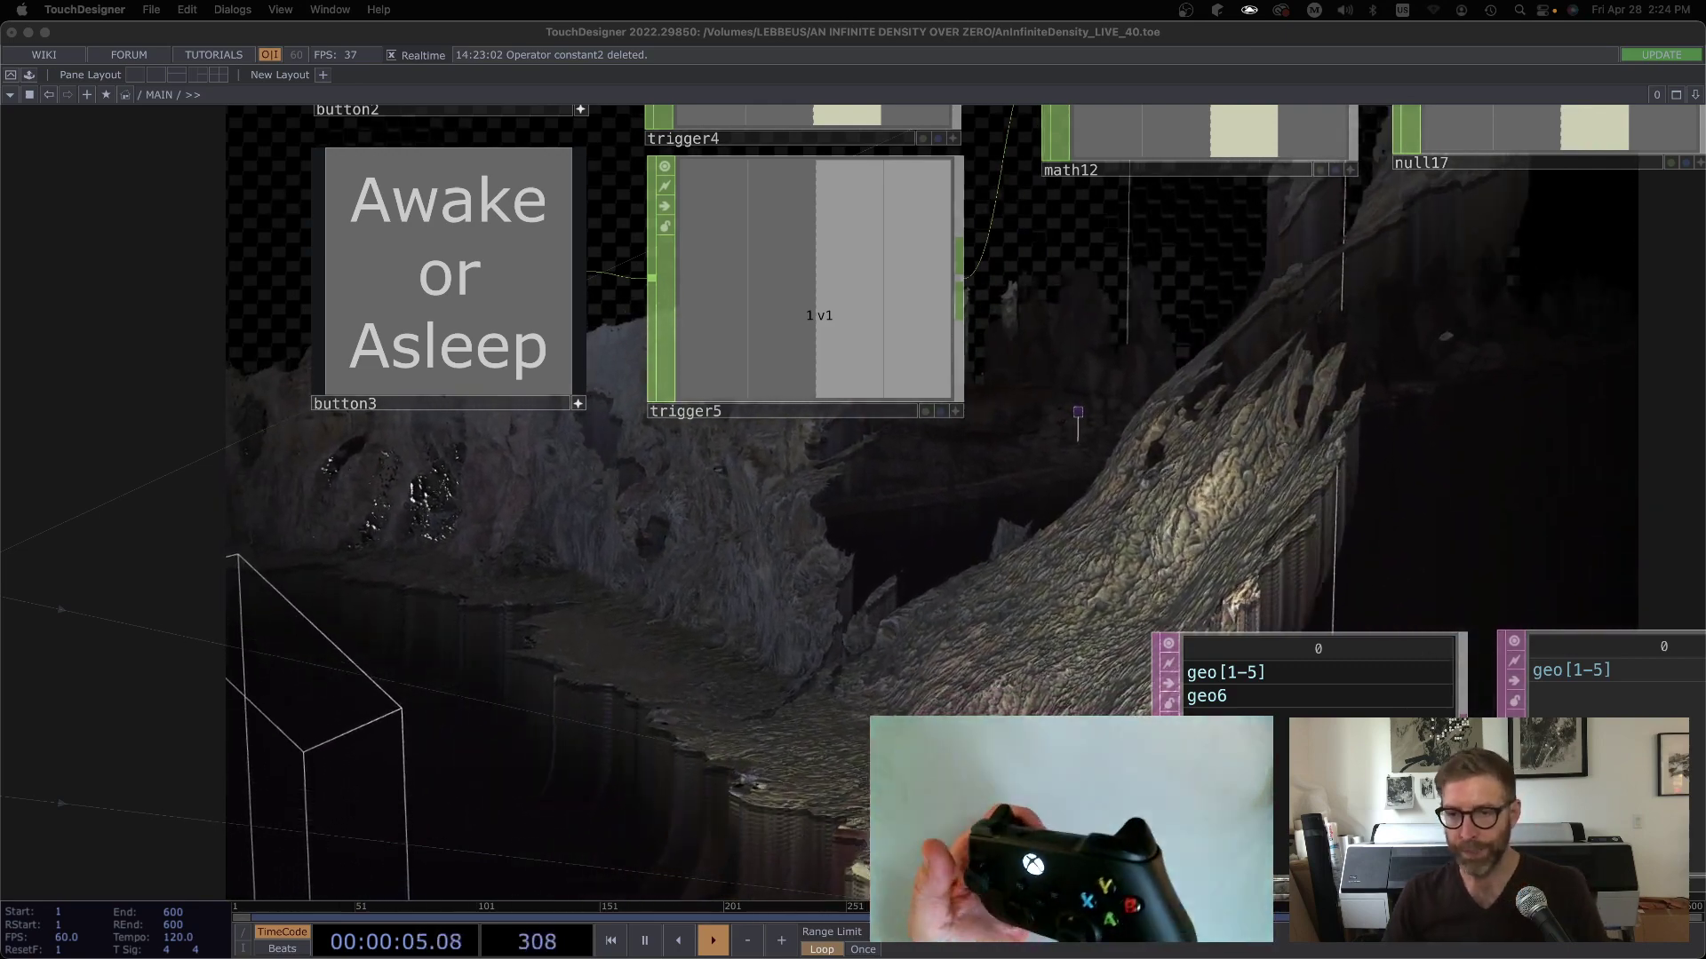
pyautogui.scroll(-5, 1127, 483)
pyautogui.moveTo(1626, 462); pyautogui.dragTo(1003, 655)
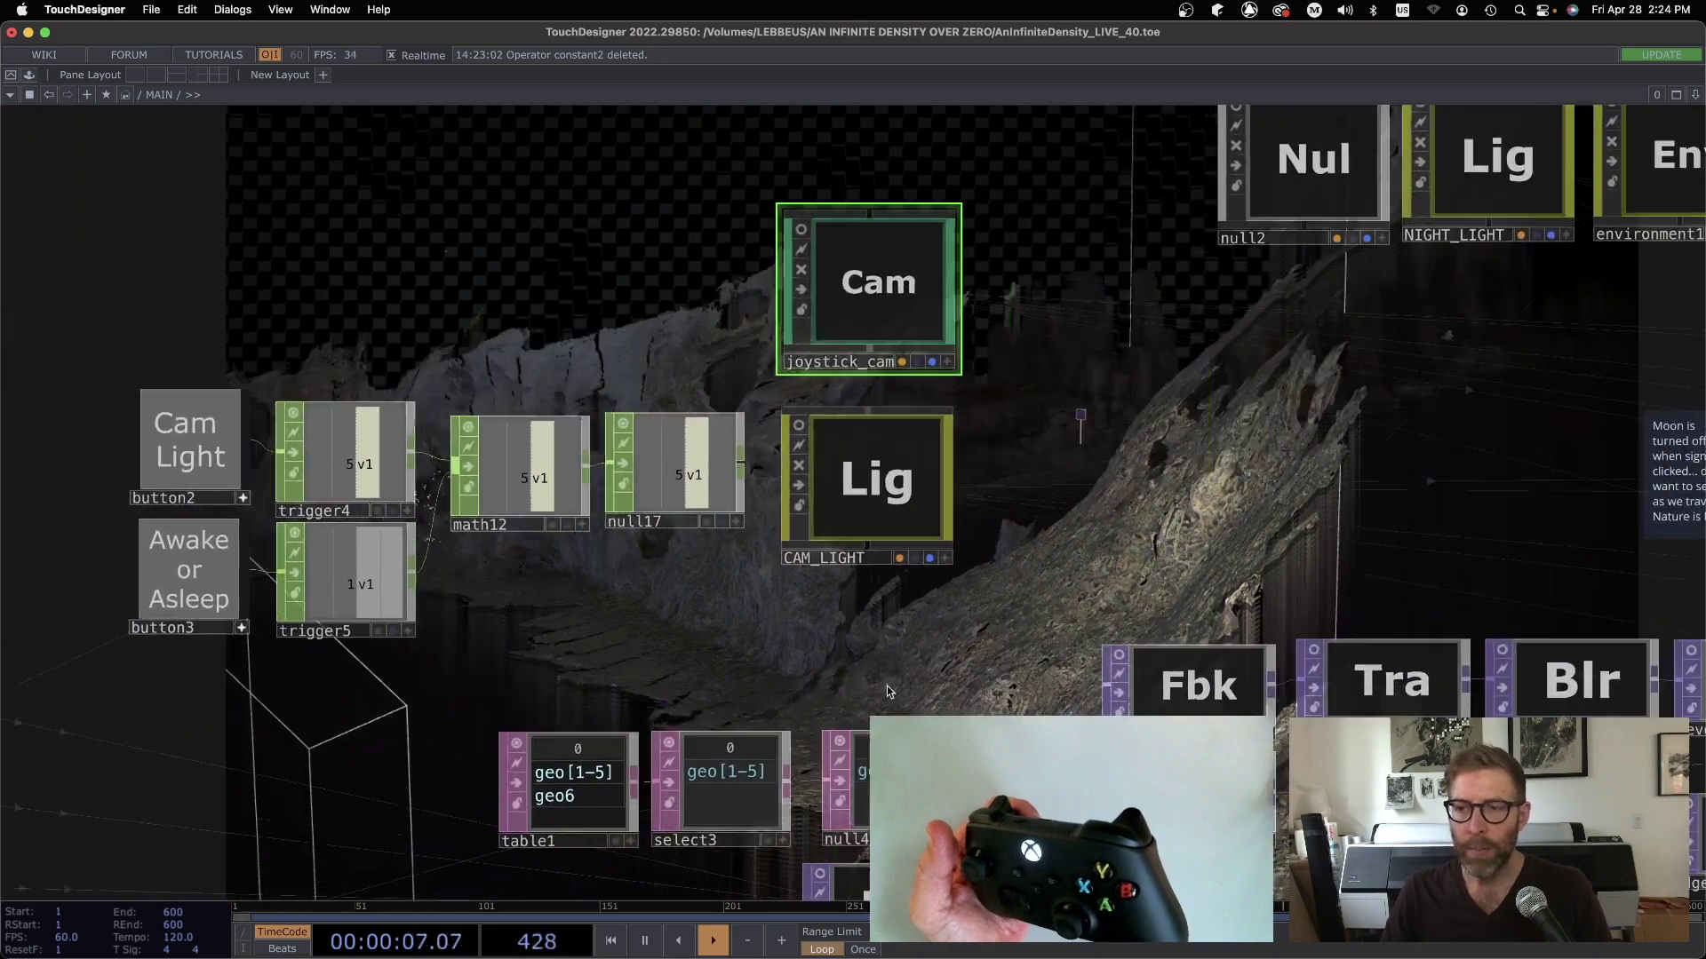
# Go to the moon rendering chain and turn on the viewer of the MOON_RENDER operator.
pyautogui.scroll(-2, 1004, 655)
pyautogui.scroll(-1, 1004, 654)
pyautogui.moveTo(1058, 598); pyautogui.dragTo(512, 717)
pyautogui.moveTo(1059, 636); pyautogui.dragTo(766, 450)
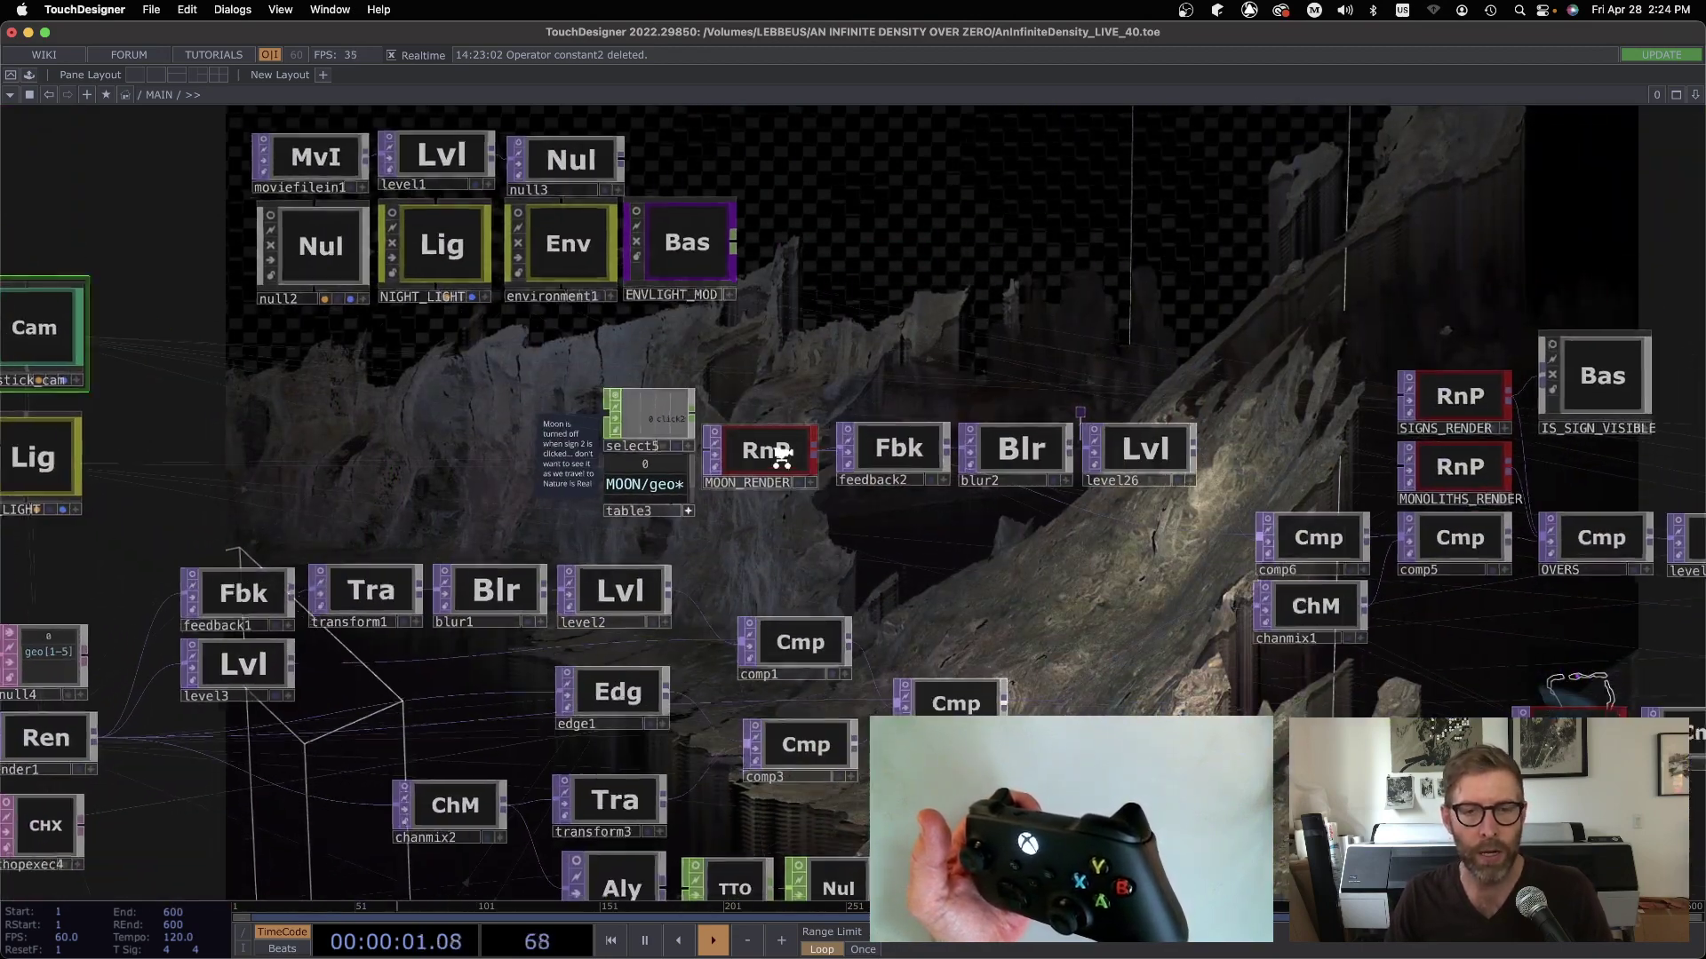
pyautogui.scroll(2, 778, 462)
pyautogui.scroll(2, 778, 462)
pyautogui.click(620, 384)
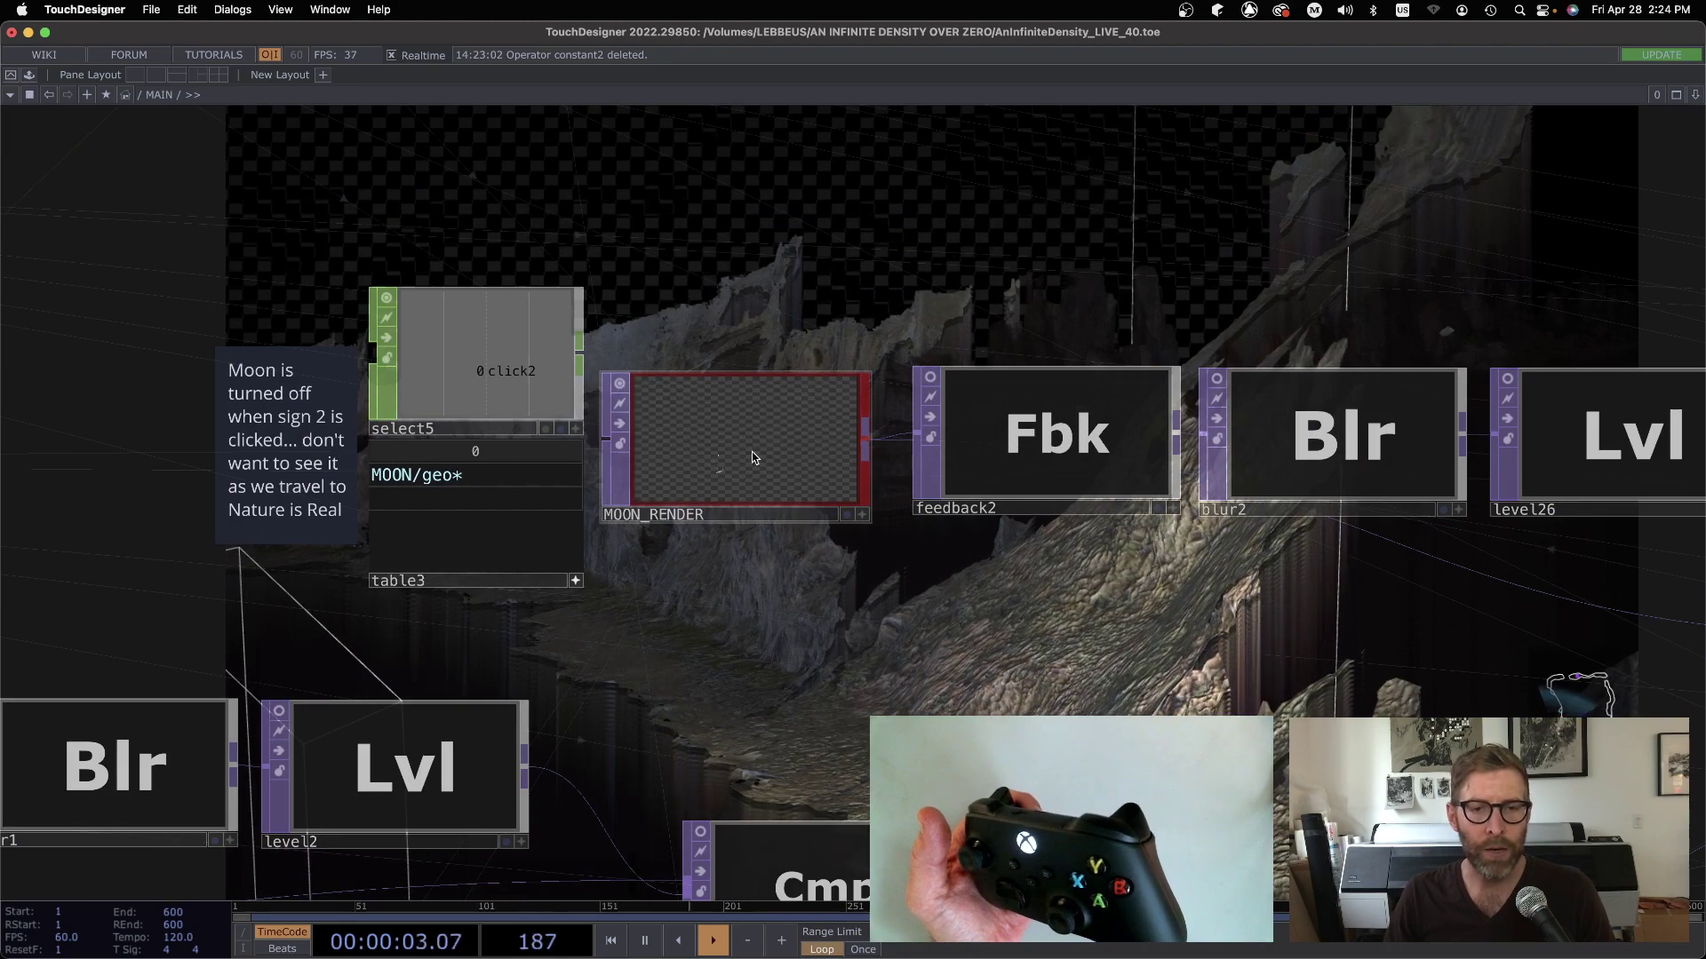
# Examine the Render Pass parameters of MOON_RENDER, including its camera, MOON/geo* geometry expression and lights.
pyautogui.scroll(5, 723, 500)
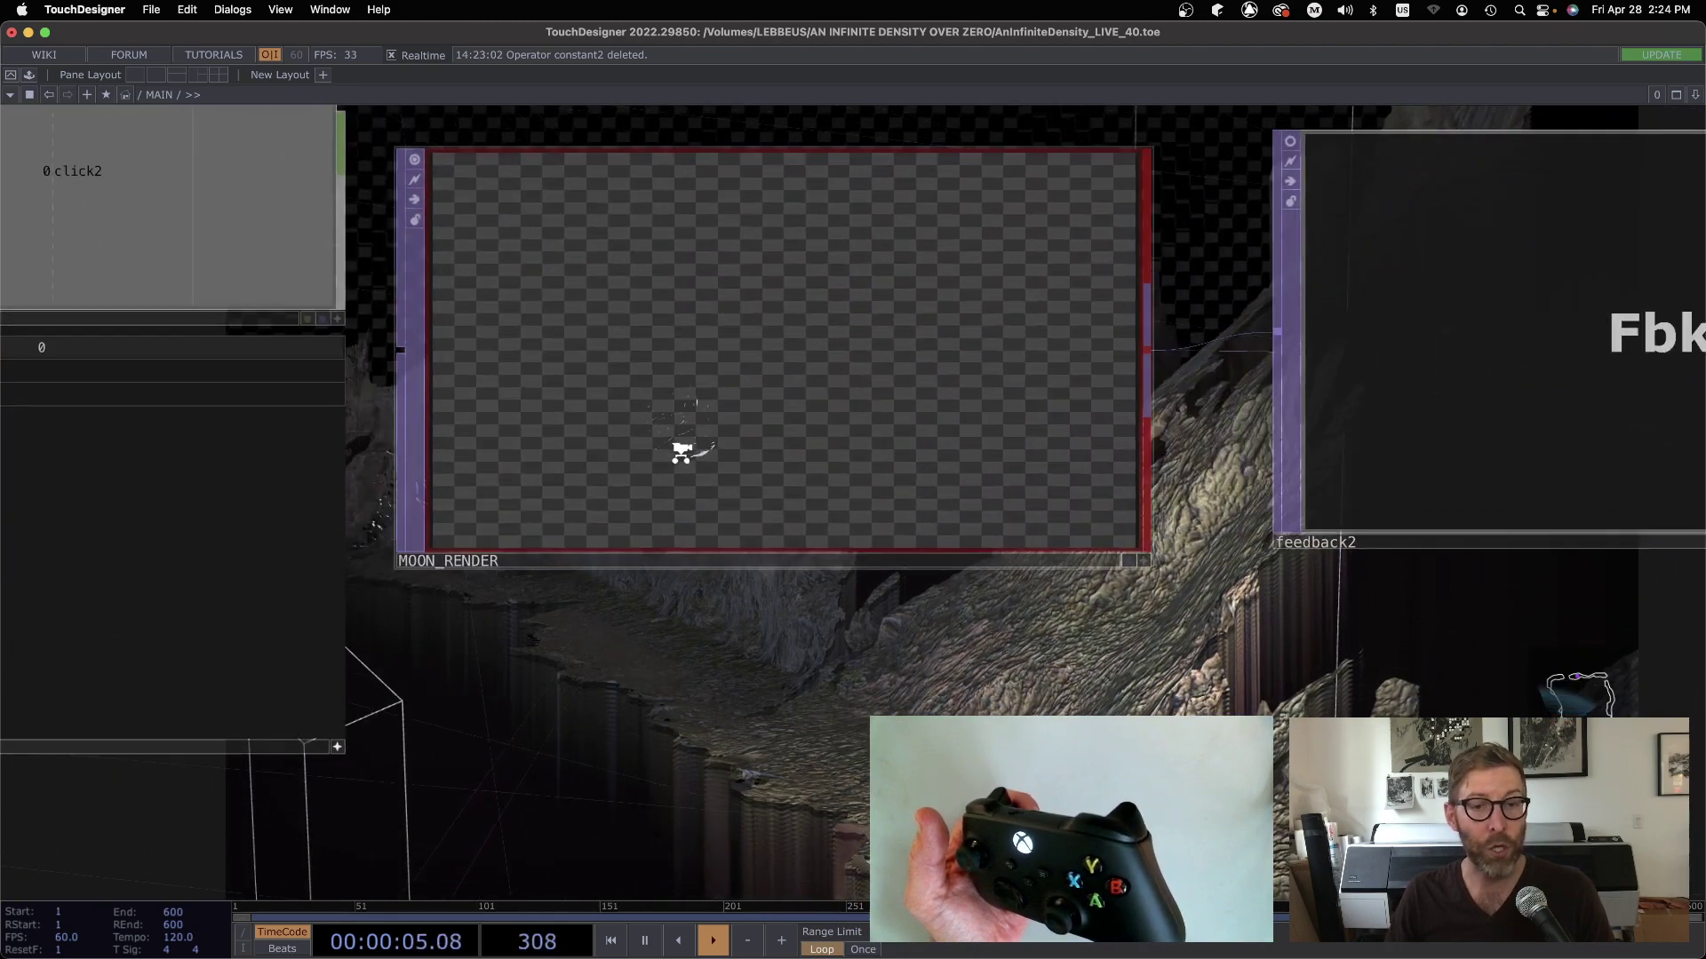
pyautogui.click(660, 415)
pyautogui.press('p')
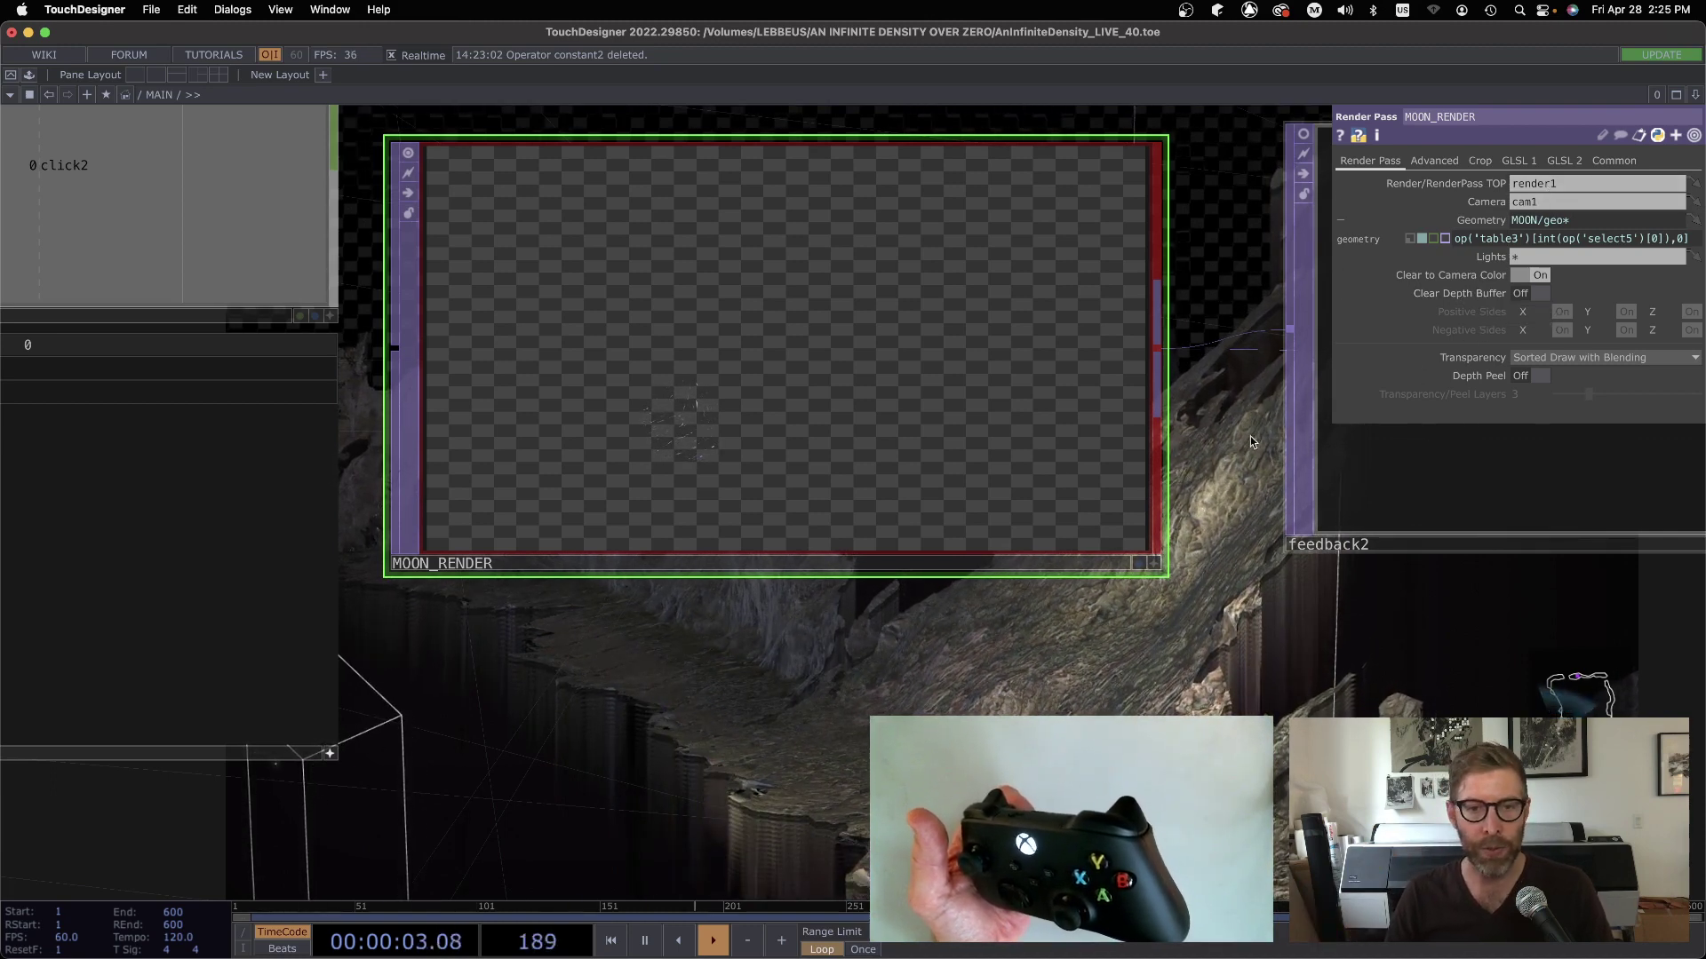
pyautogui.moveTo(1089, 664); pyautogui.dragTo(1173, 659)
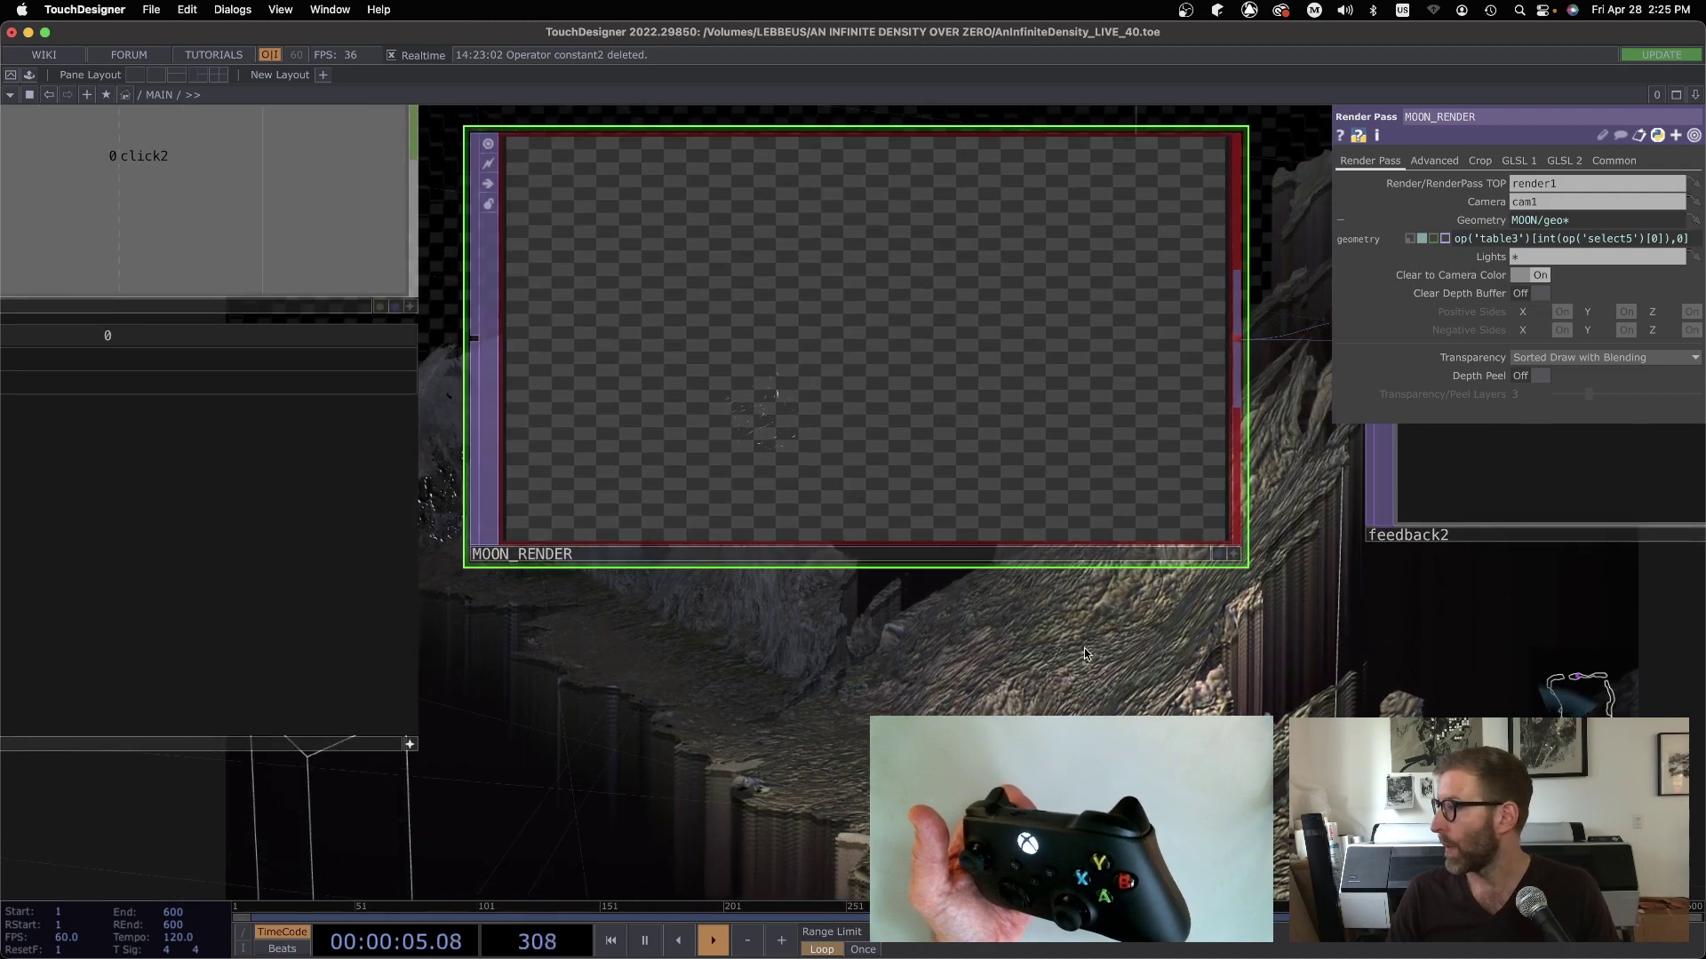
pyautogui.press('p')
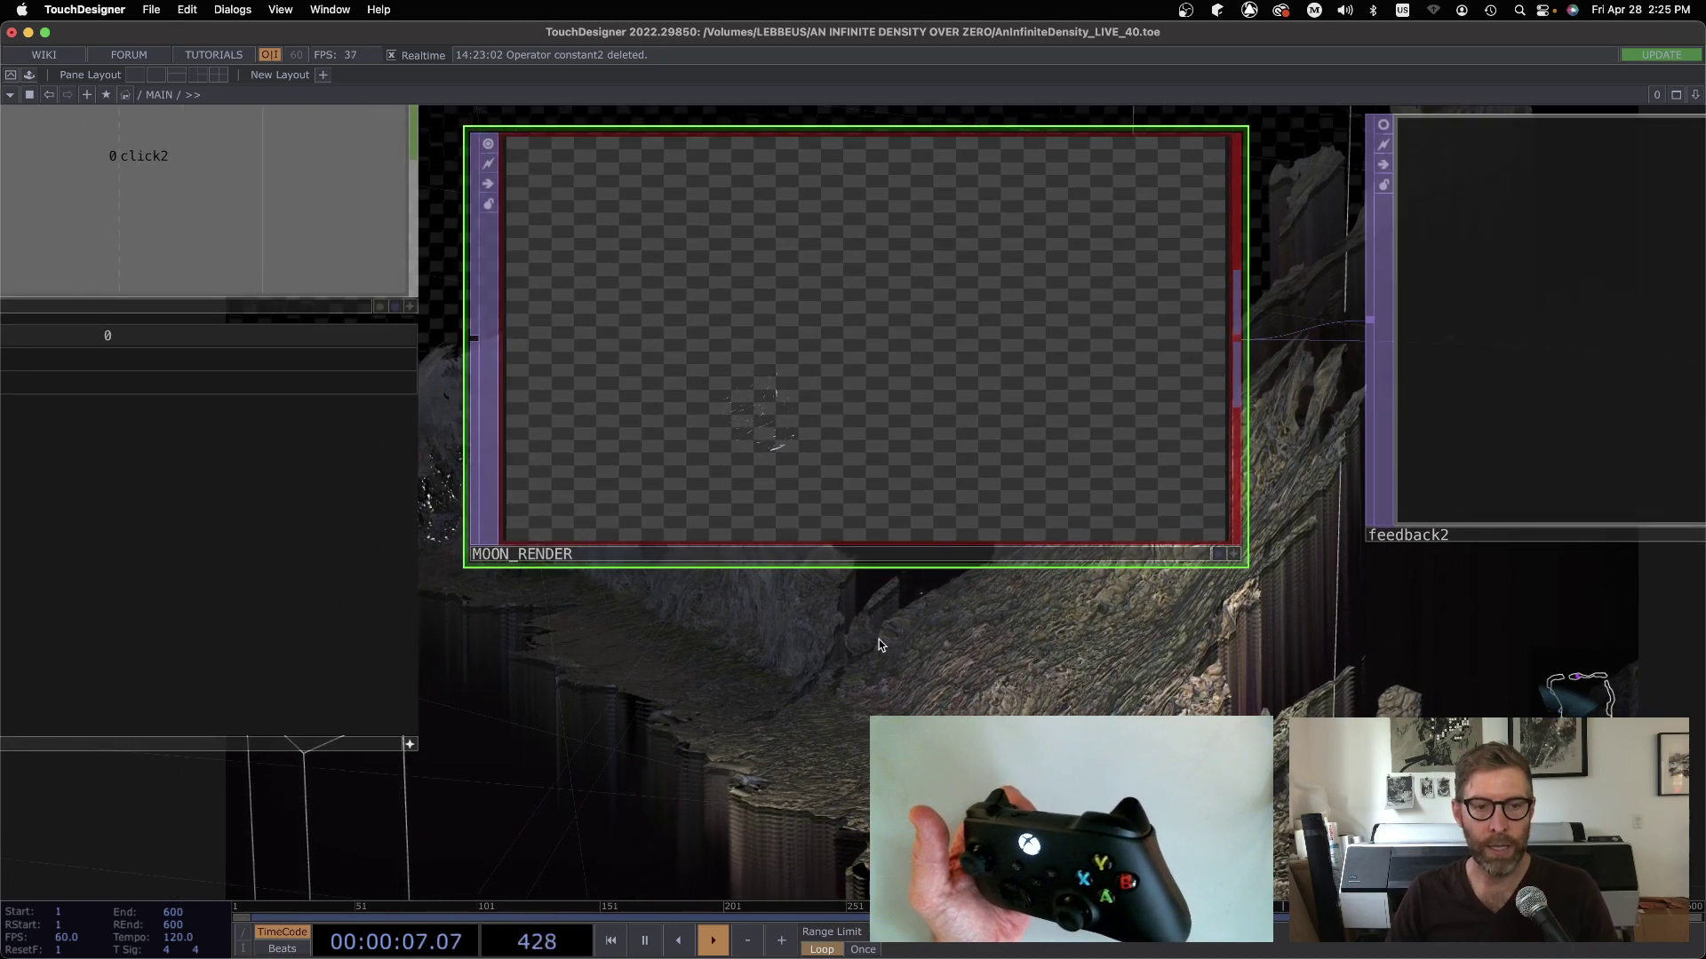
# View the MOON_RENDER output in its own floating window, reposition that window, and close it.
pyautogui.scroll(-2, 869, 647)
pyautogui.scroll(-1, 869, 647)
pyautogui.moveTo(924, 675); pyautogui.dragTo(594, 530)
pyautogui.rightClick(627, 708)
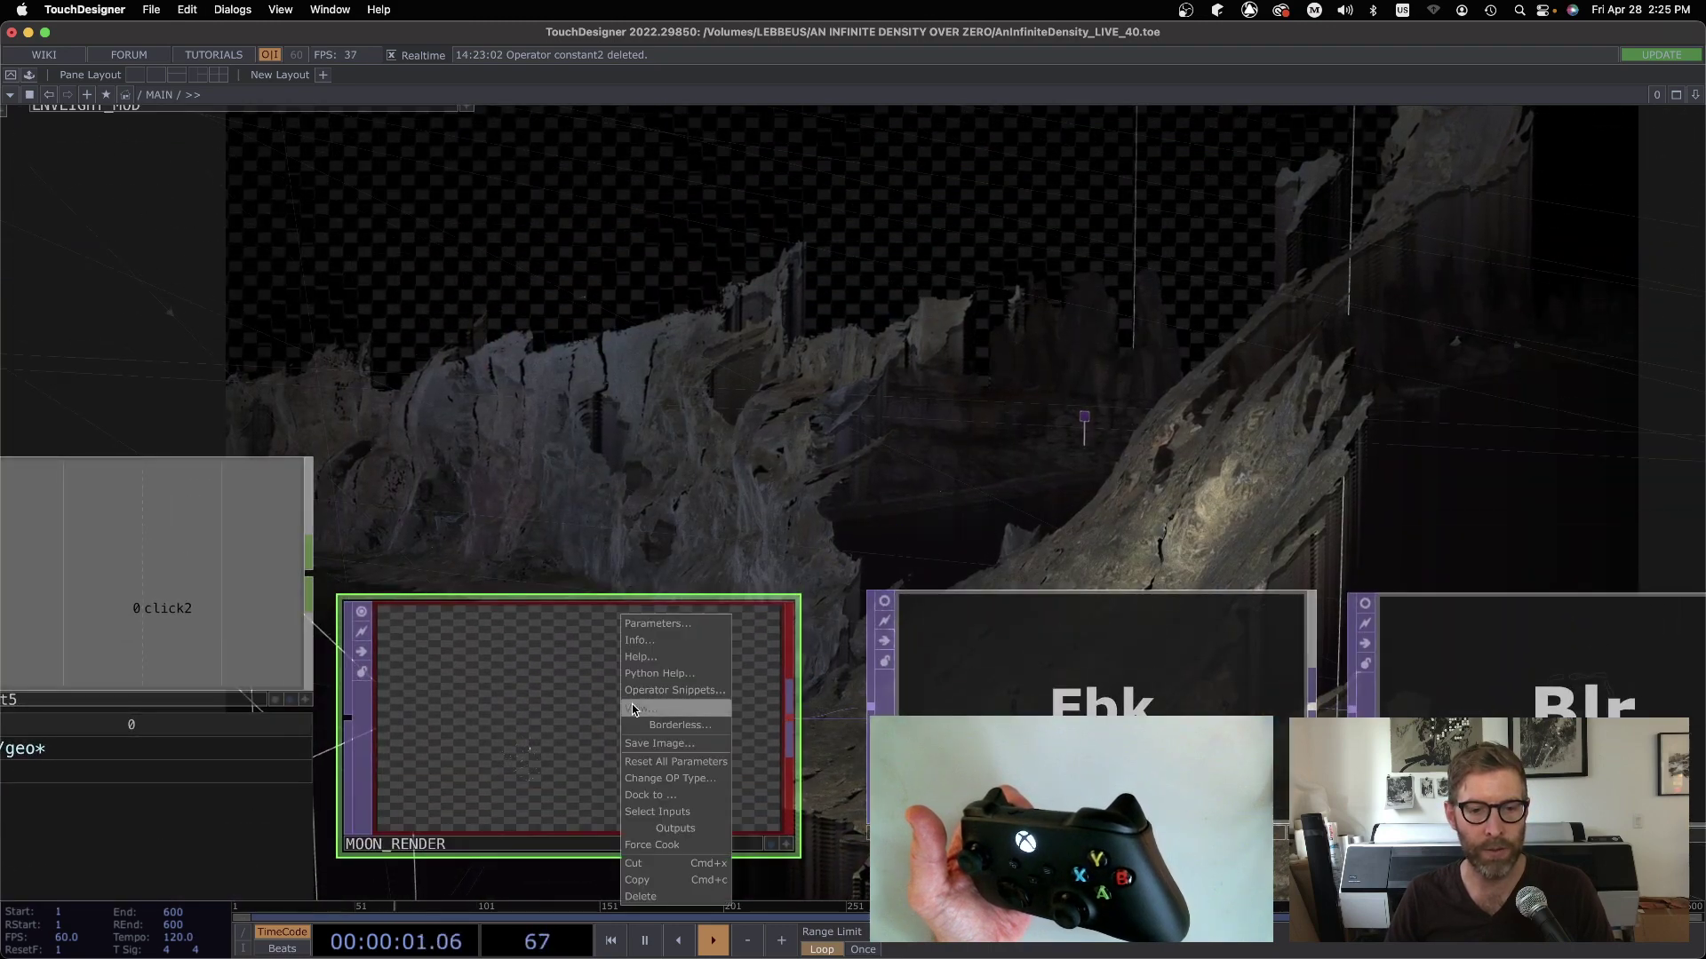
pyautogui.click(636, 708)
pyautogui.moveTo(1438, 52); pyautogui.dragTo(1512, 90)
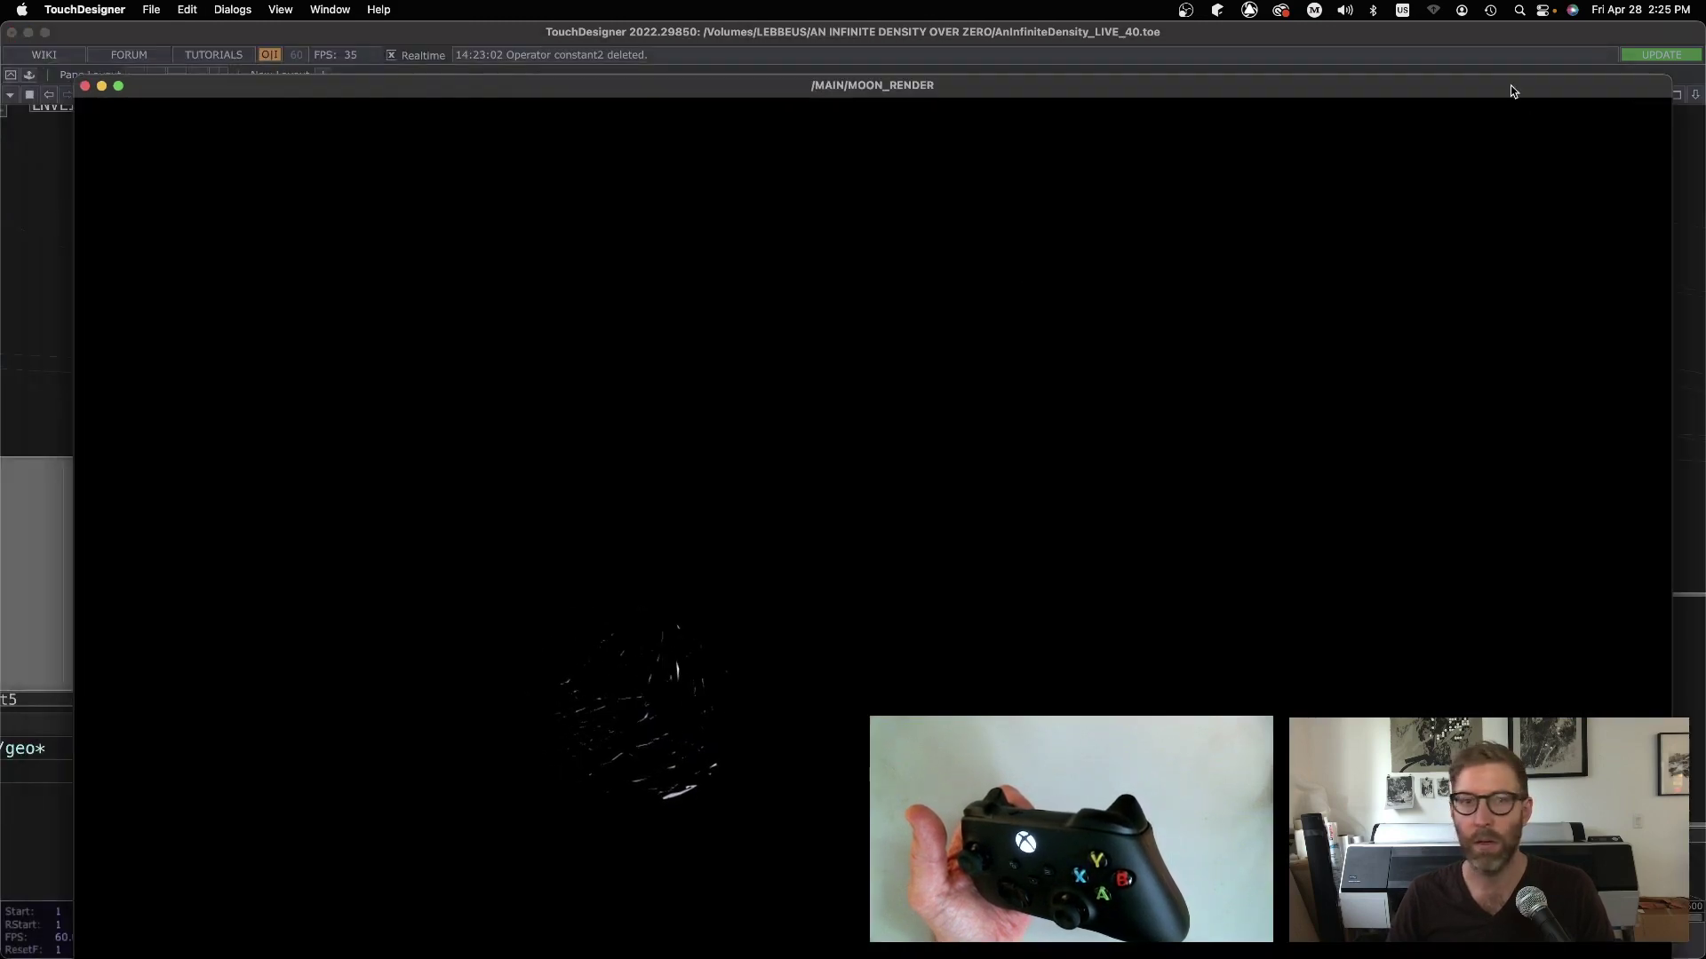
pyautogui.click(85, 87)
# Inspect the rendered moon in the MOON_RENDER viewer up close along with the operator's Render Pass parameters.
pyautogui.moveTo(426, 381); pyautogui.dragTo(269, 329)
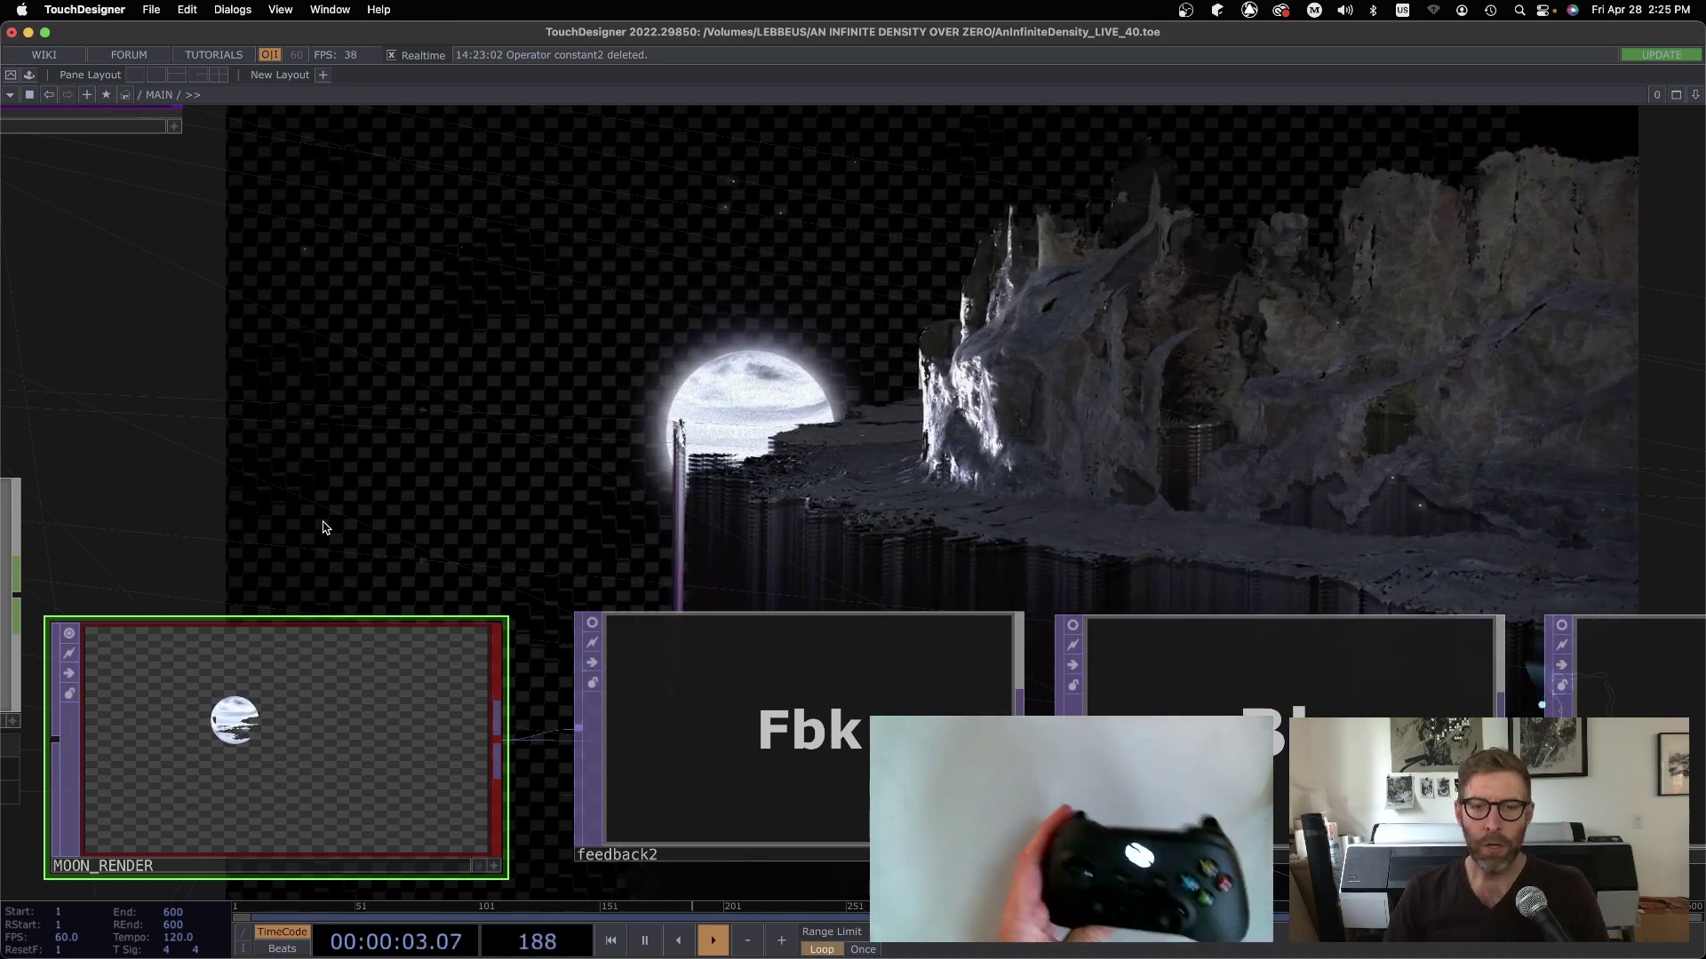
pyautogui.scroll(3, 222, 755)
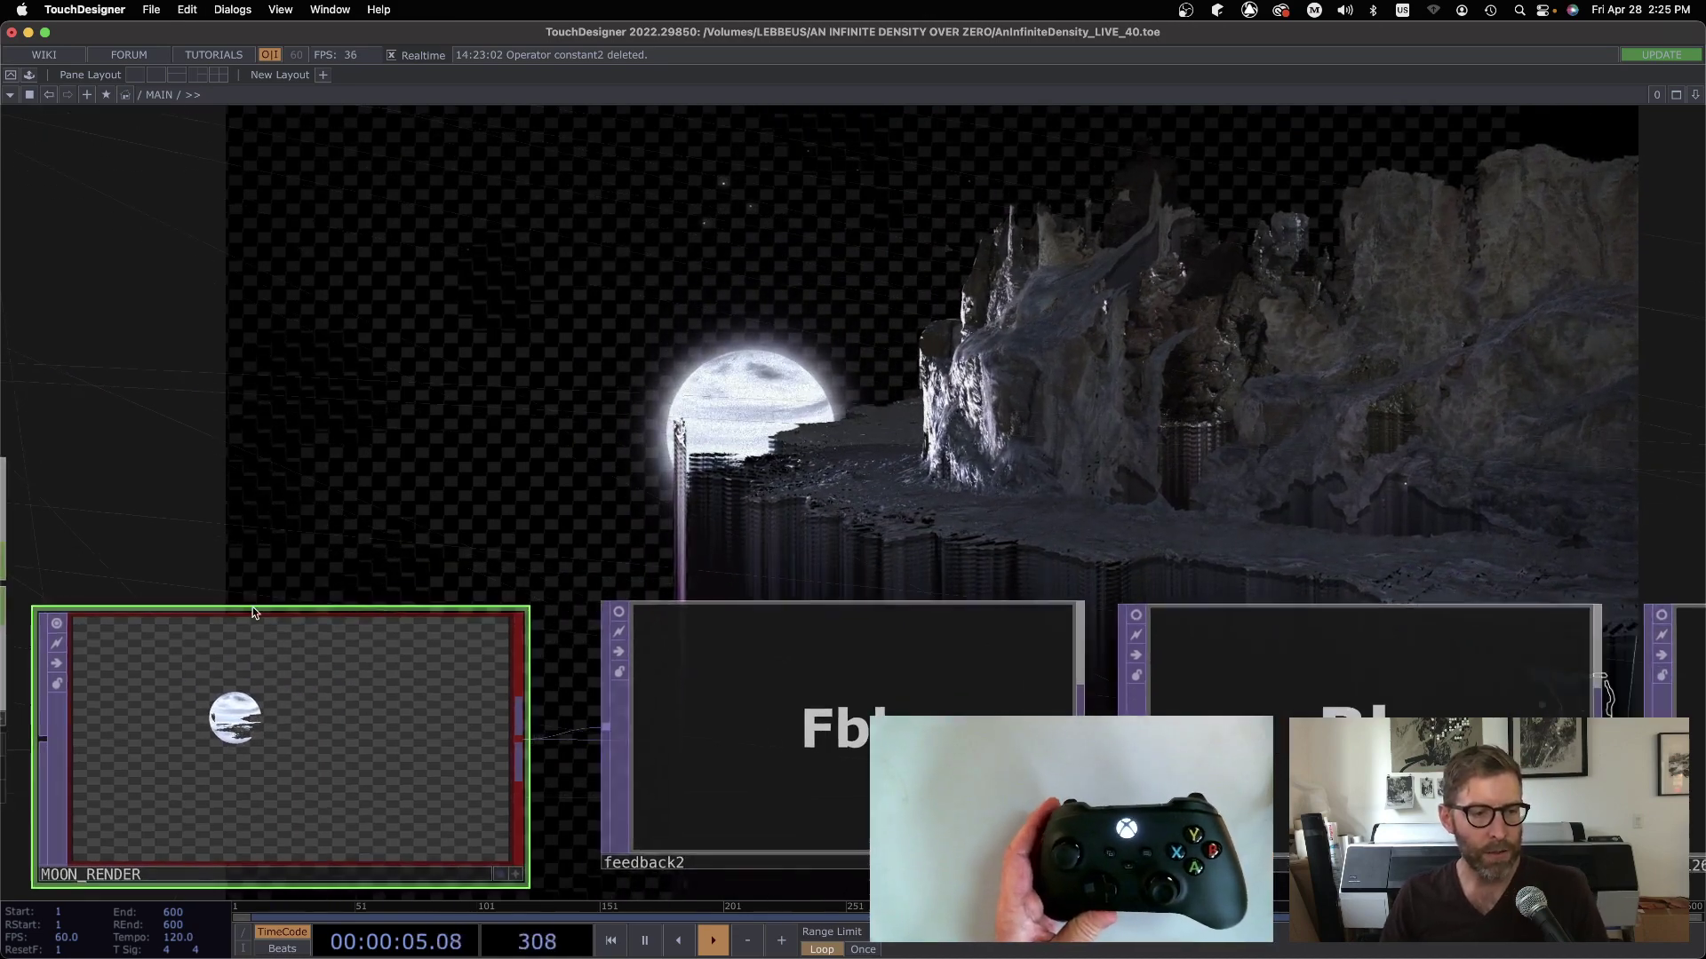
pyautogui.scroll(5, 379, 644)
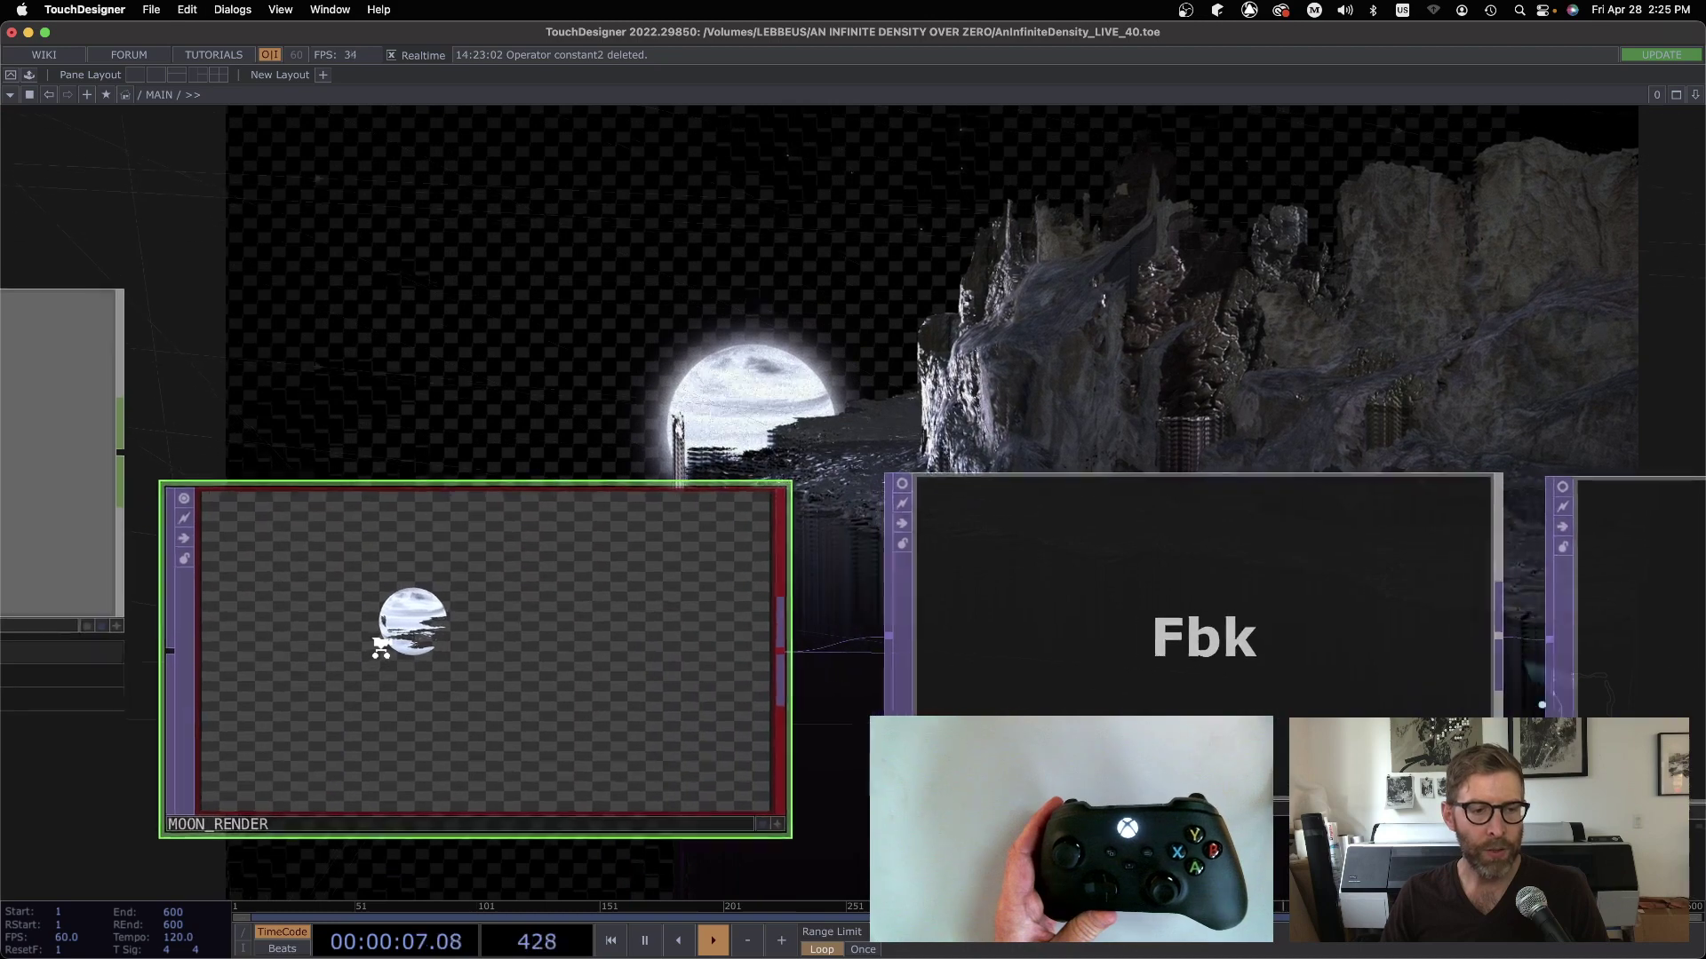
pyautogui.press('p')
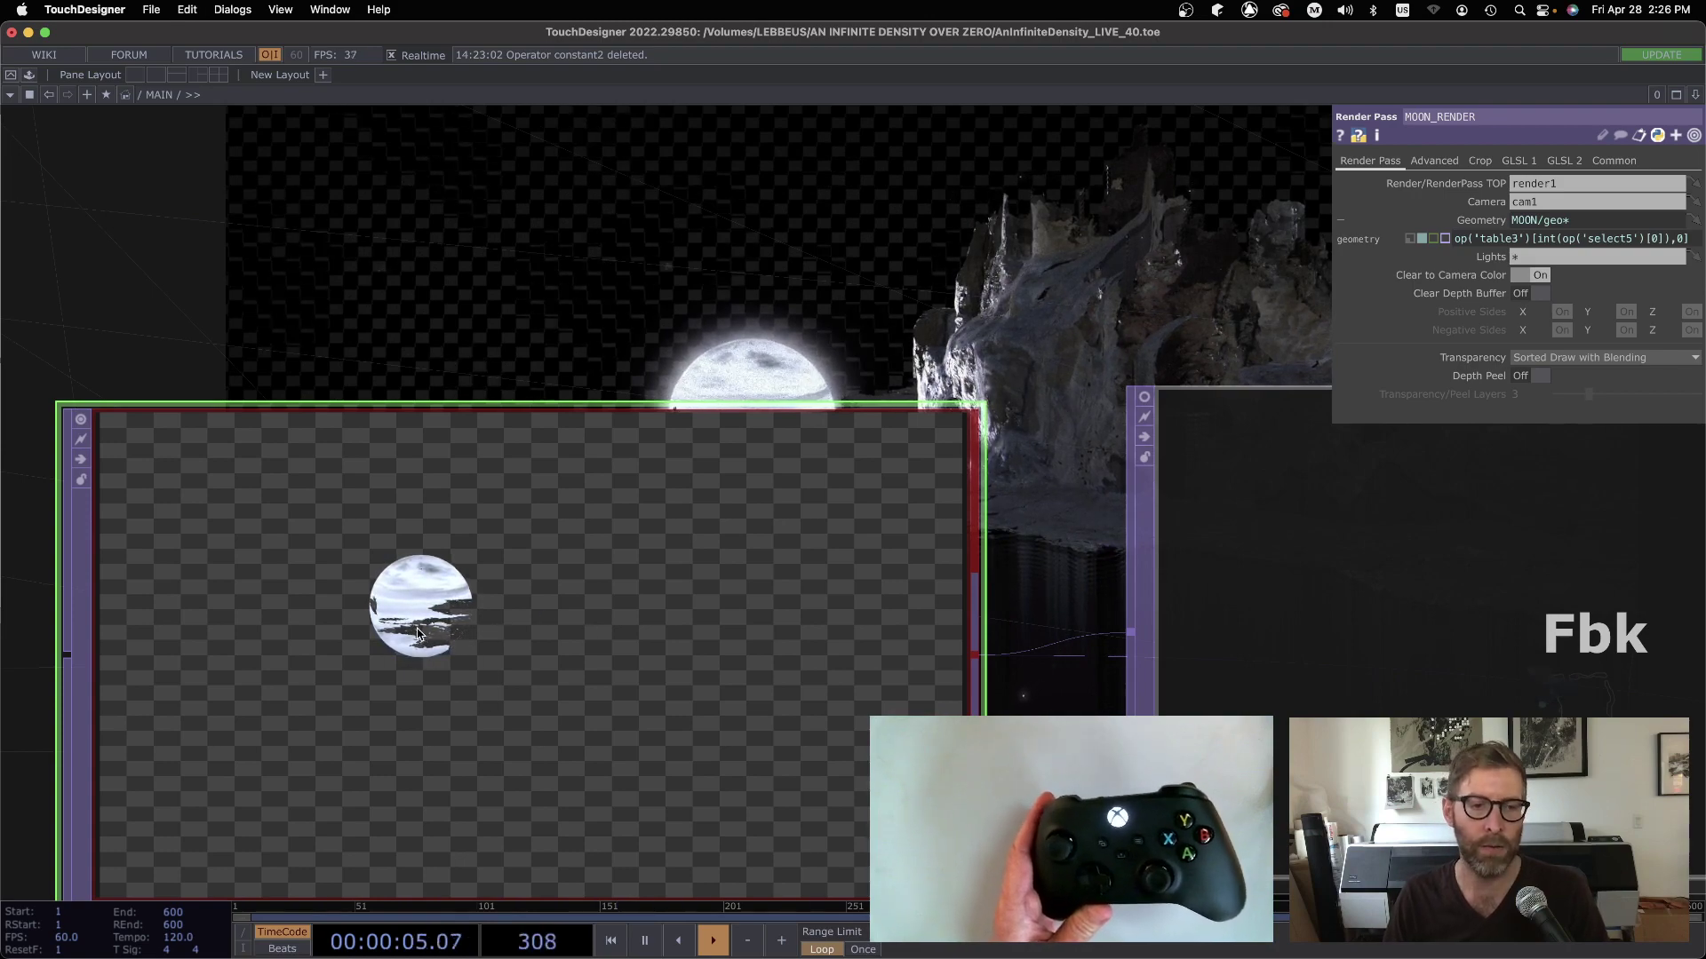
pyautogui.scroll(10, 864, 258)
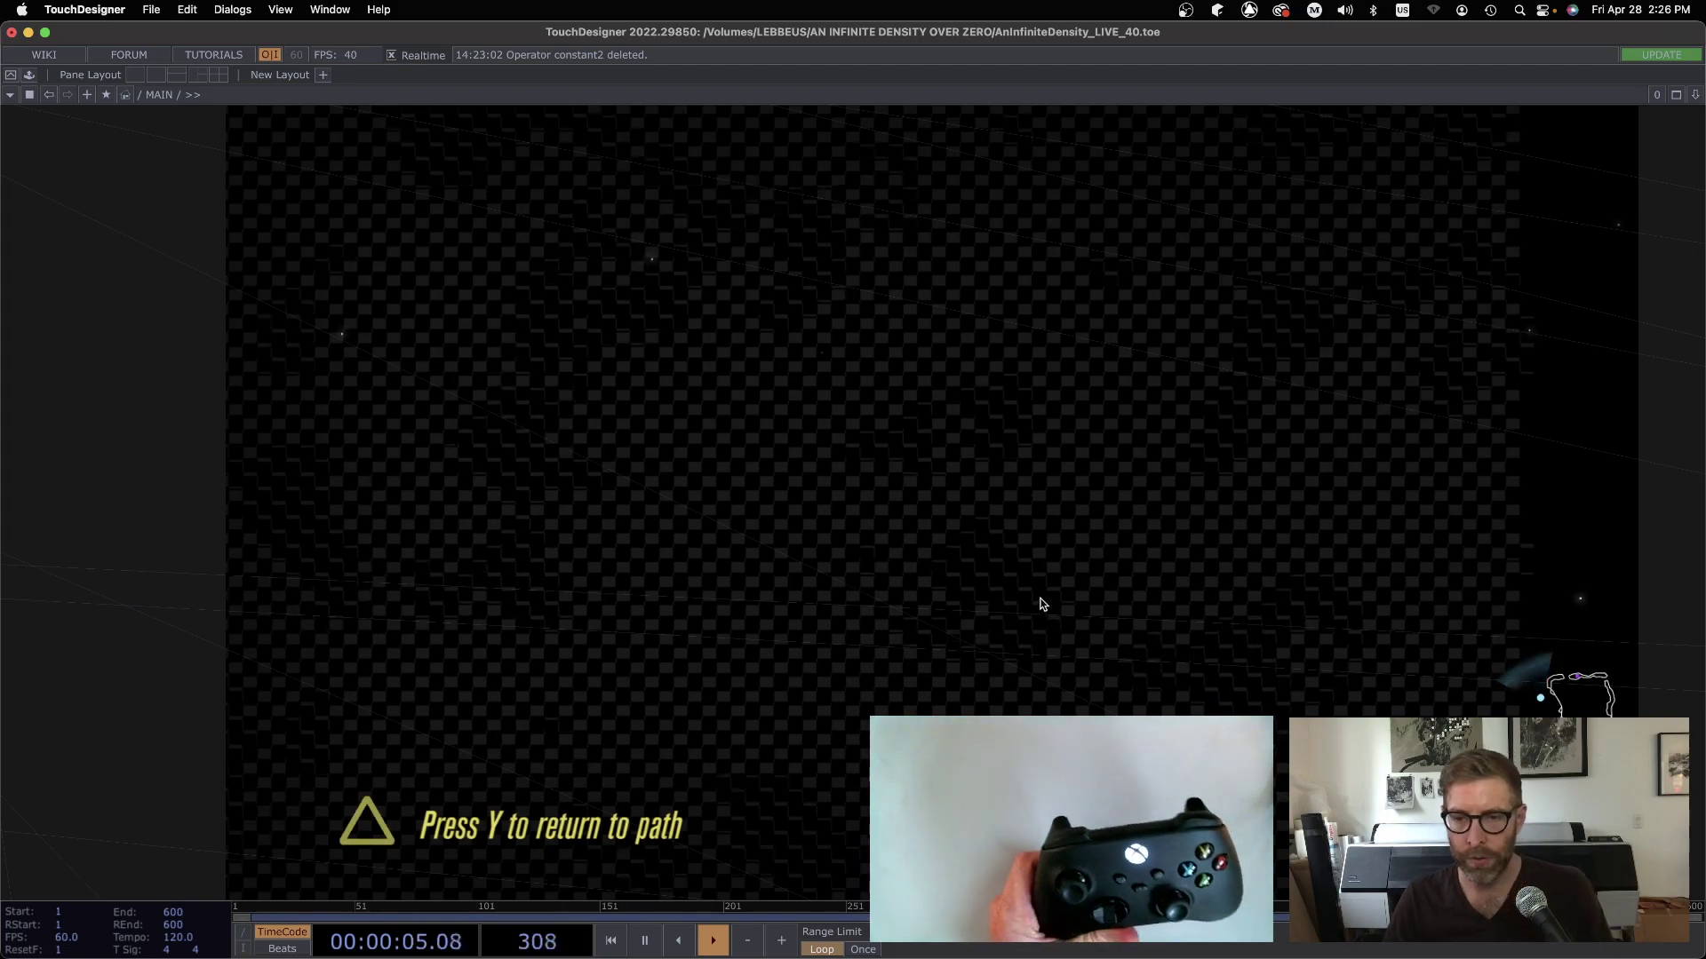
# Go to the analysis chain fed by chanmix2 and turn on the viewers of analyze1, topto1 and null16.
pyautogui.scroll(-10, 1048, 586)
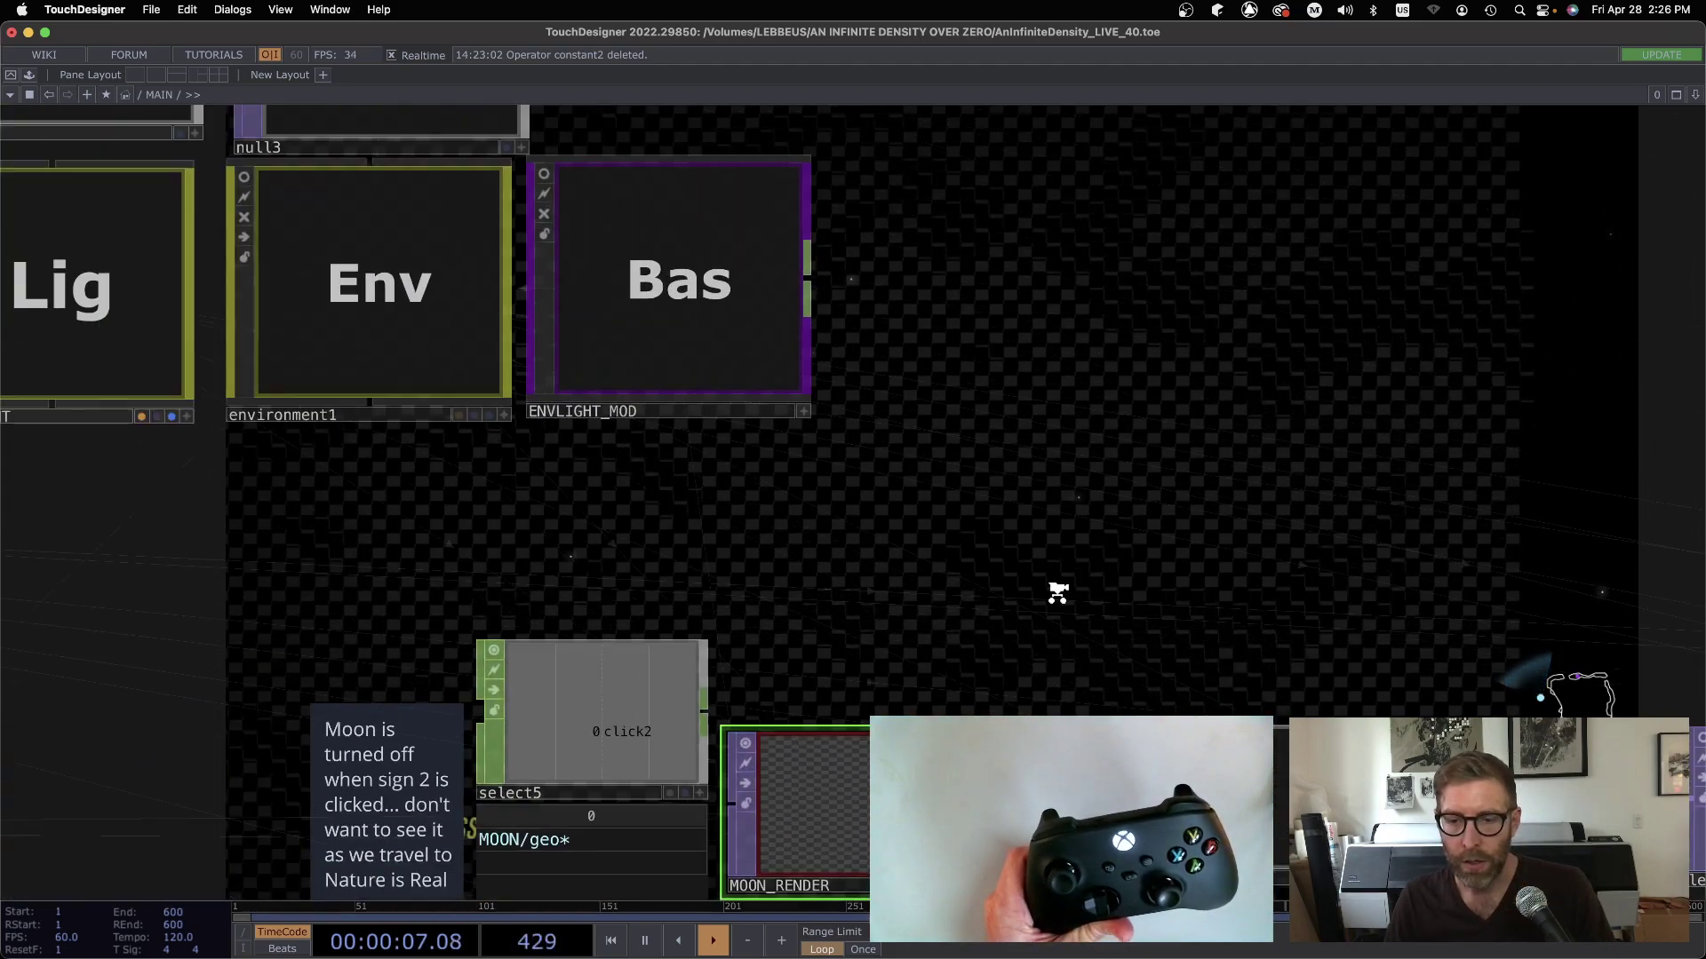
pyautogui.scroll(10, 1062, 593)
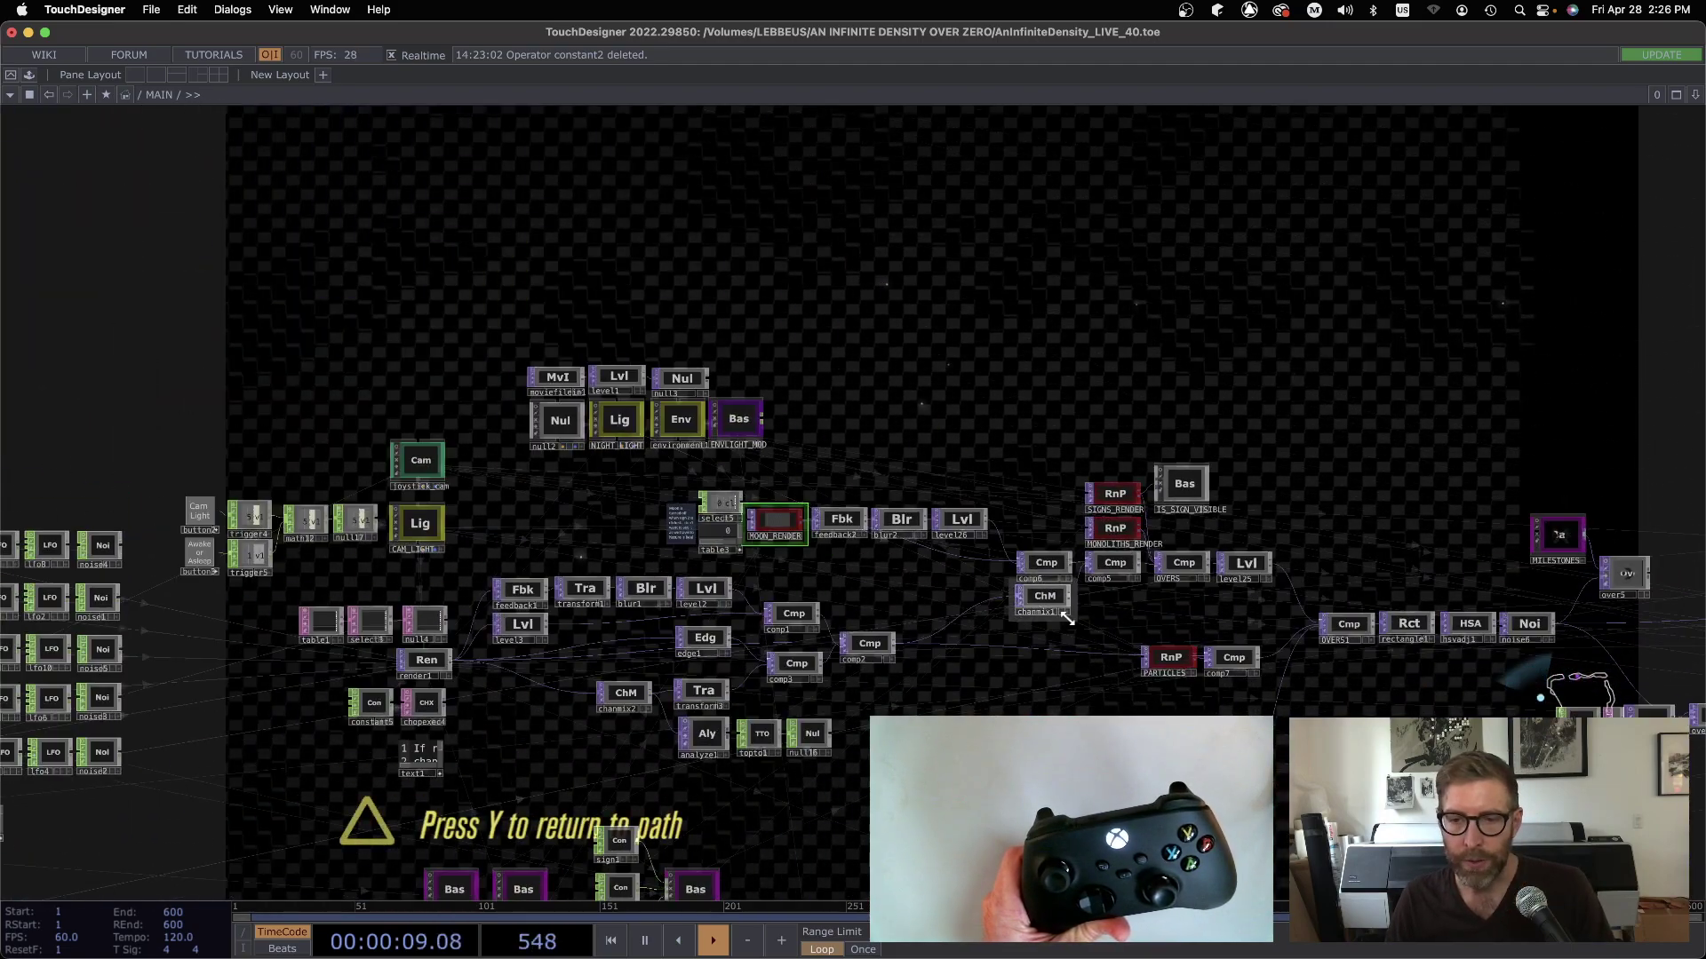
pyautogui.scroll(8, 860, 760)
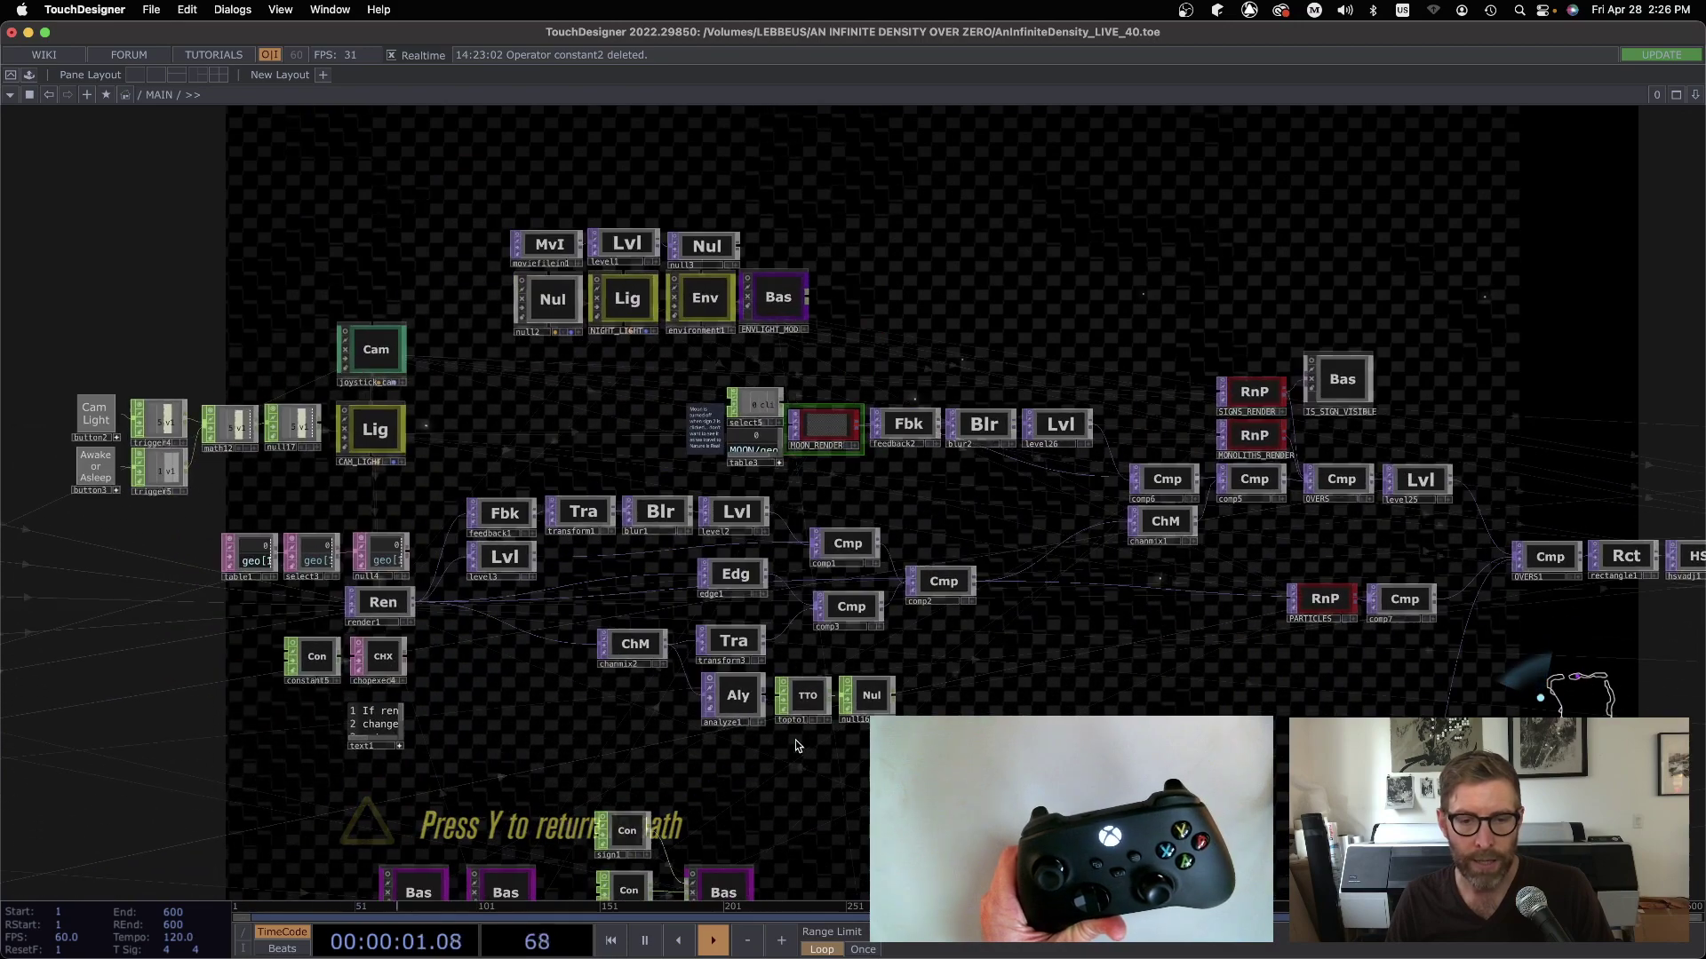
pyautogui.click(680, 658)
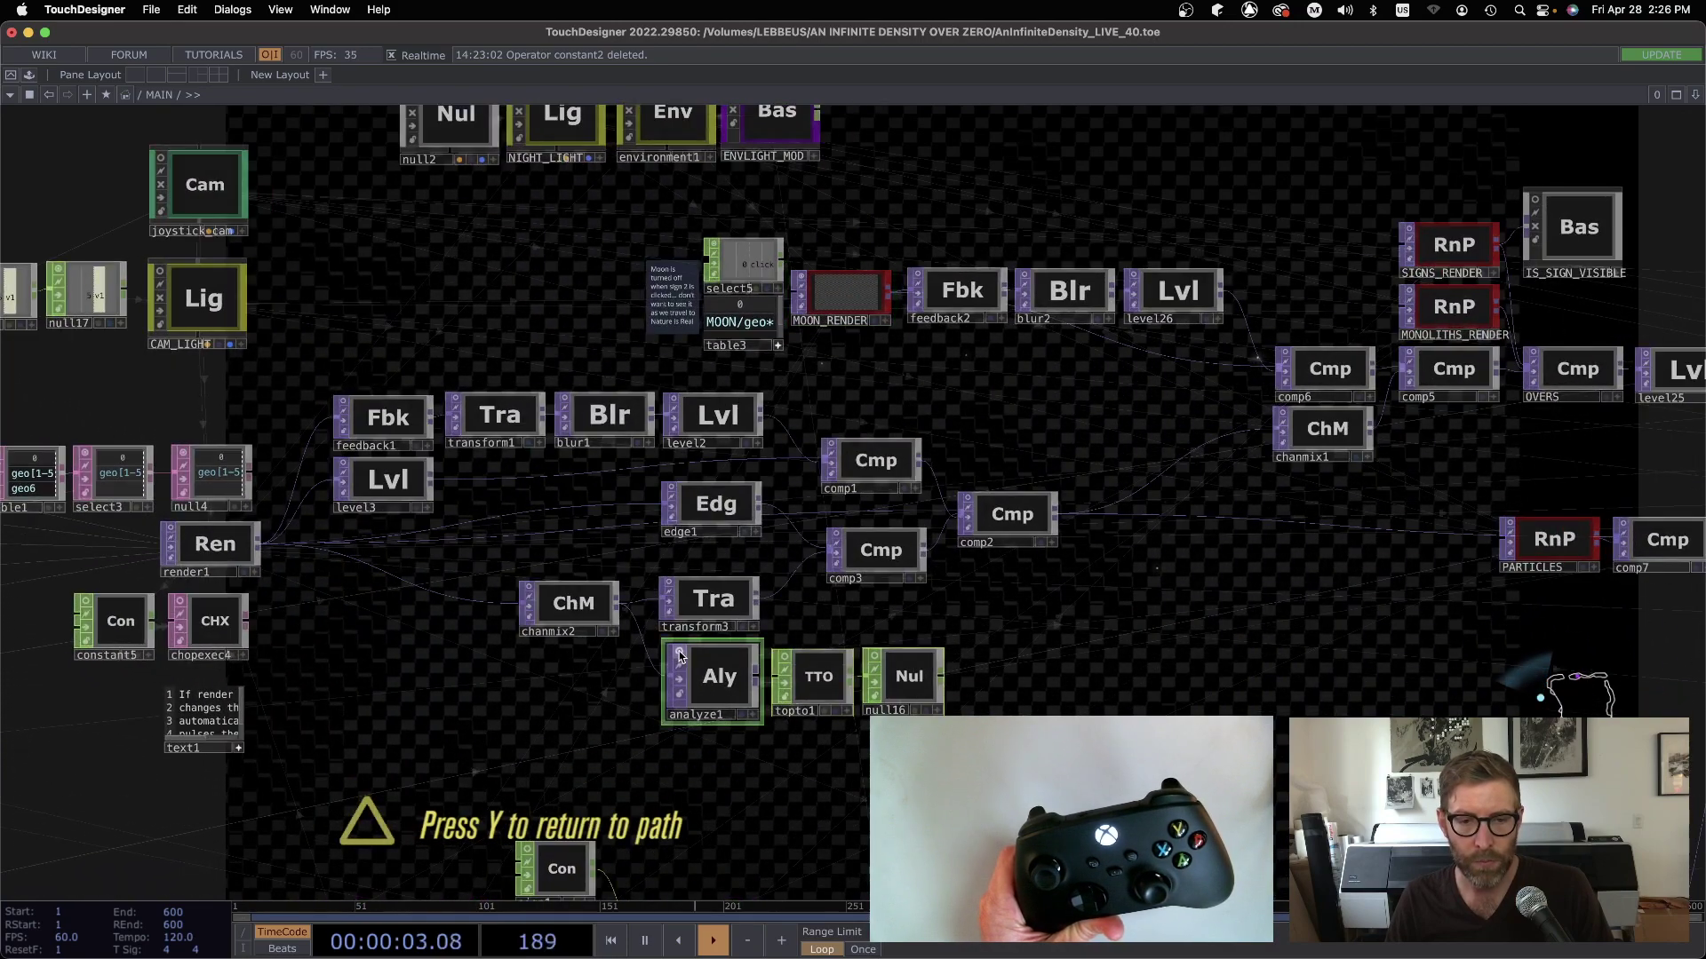
pyautogui.scroll(-1, 702, 711)
pyautogui.scroll(8, 723, 758)
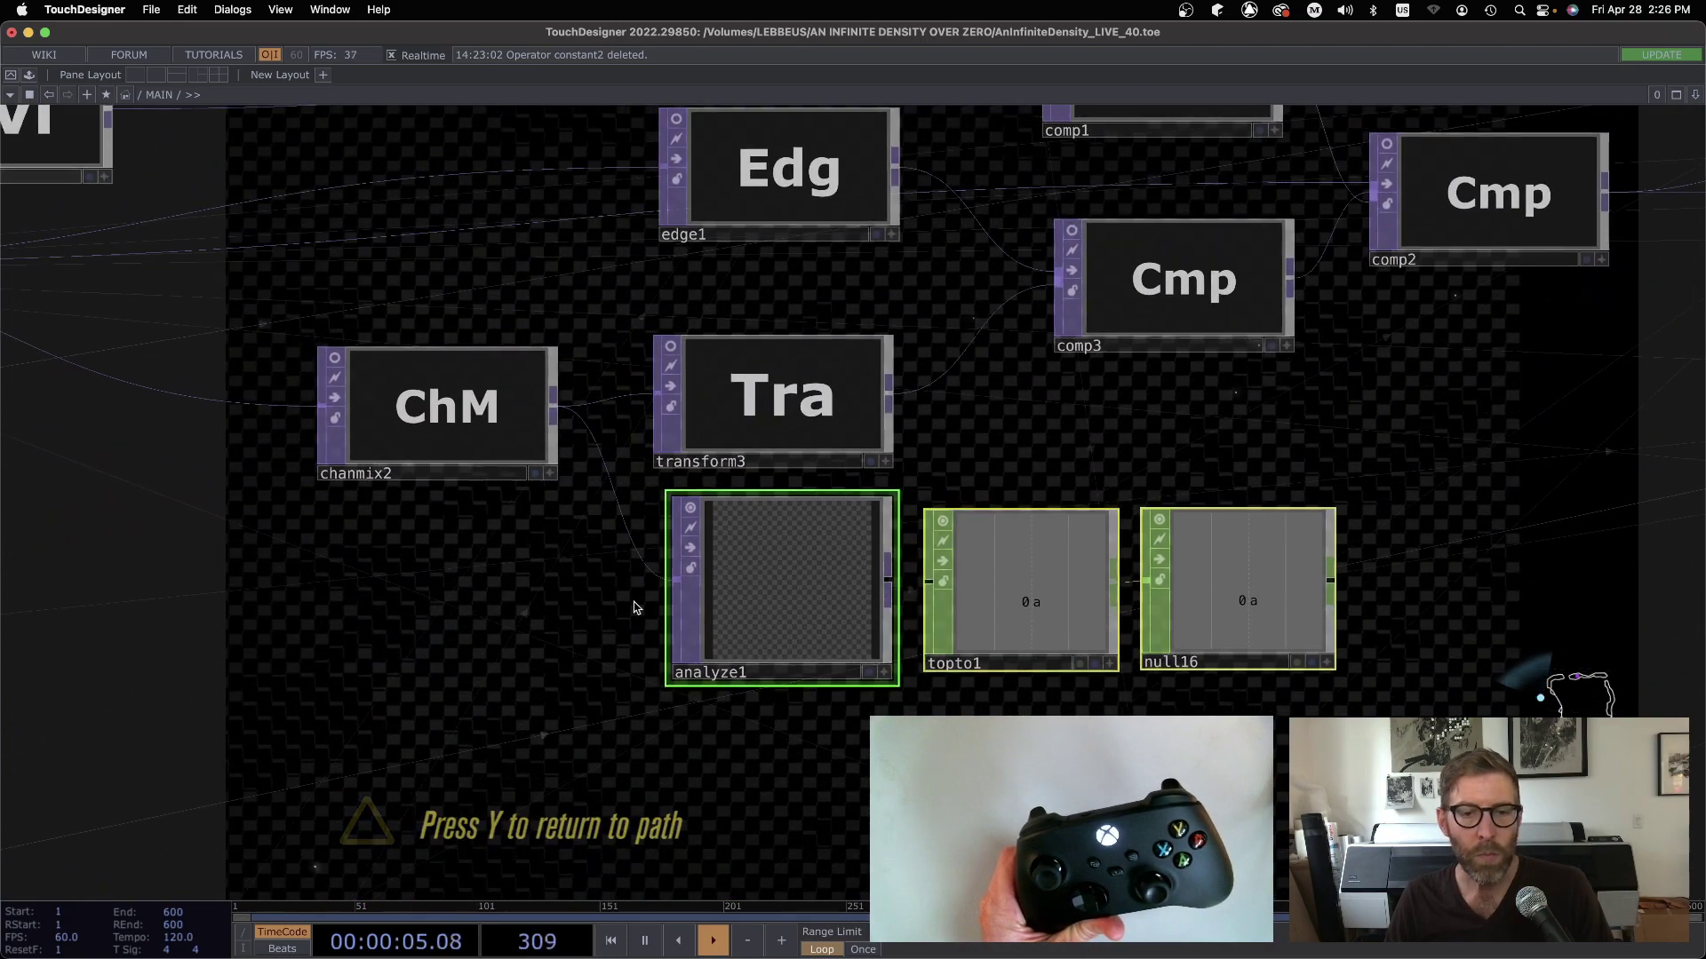
# Turn on the viewer of chanmix2 and compare its terrain mask with the values in topto1 and null16.
pyautogui.scroll(5, 775, 593)
pyautogui.moveTo(437, 621); pyautogui.dragTo(747, 639)
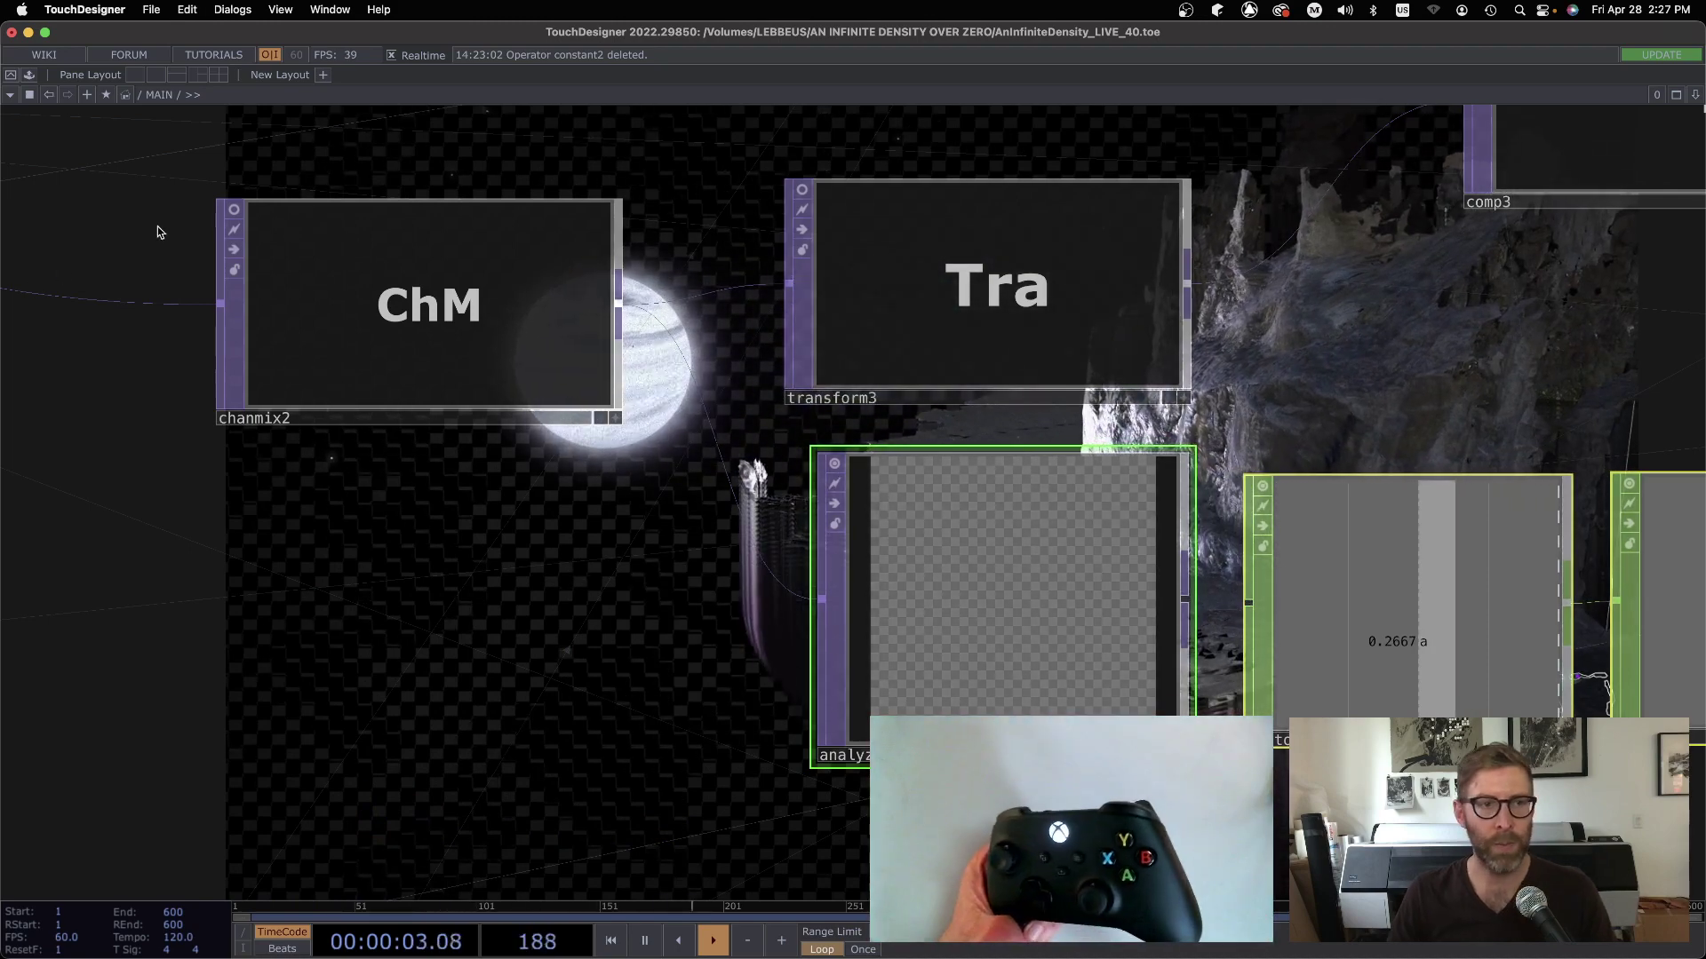
pyautogui.click(234, 211)
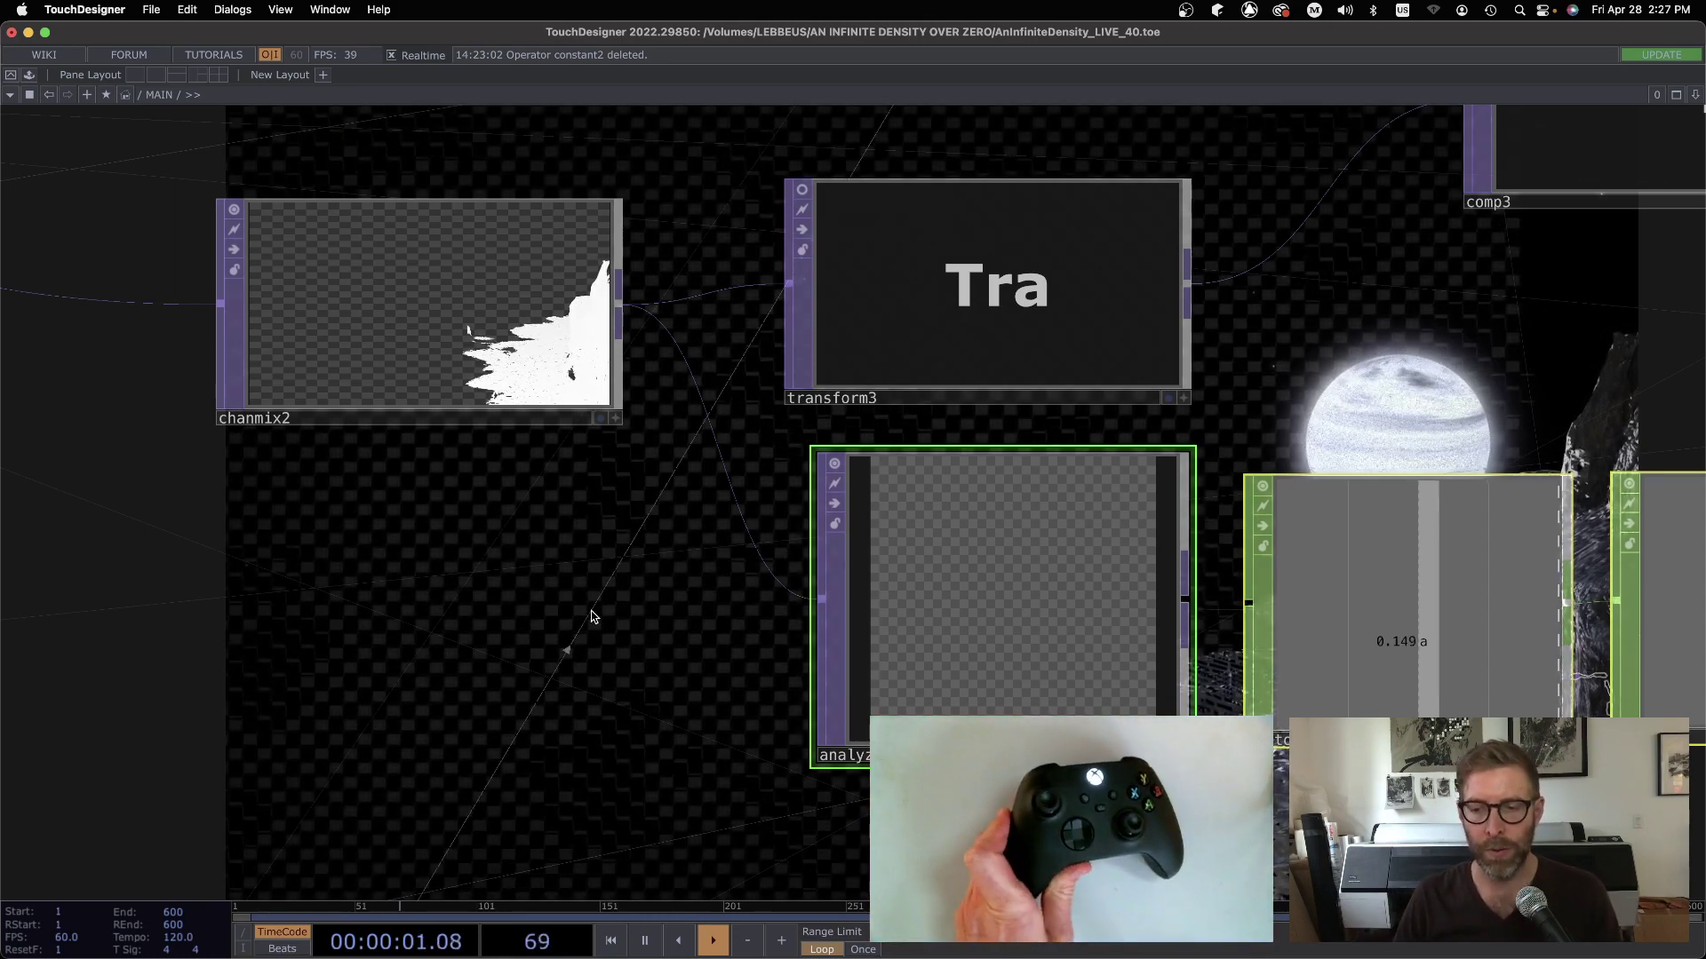
pyautogui.scroll(-6, 612, 682)
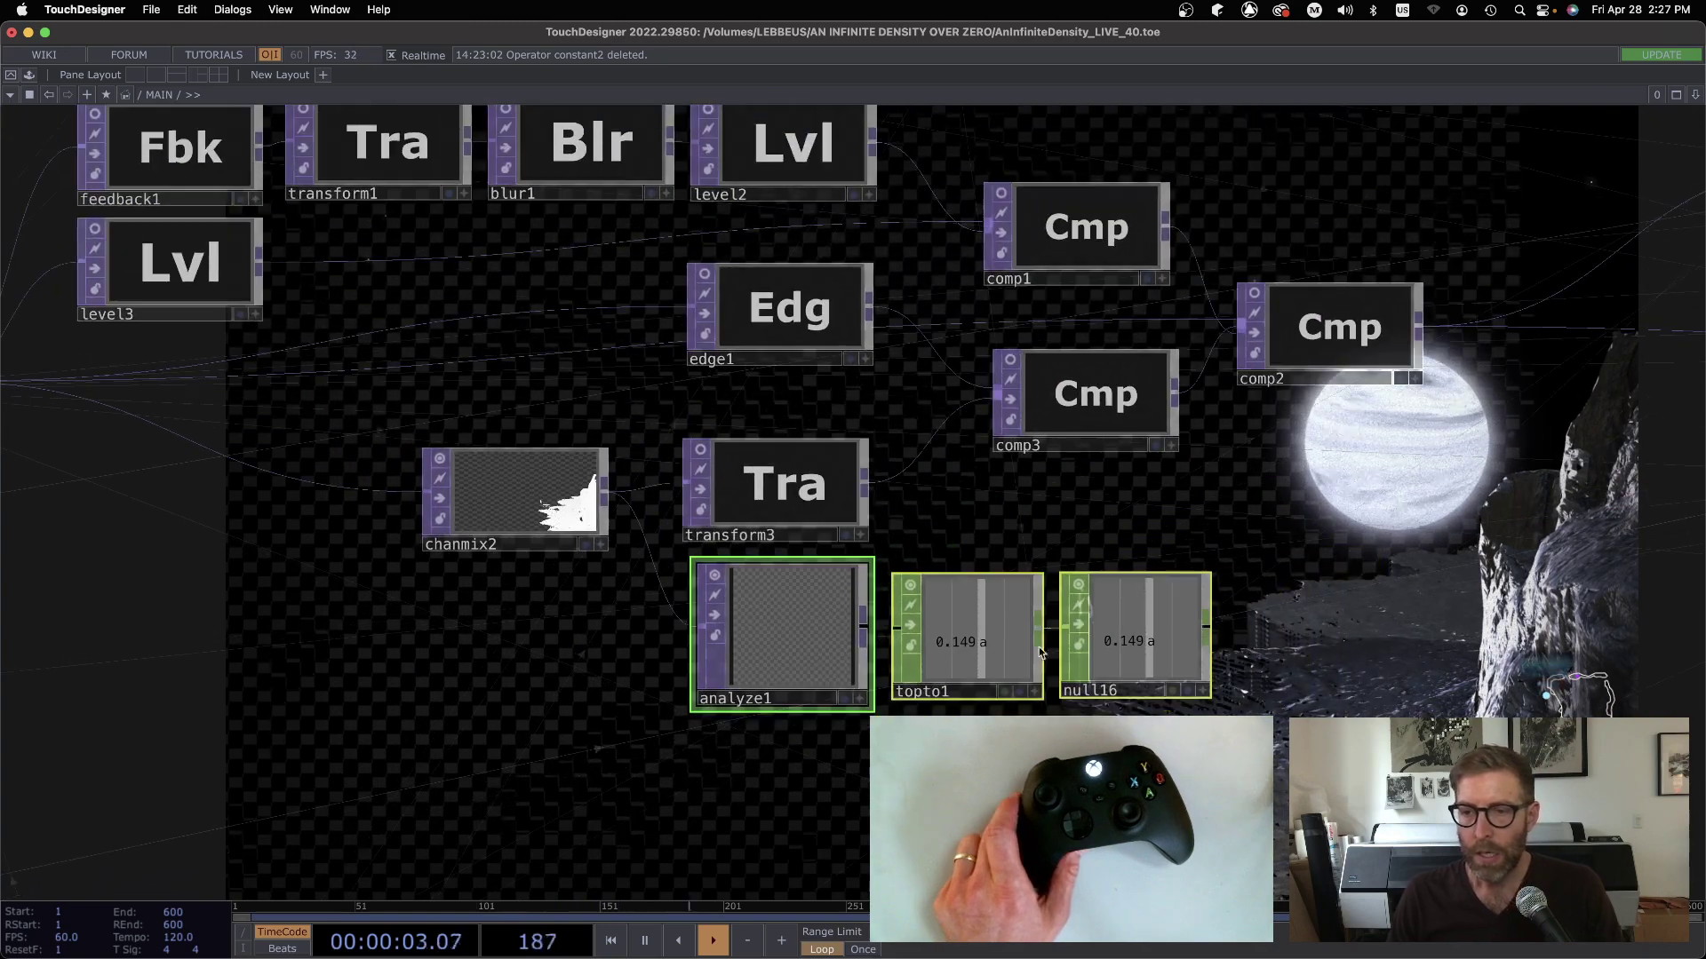
pyautogui.moveTo(1285, 536); pyautogui.dragTo(734, 286)
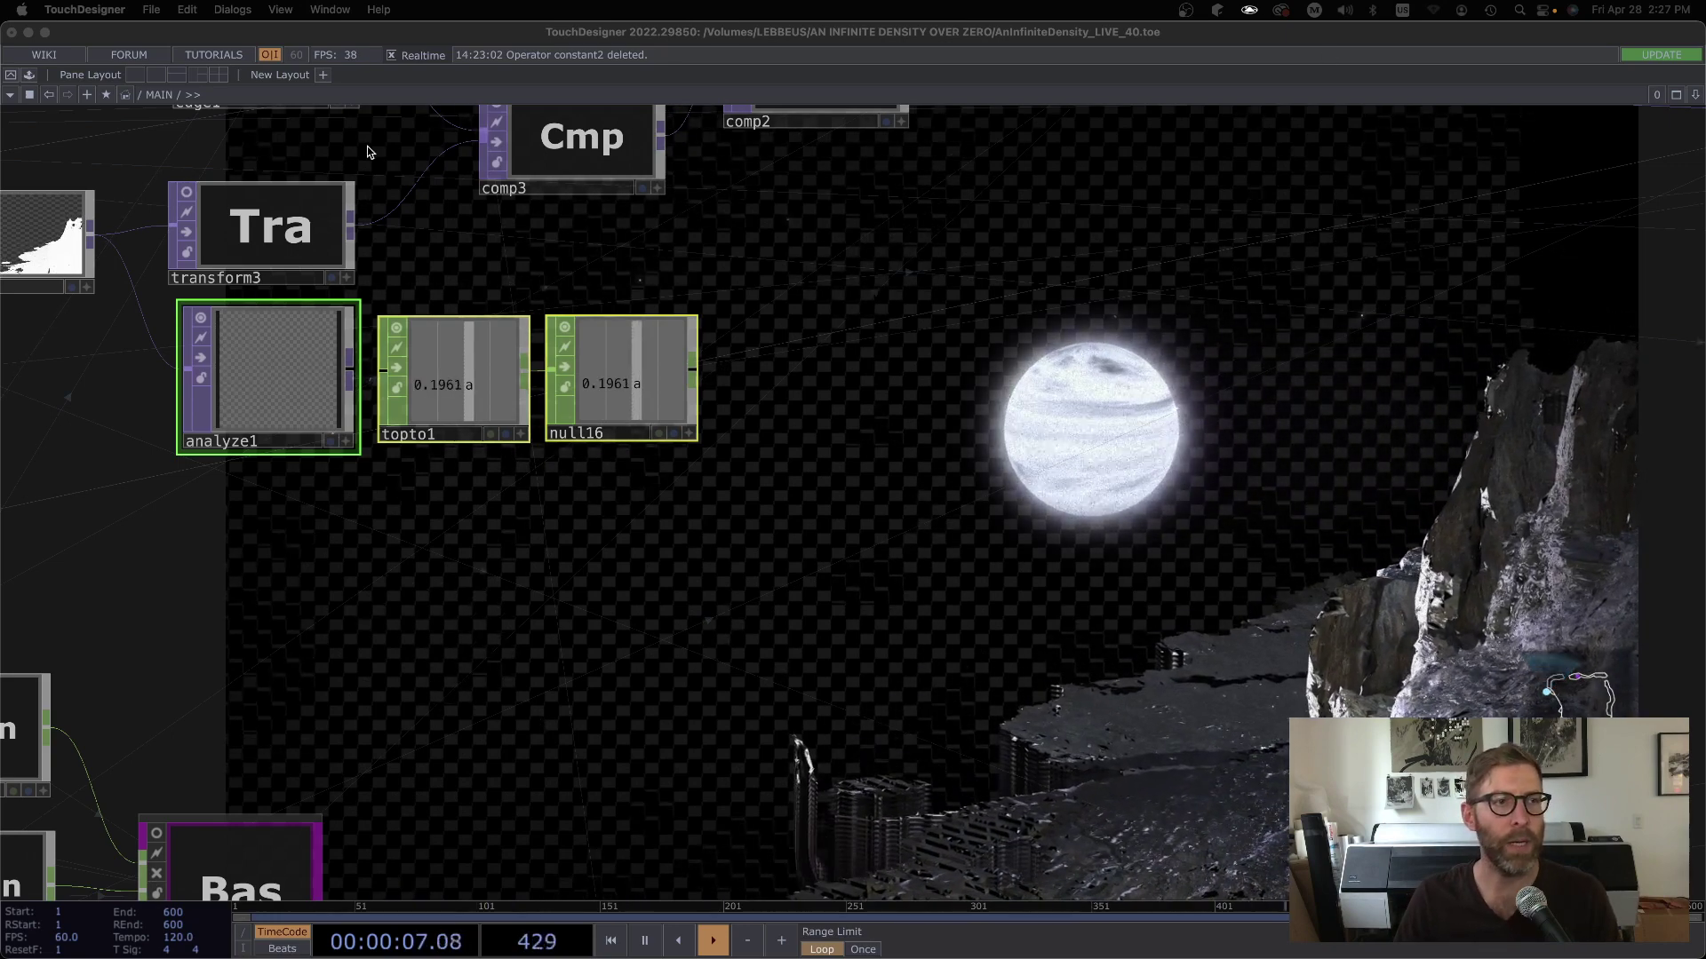
# Switch the project from the network editor to Perform Mode to show the output full screen.
pyautogui.click(11, 76)
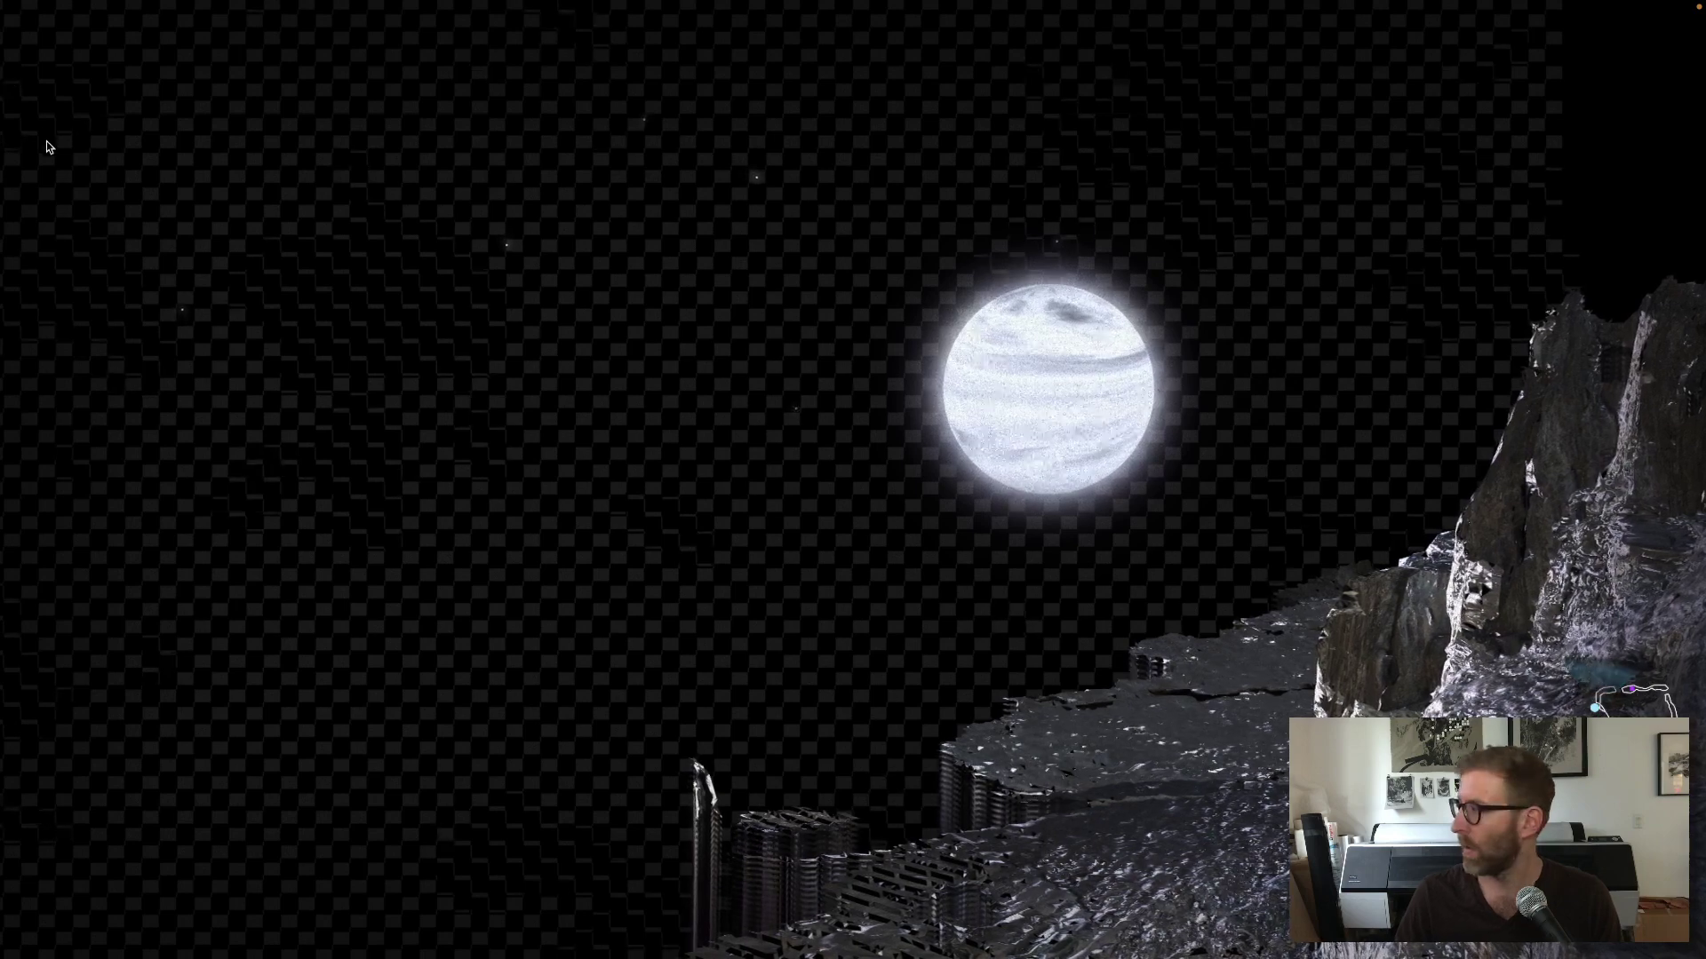